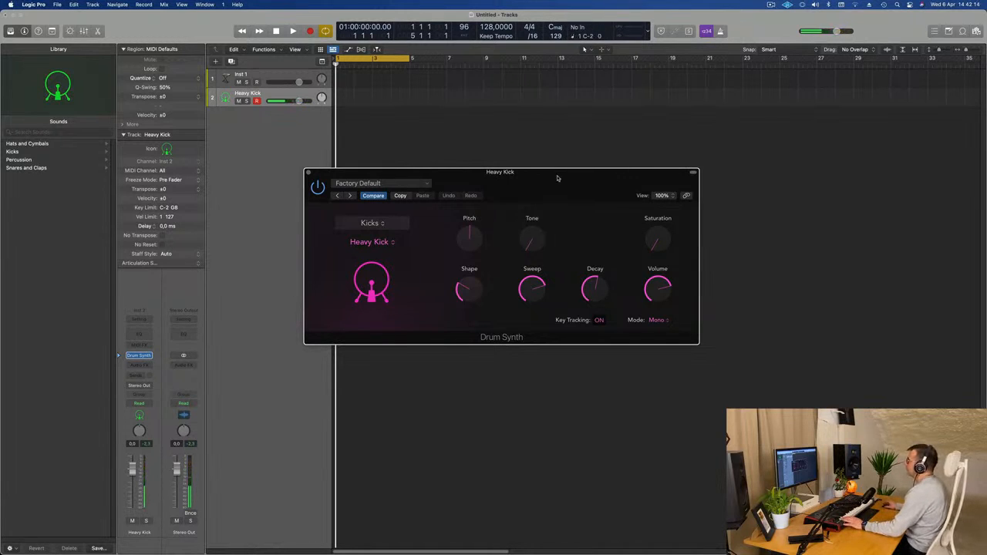
- Record a one-bar, four-hit kick pattern on the Heavy Kick track, starting at bar 1
left_click_drag(558, 178, 445, 224)
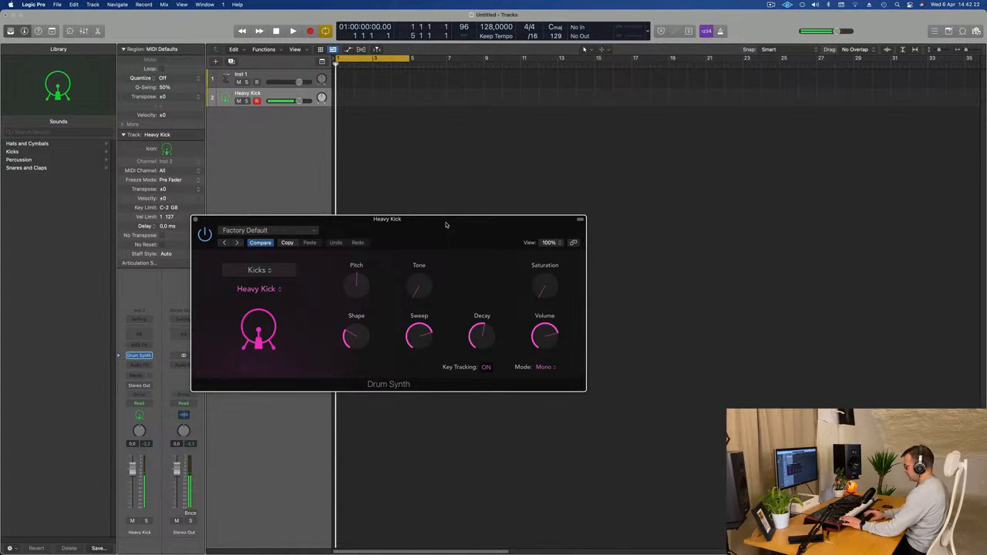
key("r")
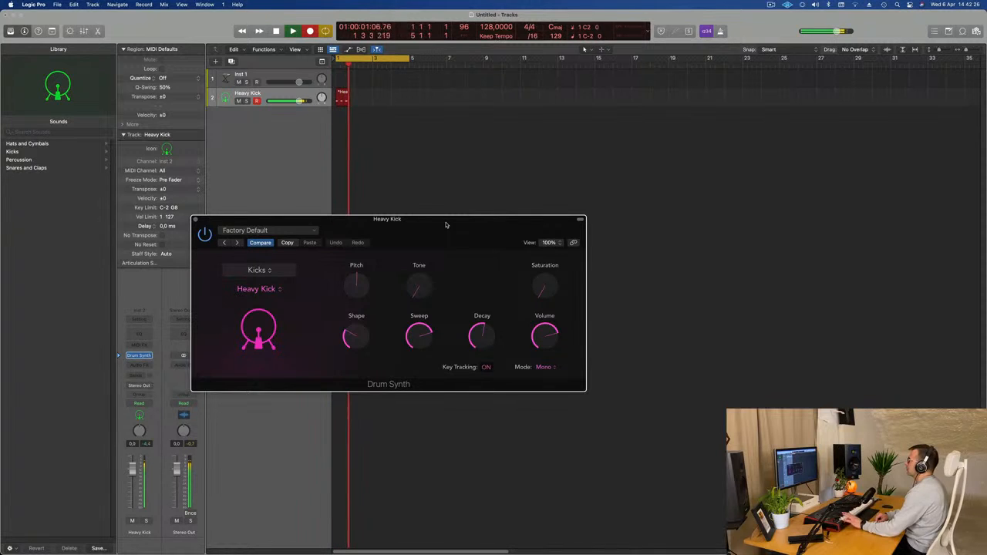
key("space")
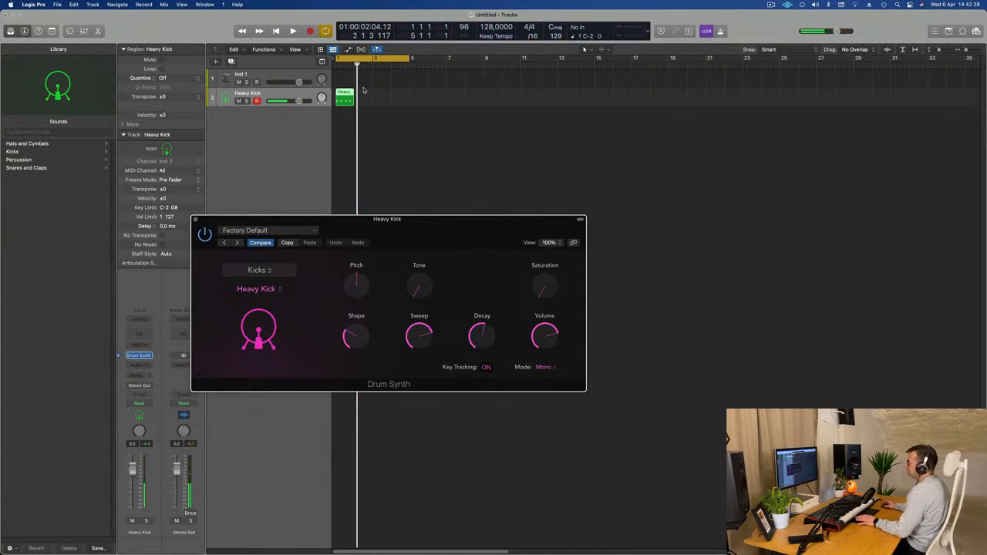
- Open the recorded Heavy Kick region in the Piano Roll and quantize all its notes to 1/16 notes
double_click(345, 94)
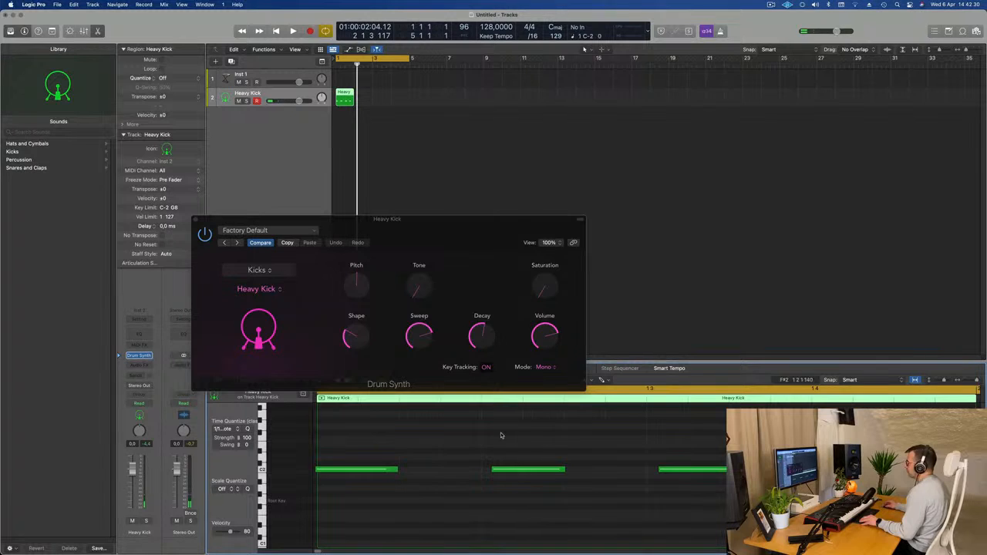
key("super+a")
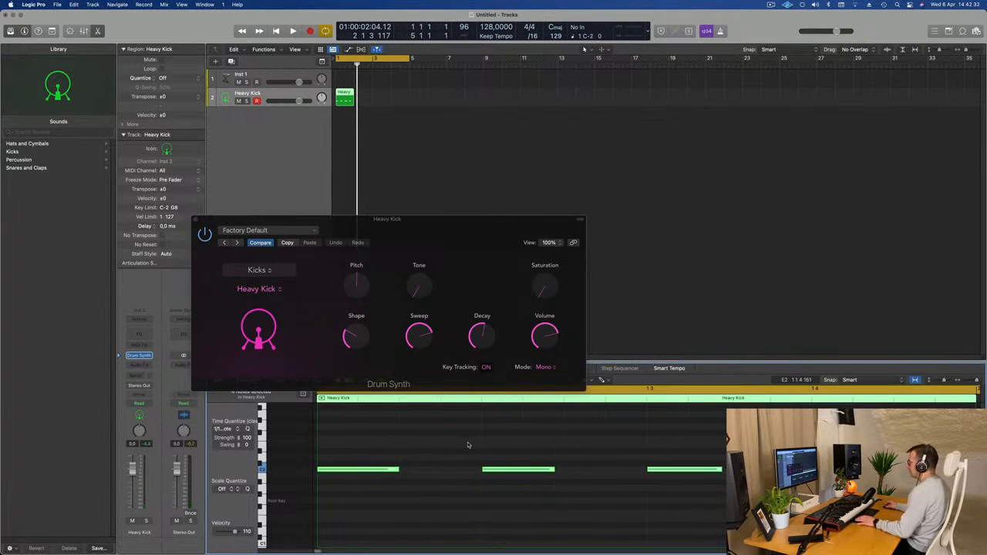
left_click(463, 447)
key("space")
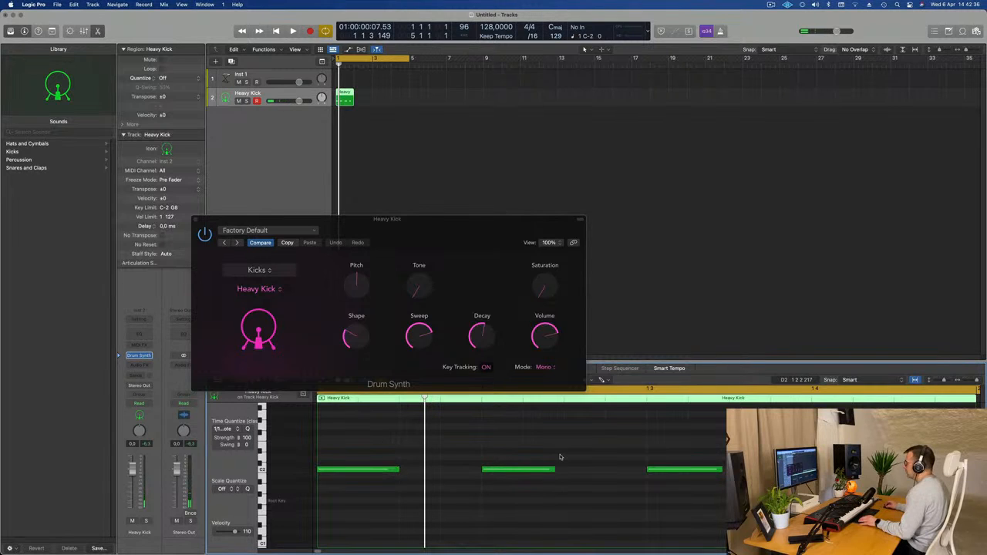
- Lengthen the shorter kick notes in the region to match the length of the first note
left_click(532, 470)
left_click_drag(557, 469, 562, 469)
left_click(720, 469)
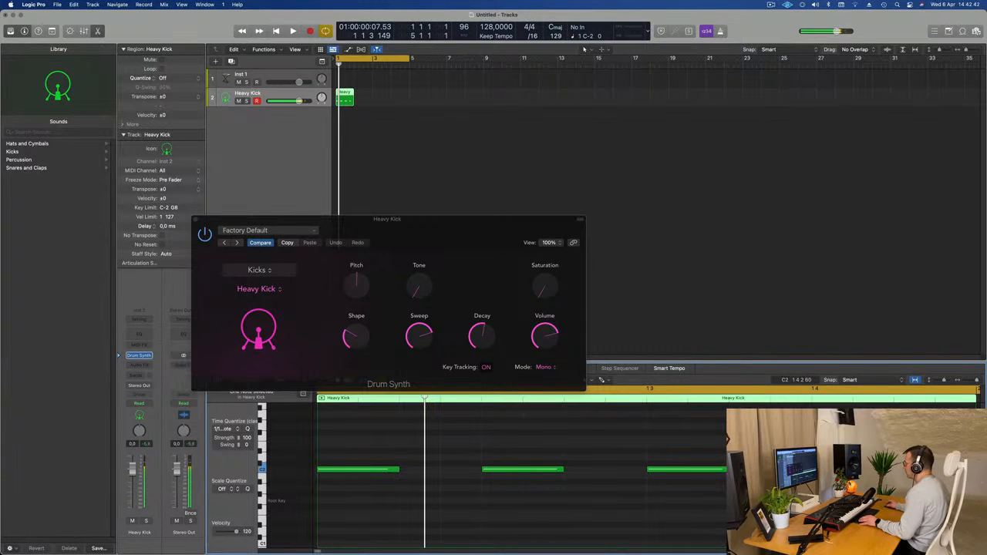
key("super+Left")
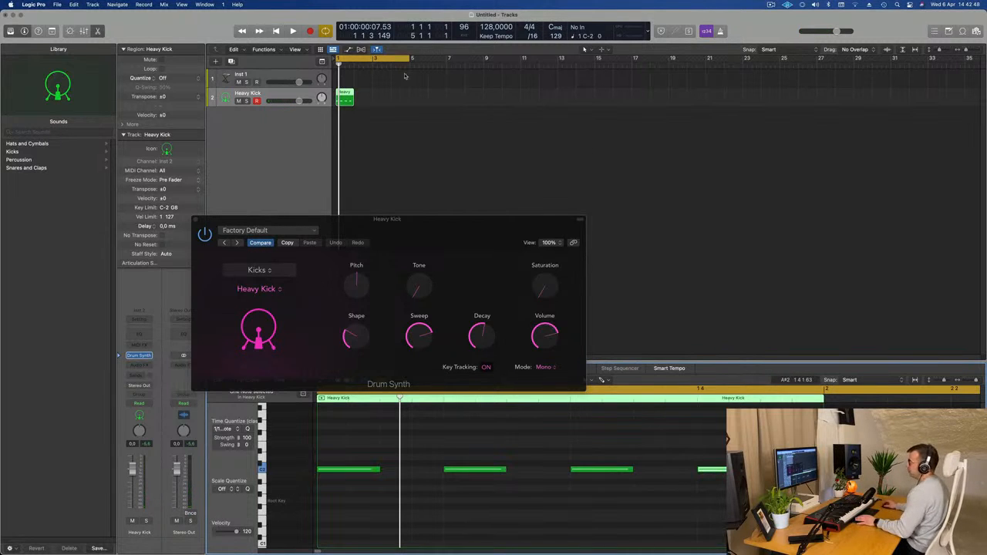
- Repeat the one-bar Heavy Kick region three times to fill bars 1 to 4, and select all four regions
left_click_drag(380, 93, 330, 107)
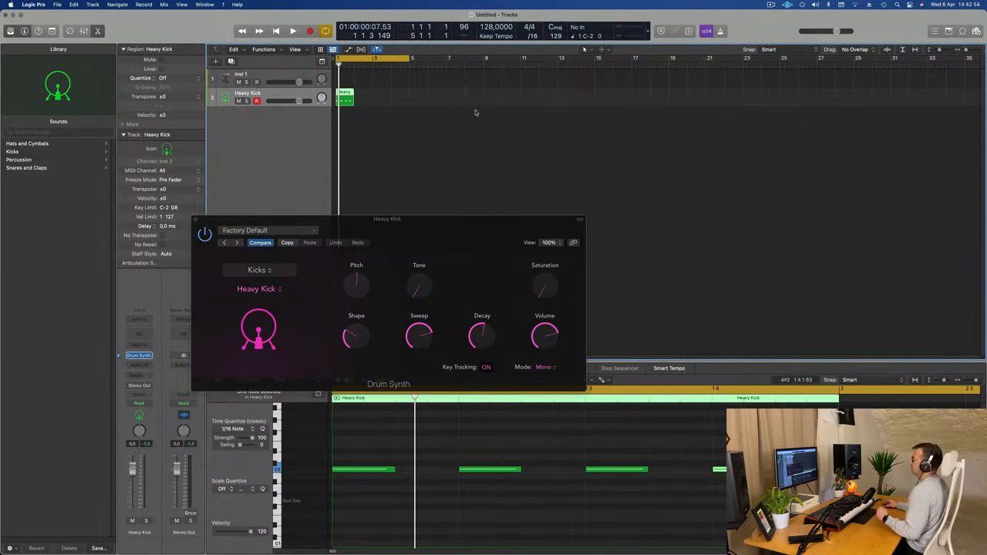
key("super+r")
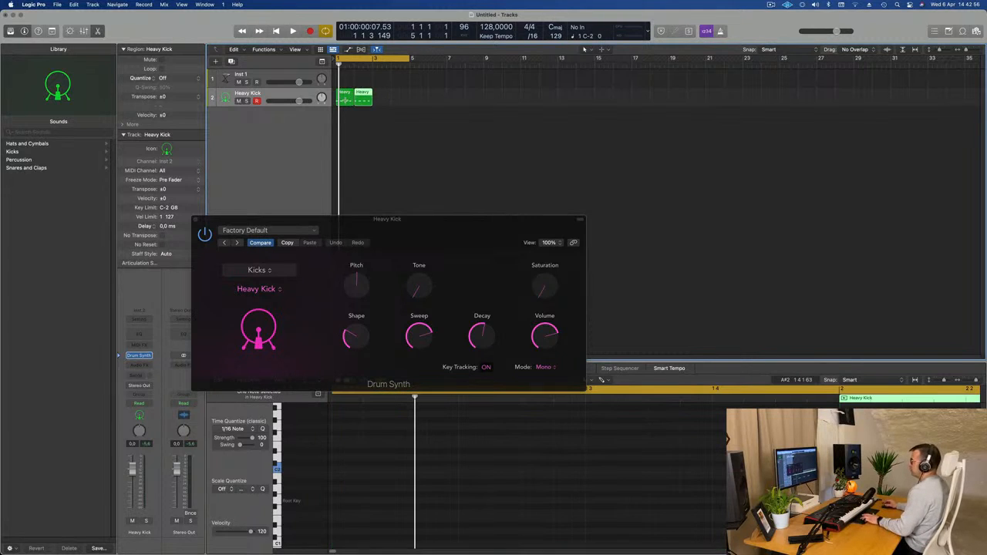
key("super+r")
key("super+a")
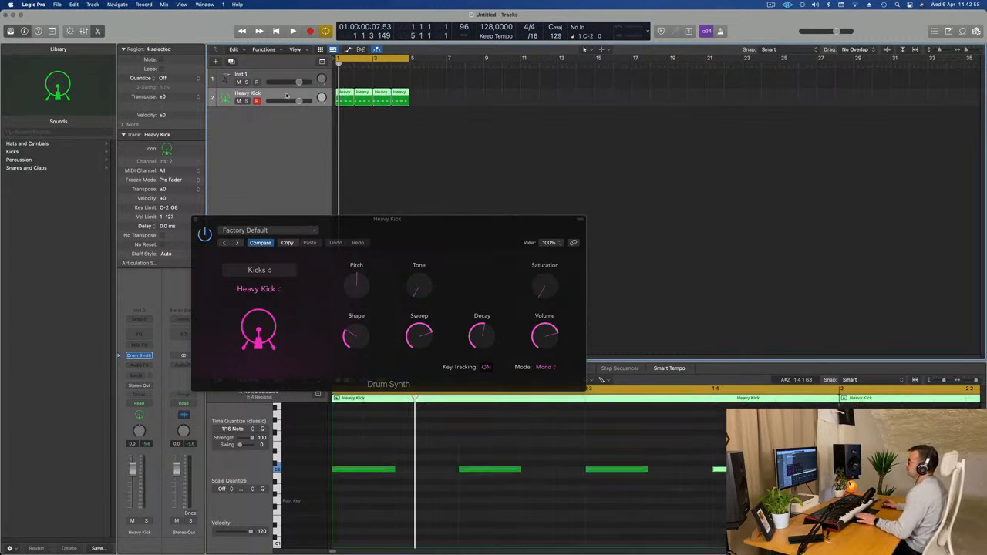
- Play back the four-bar kick loop and move the Drum Synth window clear of the Piano Roll
key("space")
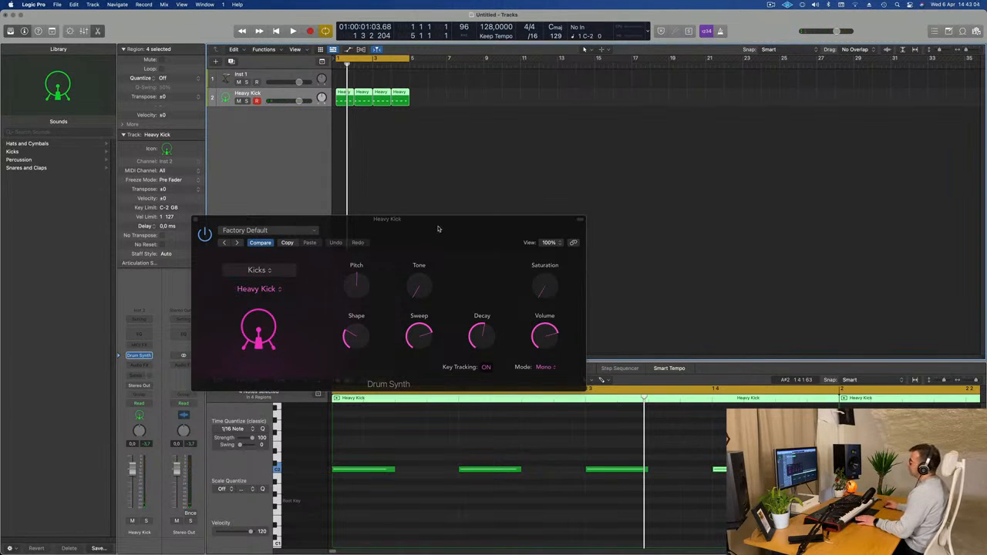
left_click_drag(438, 228, 479, 227)
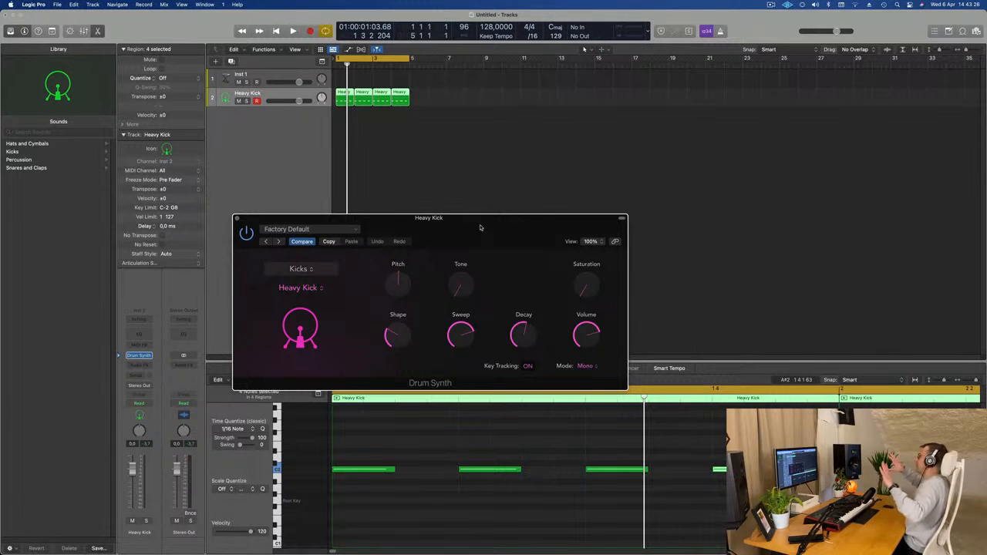
key("space")
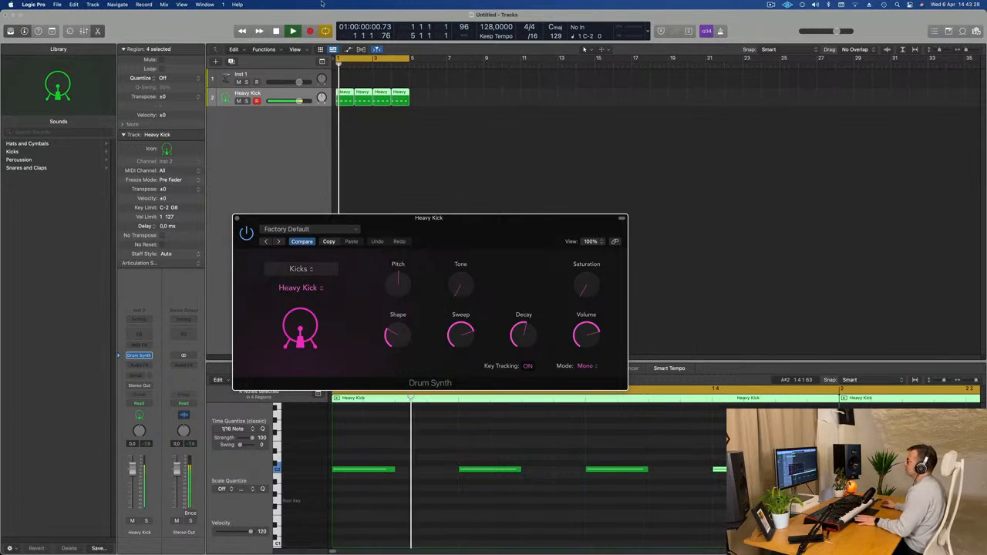
left_click_drag(464, 227, 468, 137)
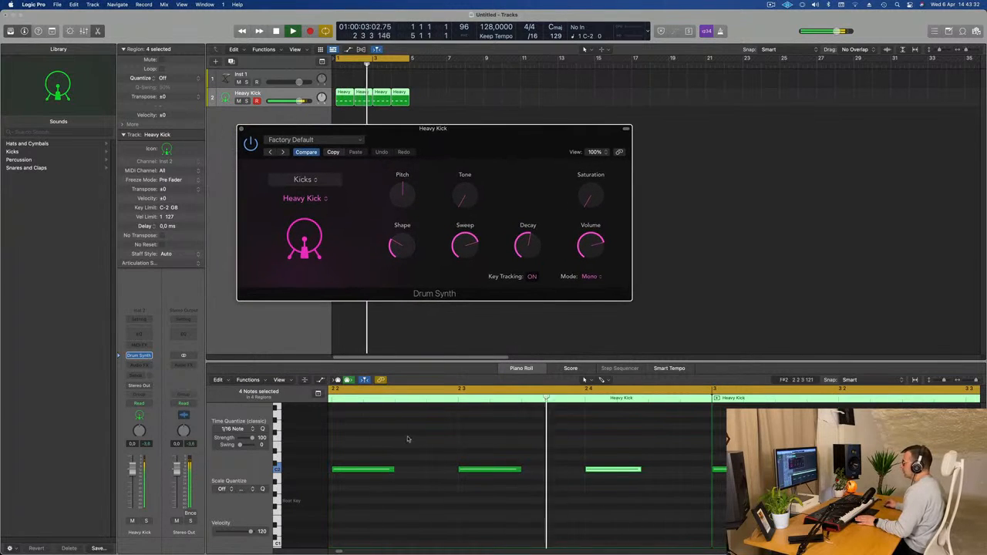
key("space")
- Transpose all kick notes in the four regions down one octave to C1 and listen to the loop
left_click(380, 488)
key("super+a")
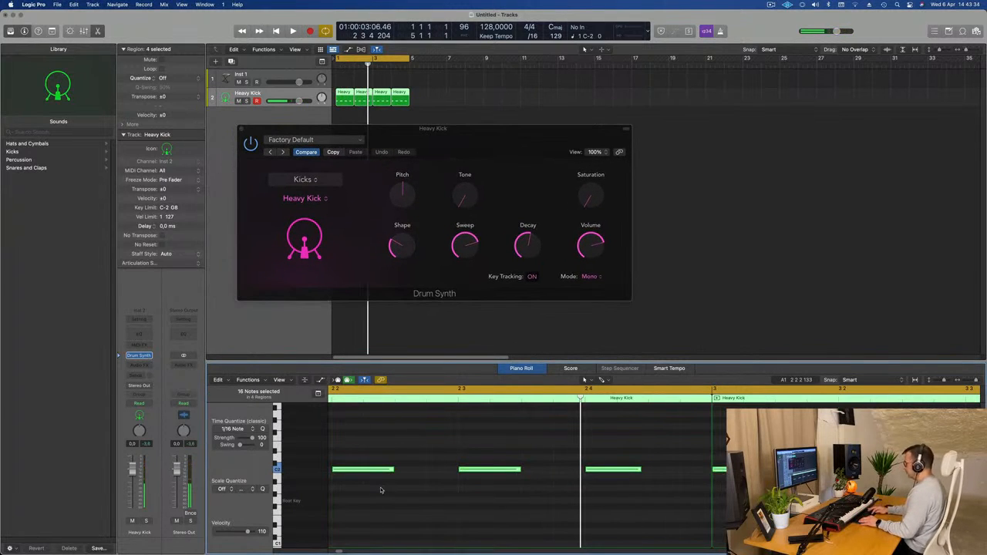
key("alt+shift+Down")
key("space")
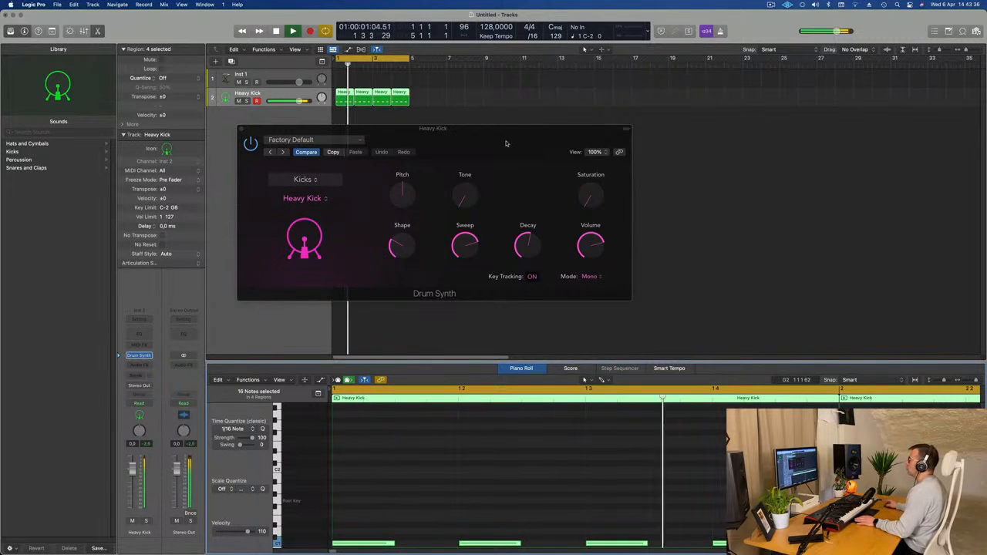
left_click_drag(506, 144, 814, 107)
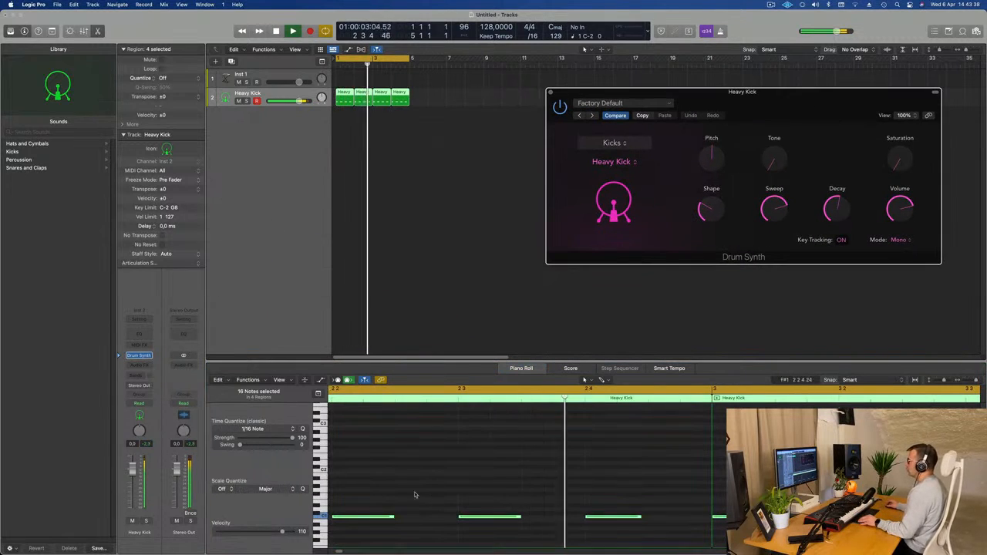
scroll(401, 489, "up", 3)
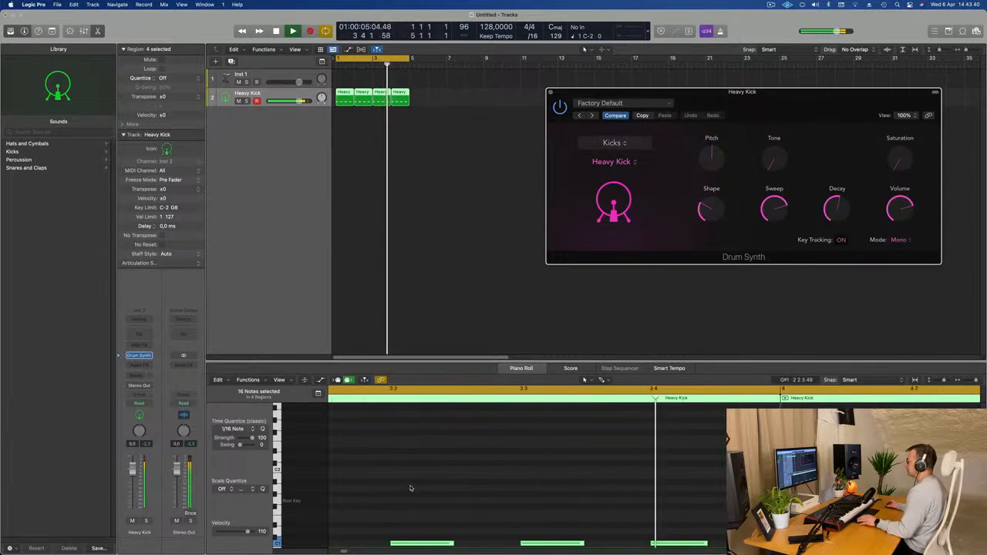
key("space")
scroll(416, 489, "left", 5)
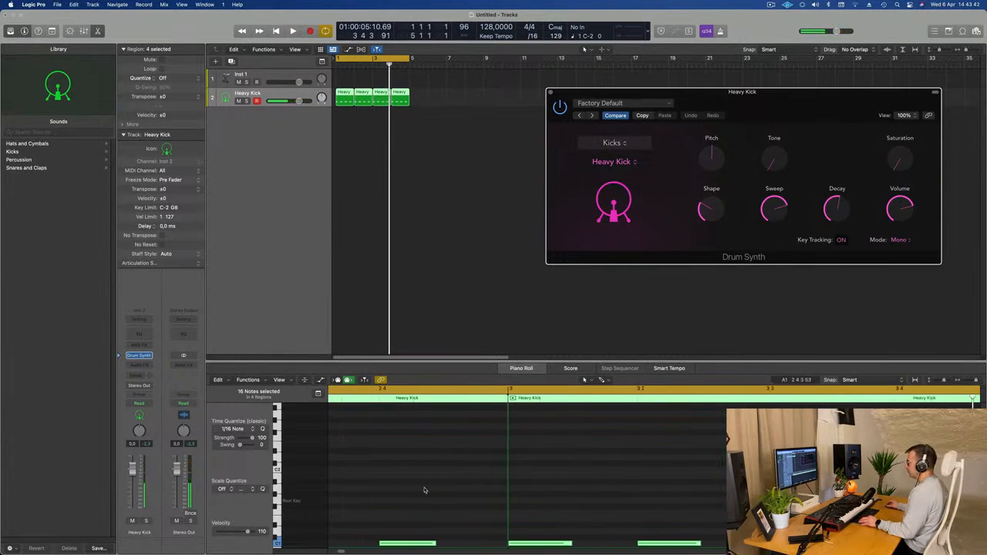
- Raise all the kick notes from C1 to E1 and play back the loop
scroll(423, 490, "down", 4)
left_click(400, 497)
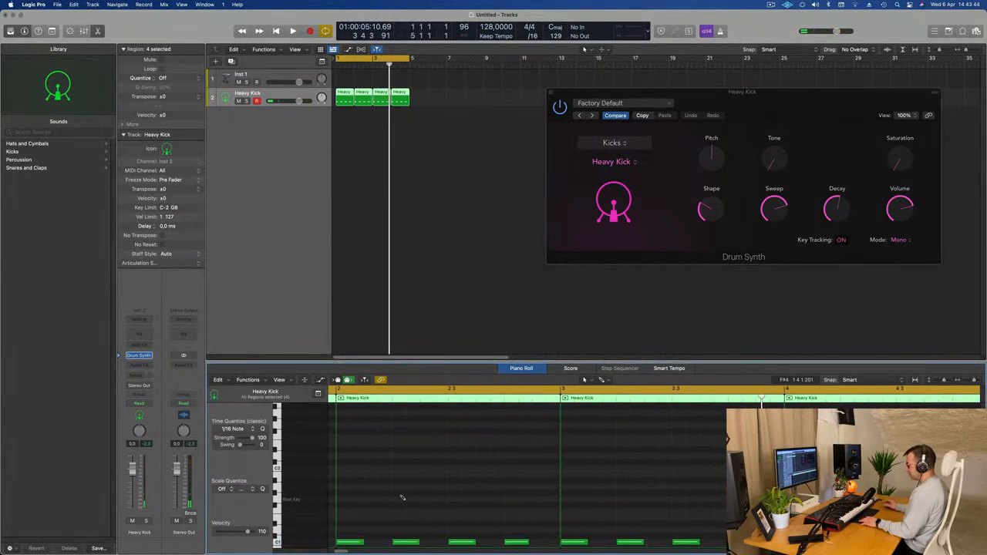
scroll(400, 495, "down", 3)
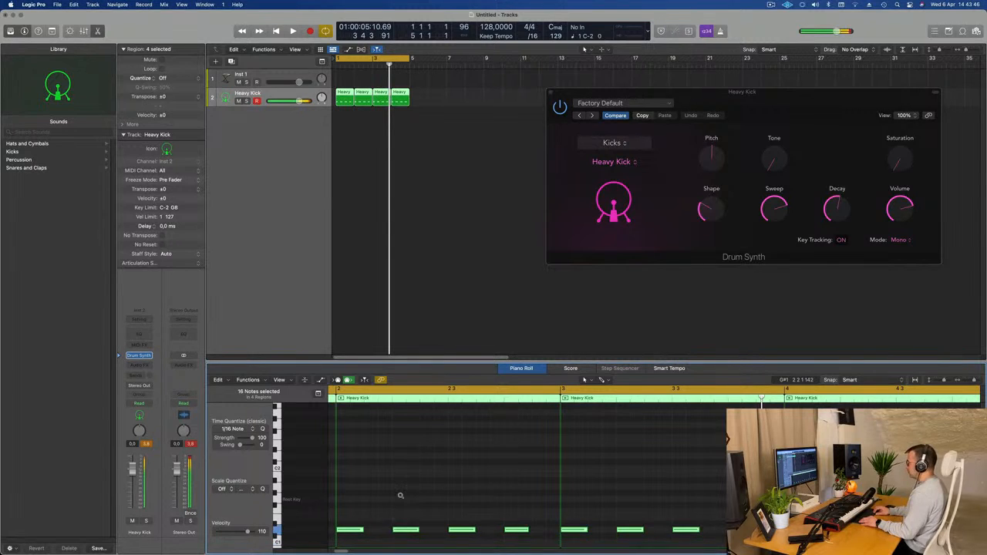
key("space")
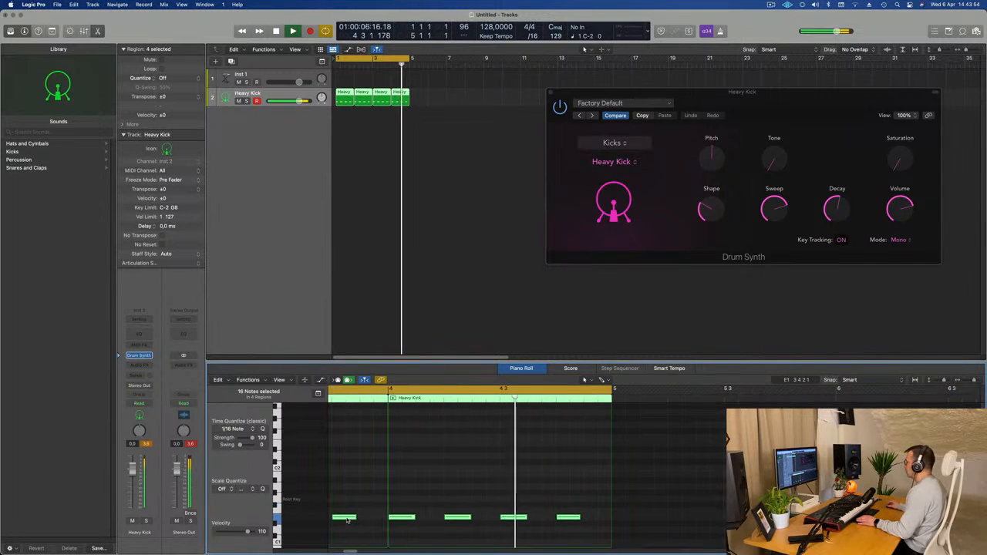
key("space")
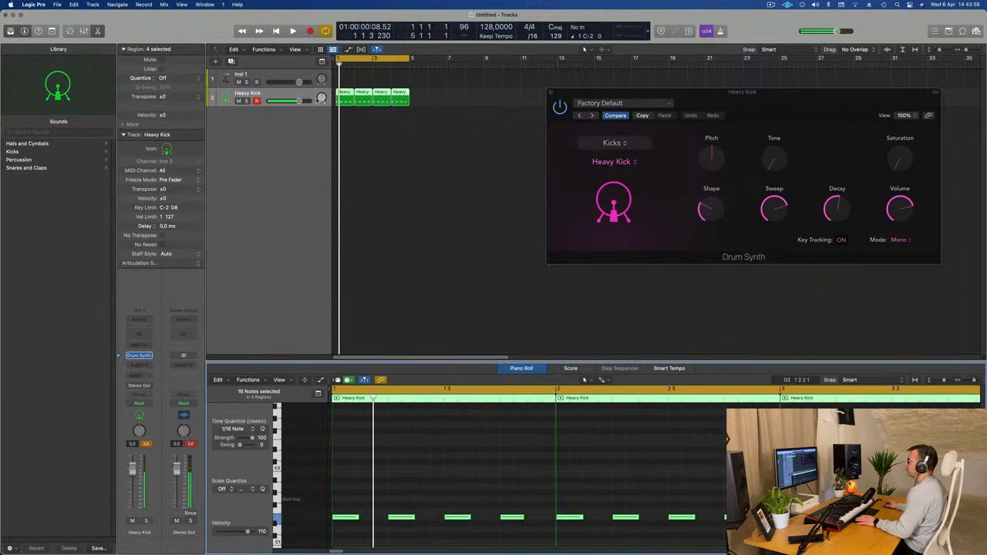
- Shorten the Heavy Kick sound by setting Decay to 25% in Drum Synth while the loop plays
key("space")
left_click_drag(778, 99, 489, 137)
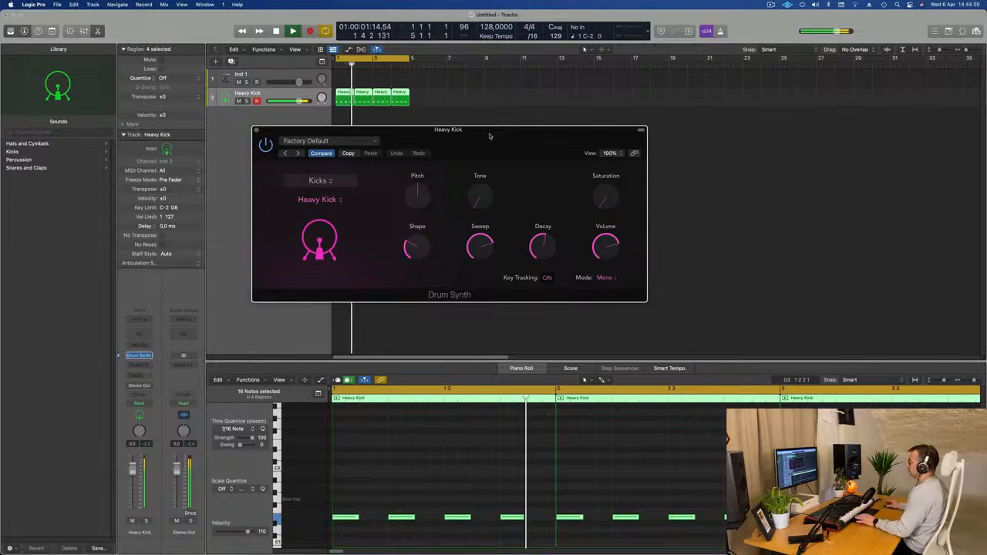
mouse_move(543, 246)
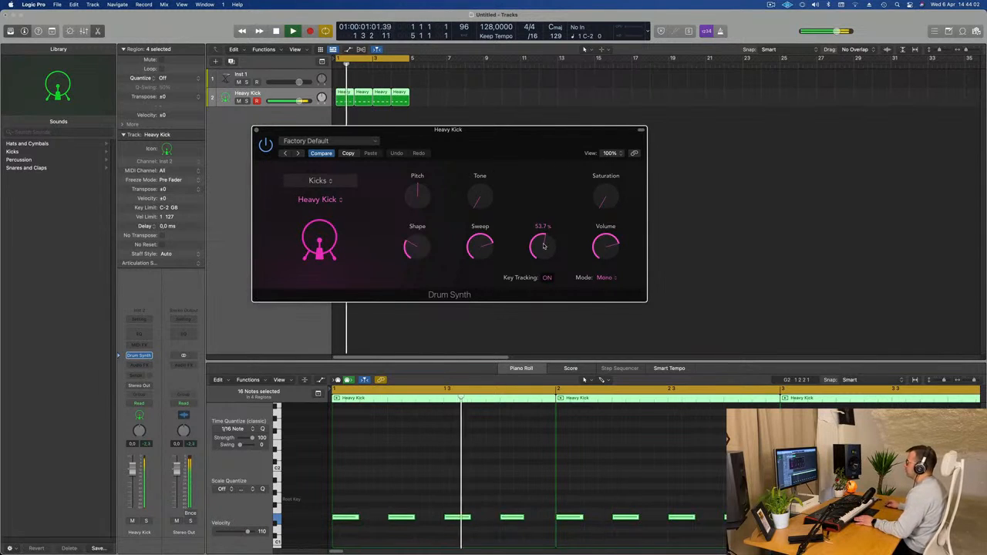
left_click_drag(543, 245, 545, 295)
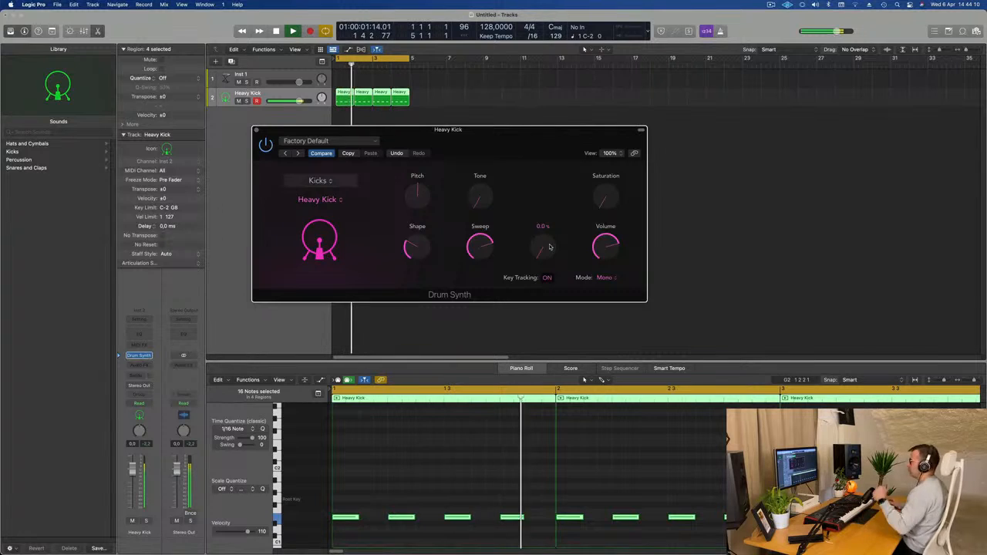
left_click_drag(548, 247, 543, 245)
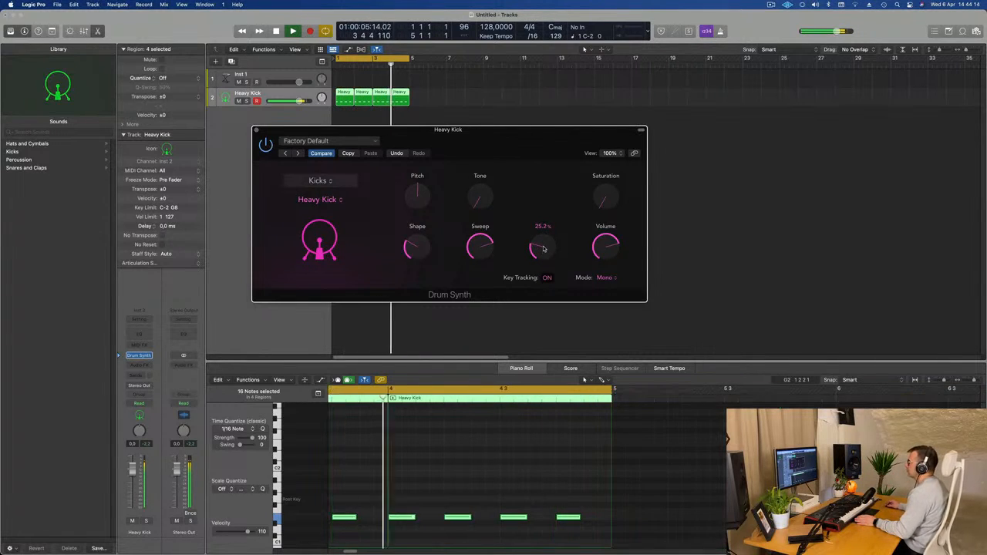
mouse_move(544, 249)
left_mouse_down()
mouse_move(543, 270)
mouse_move(541, 230)
left_mouse_up()
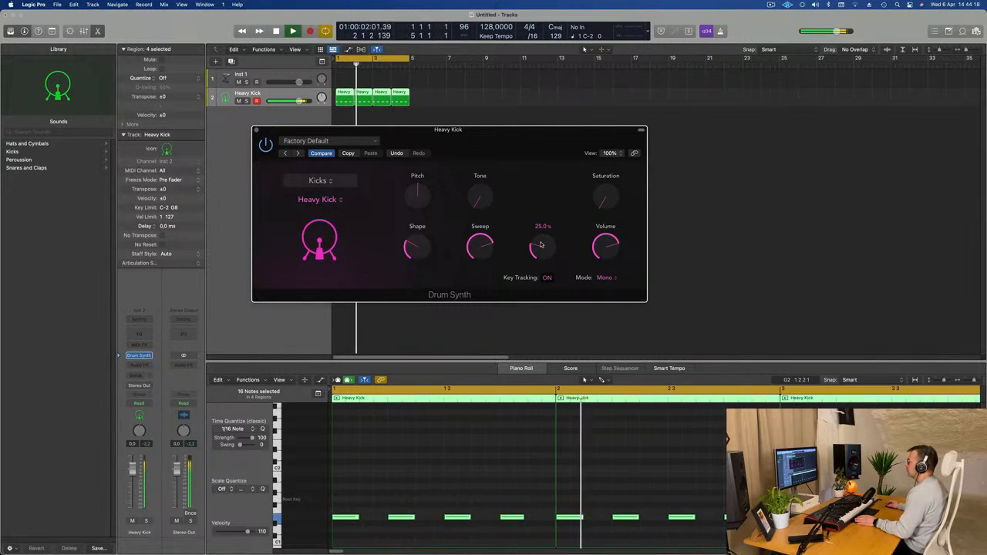
- Add a little Saturation to the Heavy Kick and set its Tone to about 9.3% in Drum Synth
mouse_move(607, 203)
left_mouse_down()
mouse_move(606, 178)
mouse_move(605, 197)
left_mouse_up()
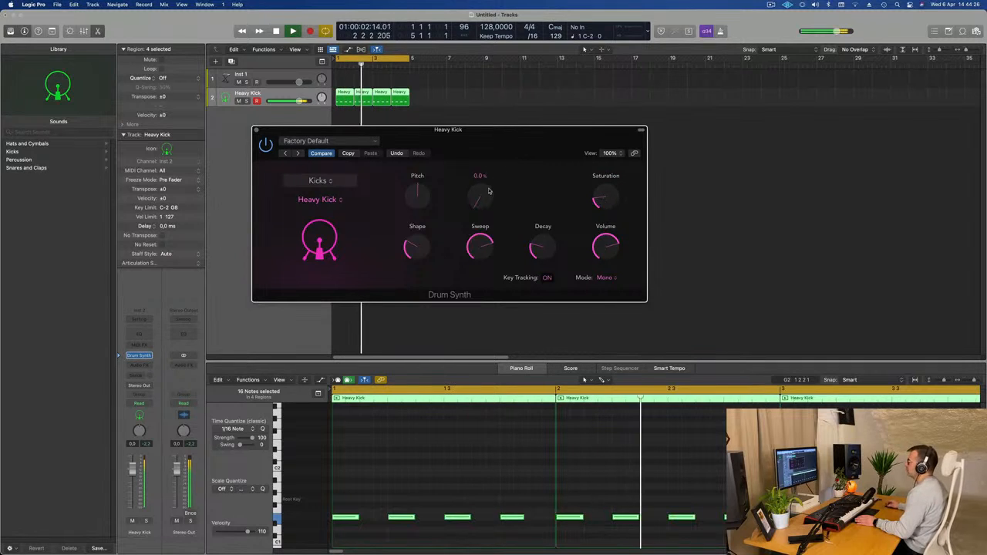
left_click_drag(490, 192, 499, 142)
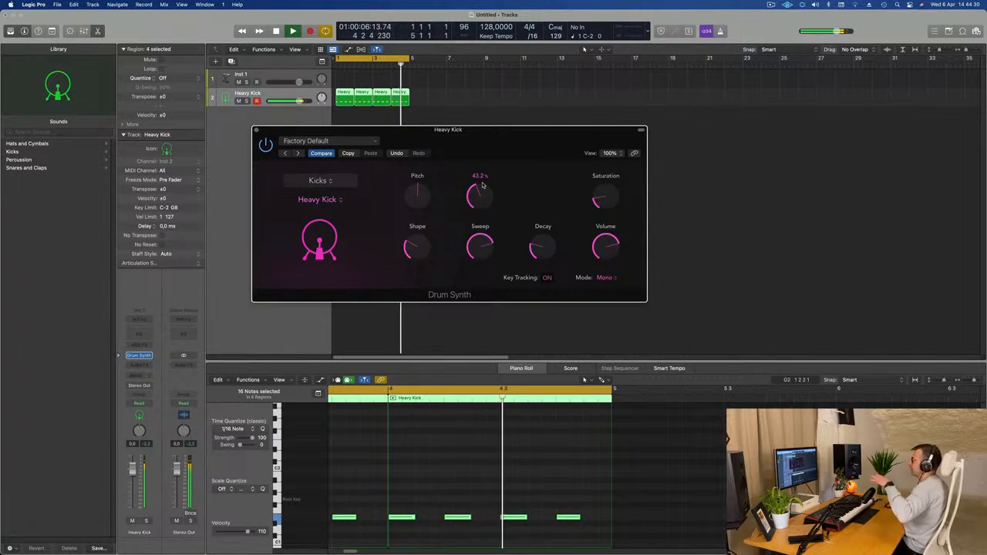
left_click_drag(482, 185, 477, 263)
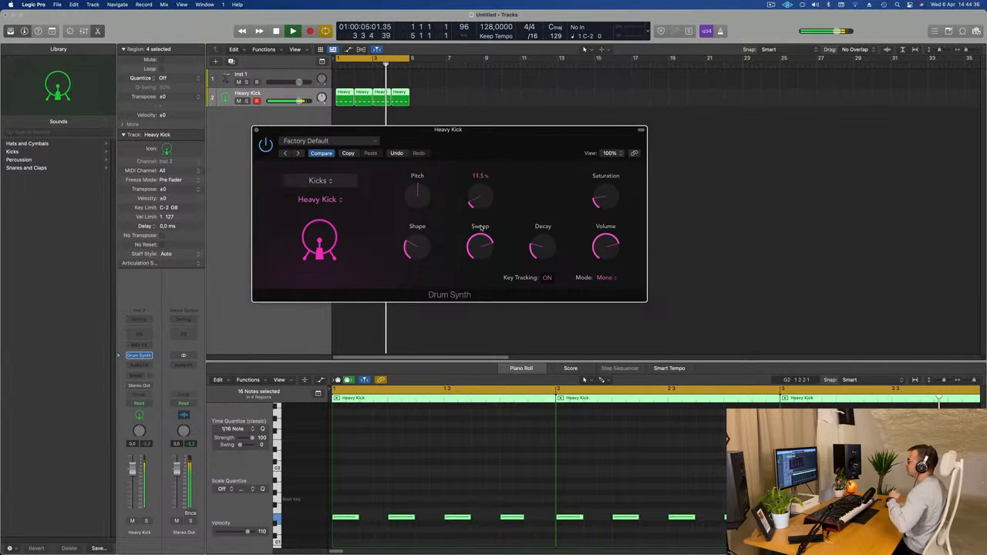
left_click_drag(480, 228, 480, 226)
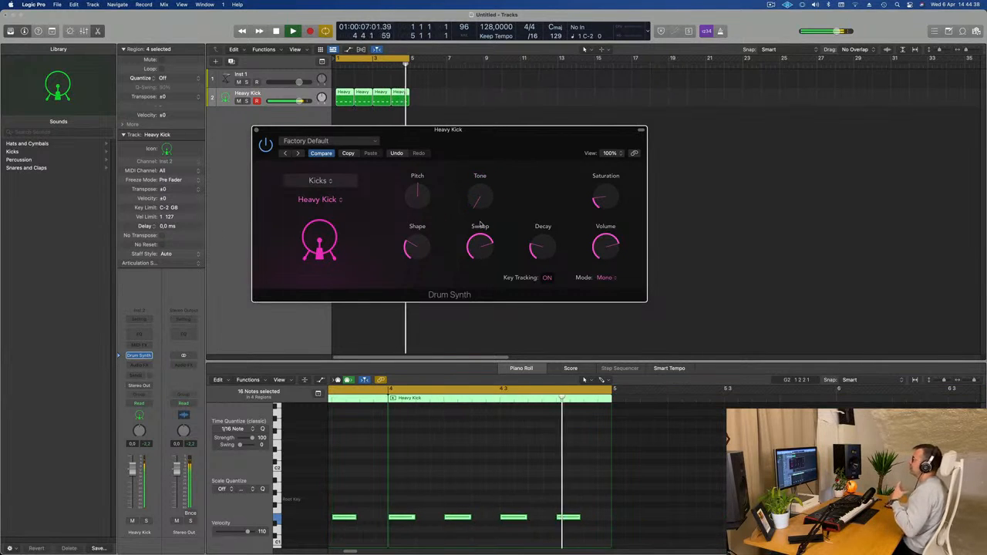
mouse_move(484, 198)
left_mouse_down()
mouse_move(484, 184)
mouse_move(482, 198)
left_mouse_up()
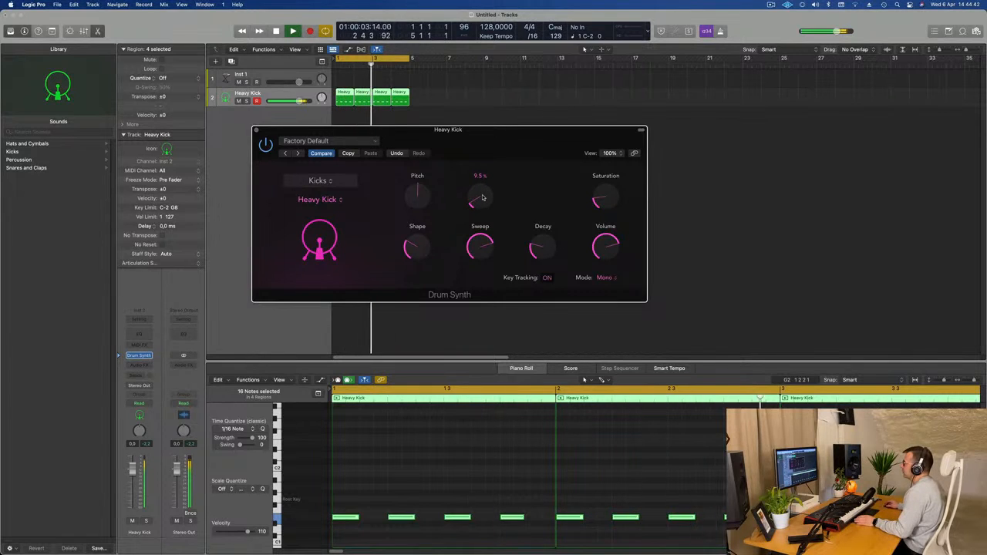
mouse_move(488, 249)
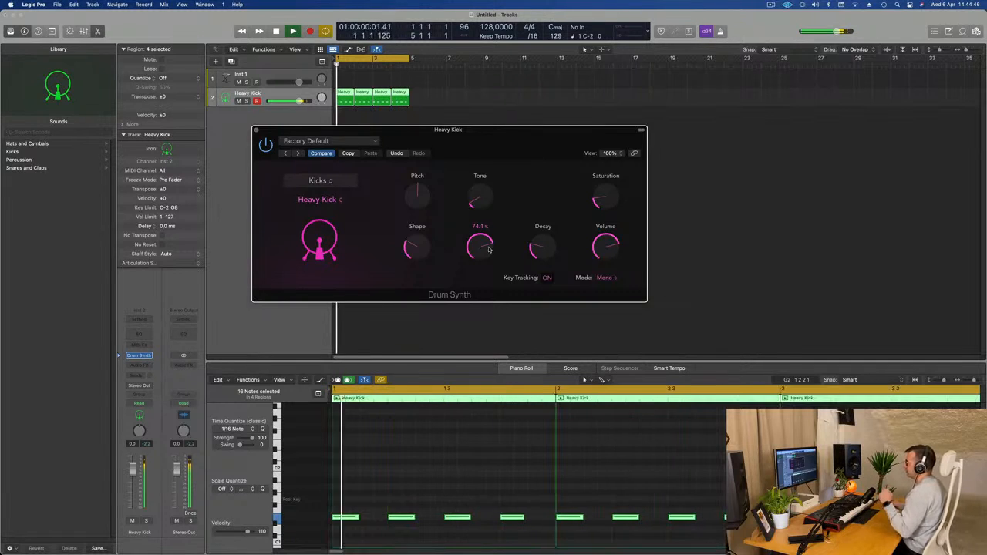
- Audition the Heavy Kick with Sweep at 0%, restore Sweep to roughly 70%, and lower Shape slightly
left_click_drag(486, 249, 481, 384)
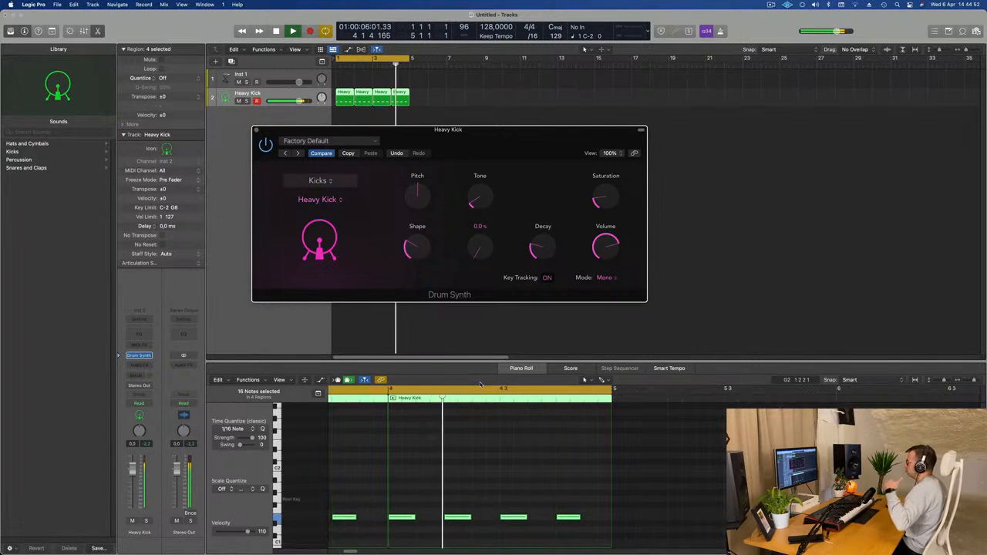
left_click_drag(481, 384, 488, 258)
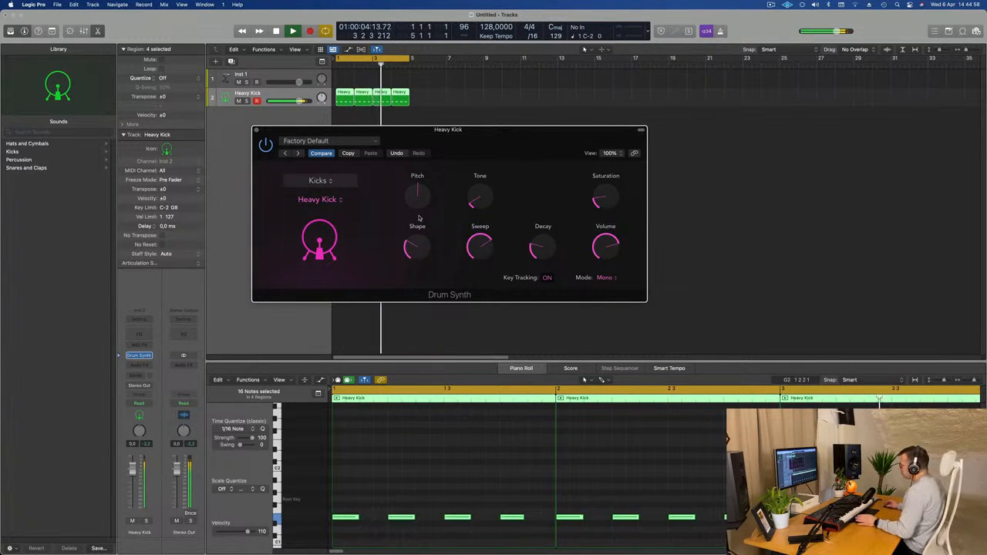
mouse_move(414, 249)
left_mouse_down()
mouse_move(429, 201)
mouse_move(423, 282)
mouse_move(421, 256)
left_mouse_up()
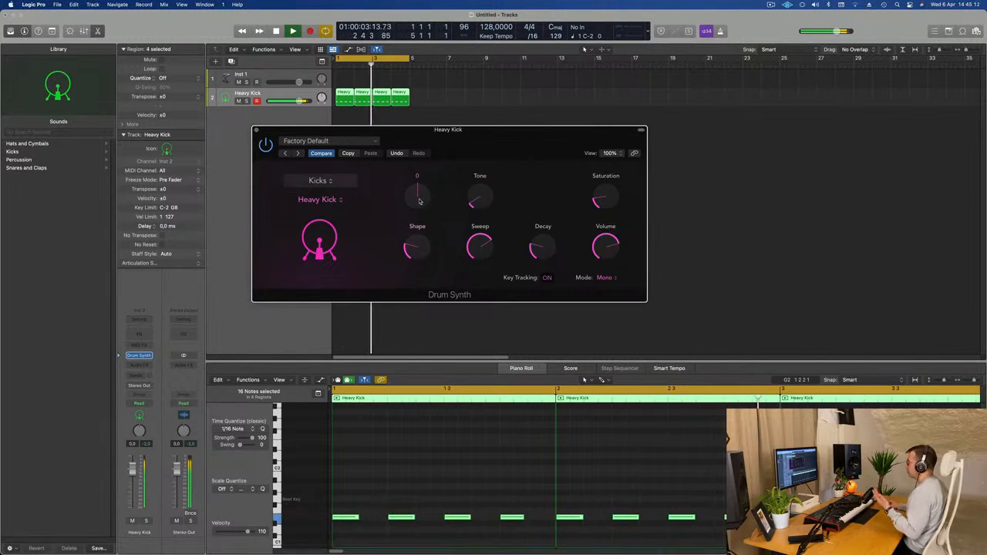
- Try higher Pitch settings up to 17 on the Heavy Kick while the loop plays, and return Pitch to 0
mouse_move(419, 201)
left_mouse_down()
mouse_move(423, 223)
mouse_move(429, 199)
left_mouse_up()
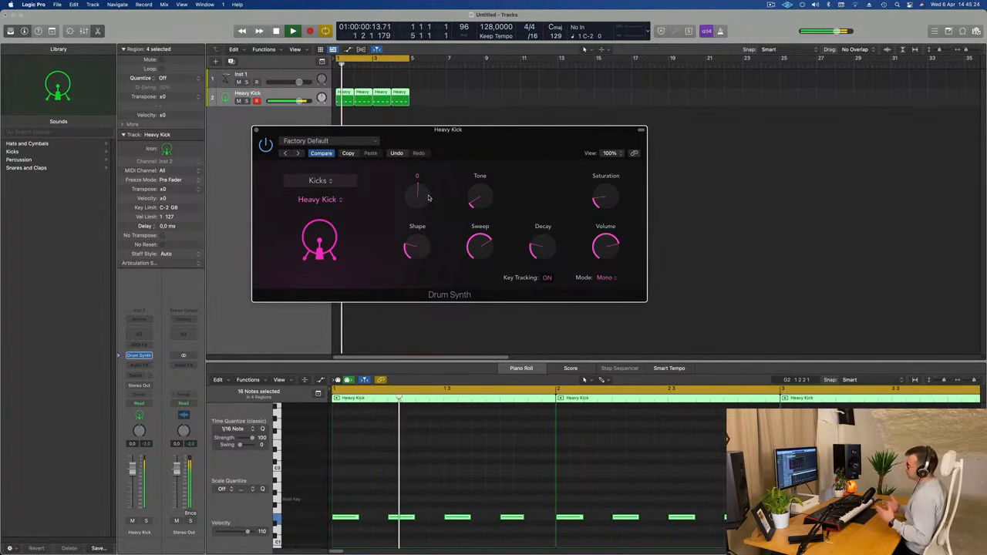
left_click_drag(429, 198, 432, 172)
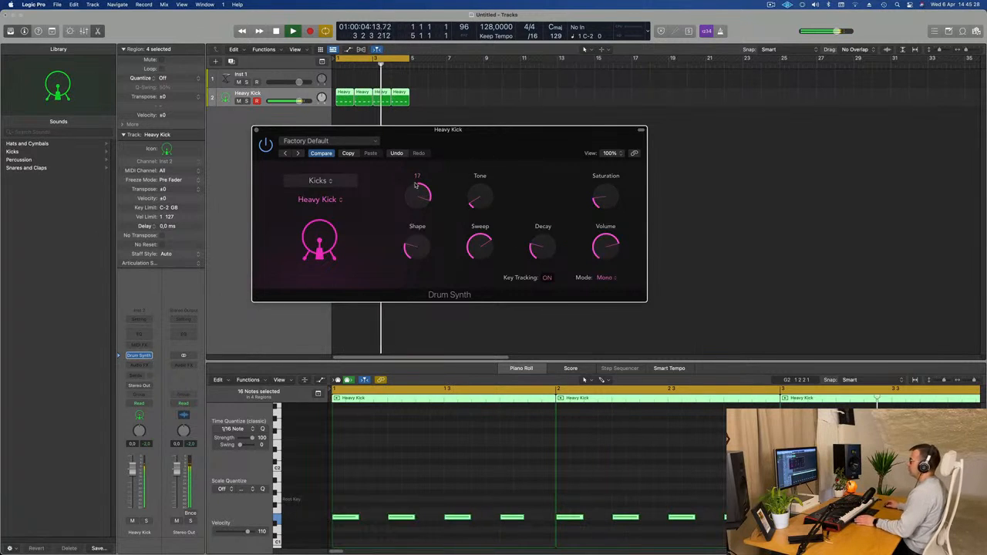
left_click_drag(414, 209, 416, 237)
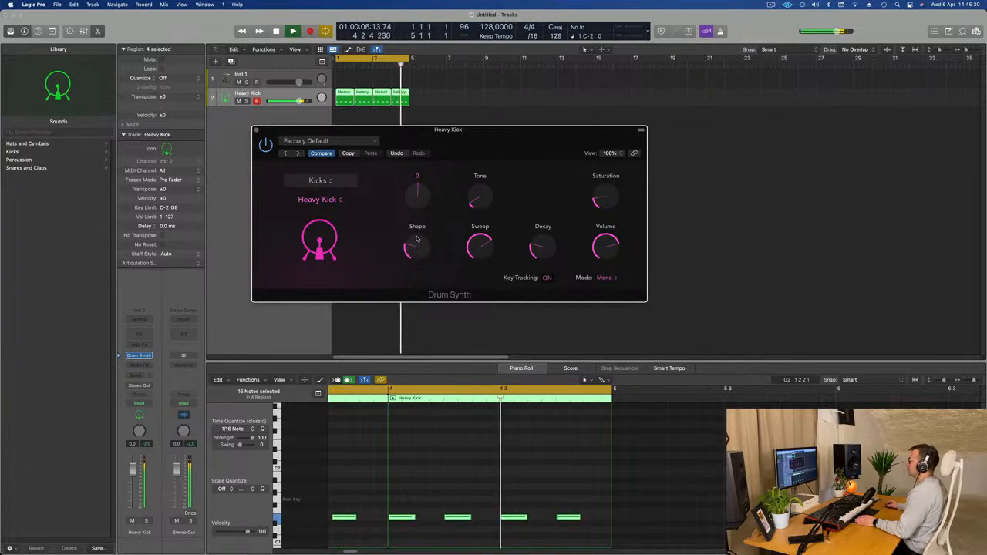
- Close Drum Synth and lower the Heavy Kick channel volume to -7.4 dB during playback
left_click_drag(268, 133, 424, 259)
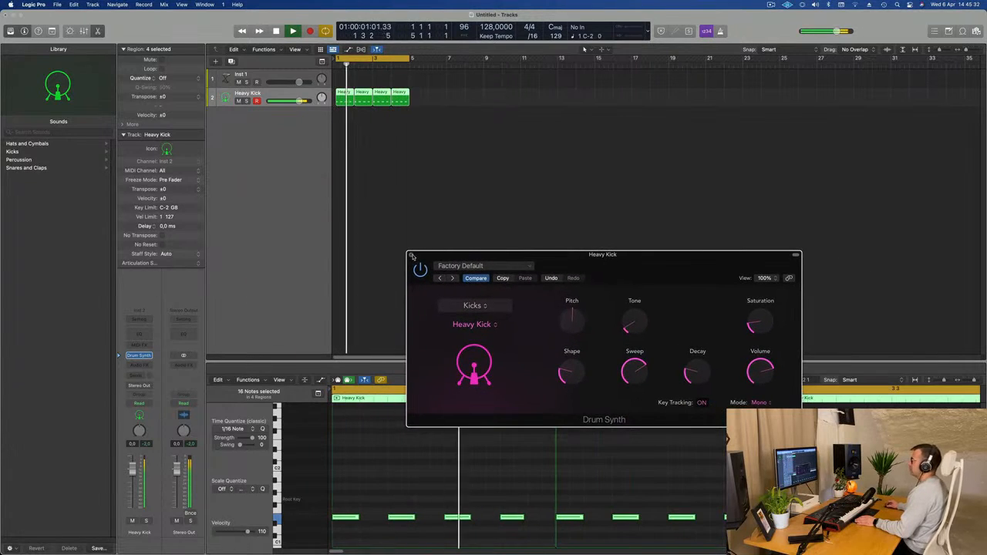
left_click(411, 255)
key("space")
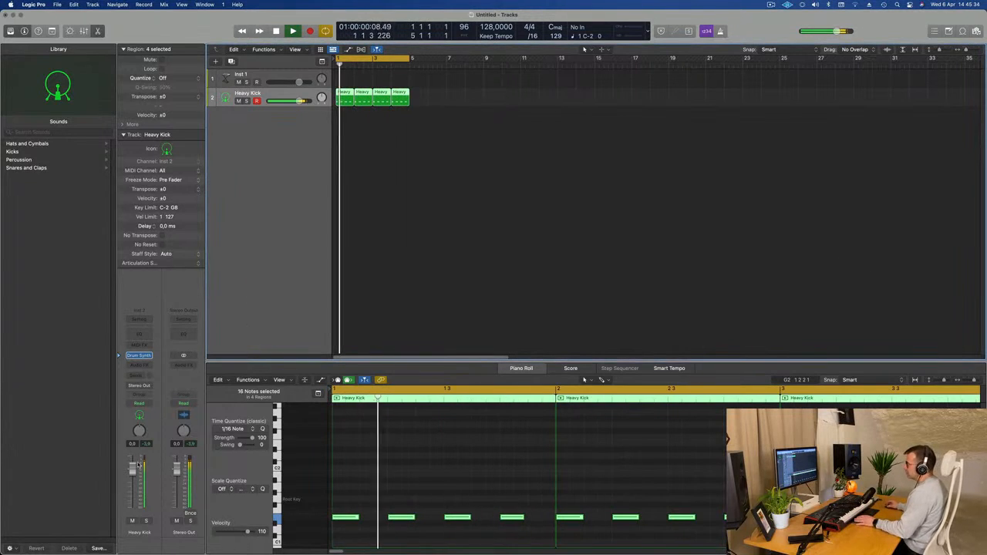
left_click_drag(132, 471, 131, 482)
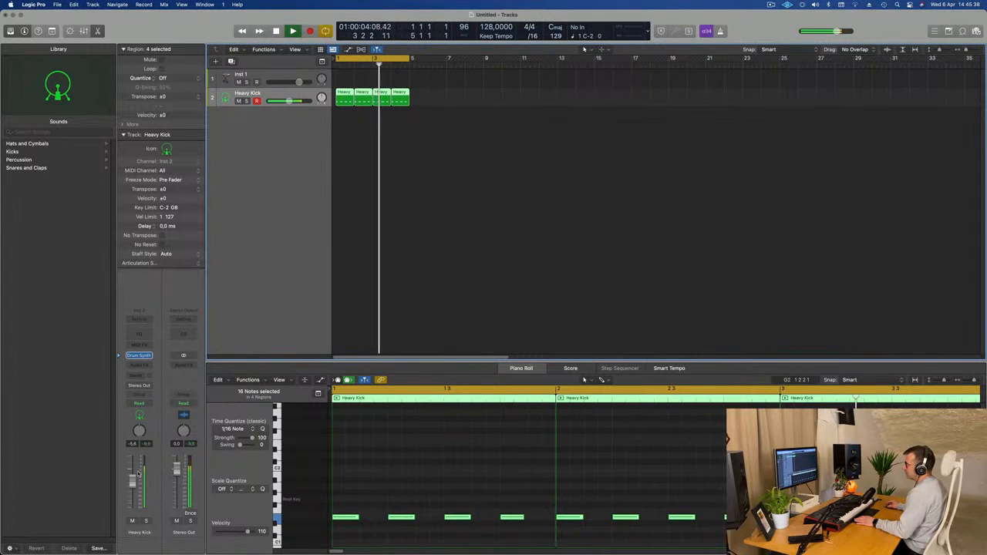
left_click_drag(144, 445, 150, 444)
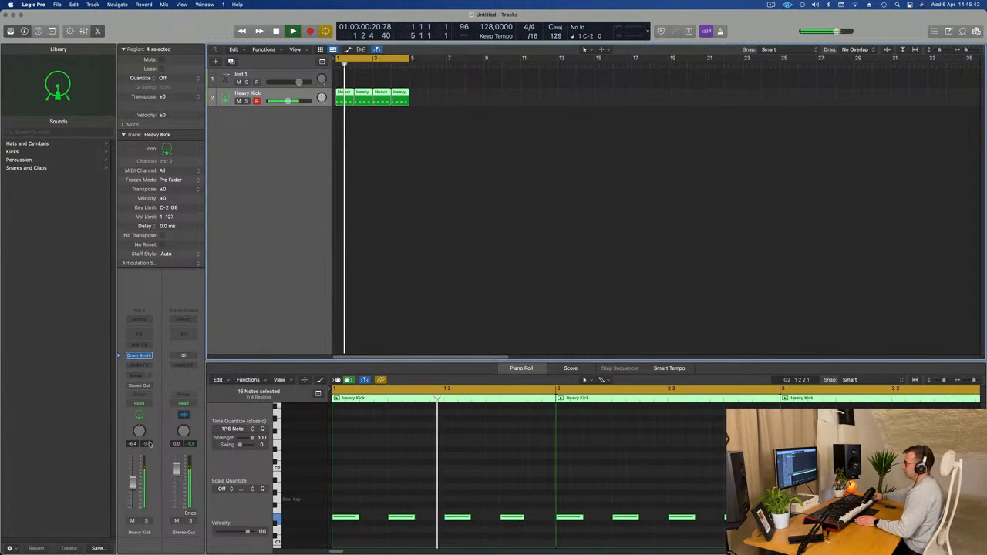
left_click_drag(146, 445, 150, 447)
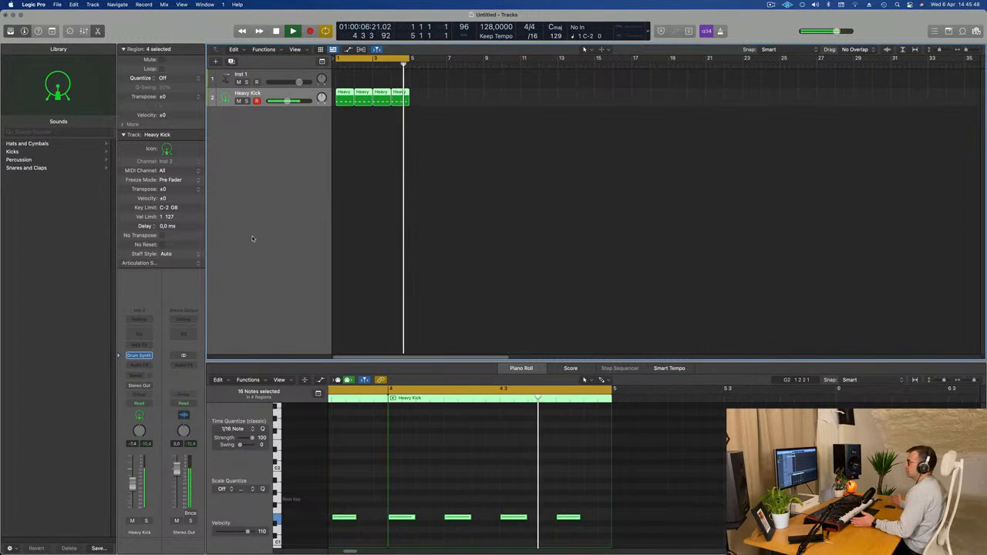
- Insert a mono Compressor on the Heavy Kick channel and raise its Threshold to about -6 dB
left_click(141, 365)
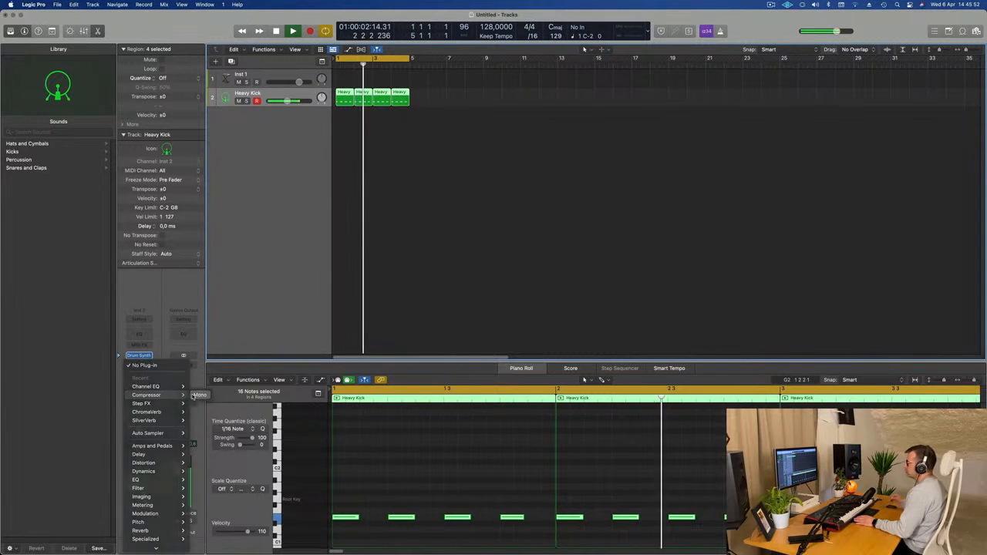
left_click(199, 395)
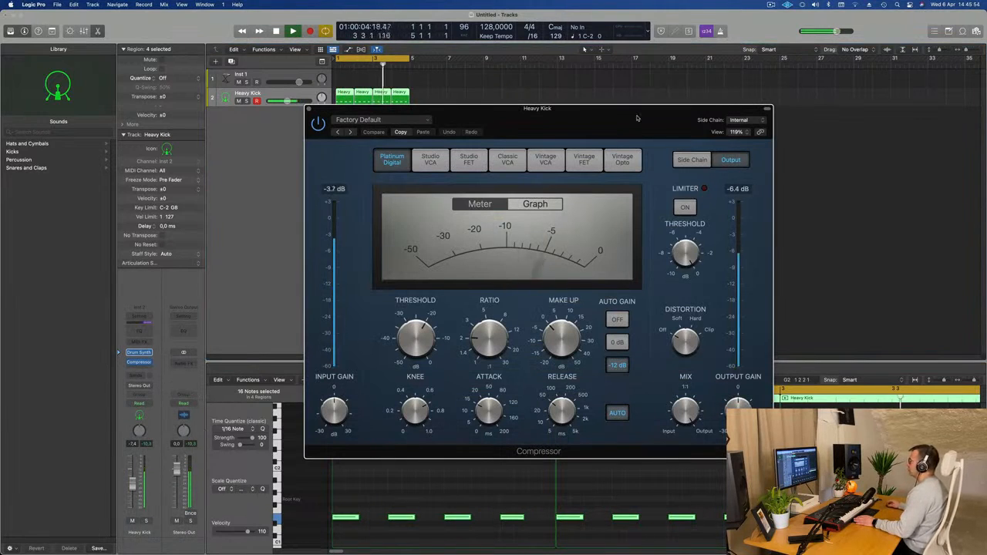
left_click_drag(637, 118, 511, 115)
left_click_drag(310, 323, 310, 285)
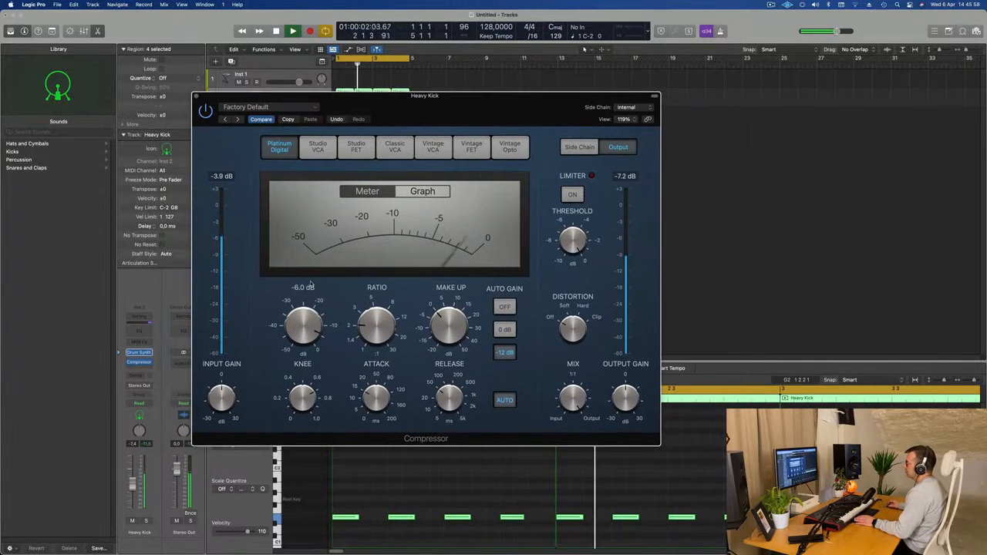
left_click_drag(303, 339, 302, 344)
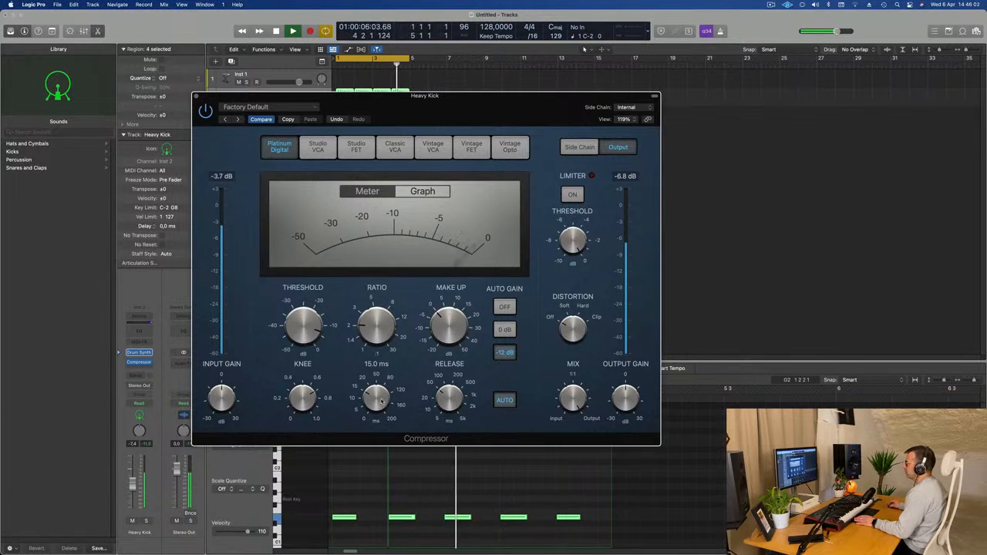
- Set the Compressor's Attack to 7 ms and Release to 240 ms, and compare the kick with the effect bypassed
left_click_drag(381, 400, 381, 399)
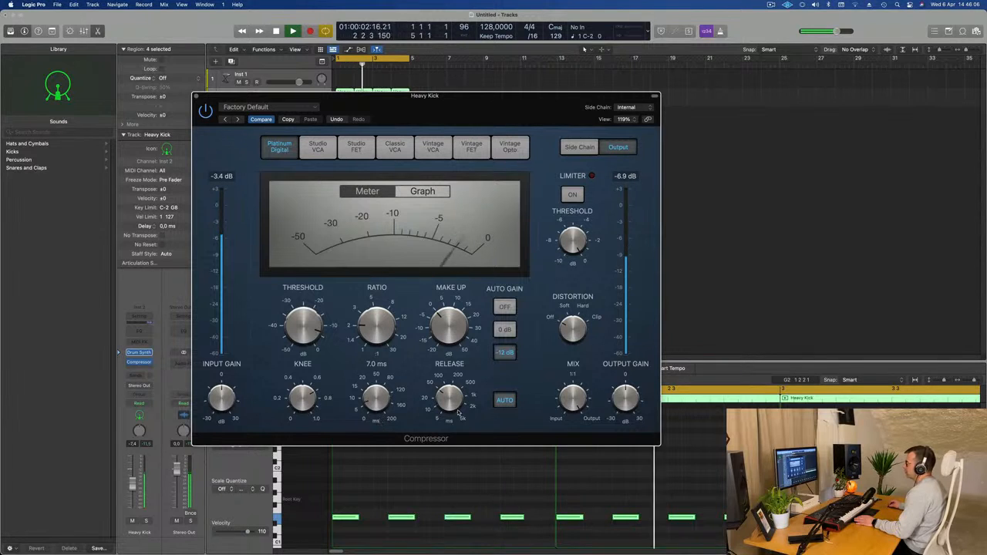
left_click_drag(455, 404, 453, 388)
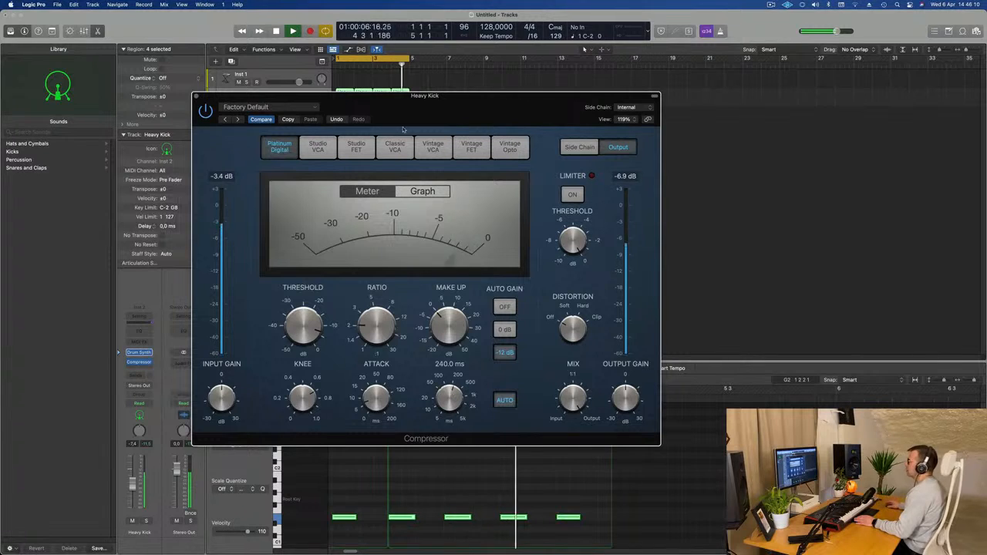
left_click(205, 111)
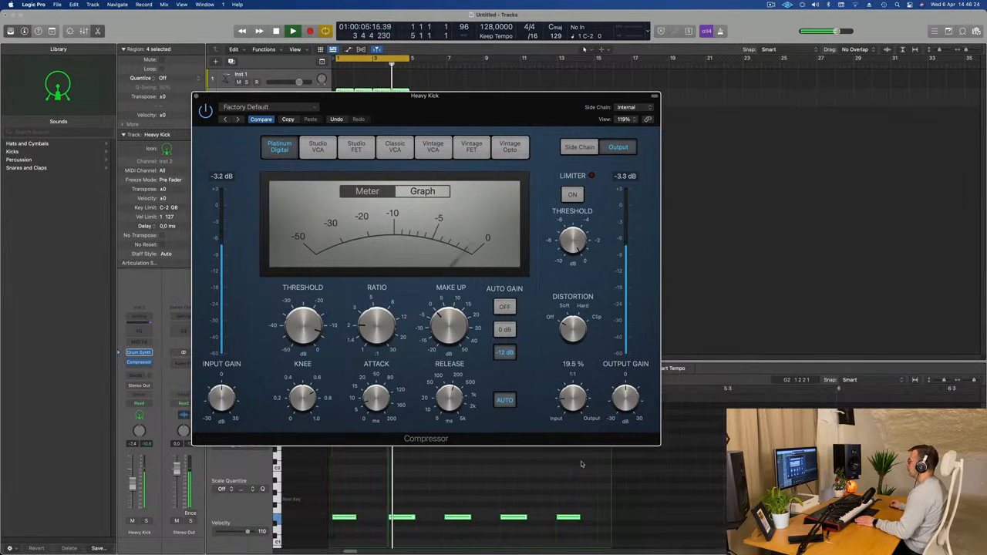
- Compare Compressor Mix settings on the playing kick, leave Mix somewhat below full Output, and close the Compressor
left_click_drag(584, 438, 605, 310)
left_click_drag(503, 104, 583, 113)
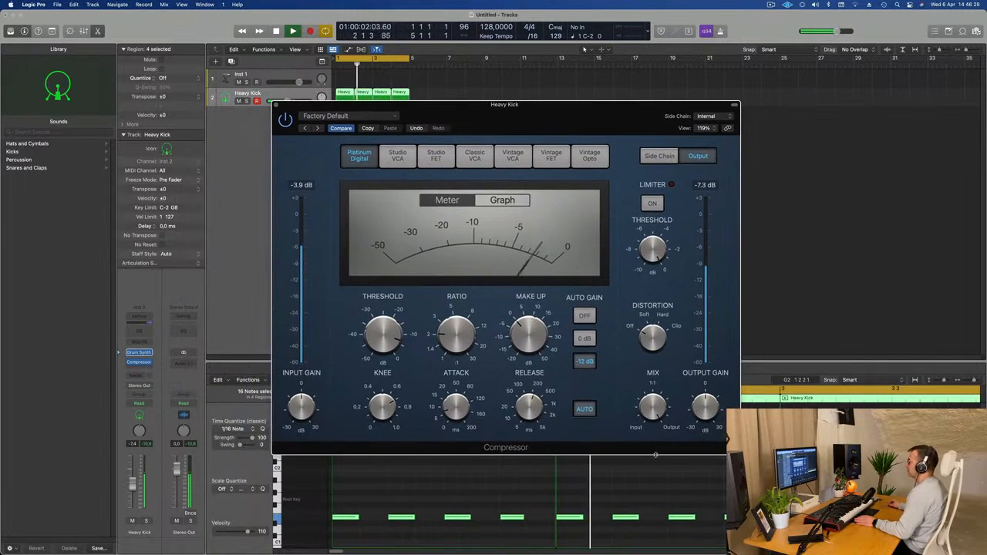
left_click_drag(656, 417, 657, 427)
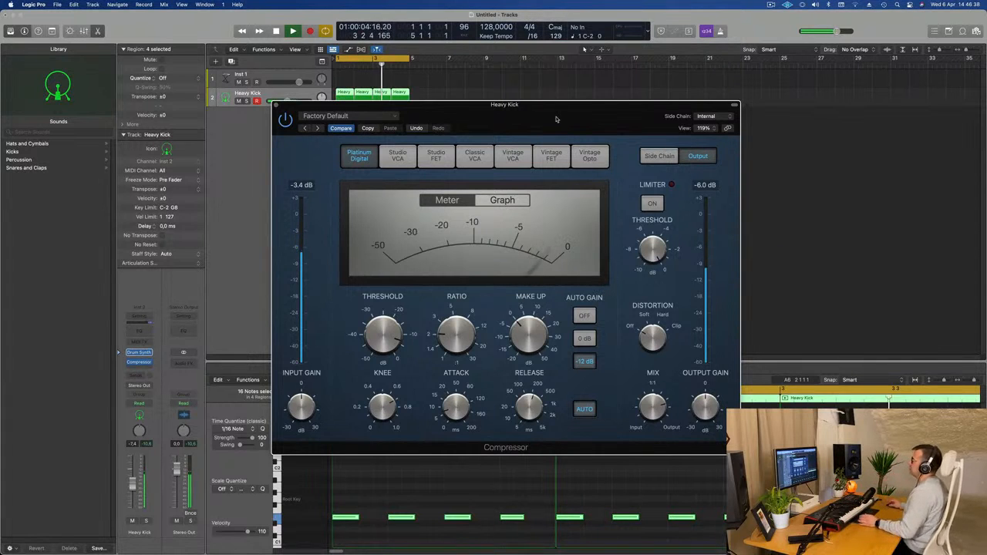
left_click_drag(556, 119, 554, 118)
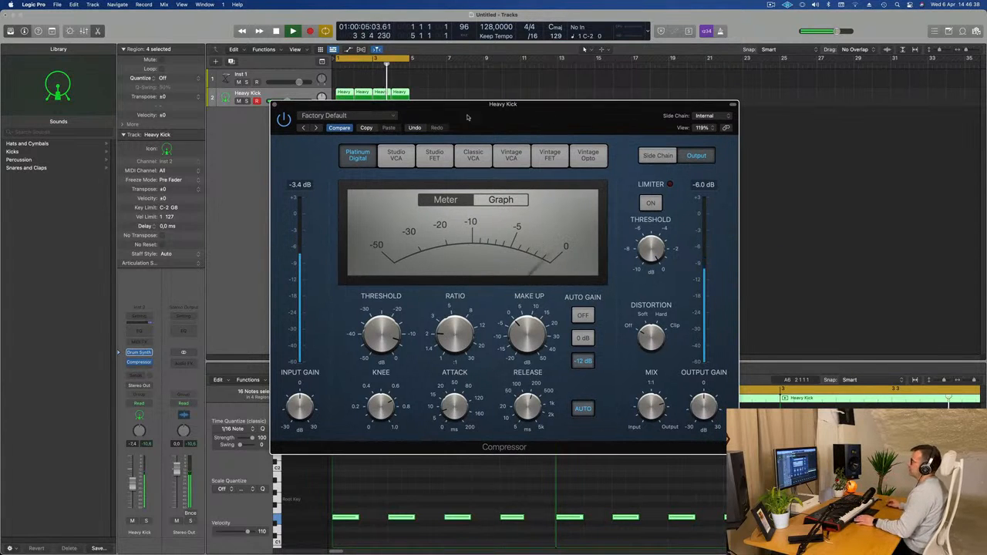
left_click(274, 105)
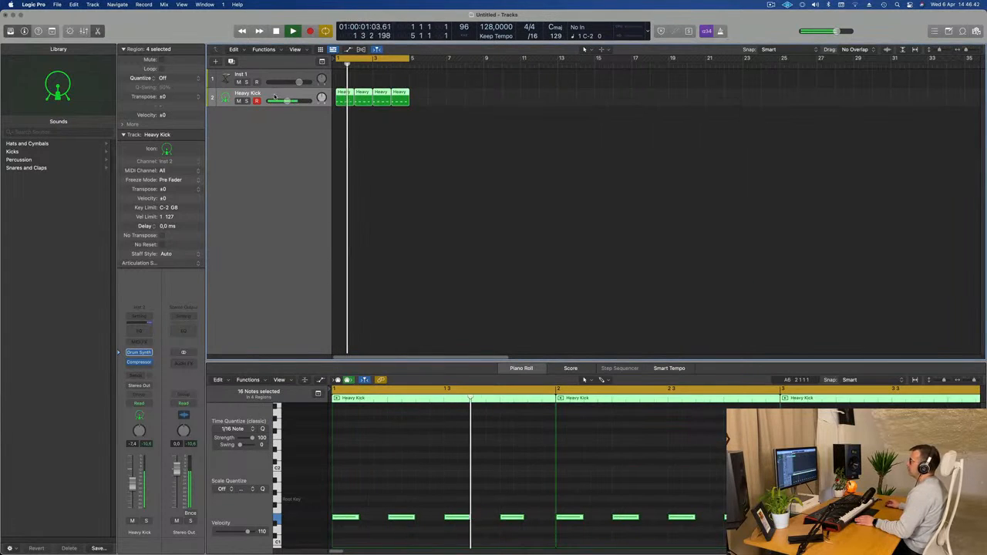
- Duplicate the Heavy Kick track with its settings, stop playback, copy the first one-bar region onto it, and select its four notes
left_click(231, 61)
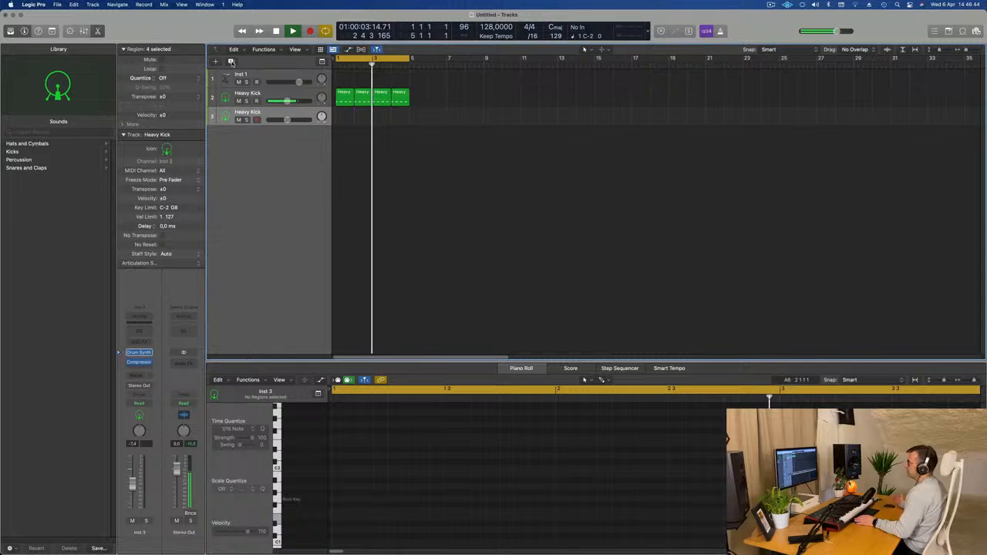
key("space")
left_click(340, 99)
left_click_drag(352, 98, 343, 118)
left_click(409, 116)
left_click_drag(346, 497, 530, 531)
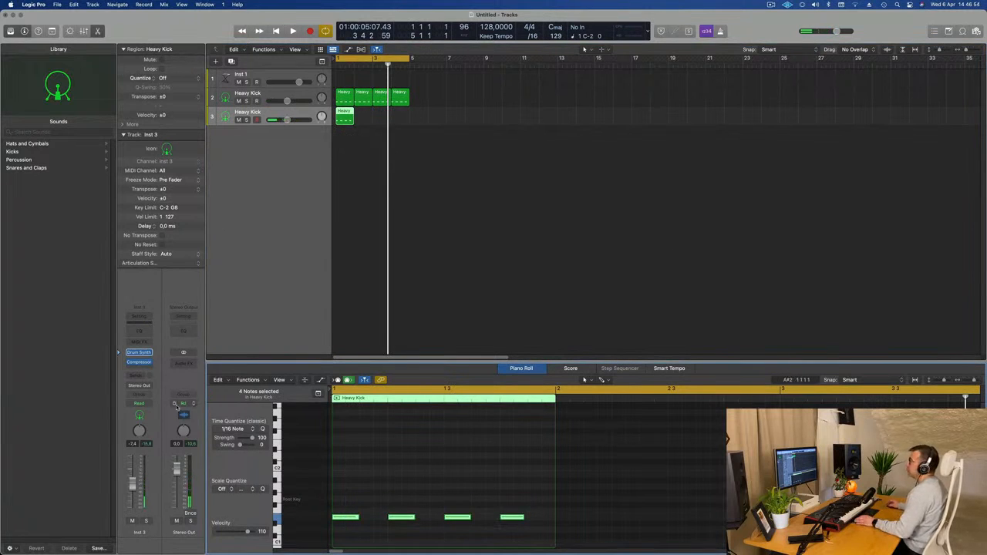
- Switch the duplicate track's Drum Synth from Kicks to Hats and Cymbals, using the Crash Cymbal sound
left_click(139, 353)
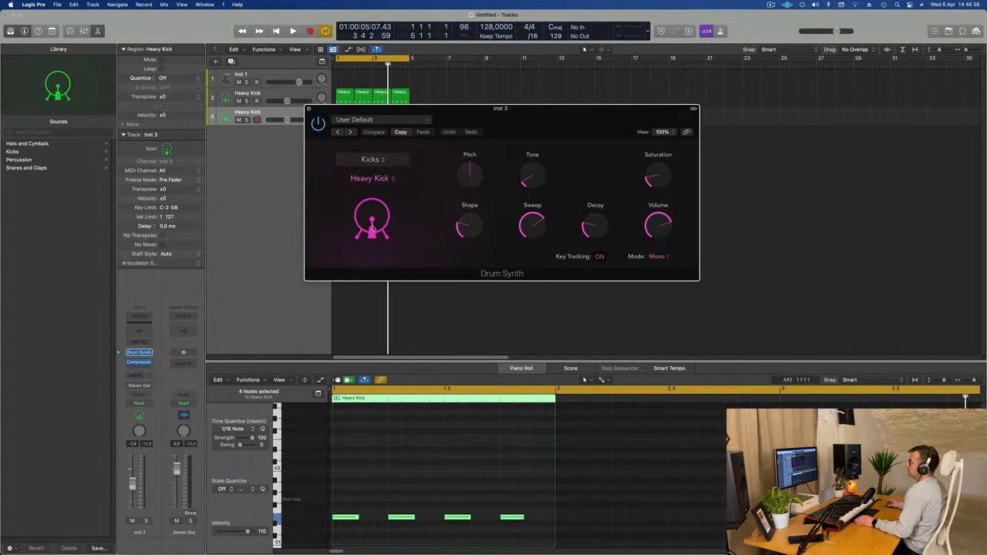
left_click_drag(515, 115, 470, 133)
left_click(301, 175)
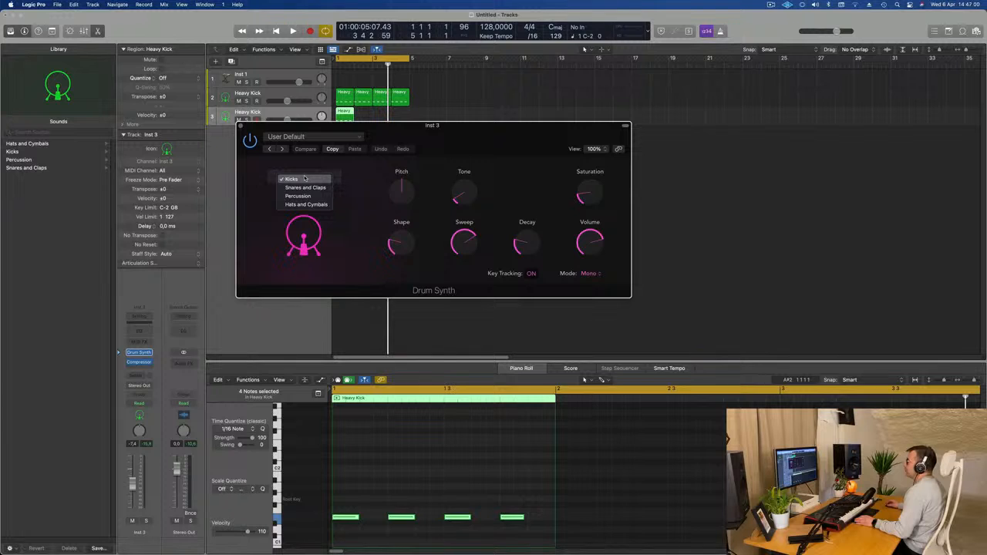
left_click(304, 204)
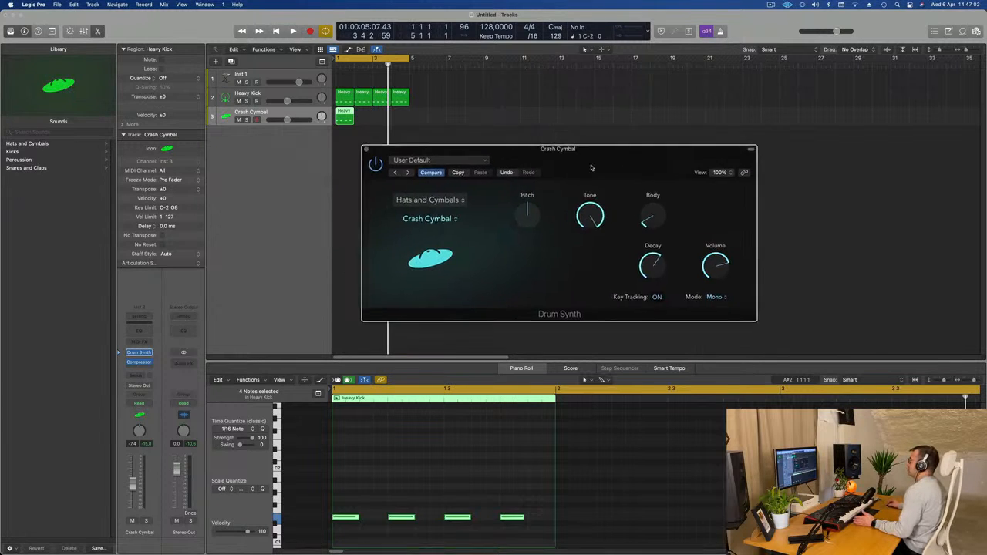
- Shift the four cymbal notes half a beat later onto the offbeats and shorten them to about a sixteenth note
left_click_drag(354, 515, 354, 511)
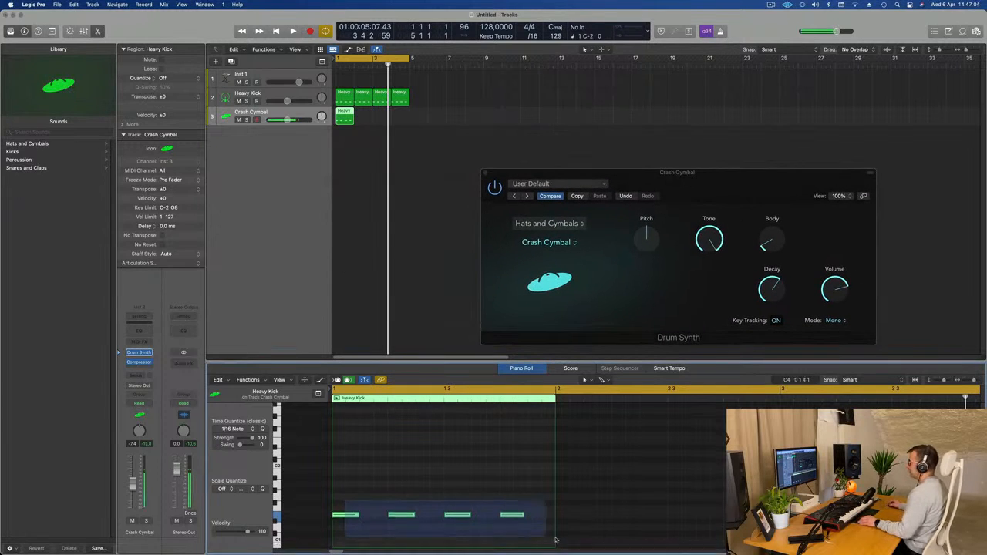
key("alt+Right")
key("alt+Right")
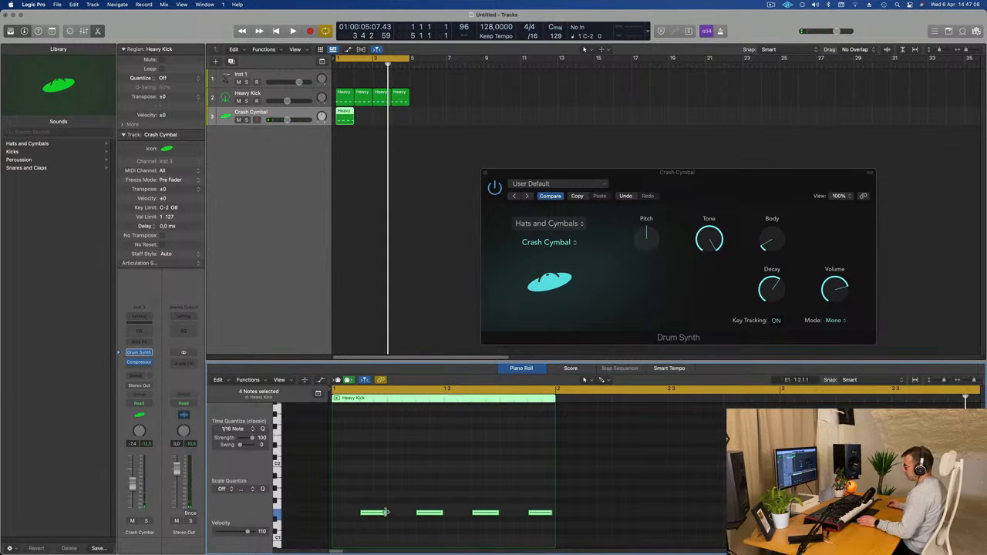
left_click_drag(386, 512, 373, 512)
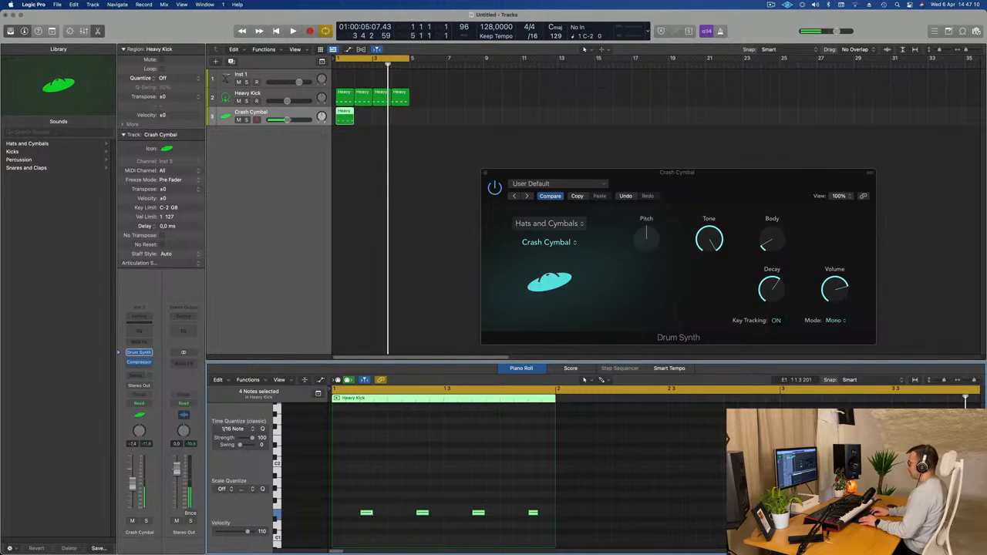
- Transpose the four cymbal notes up two octaves and play them with the kick
key("alt+shift+Up")
key("alt+shift+Up")
key("space")
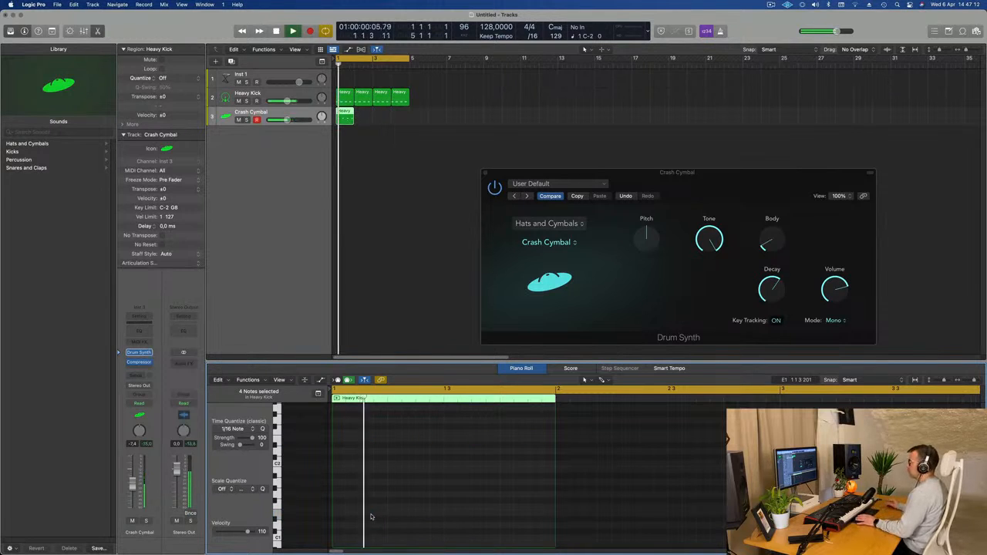
left_click_drag(727, 187, 625, 201)
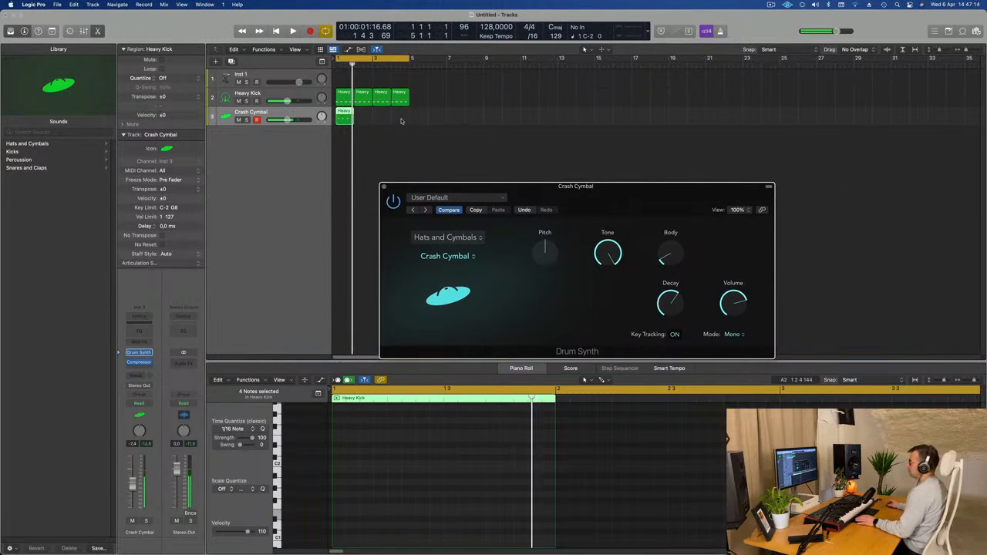
- Repeat the one-bar Crash Cymbal region three times to fill bars 1 to 4
left_click_drag(401, 121, 331, 120)
key("super+r")
key("super+r")
key("super+r")
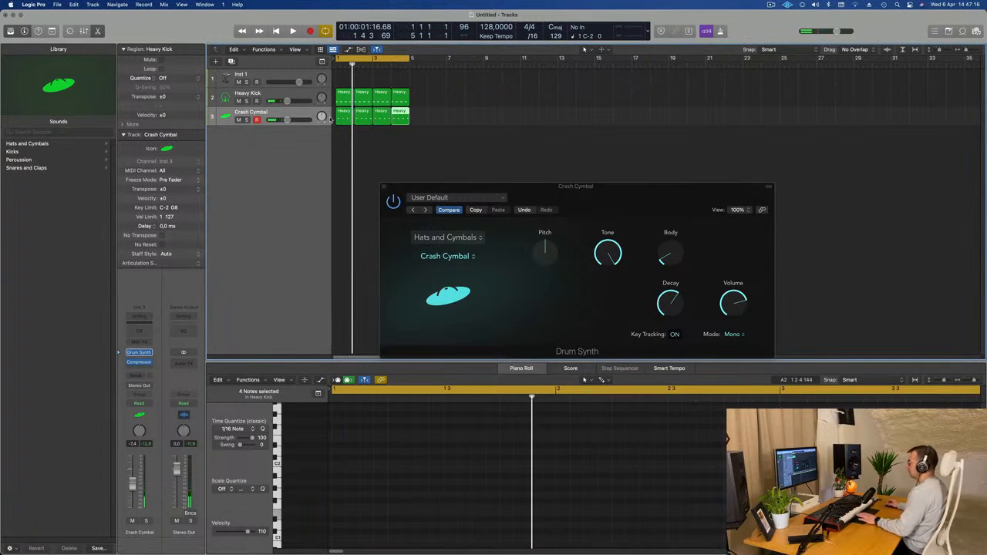
- Play the loop and reduce the Crash Cymbal's Decay to roughly a third of its range
key("space")
left_click_drag(678, 198, 695, 149)
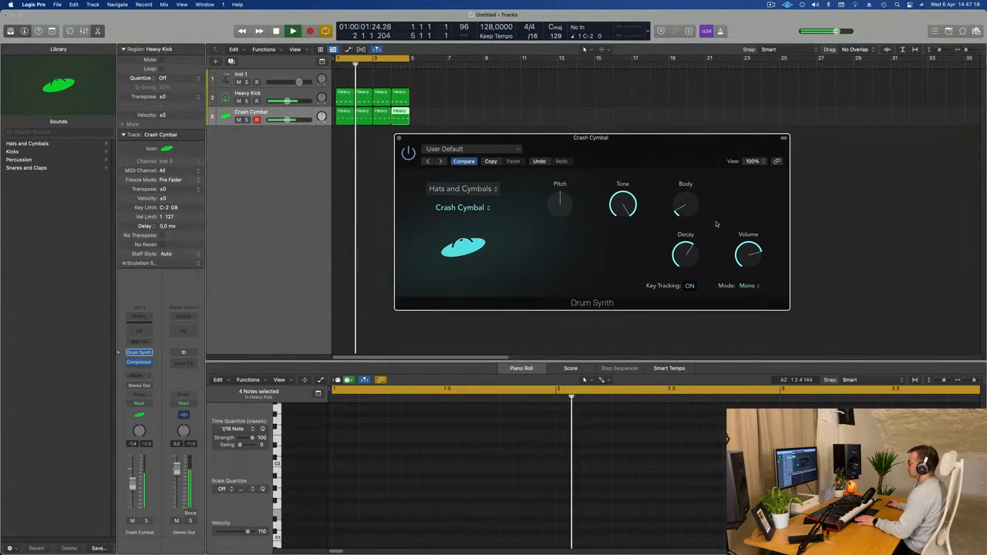
left_click_drag(684, 253, 687, 261)
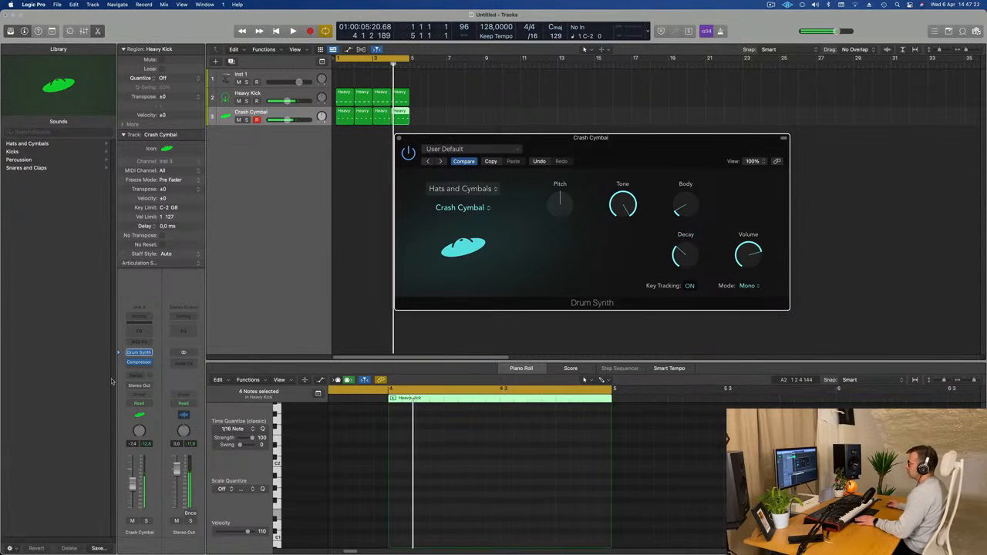
- Open the Crash Cymbal's Compressor and set its threshold to -25 dB and its ratio to 10:1 while the loop plays
left_click(139, 362)
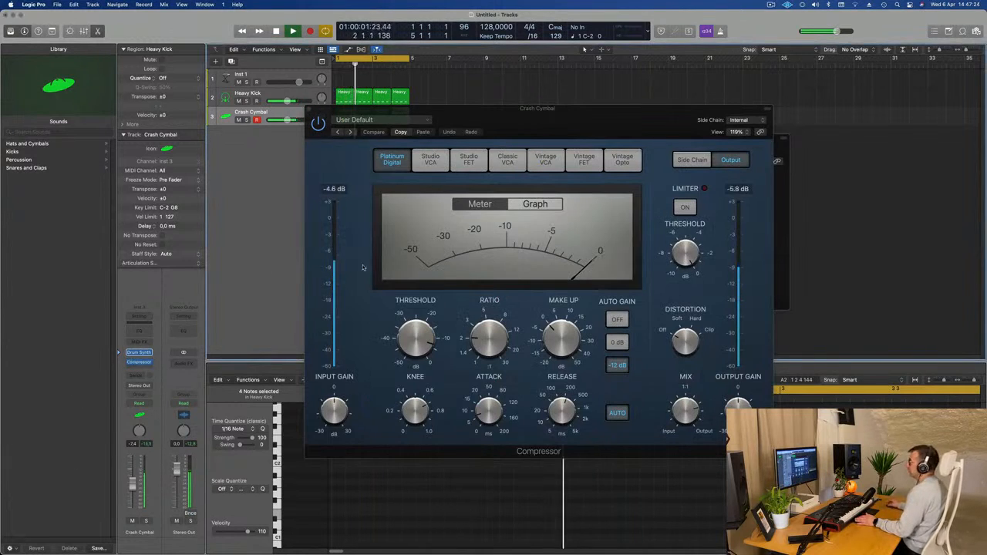
left_click_drag(426, 329, 419, 352)
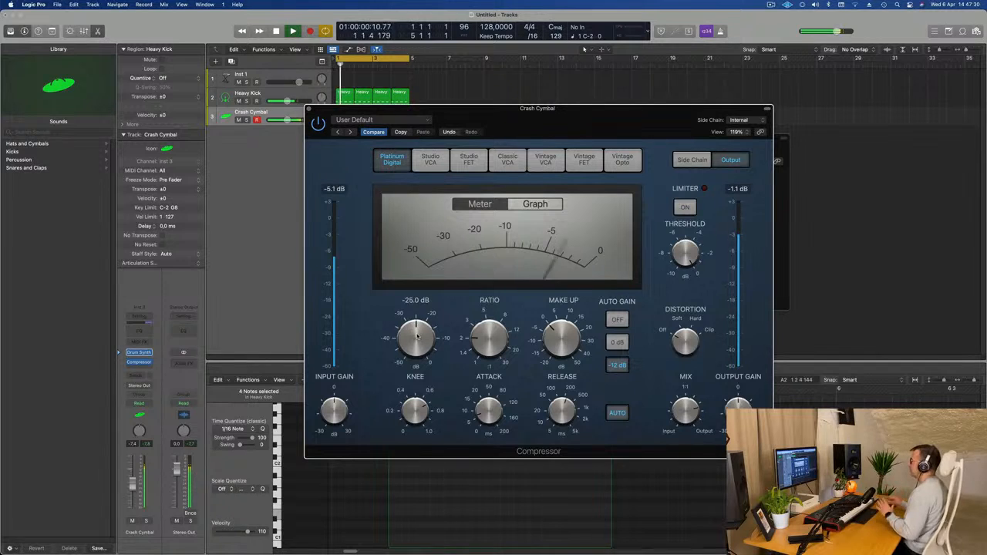
left_click_drag(577, 126, 588, 129)
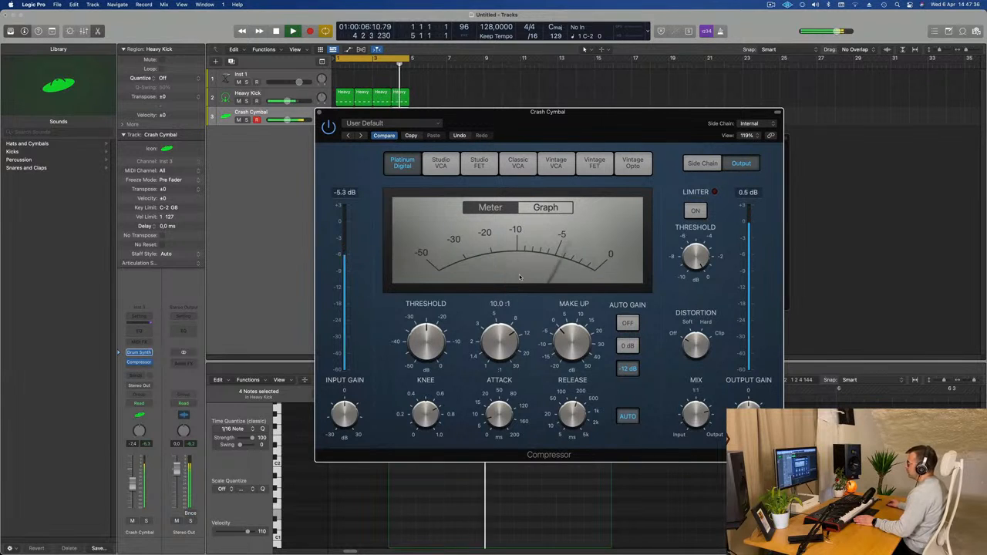
left_click_drag(599, 135, 608, 138)
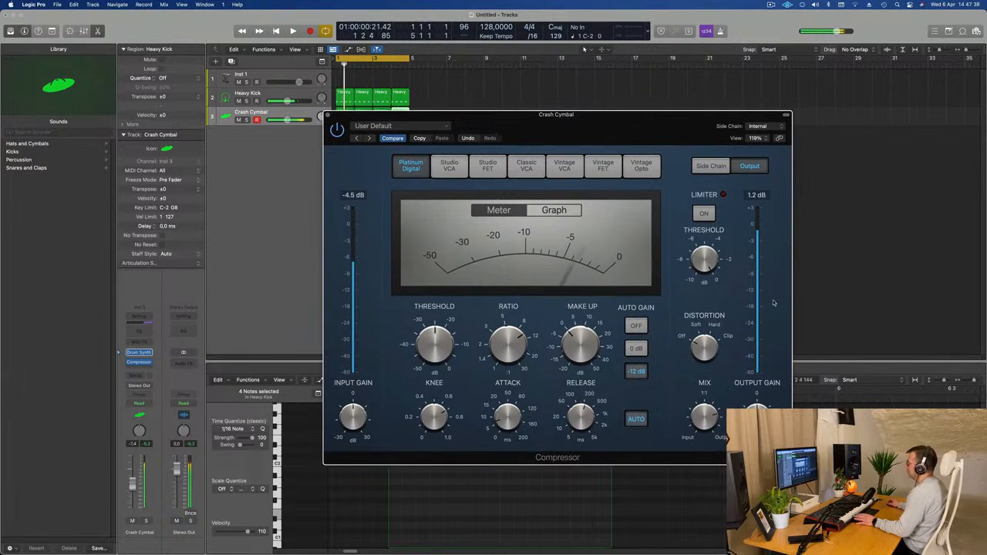
- Try the Compressor's limiter on the Crash Cymbal during playback, with the channel volume lowered, and switch the limiter off
left_click(704, 214)
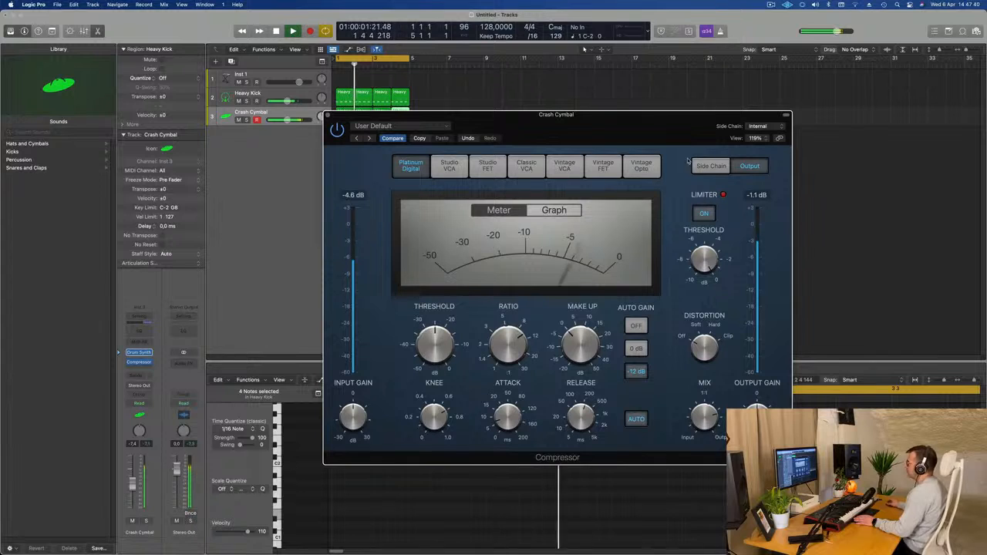
left_click_drag(688, 160, 730, 155)
left_click_drag(663, 137, 765, 150)
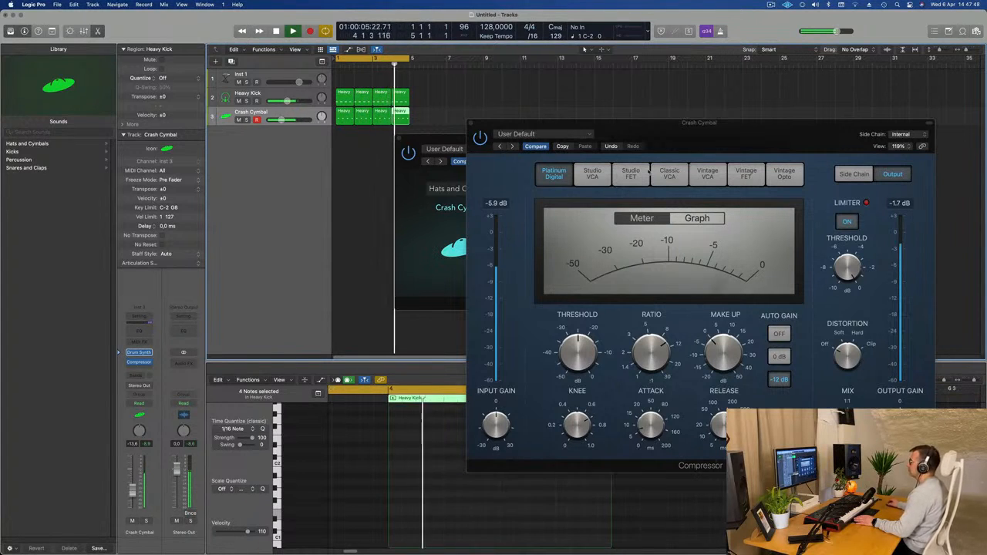
left_click_drag(782, 133, 583, 189)
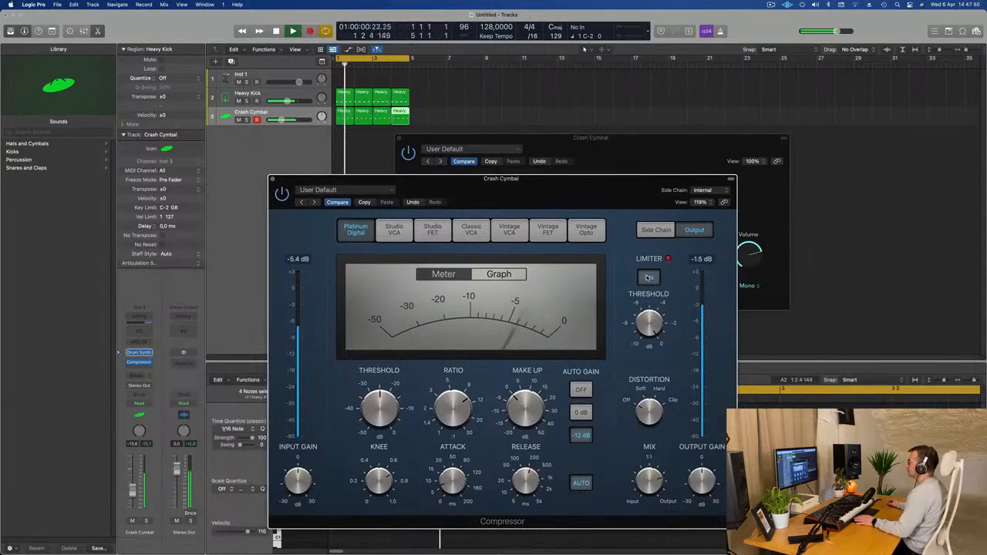
left_click(648, 279)
key("Return")
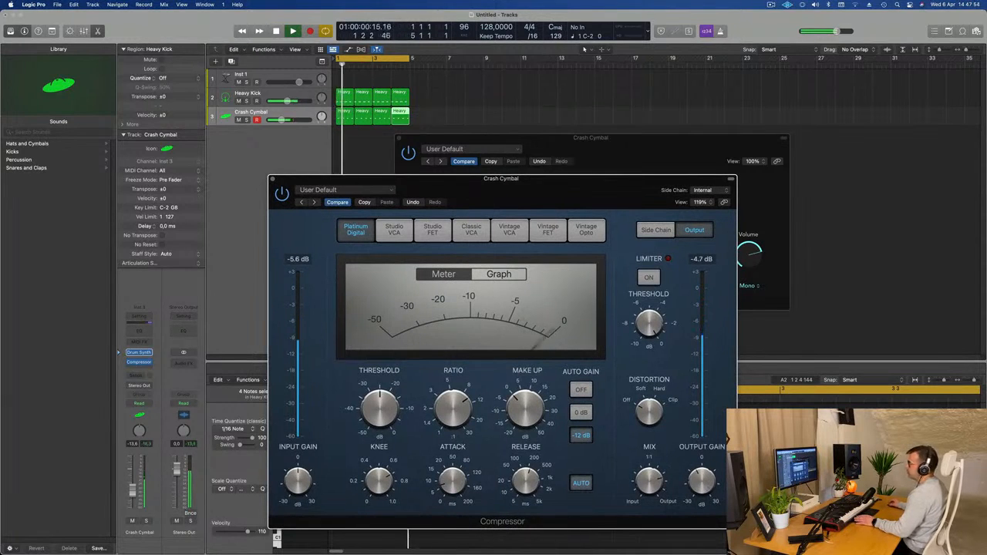
left_click_drag(132, 491, 133, 483)
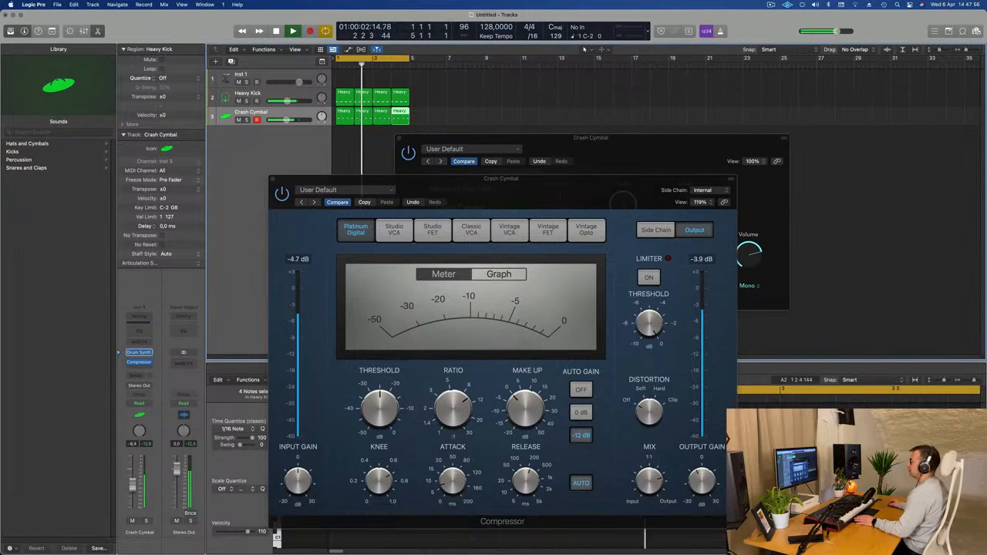
key("space")
key("space")
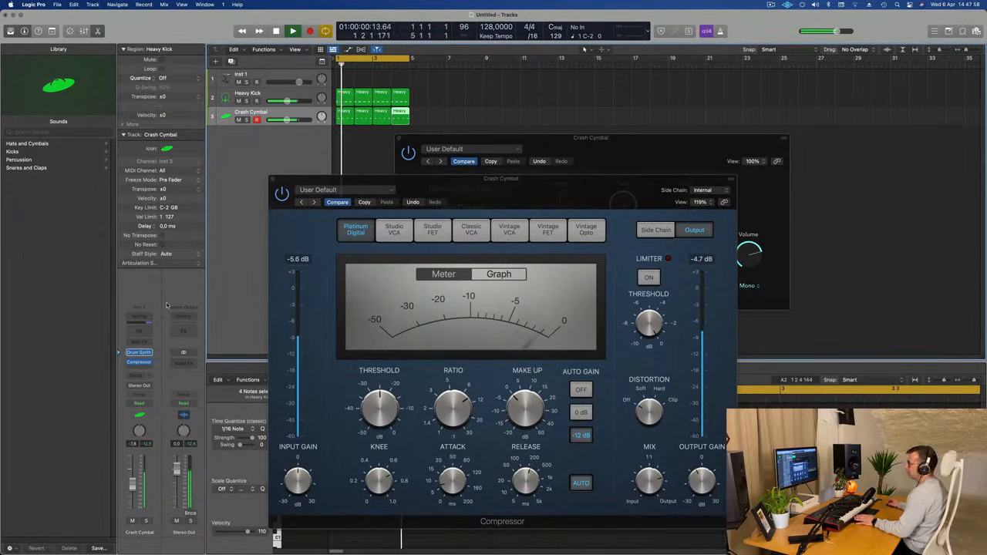
left_click_drag(465, 187, 661, 184)
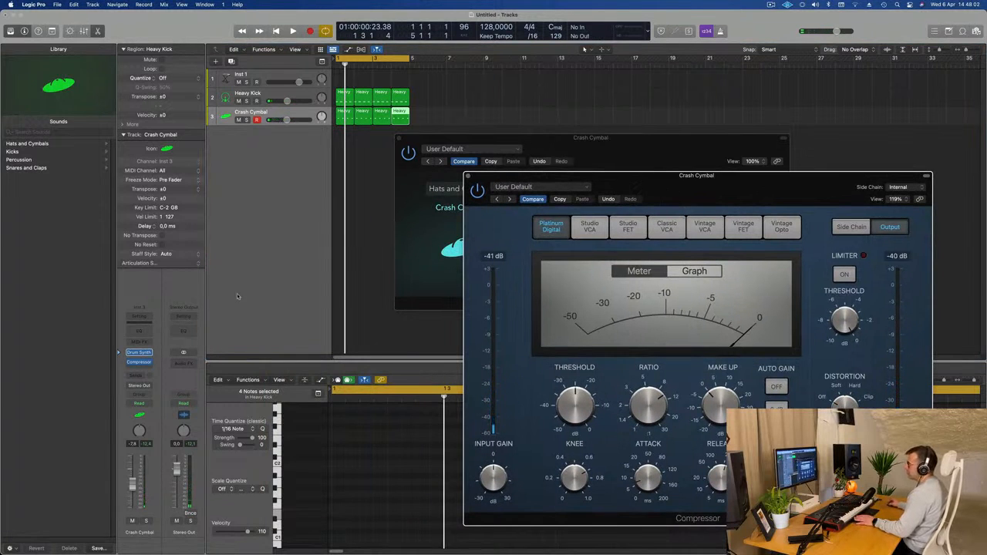
- Duplicate the Crash Cymbal track with its settings and choose the stereo version of Drum Synth on the copy
left_click(286, 114)
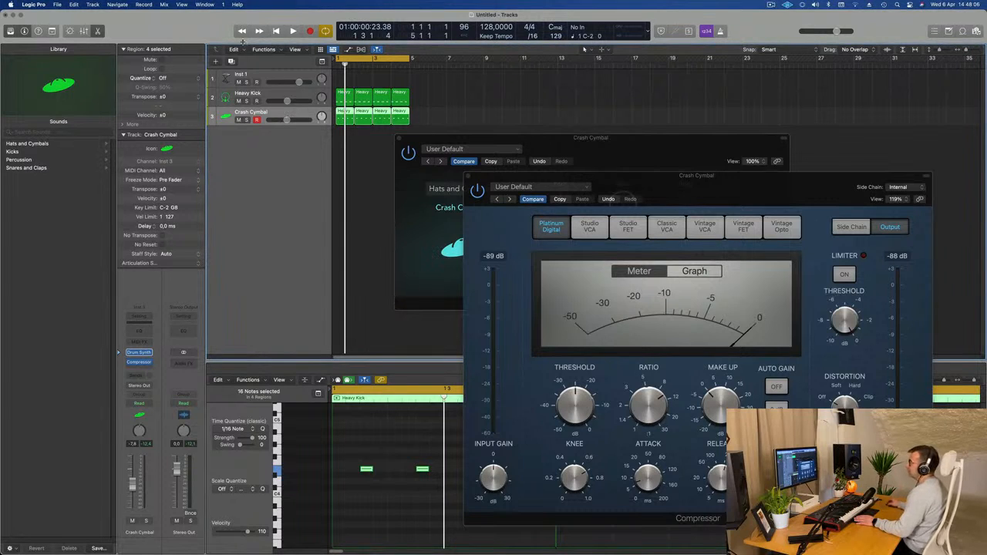
left_click(230, 61)
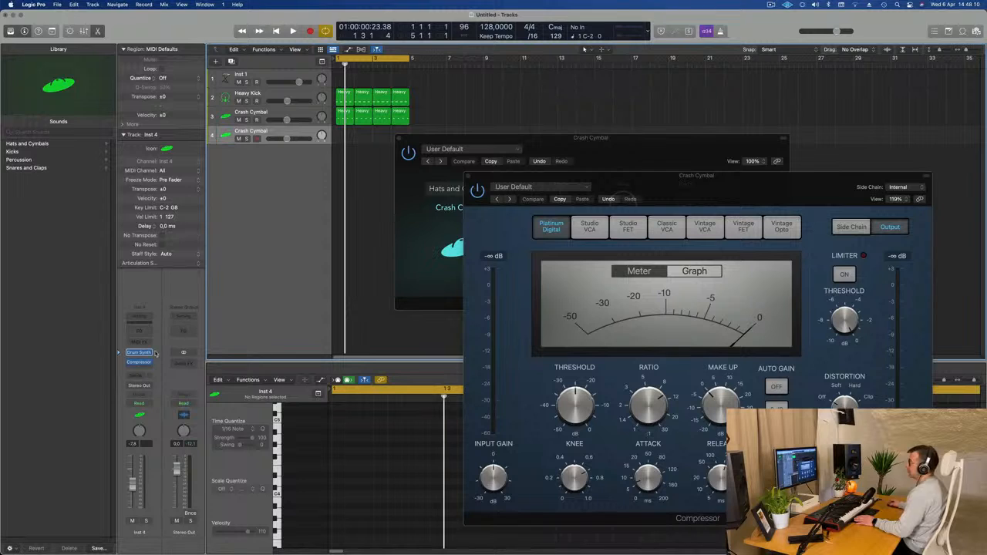
left_click(140, 352)
left_click(148, 352)
mouse_move(150, 356)
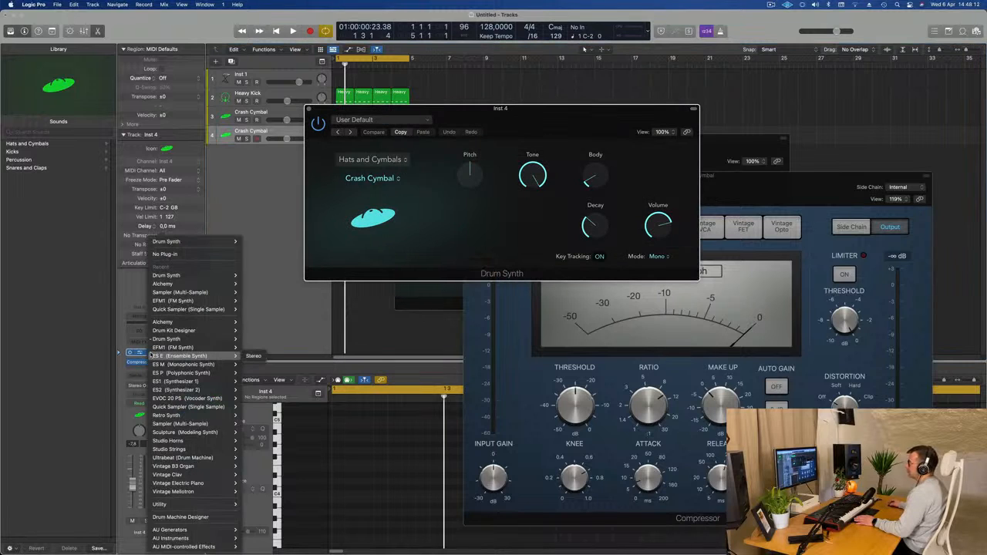
mouse_move(176, 341)
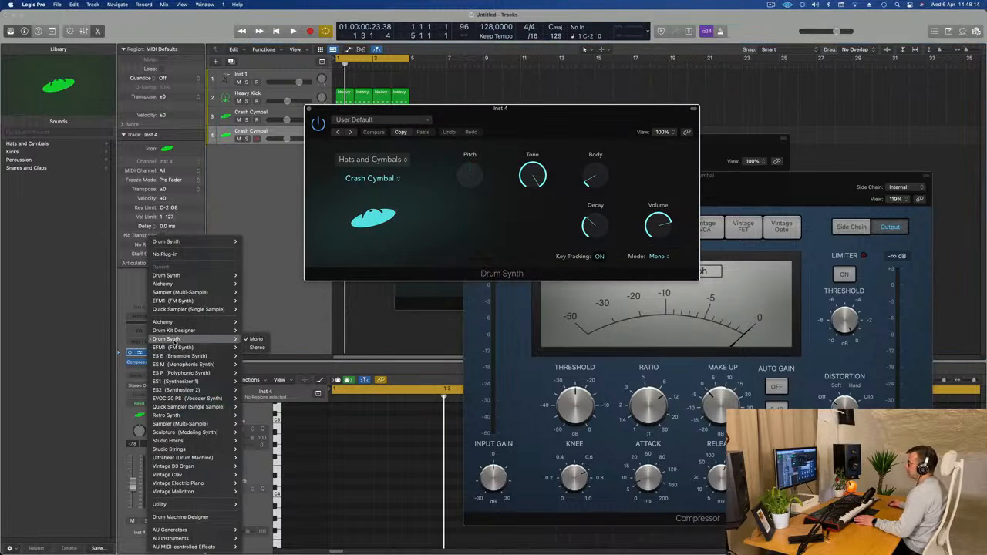
left_click(256, 348)
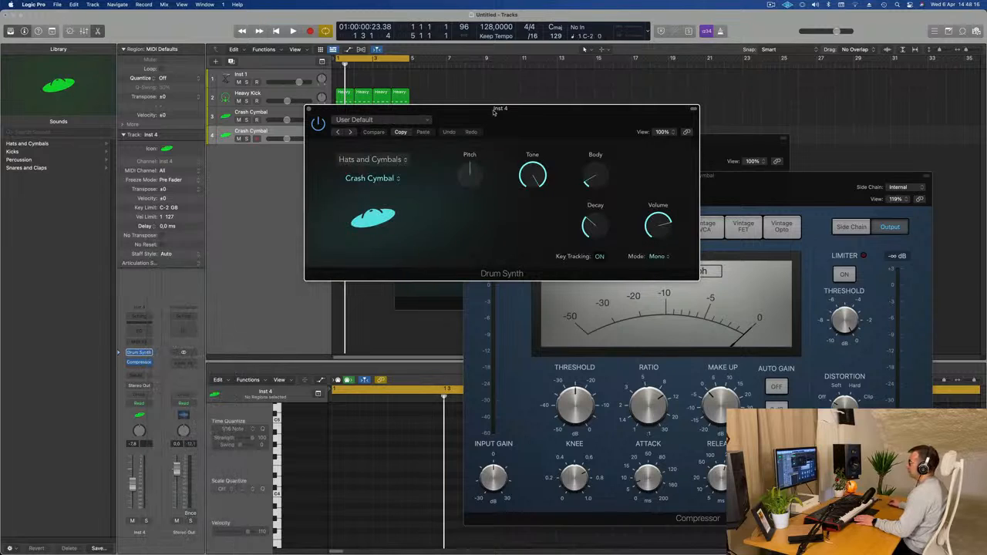
- Move the four cymbal regions to the duplicated track, play the loop and inspect the copied Compressor settings
left_click_drag(434, 117, 338, 139)
key("space")
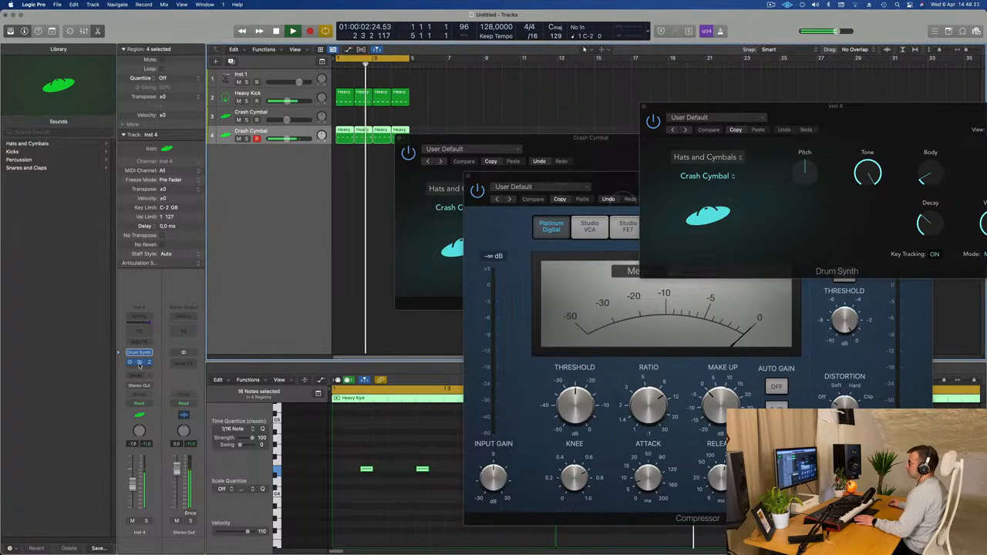
left_click(138, 362)
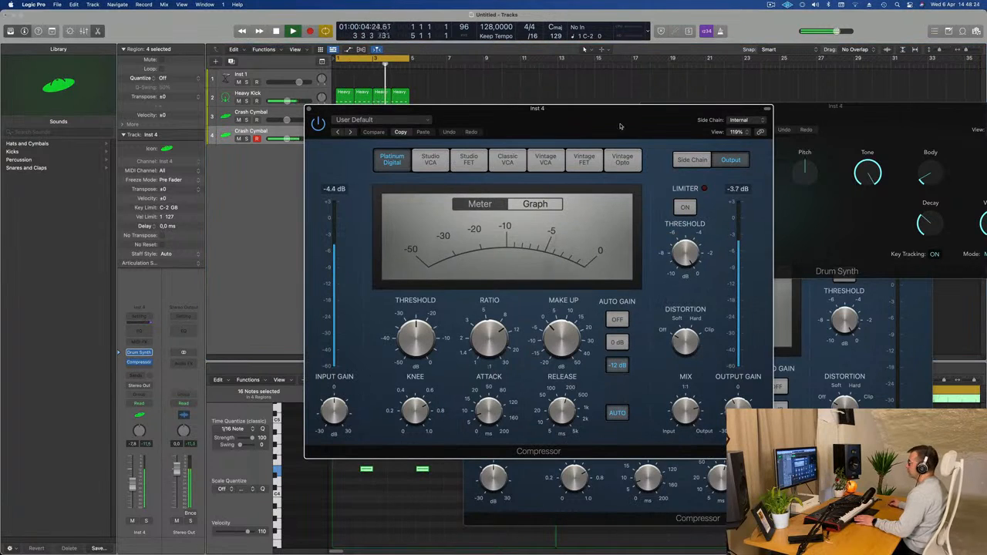
left_click_drag(579, 124, 607, 123)
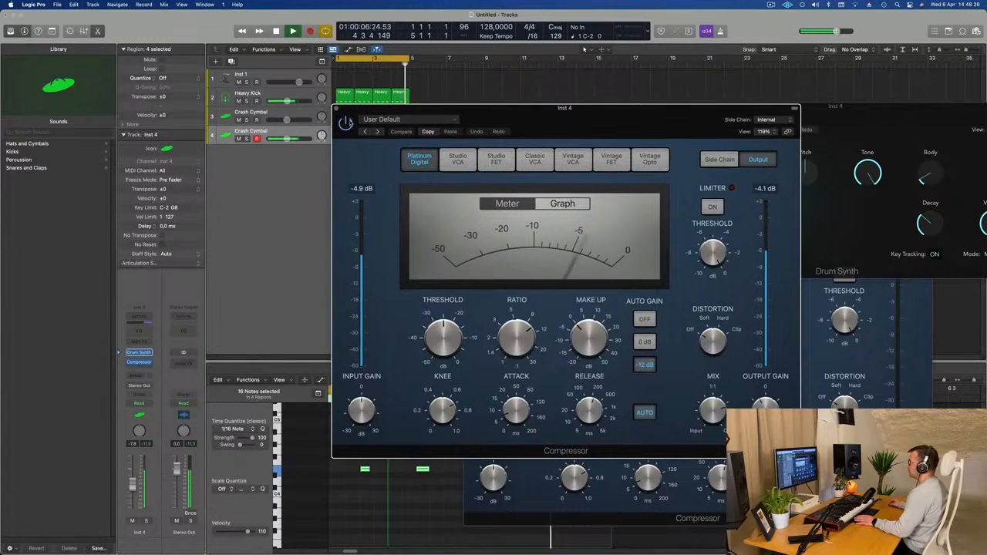
- Move the four cymbal regions back to the original Crash Cymbal track and play the loop
left_click(295, 113)
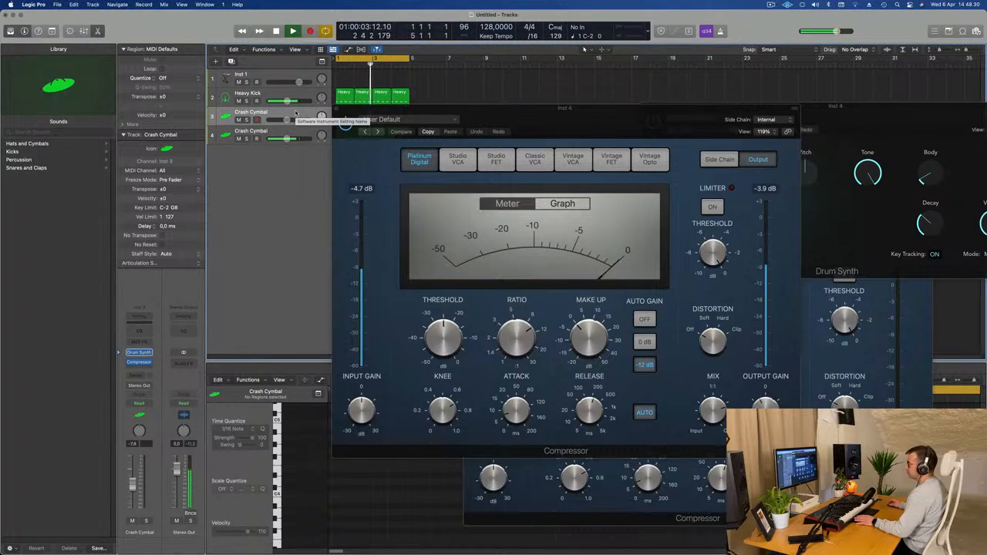
left_click_drag(366, 113, 690, 171)
key("space")
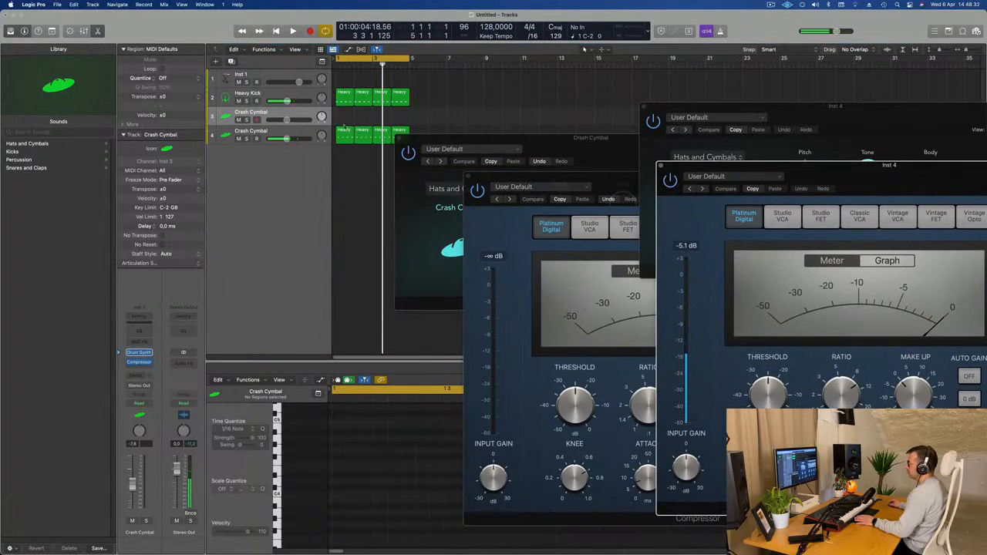
left_click_drag(420, 129, 345, 116)
key("space")
key("space")
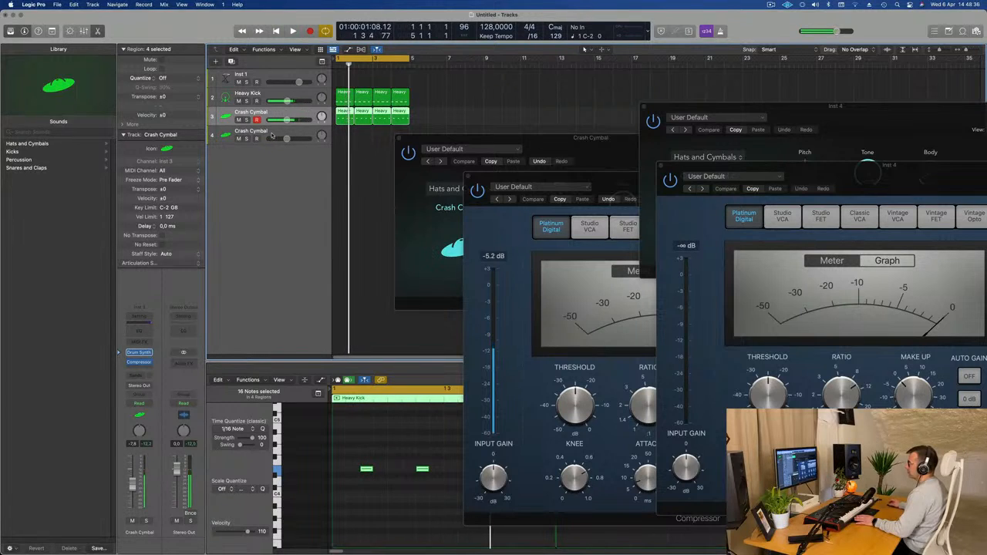
- Duplicate the Inst 1 track and load Drum Synth in stereo on the new track in place of Alchemy
left_click(271, 136)
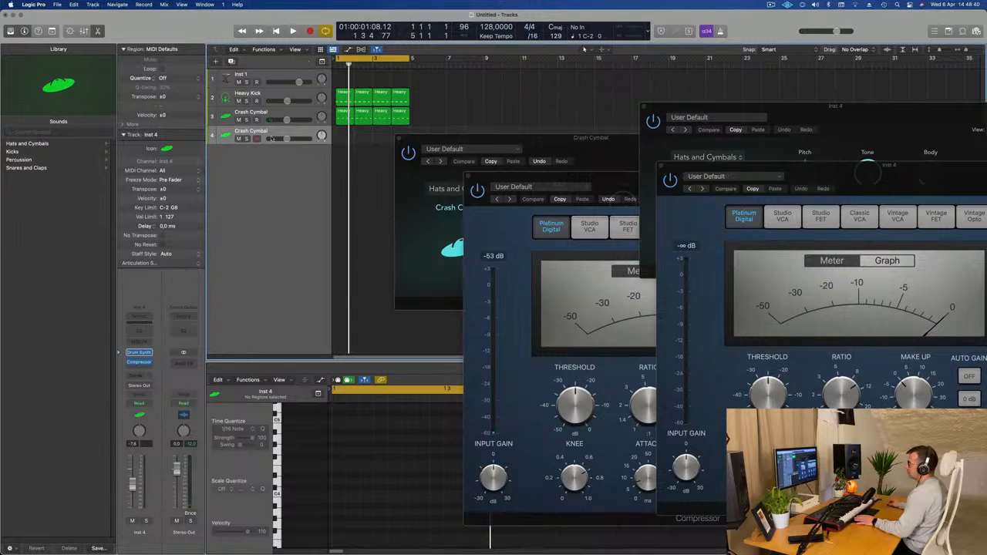
left_click(285, 76)
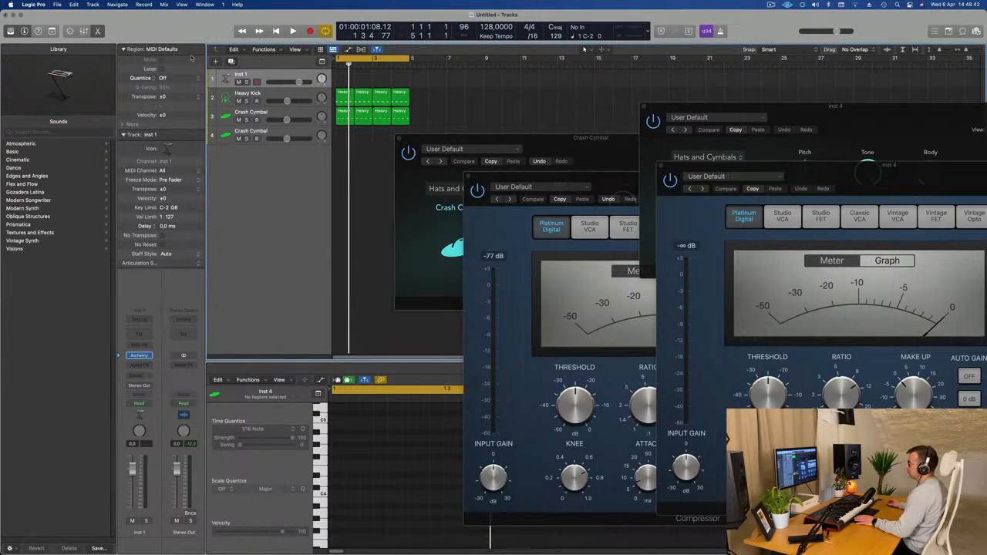
key("super+d")
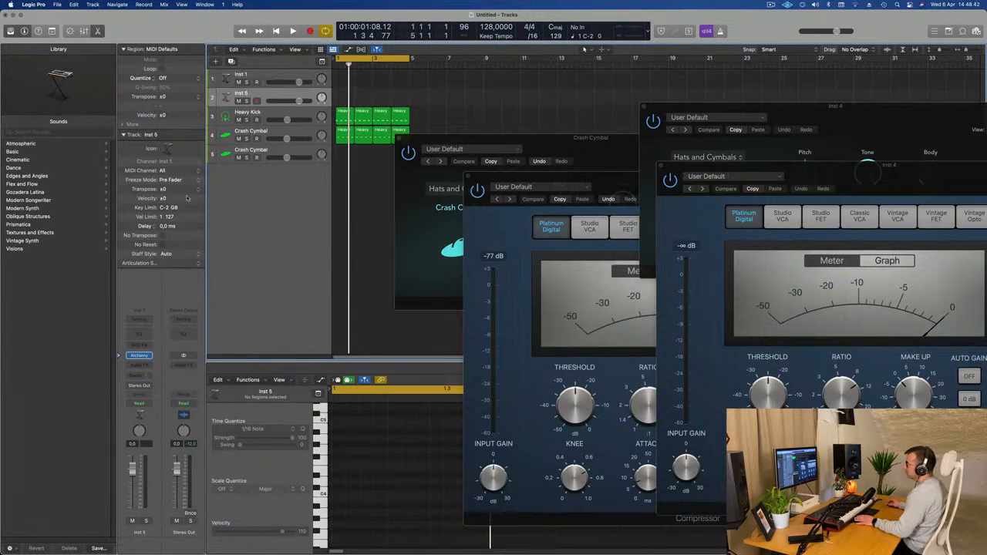
left_click(150, 357)
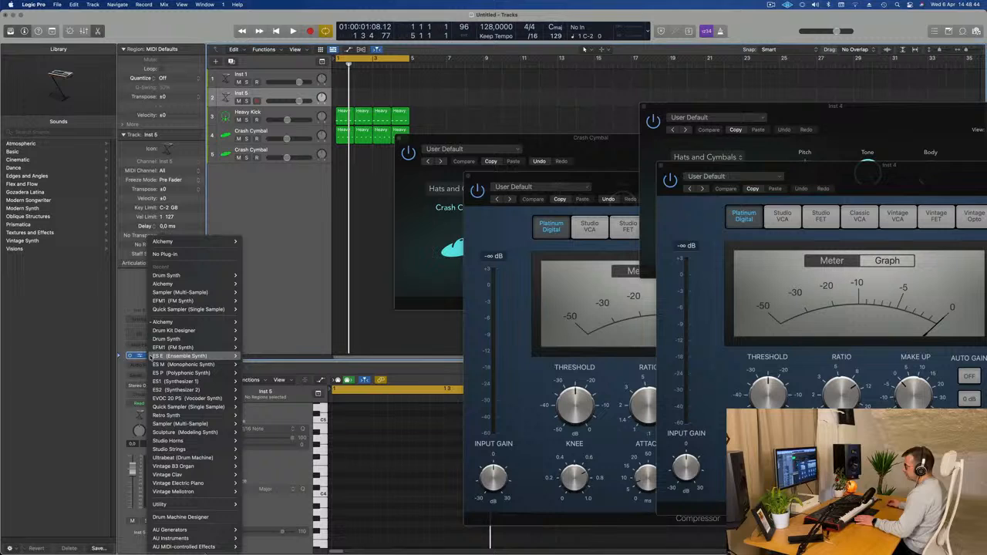
left_click(253, 348)
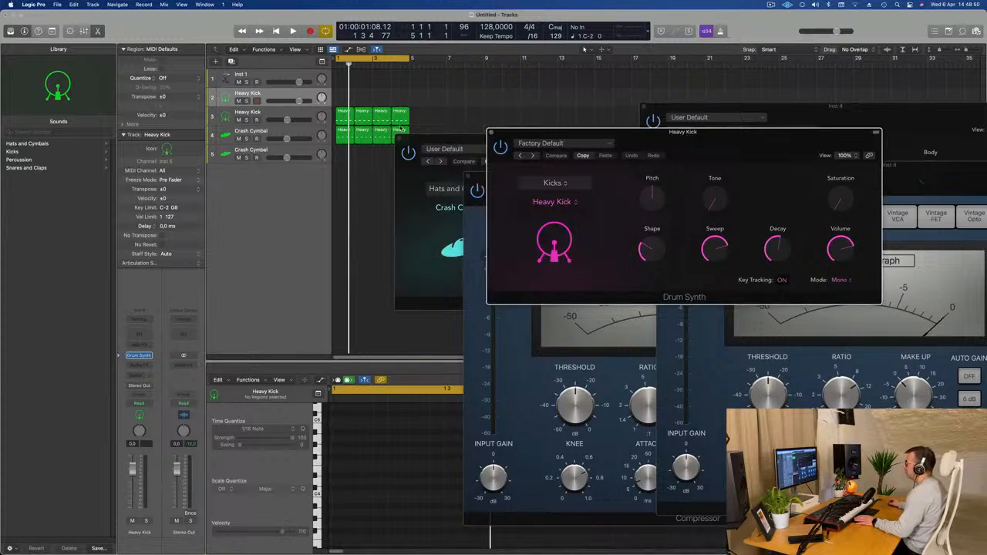
- Move the four cymbal regions to the new stereo Drum Synth track and play them with the kick
left_click_drag(426, 135, 447, 187)
left_click(344, 135)
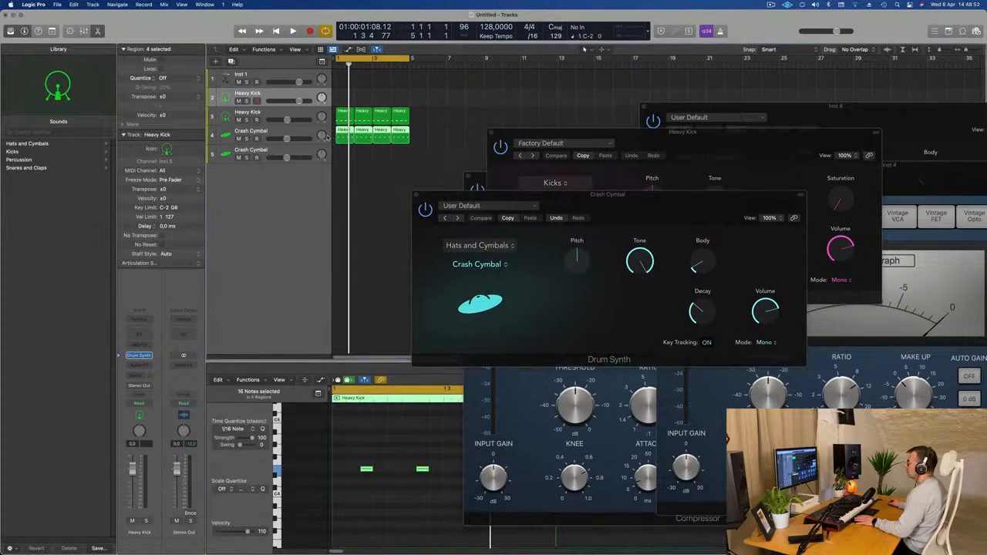
left_click_drag(344, 133, 345, 94)
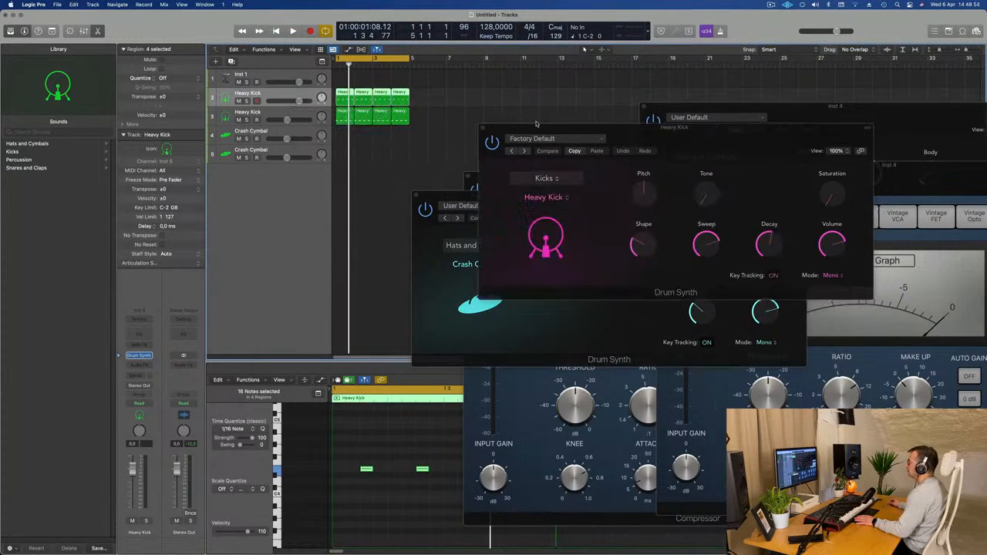
key("space")
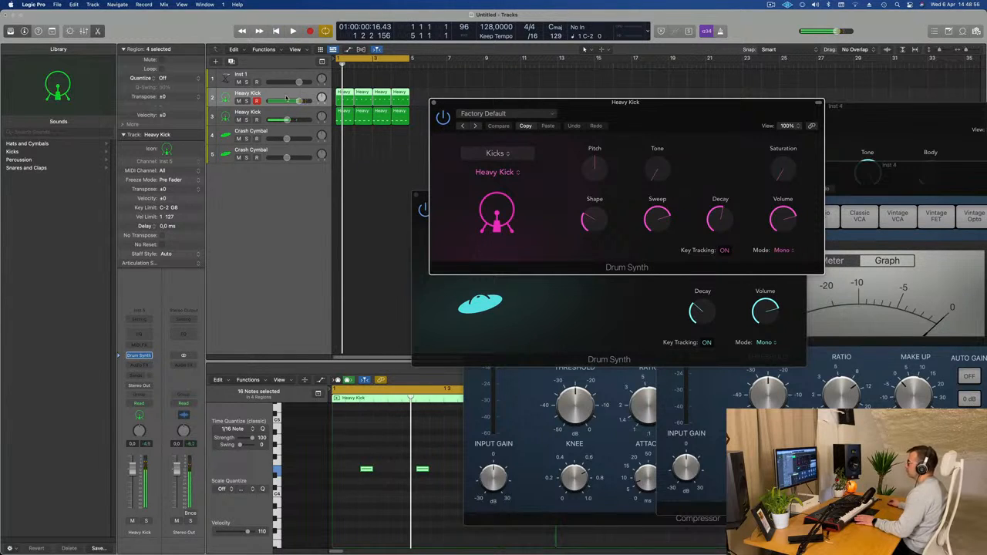
left_click(286, 98)
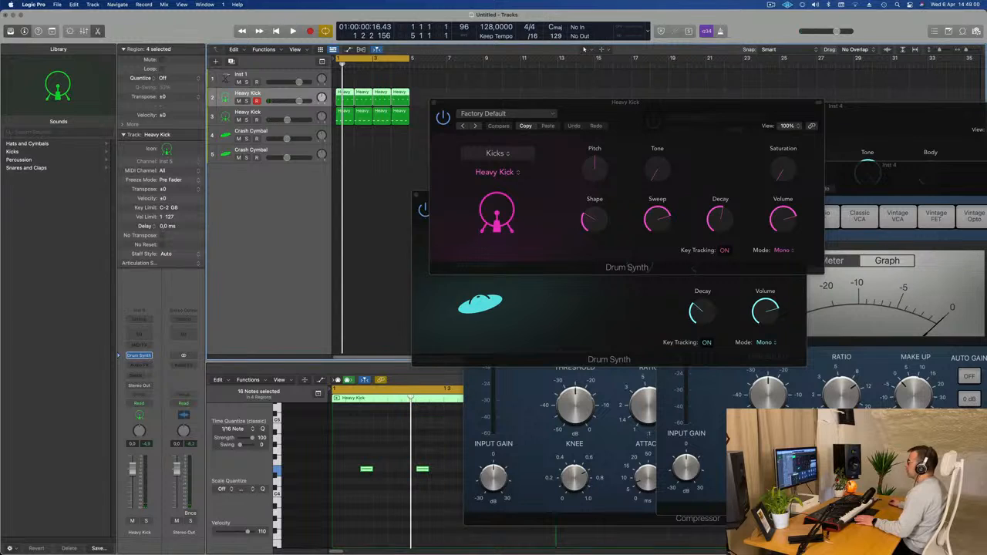
- Switch the new track's Drum Synth to Hats and Cymbals with the Crash Cymbal sound and play the loop
left_click(140, 355)
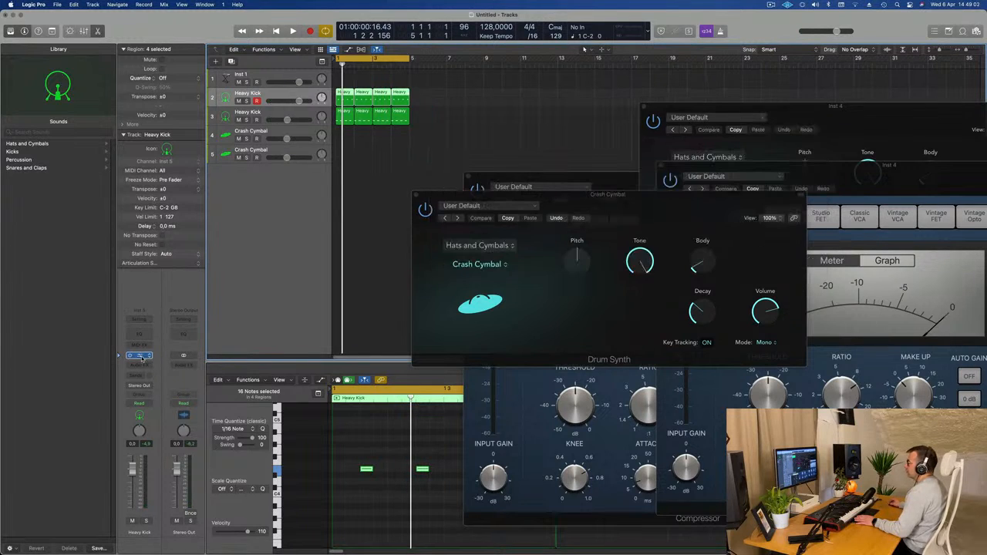
left_click(140, 355)
left_click(497, 154)
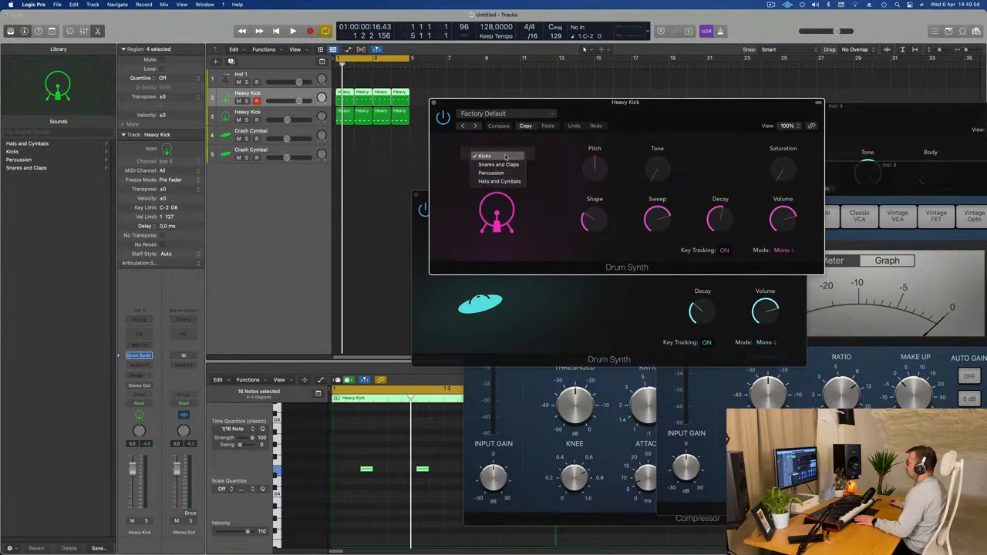
left_click(503, 182)
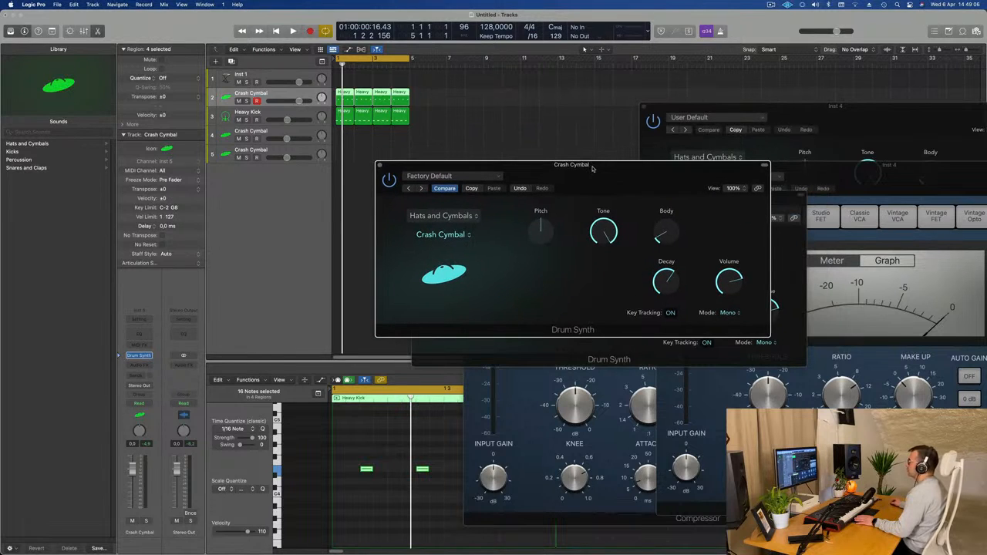
key("space")
left_click_drag(446, 151, 477, 135)
key("space")
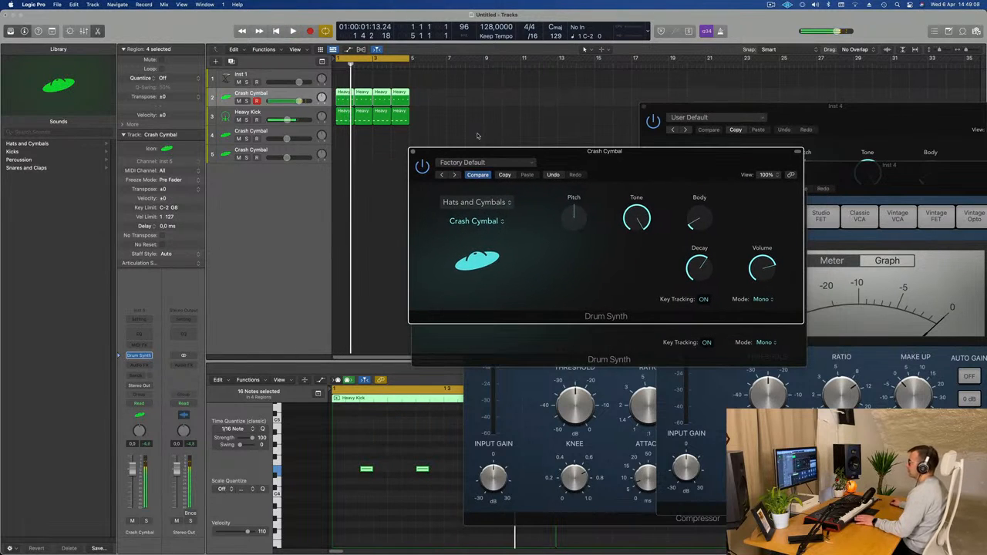
- Play the loop on the new stereo Crash Cymbal track and lower its Drum Synth decay to 38.8%
left_click(281, 96)
key("space")
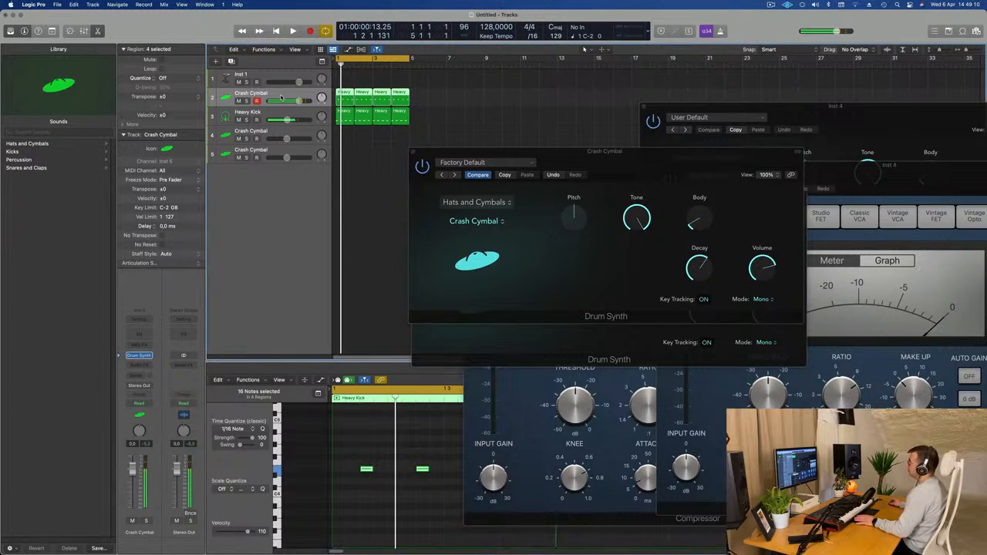
left_click_drag(553, 164, 519, 165)
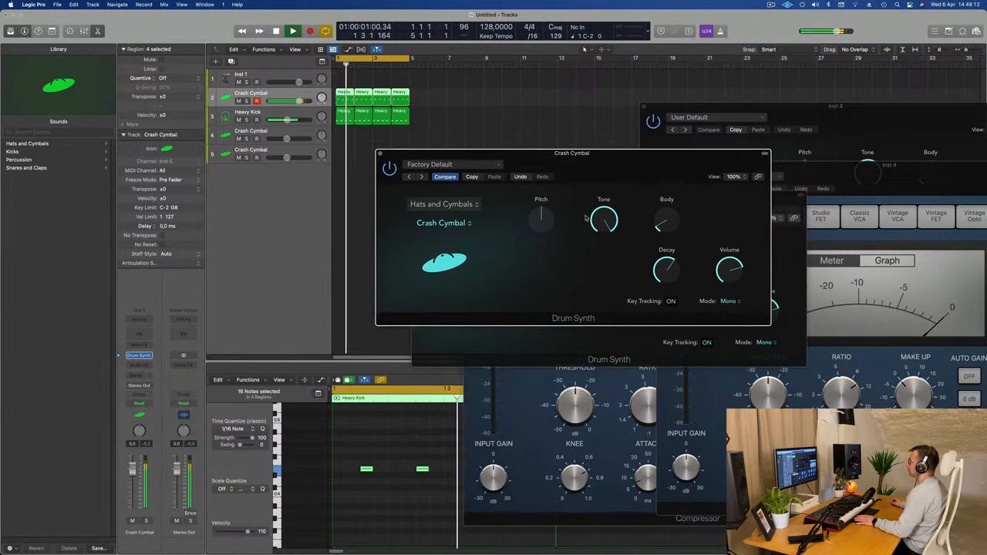
left_click_drag(671, 270, 671, 291)
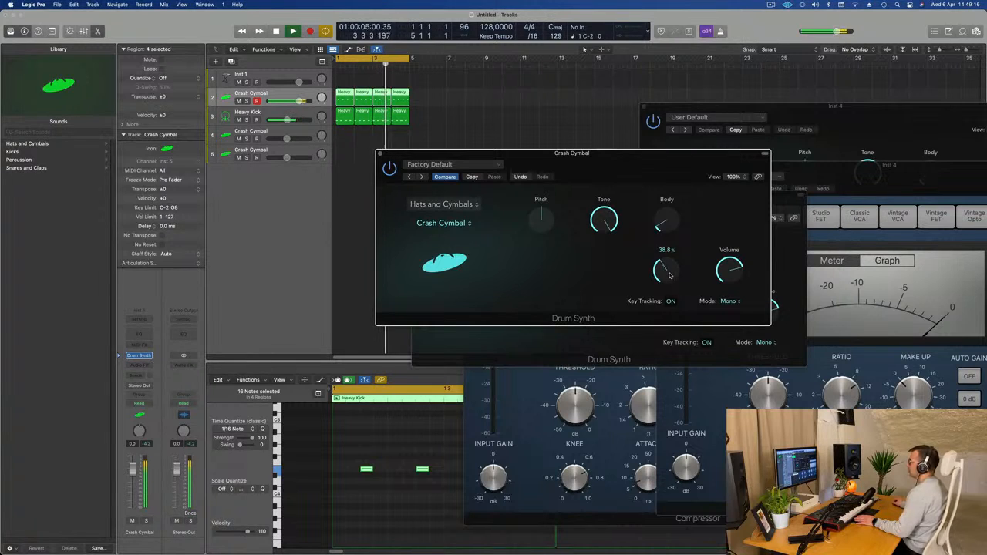
- Insert a stereo Compressor on the new Crash Cymbal track with a higher ratio, threshold -22.5 dB and release 310 ms
left_click(144, 366)
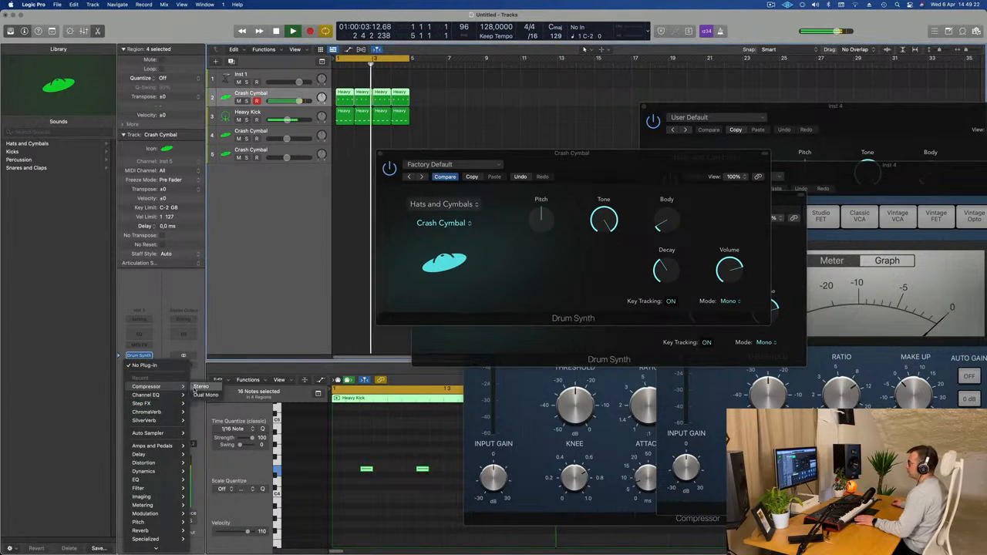
left_click(198, 386)
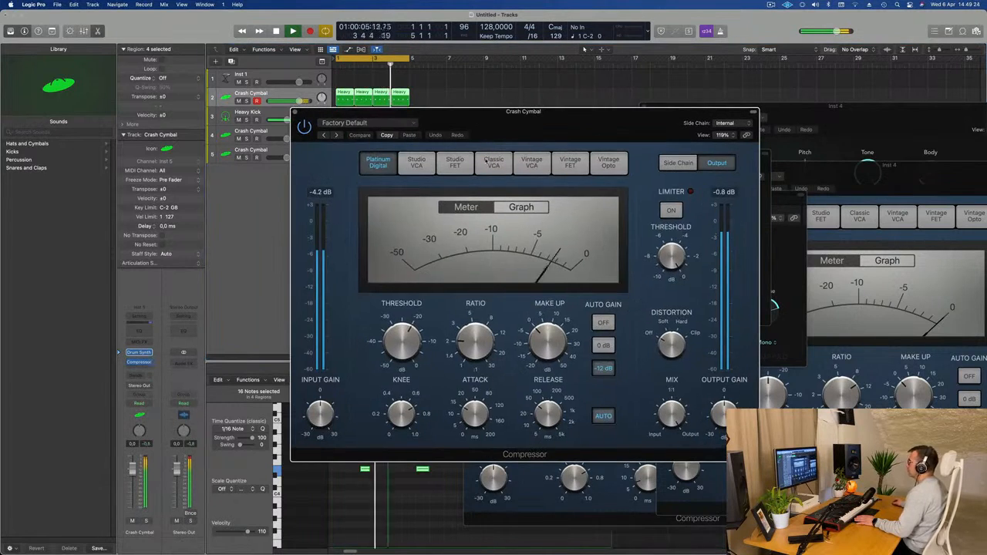
left_click_drag(495, 421, 494, 469)
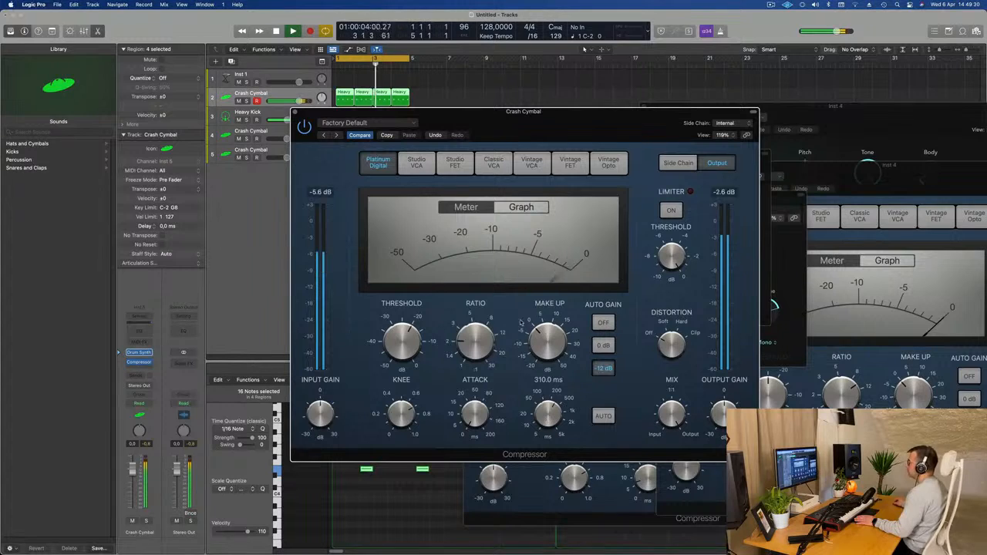
left_click_drag(496, 315, 496, 321)
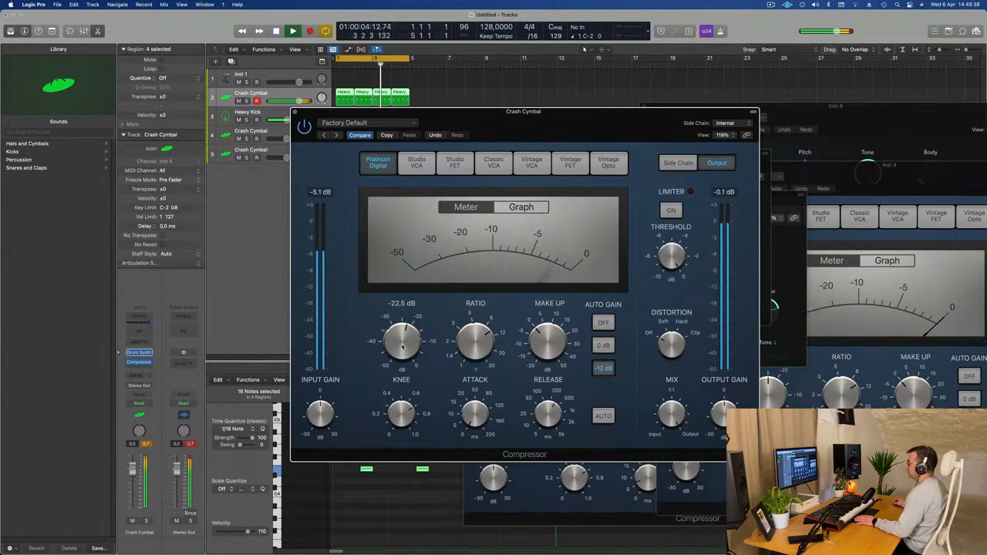
left_click(295, 112)
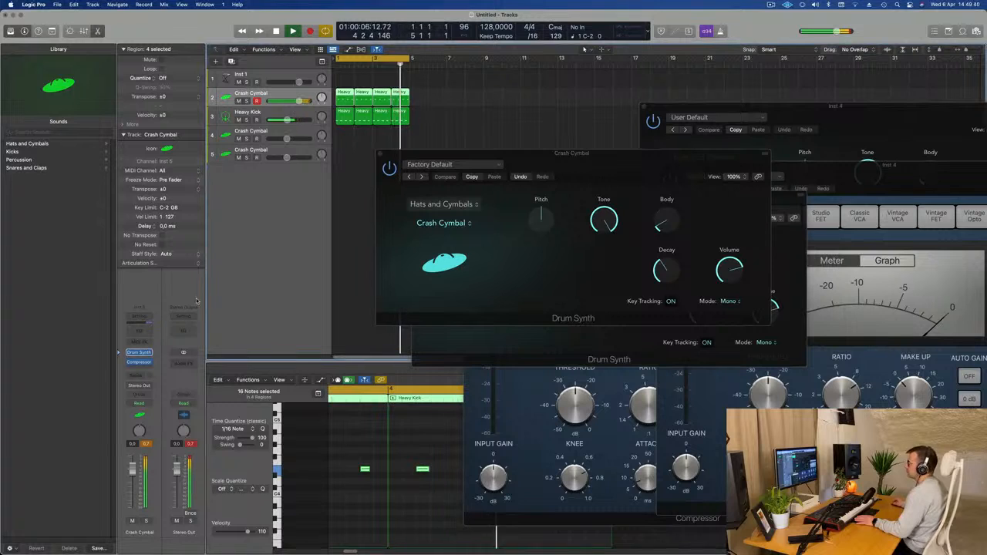
- Try different tone settings on the Crash Cymbal's Drum Synth and set its decay to 33.8%
left_click_drag(621, 155, 601, 176)
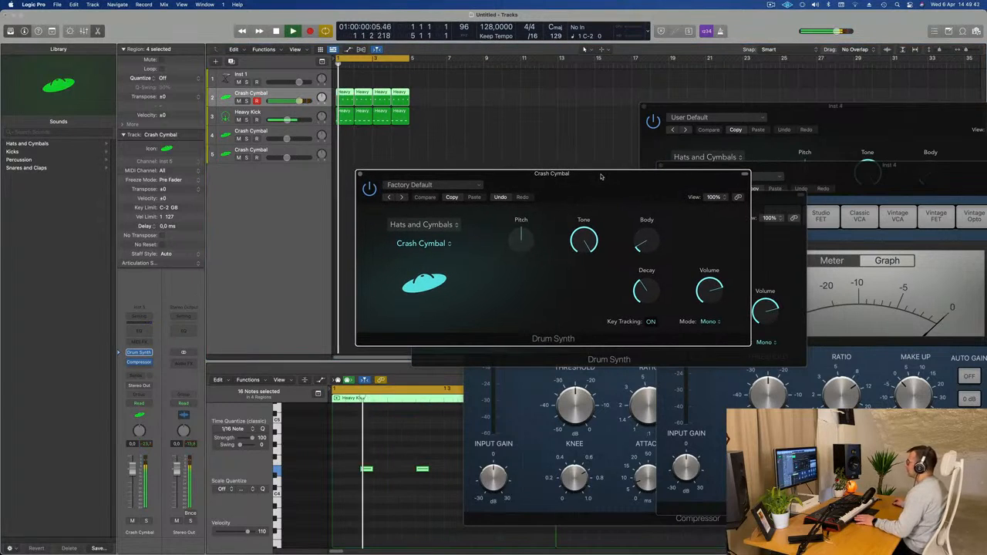
left_click_drag(646, 290, 644, 305)
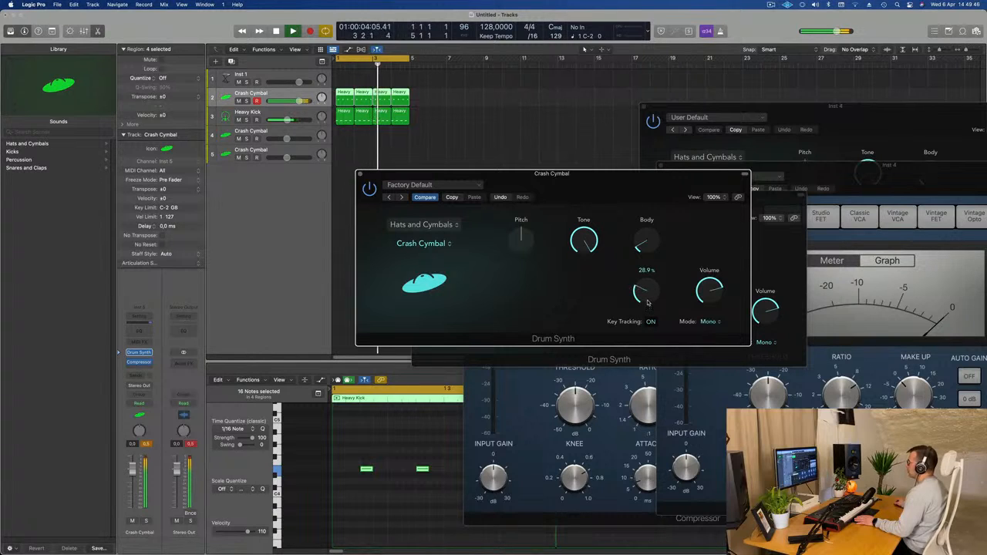
left_click_drag(593, 242, 601, 348)
left_click_drag(602, 240, 651, 206)
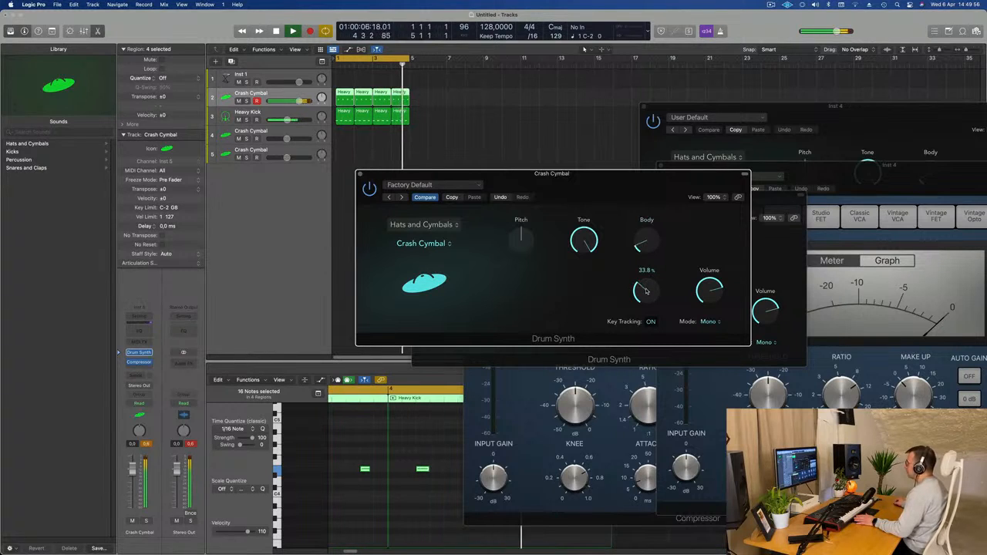
- Switch the Crash Cymbal's Drum Synth mode to Poly and keep its pitch at 0 while the loop plays
left_click(708, 322)
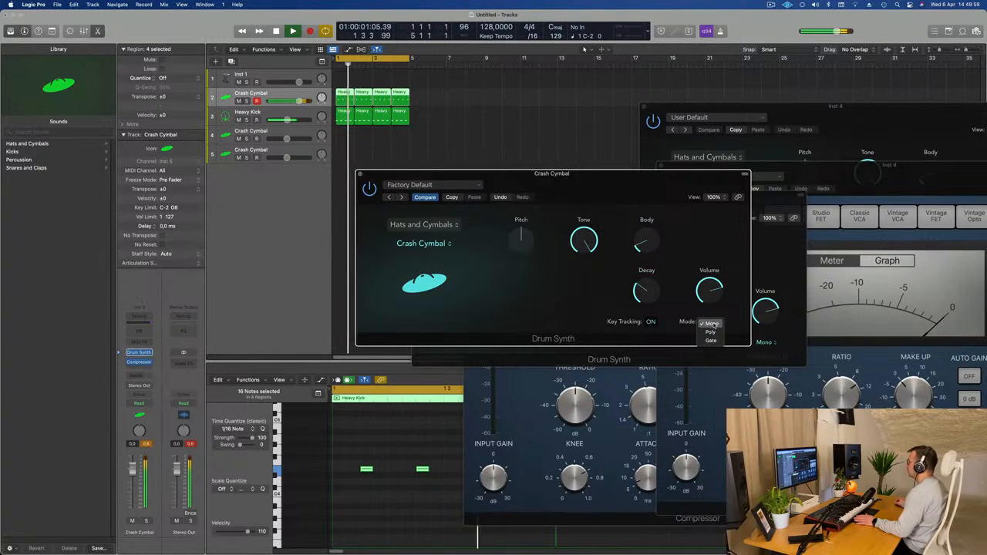
left_click(710, 332)
left_click_drag(629, 177, 650, 114)
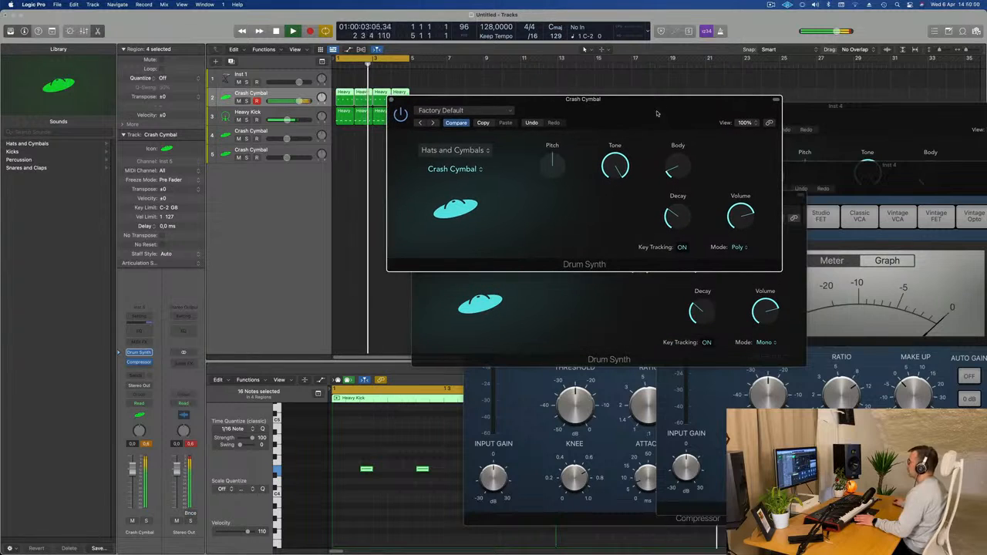
left_click_drag(568, 120, 550, 154)
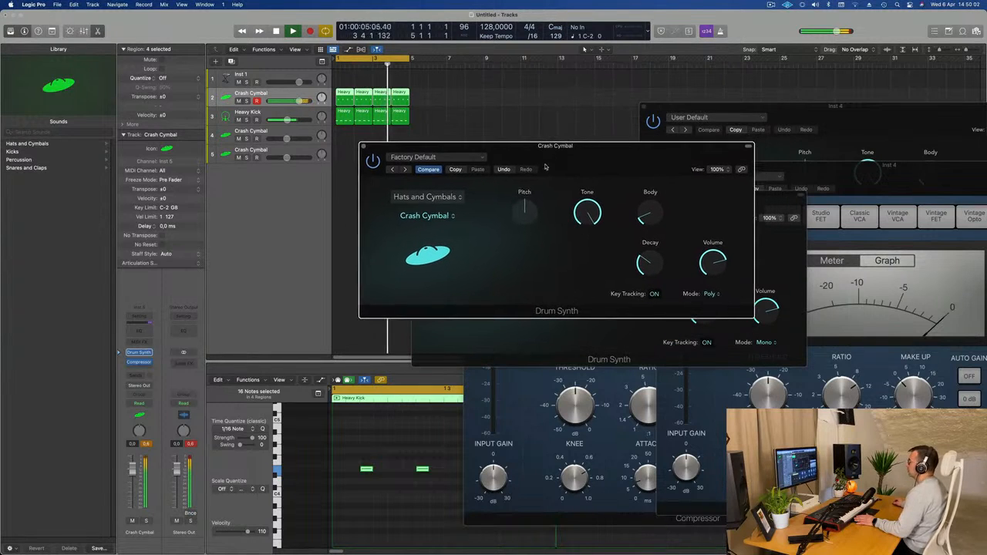
mouse_move(523, 206)
left_mouse_down()
mouse_move(527, 223)
mouse_move(534, 200)
mouse_move(531, 214)
left_mouse_up()
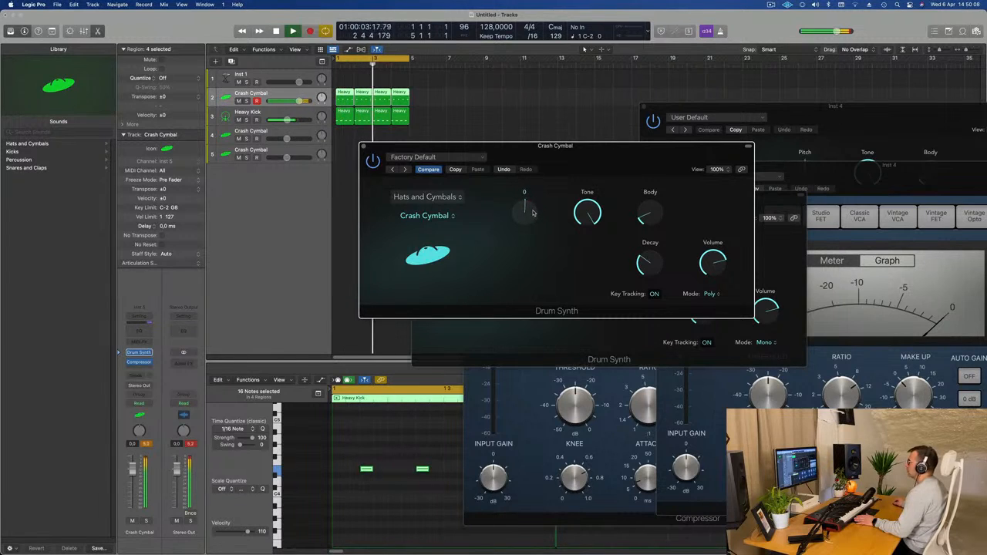
left_click_drag(527, 147, 610, 169)
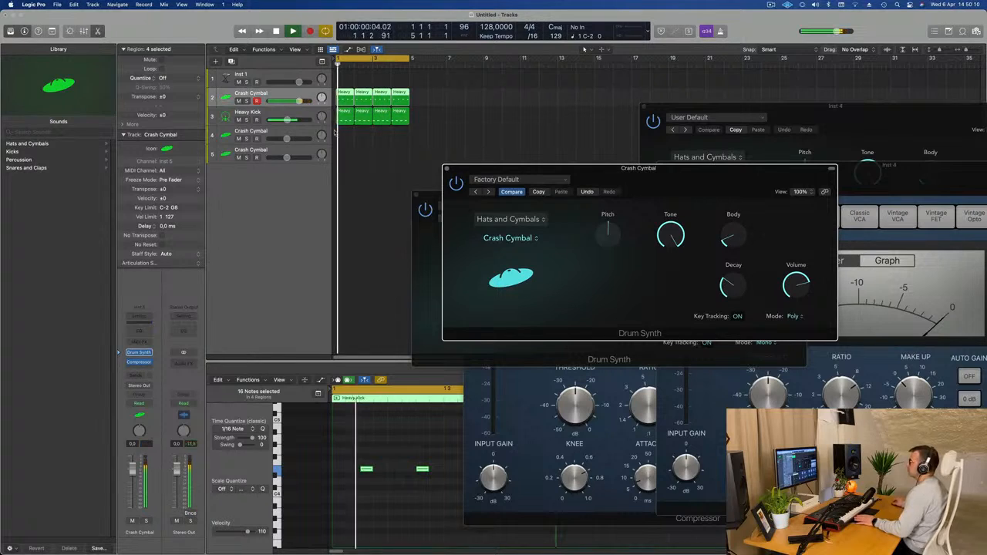
- Lower the Crash Cymbal track's volume to -4.4 dB, reset its peak level and clear its synth window away
left_click_drag(132, 468, 134, 484)
left_click(146, 444)
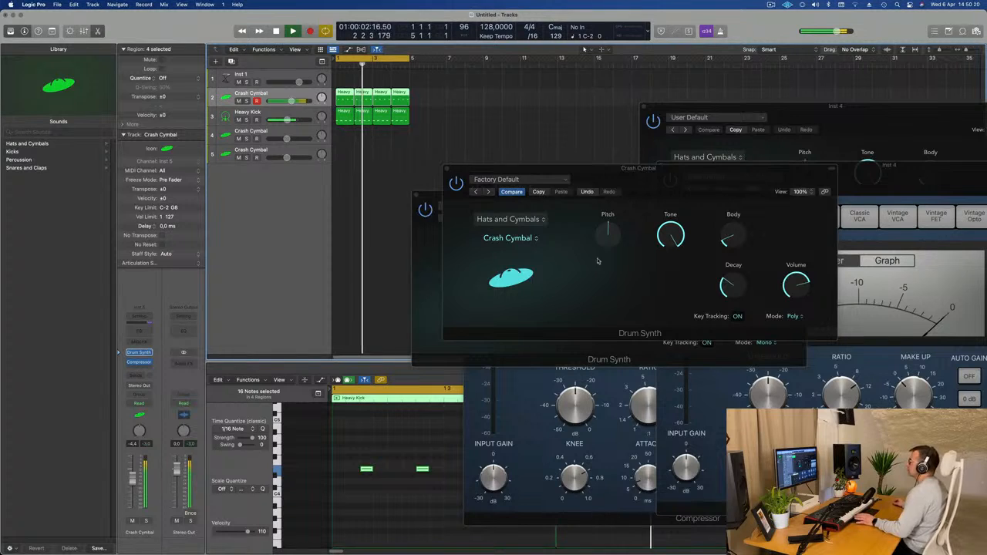
left_click_drag(696, 187, 554, 287)
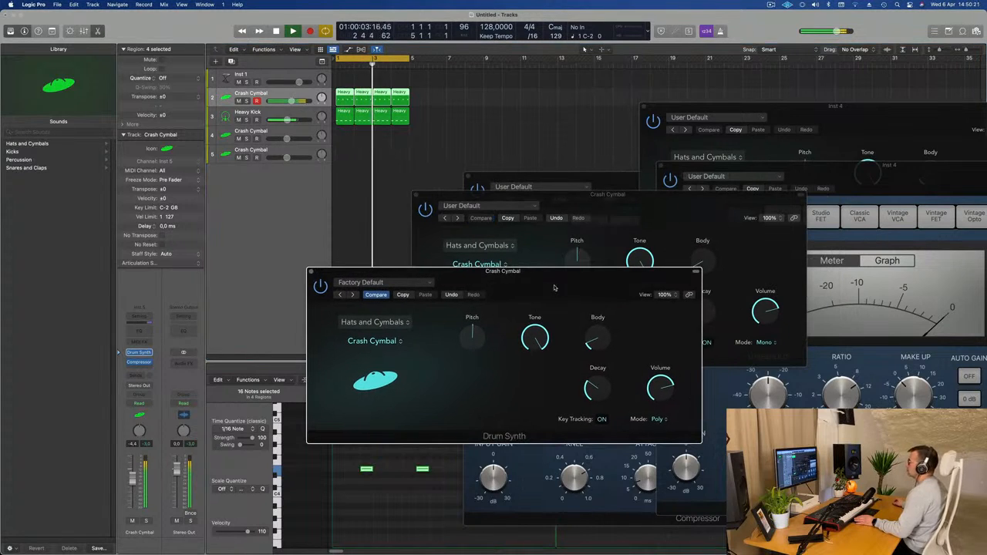
left_click(311, 272)
left_click_drag(462, 194, 391, 344)
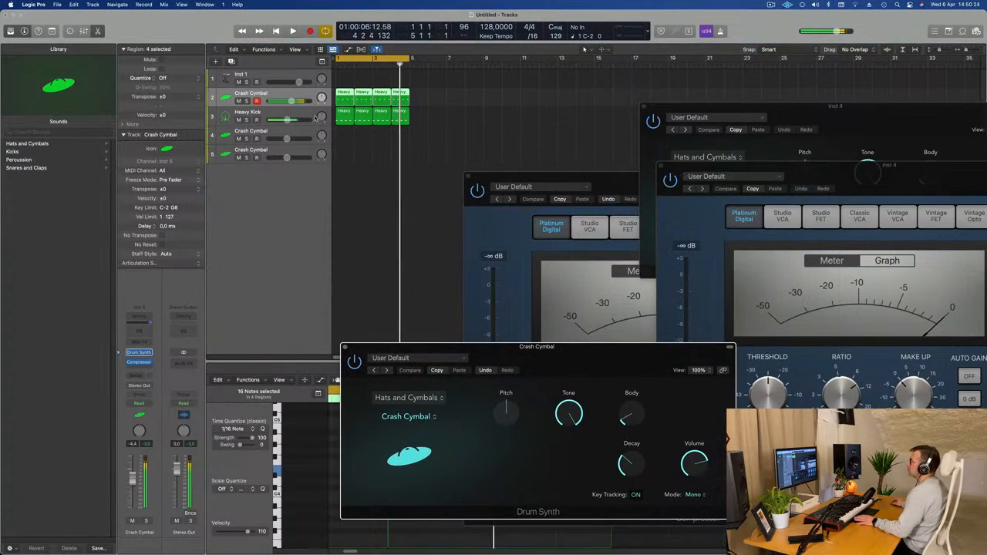
- Stop the loop and copy the four Heavy Kick regions onto the Inst 1 track
left_click(274, 95)
left_click(258, 112)
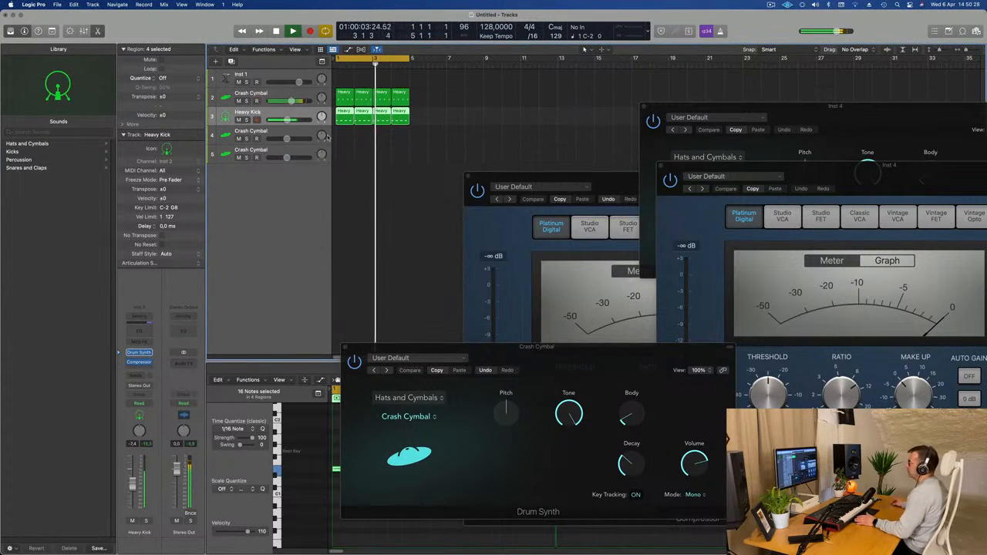
left_click_drag(503, 176, 686, 168)
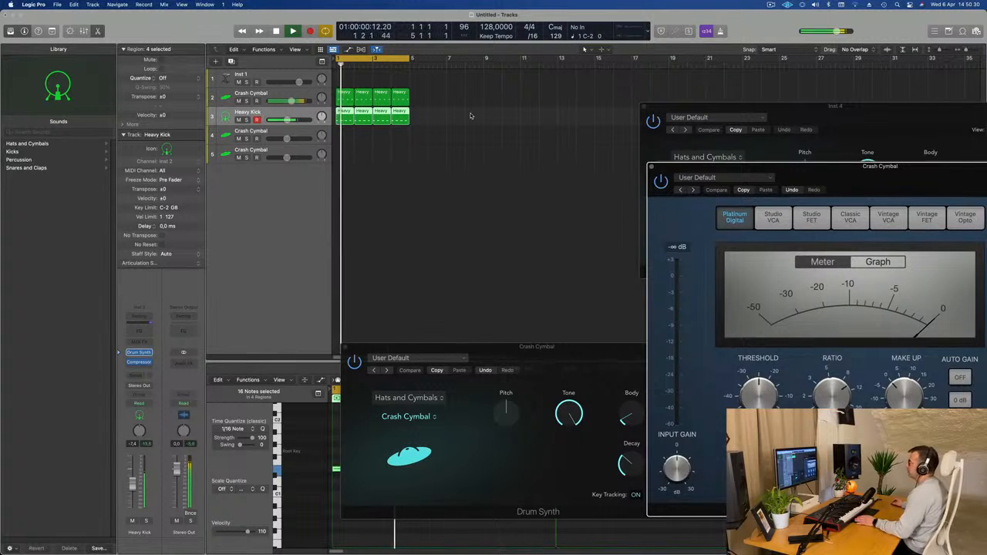
left_click(257, 120)
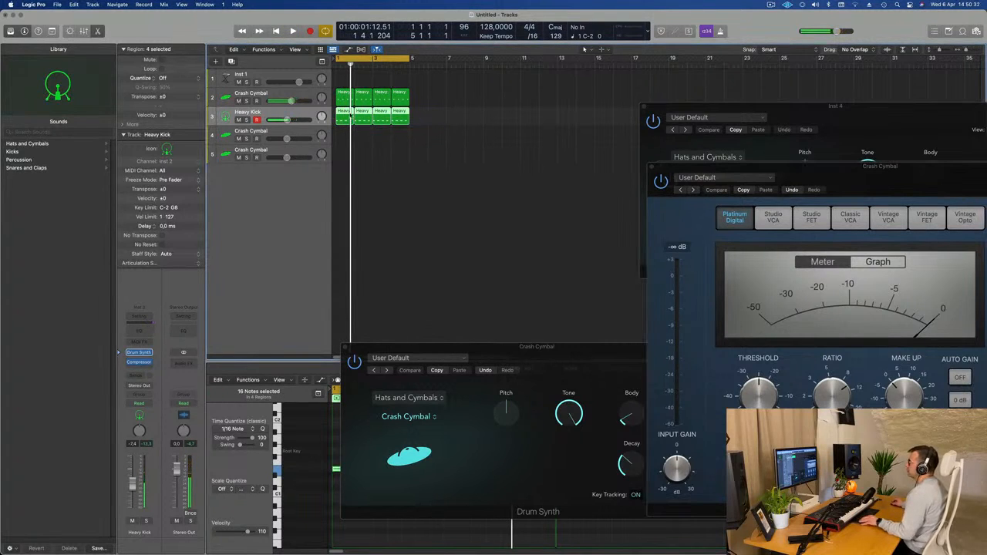
left_click_drag(351, 94, 350, 78)
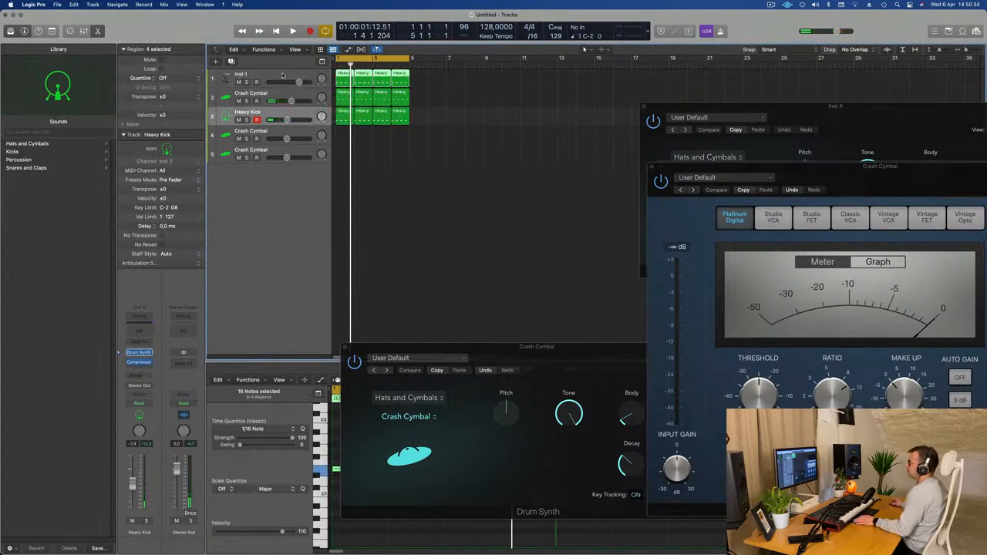
- Open Alchemy on the Inst 1 track and load the 808 Mutation Bass preset from the Bass category
left_click(280, 75)
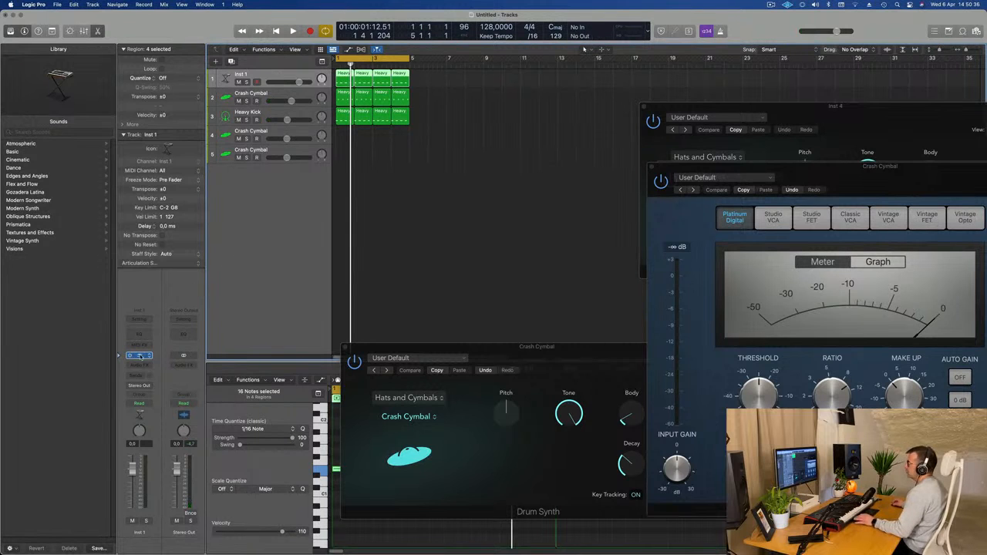
left_click_drag(552, 117, 565, 153)
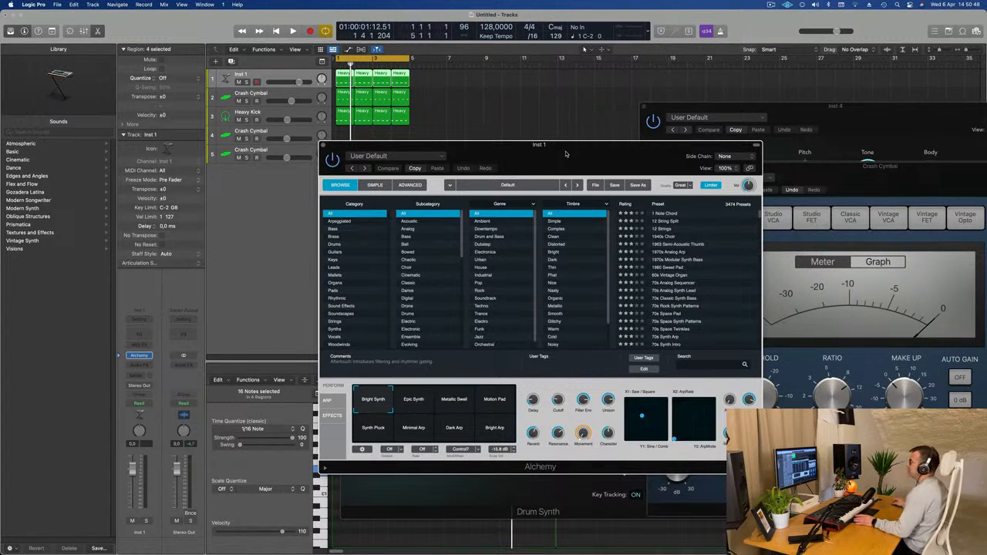
left_click_drag(586, 145, 646, 128)
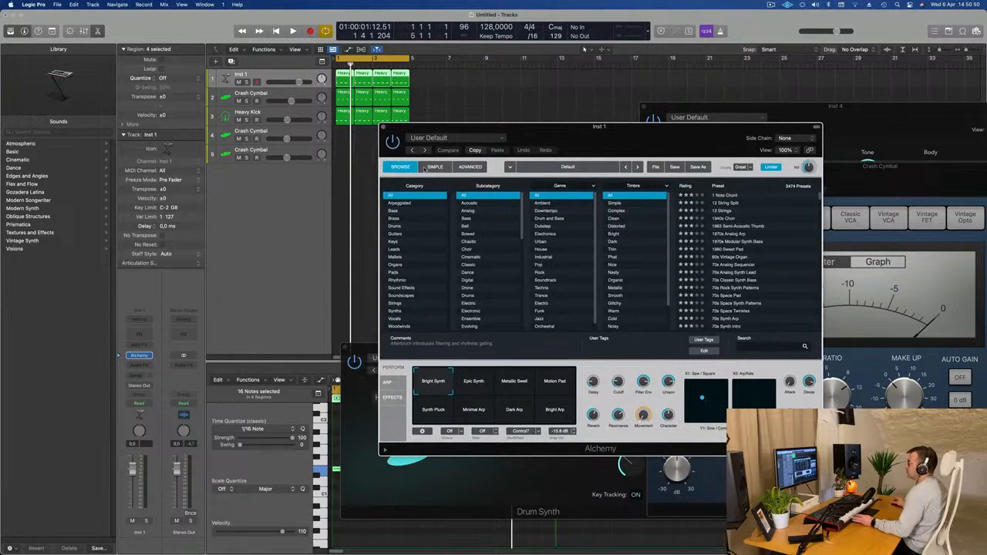
left_click(393, 210)
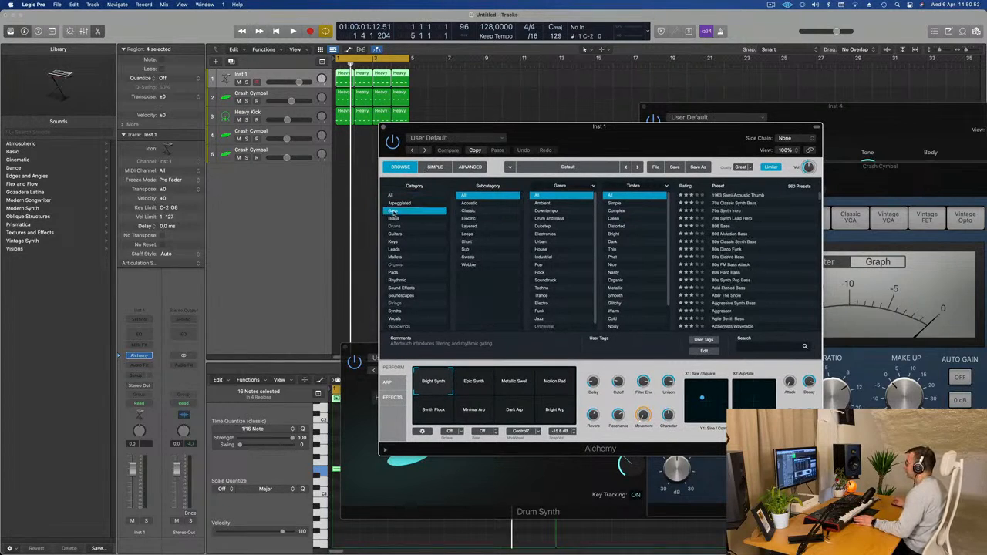
left_click(731, 235)
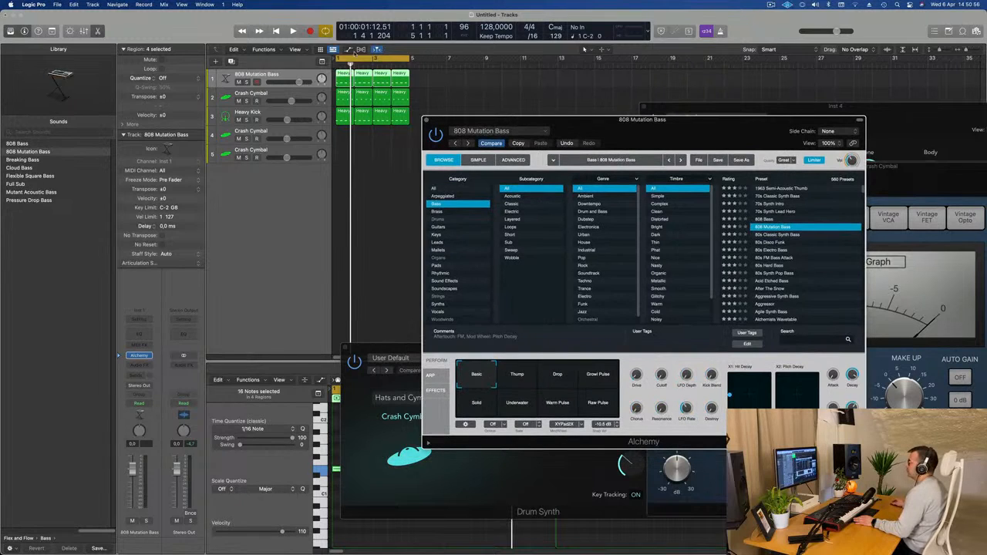
- Play the loop with the 808 Mutation Bass track soloed and open its regions in the piano roll
left_click(289, 75)
key("space")
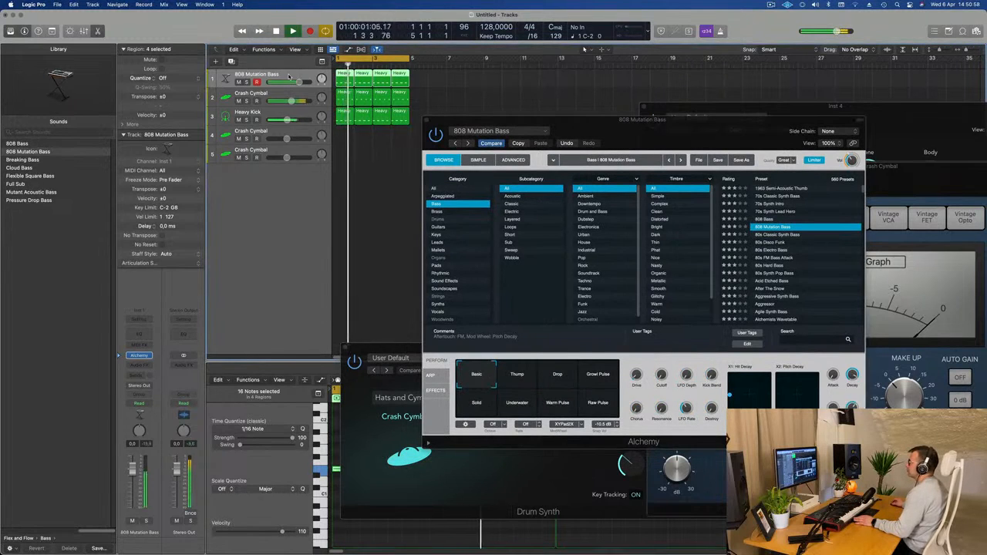
key("s")
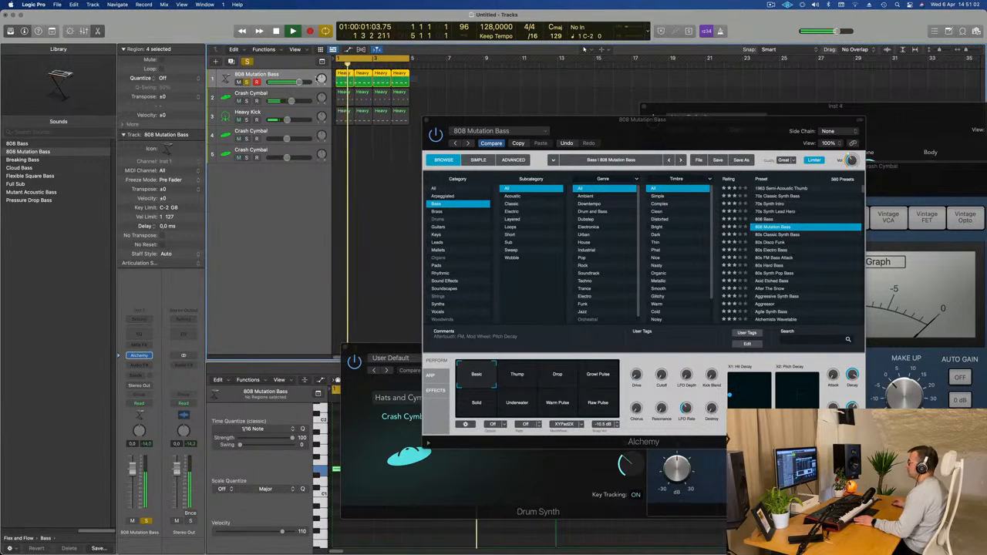
double_click(348, 75)
double_click(347, 75)
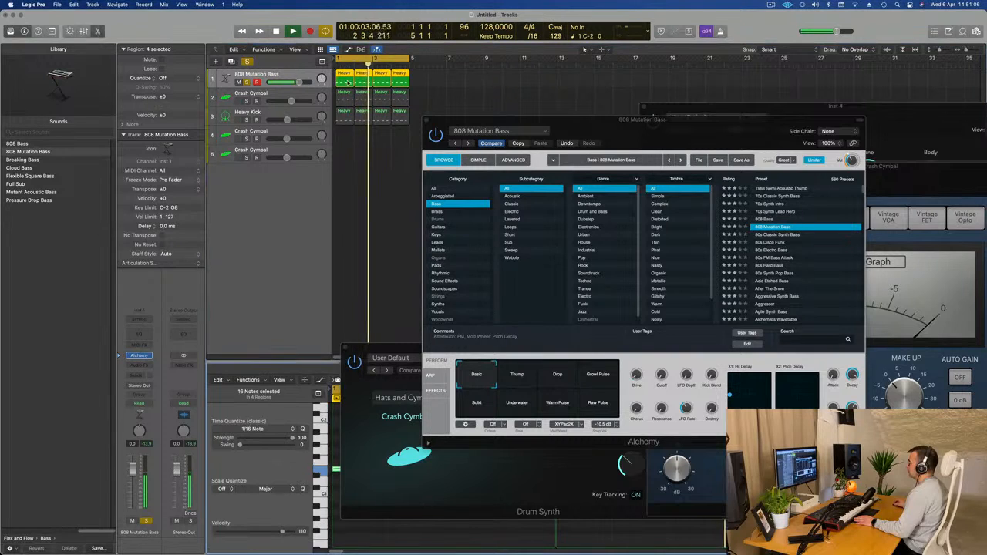
- Transpose all notes in the bass regions and play them from the start, with the Heavy Kick soloed as well
left_click_drag(407, 354, 766, 42)
left_click(413, 496)
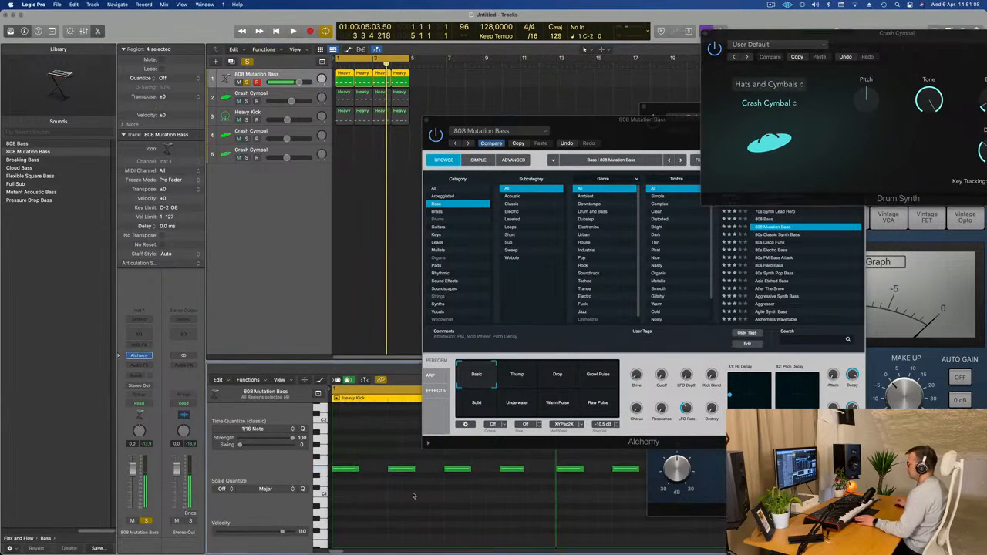
key("super+a")
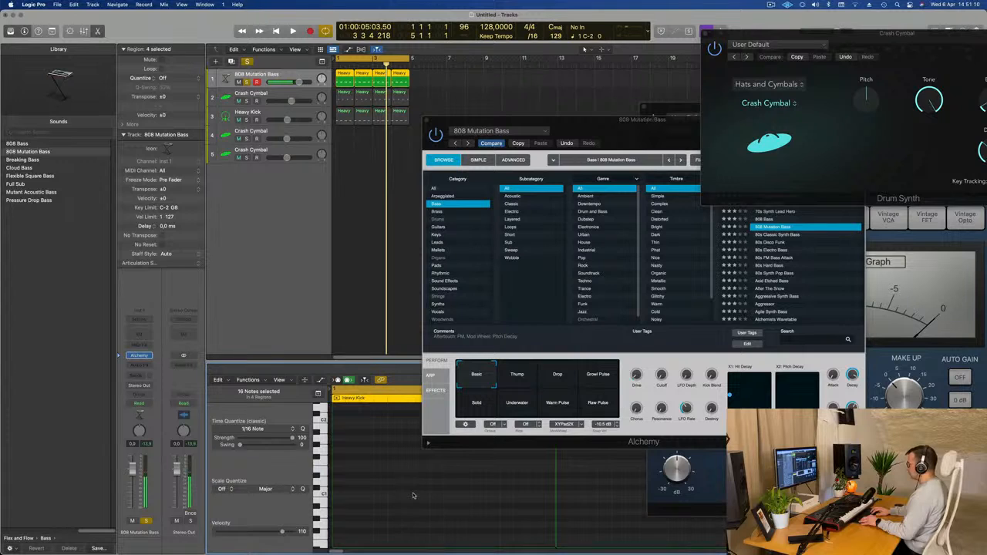
key("Return")
key("space")
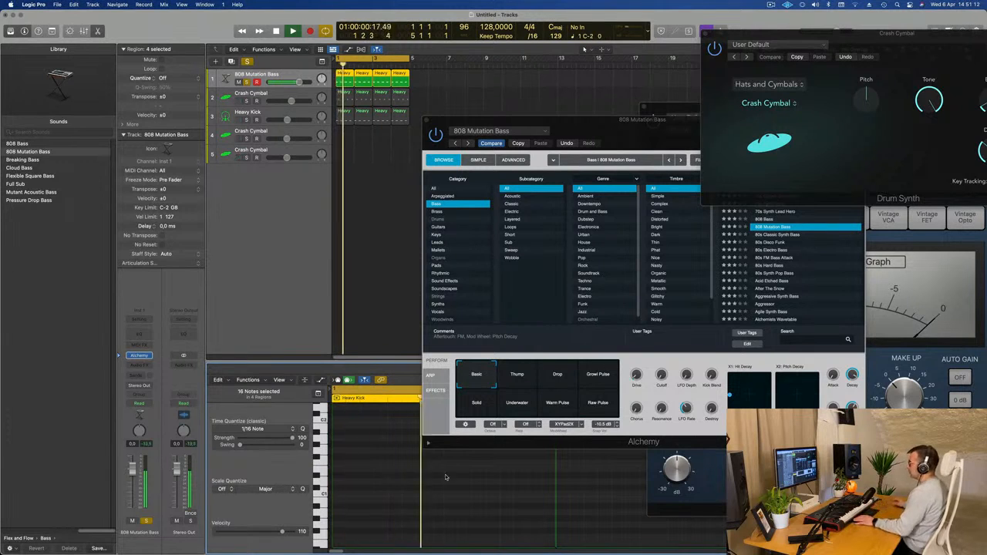
left_click(246, 119)
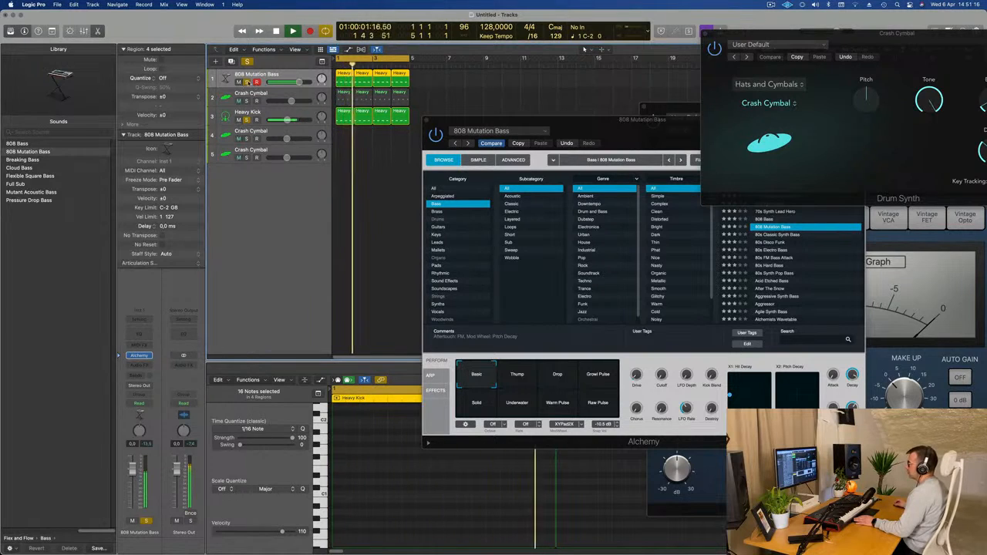
- Turn off all solos and lower the 808 Mutation Bass track's volume while the loop plays
left_click(247, 61)
left_click_drag(297, 84, 277, 117)
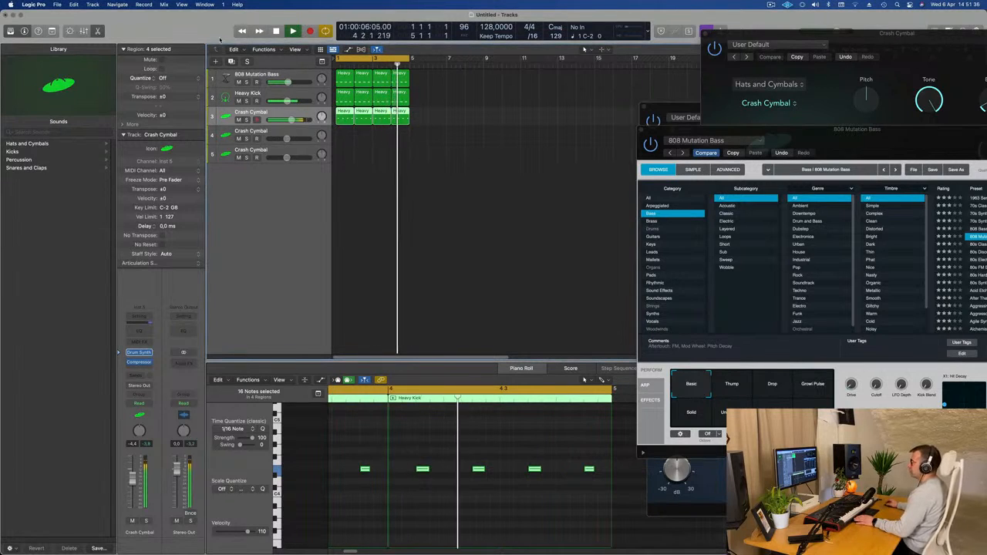
- Copy the first Crash Cymbal region onto a duplicate of its track and fill that bar with sixteenth notes
left_click(231, 61)
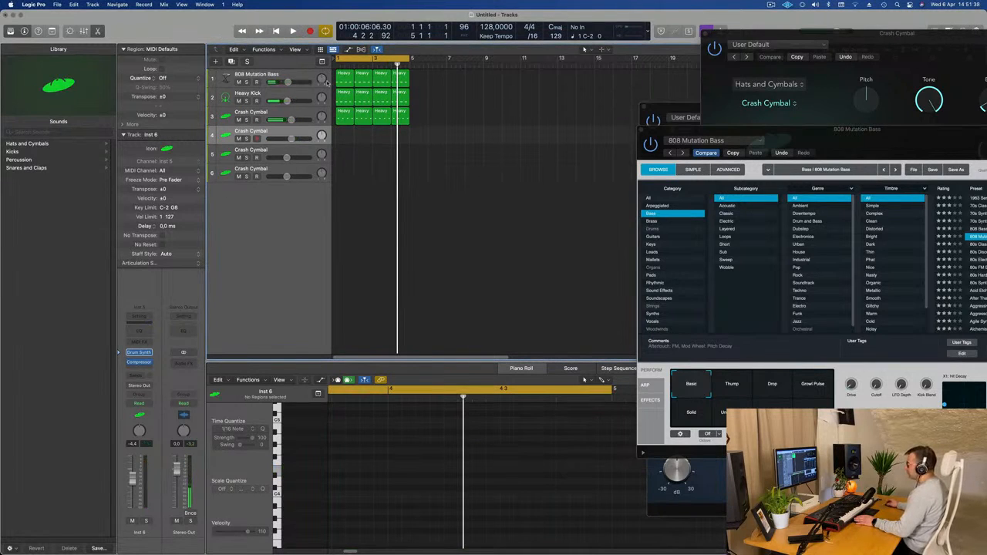
left_click_drag(339, 114, 343, 132)
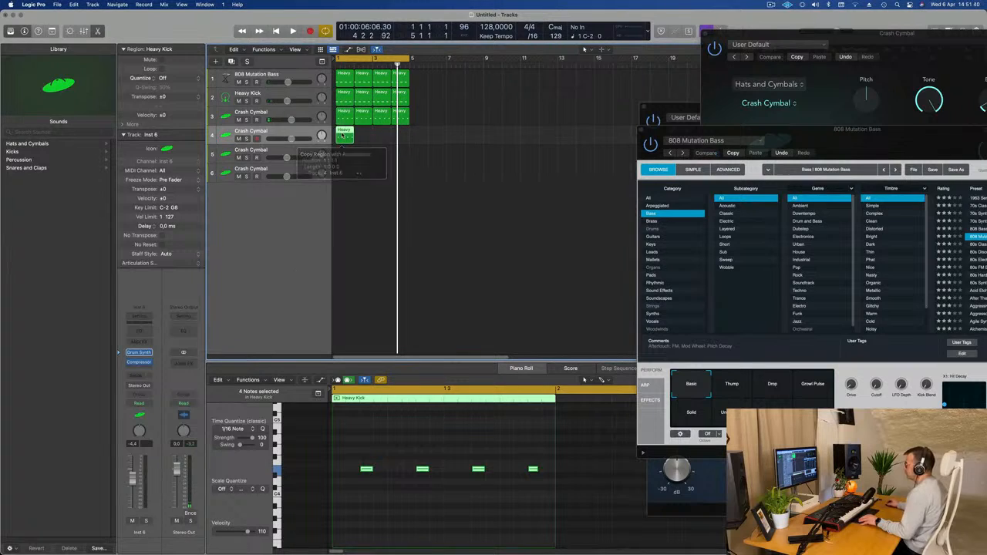
left_click_drag(358, 453, 574, 491)
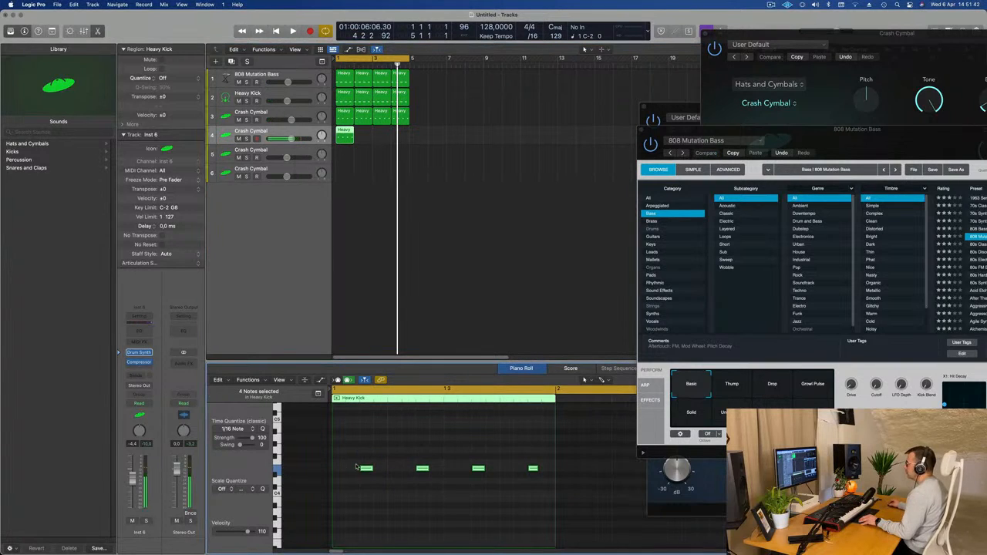
mouse_move(370, 470)
left_mouse_down()
mouse_move(336, 471)
mouse_move(378, 473)
left_mouse_up()
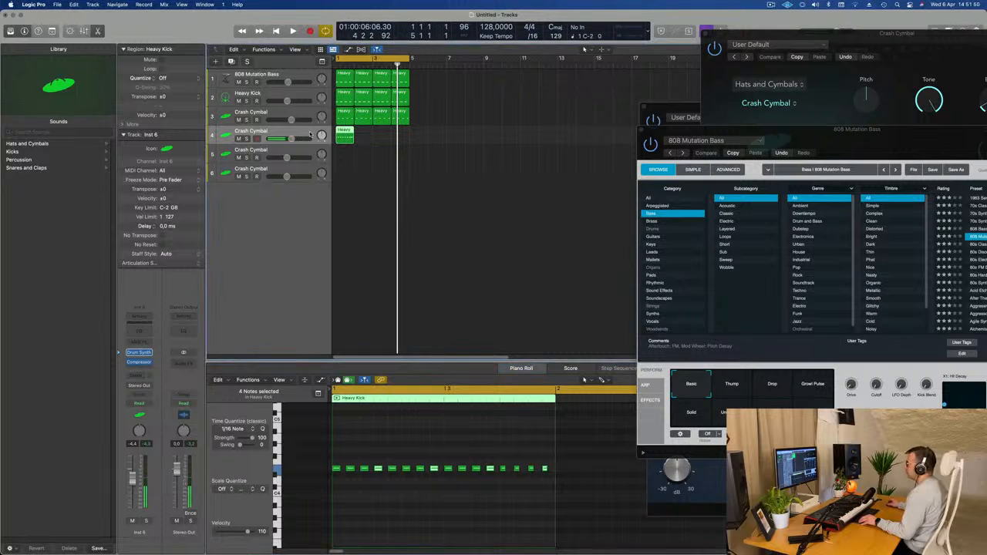
- Open the duplicated cymbal track's Drum Synth and repeat the sixteenth-note region to fill all four bars
left_click(139, 352)
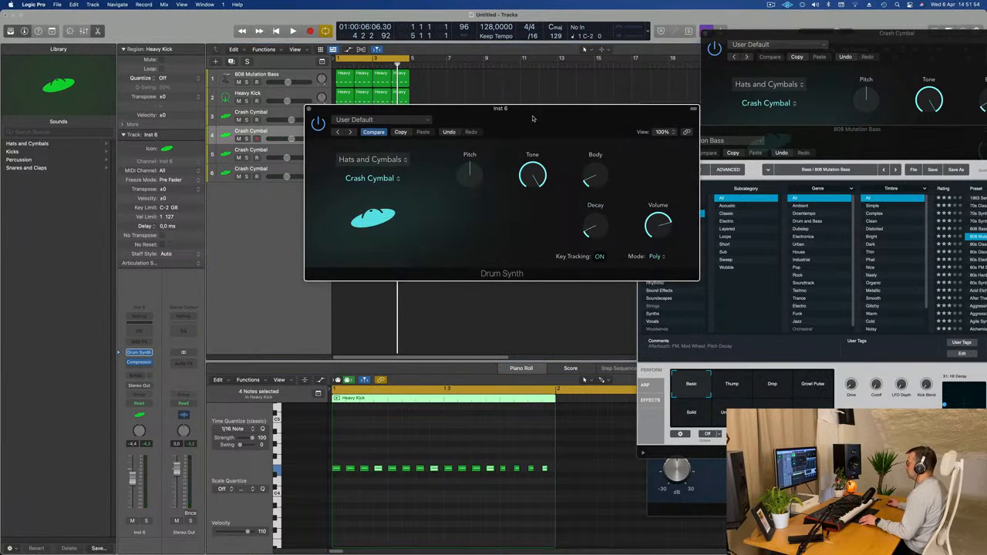
left_click_drag(532, 118, 769, 163)
left_click(340, 140)
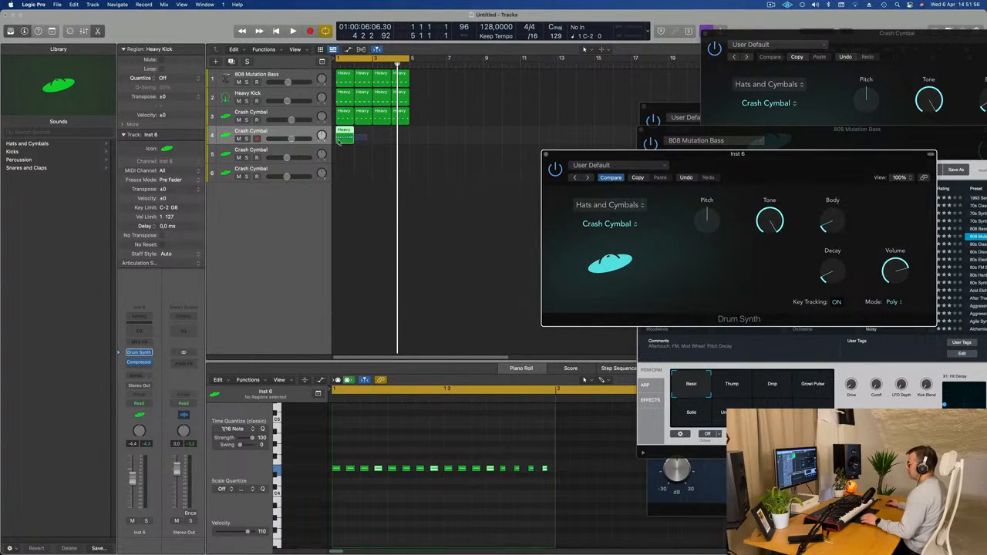
left_click(340, 140)
key("super+r")
key("super+r")
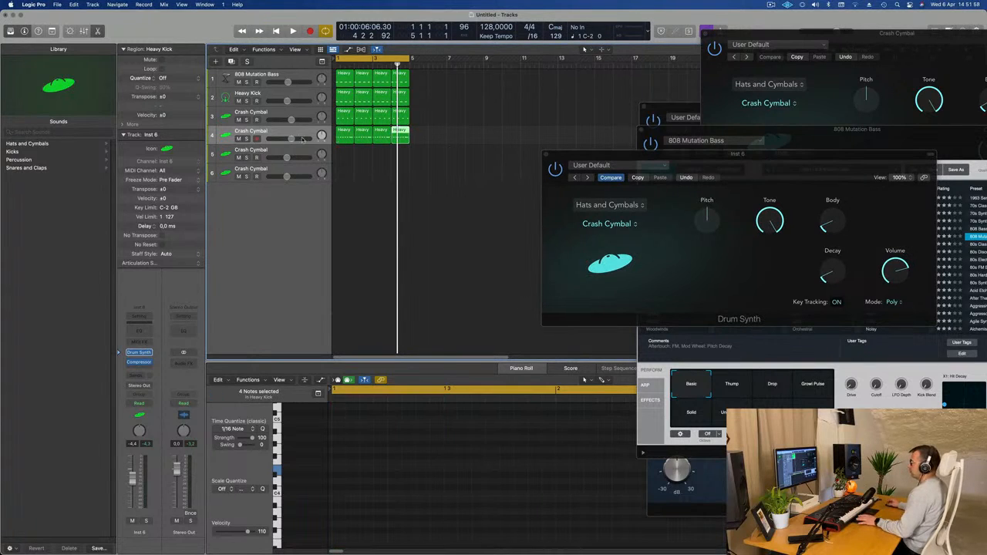
- Play the loop, lower the sixteenth-note cymbal track's volume to about -12 dB and duplicate the track
left_click(302, 138)
key("space")
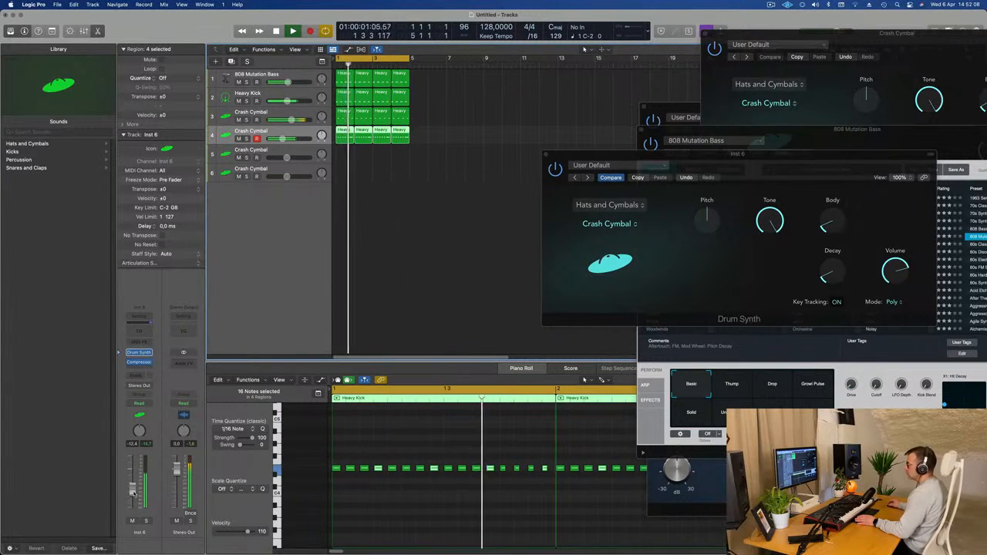
left_click_drag(593, 154, 229, 285)
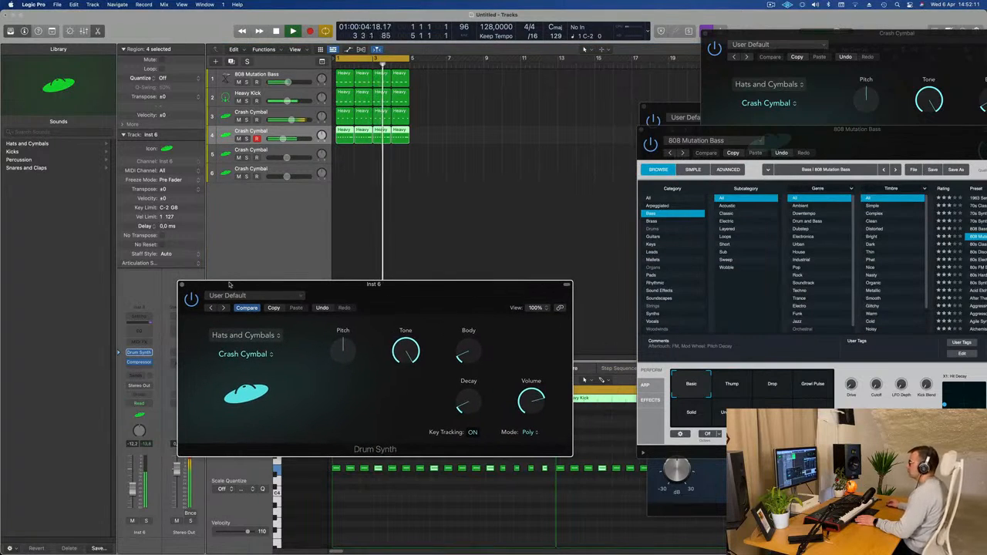
left_click(181, 285)
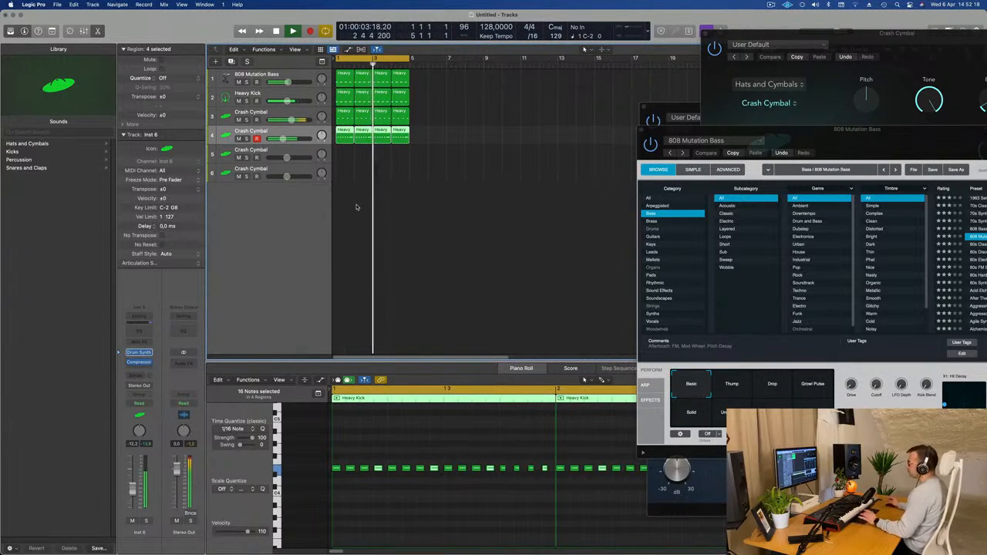
left_click(230, 62)
left_click(341, 139)
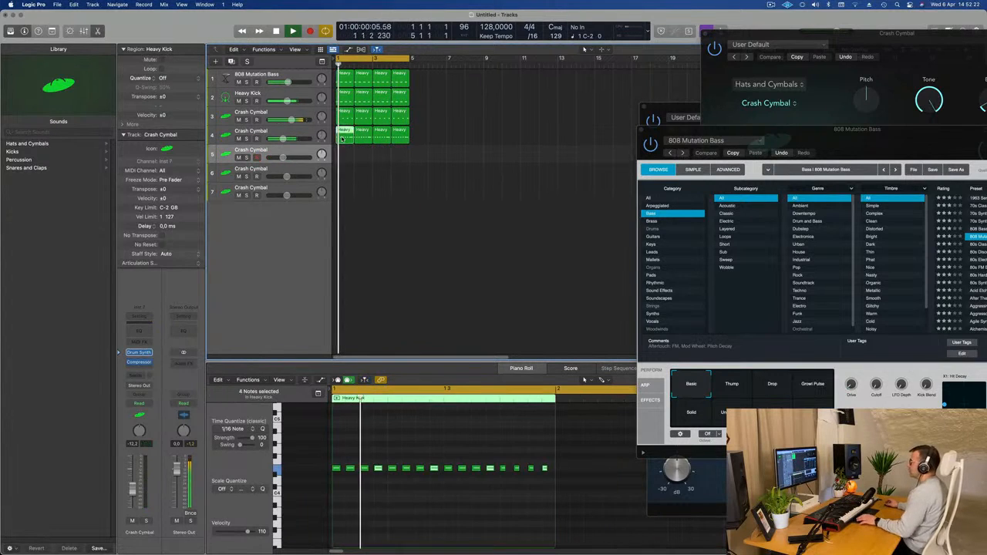
key("space")
mouse_move(342, 138)
left_mouse_down()
mouse_move(343, 156)
mouse_move(387, 163)
mouse_move(338, 147)
left_mouse_up()
key("BackSpace")
- Copy the first 808 Mutation Bass region onto the new track 5 and delete its first and third notes
left_click(349, 83)
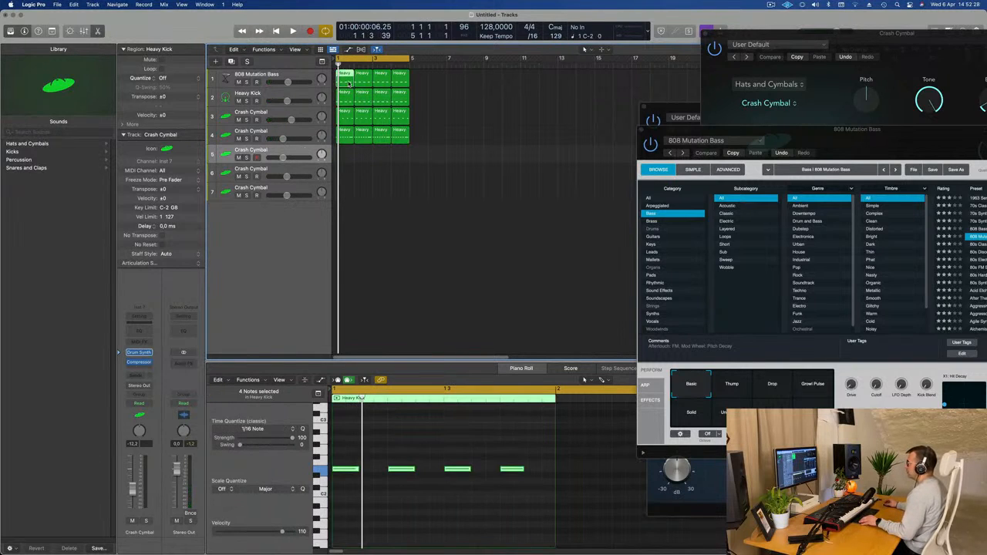
left_click_drag(348, 83, 347, 158)
left_click_drag(351, 248, 351, 248)
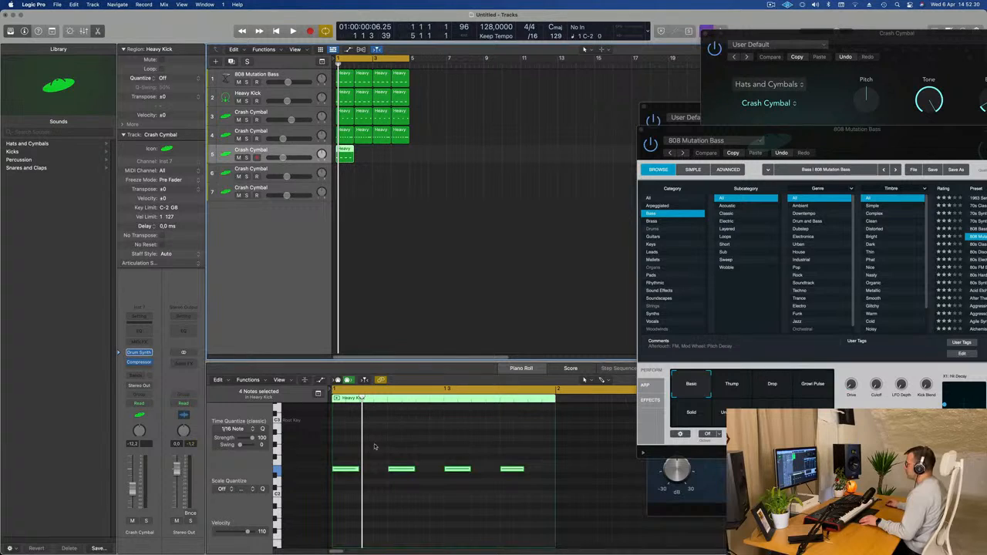
left_click_drag(377, 441, 338, 488)
key("Delete")
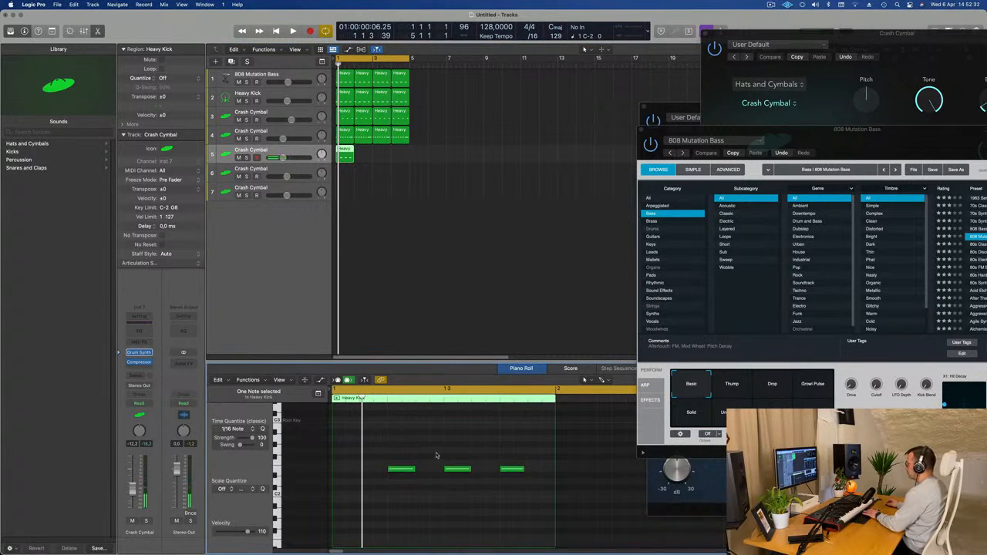
key("space")
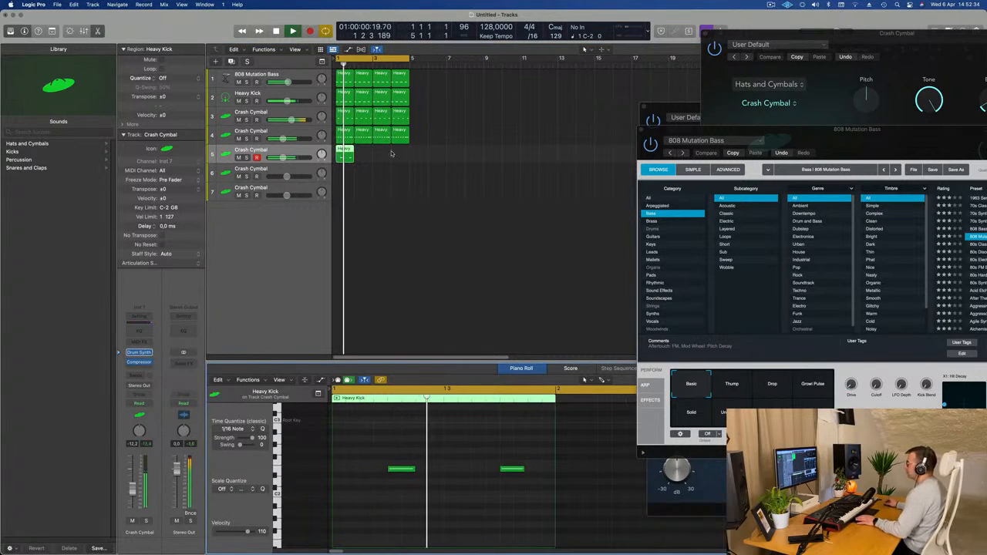
- Change track 5's Drum Synth to the Human Clap from Snares and Claps and play the loop
left_click(141, 354)
left_click(387, 163)
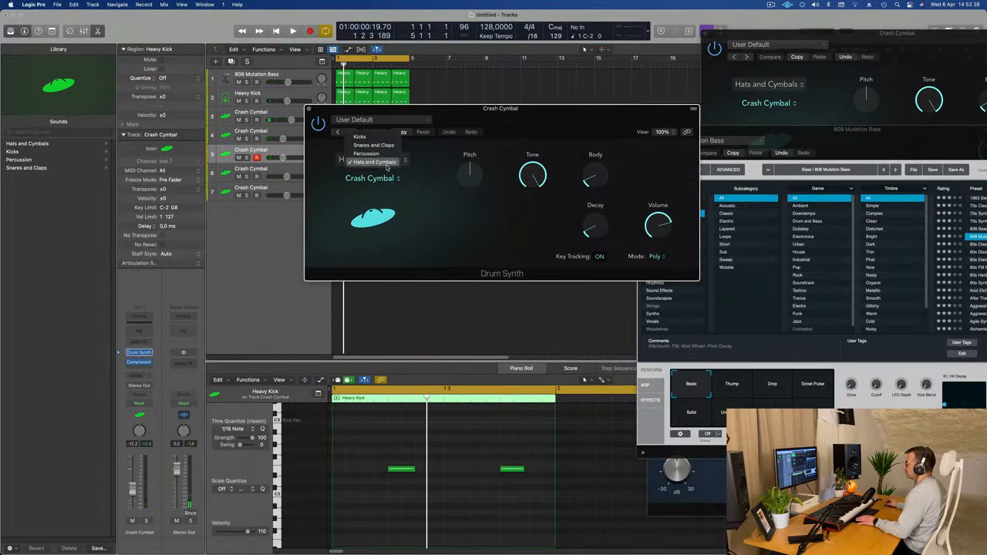
left_click(387, 146)
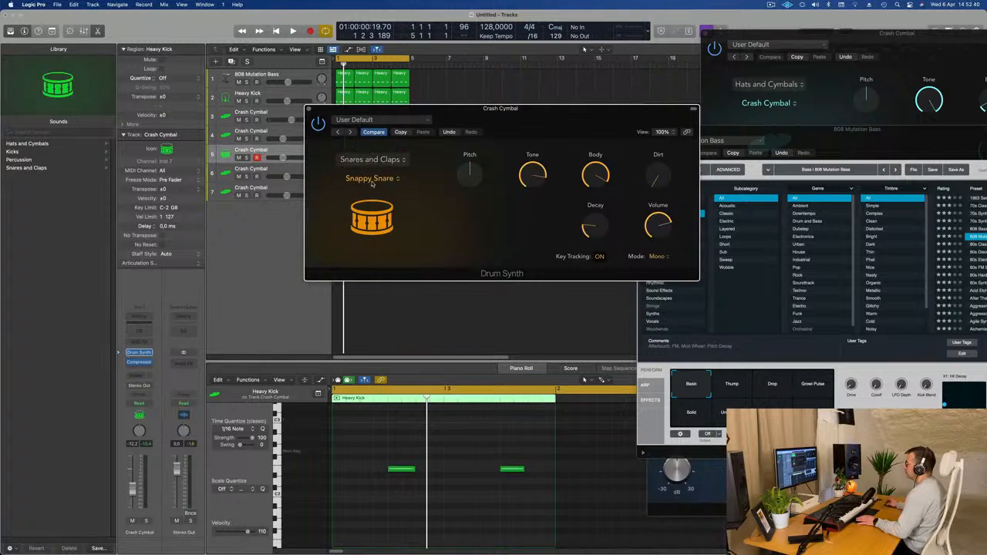
left_click(388, 178)
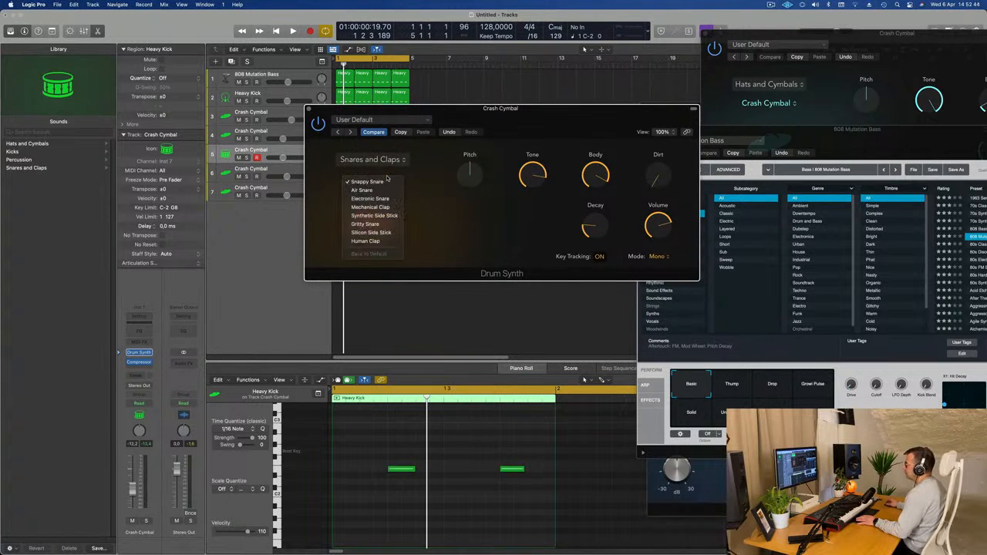
left_click(365, 241)
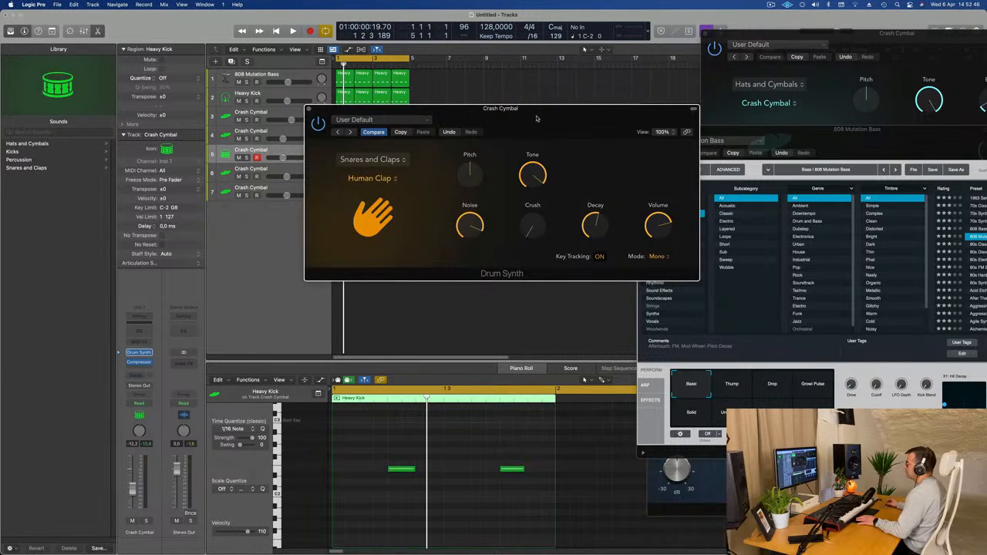
left_click_drag(501, 120, 606, 173)
key("space")
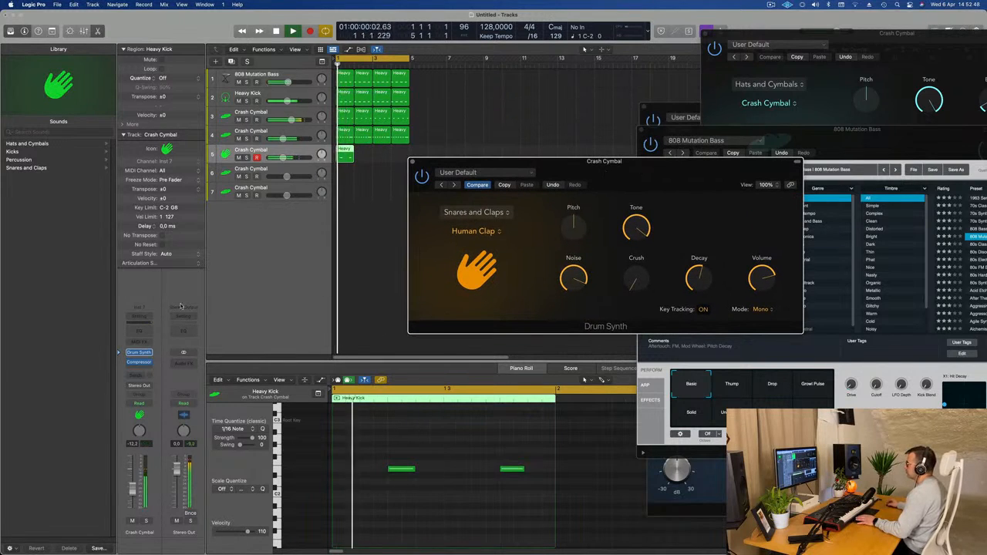
- Transpose both clap notes upward and repeat the clap region to fill four bars
left_click_drag(378, 445, 543, 486)
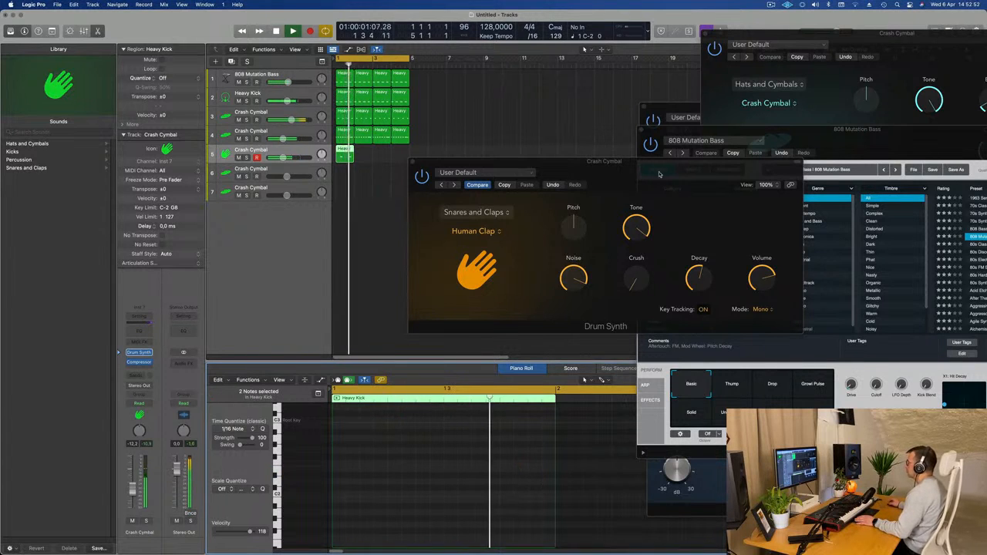
left_click_drag(667, 176, 805, 177)
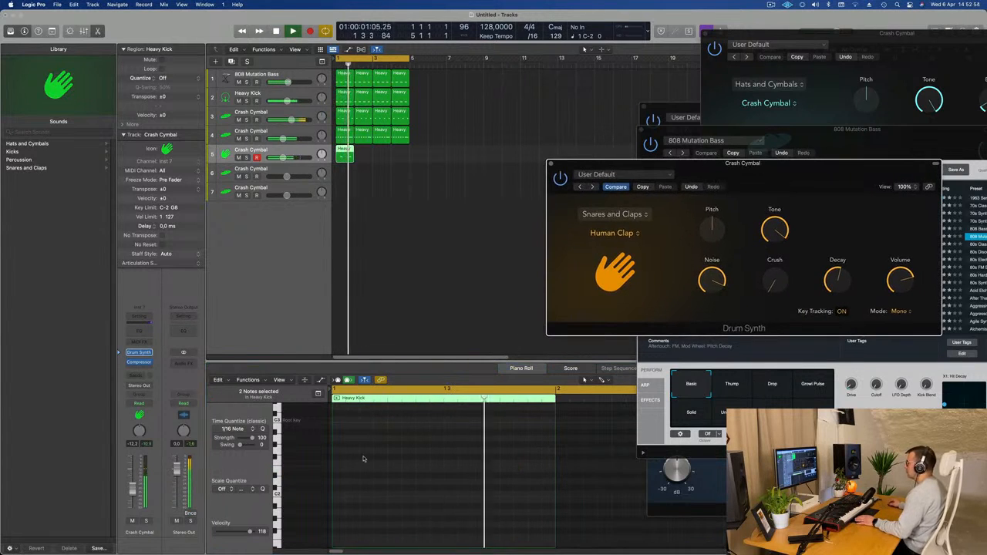
left_click(527, 498)
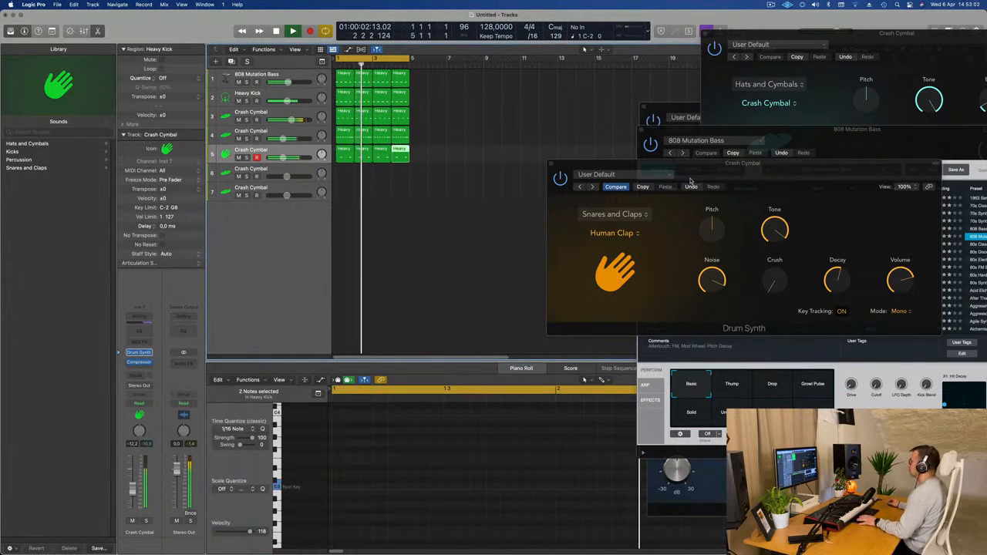
left_click_drag(692, 171, 538, 247)
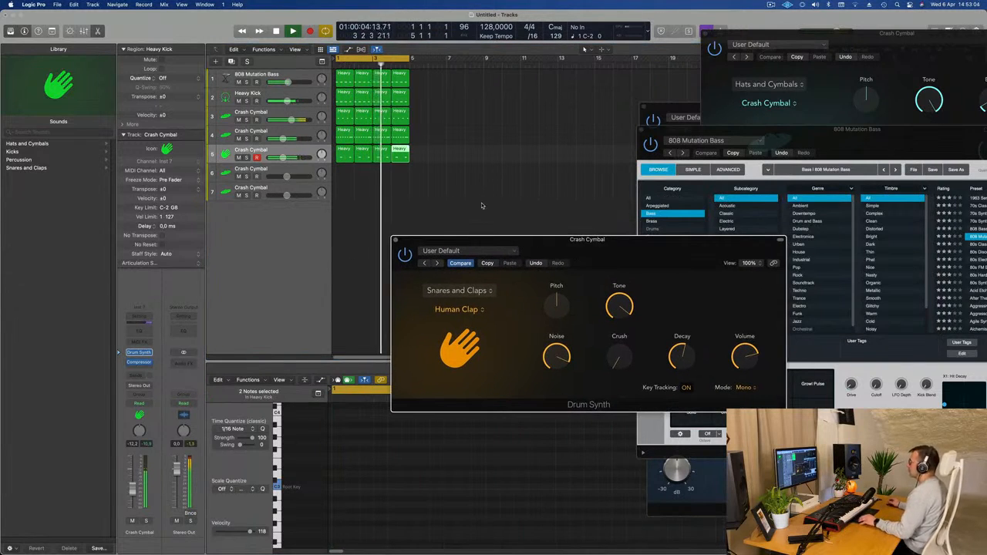
left_click_drag(619, 247, 585, 261)
key("space")
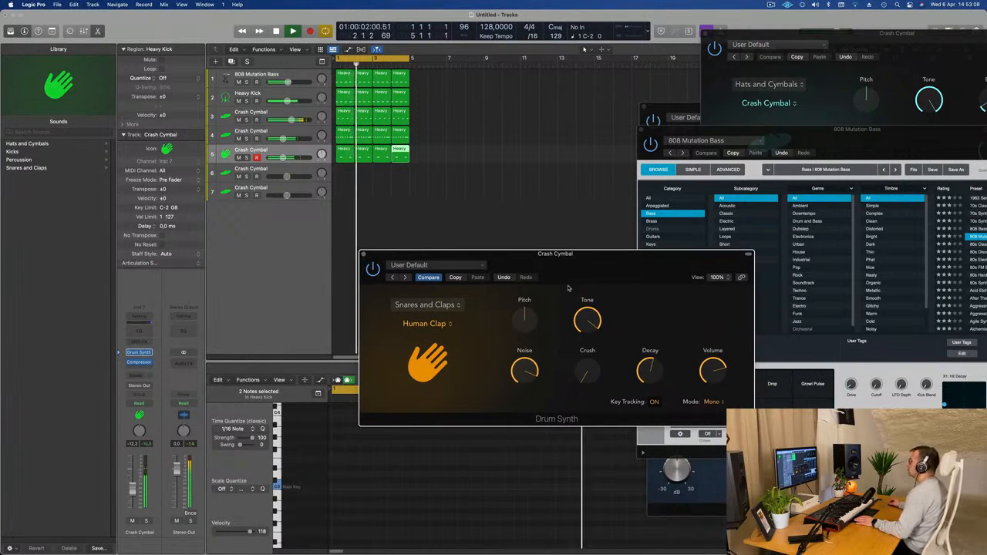
- Shape the Human Clap during playback with Tone 100%, Noise about 82%, Pitch 0, a low Crush and a longer Decay
left_click_drag(587, 323, 603, 271)
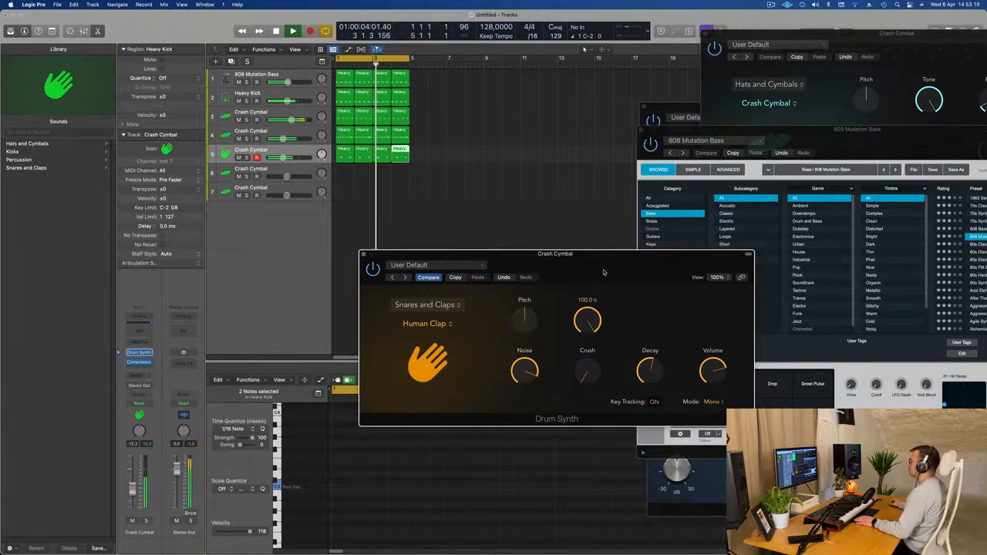
left_click_drag(587, 359, 590, 352)
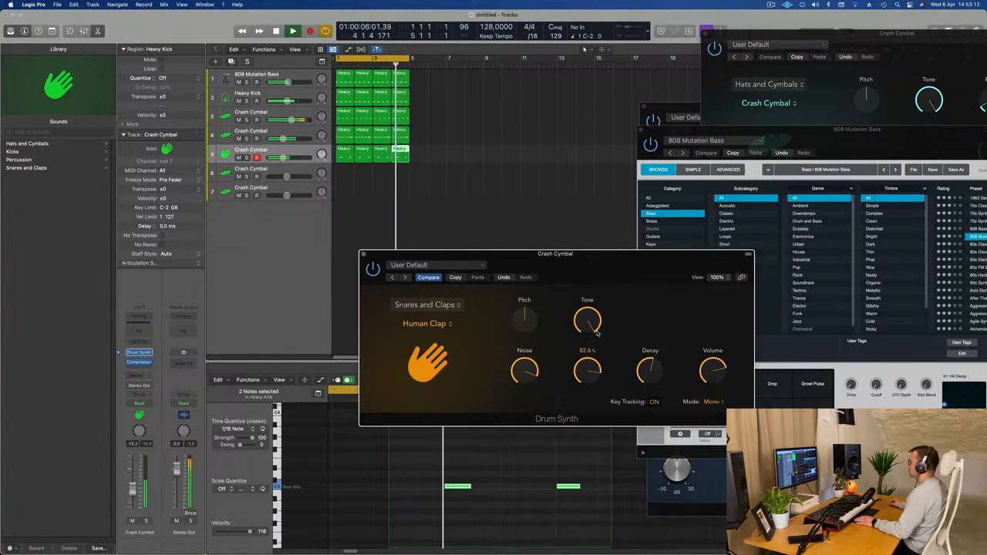
left_click_drag(650, 370, 652, 455)
left_click_drag(525, 371, 528, 393)
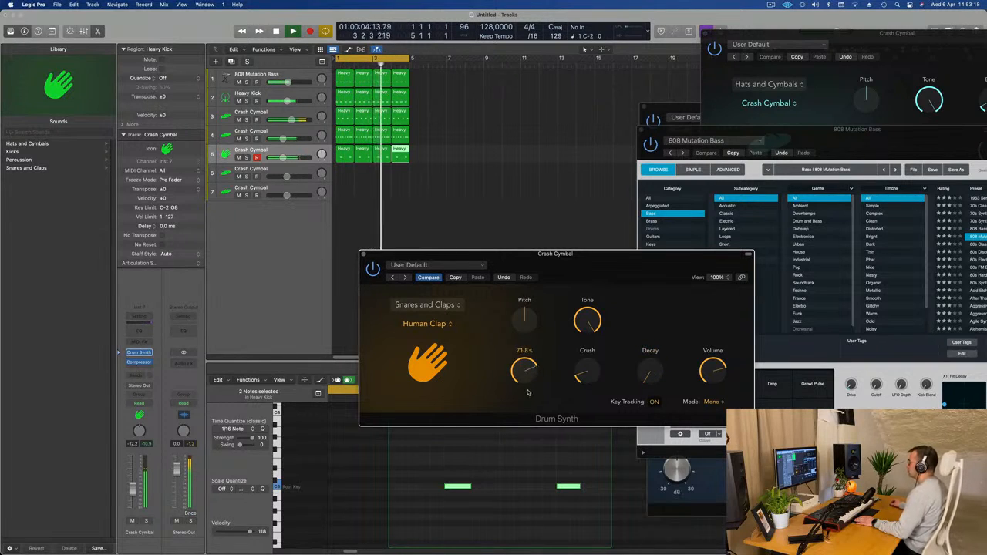
left_click_drag(650, 372, 652, 352)
mouse_move(525, 369)
left_mouse_down()
mouse_move(528, 337)
mouse_move(524, 376)
left_mouse_up()
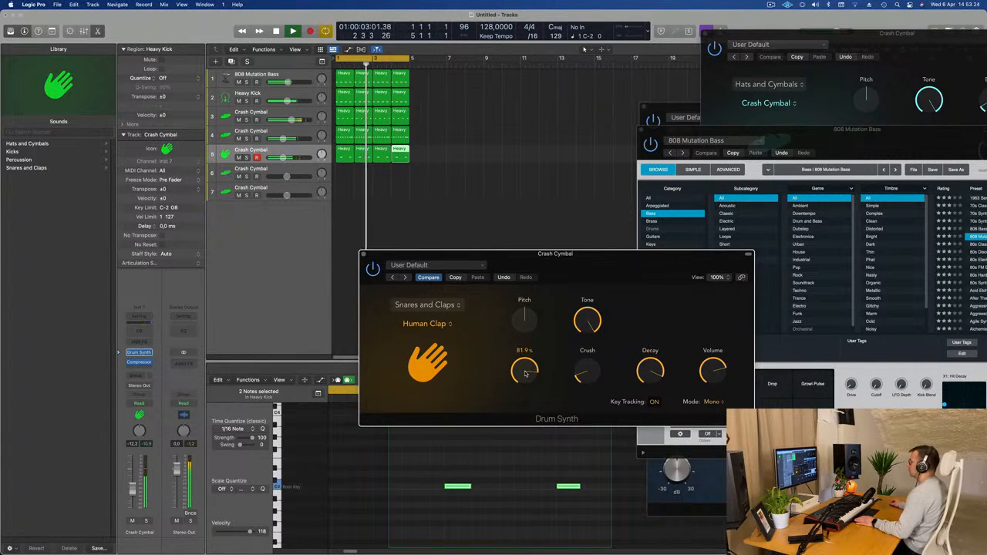
left_click_drag(527, 317, 527, 294)
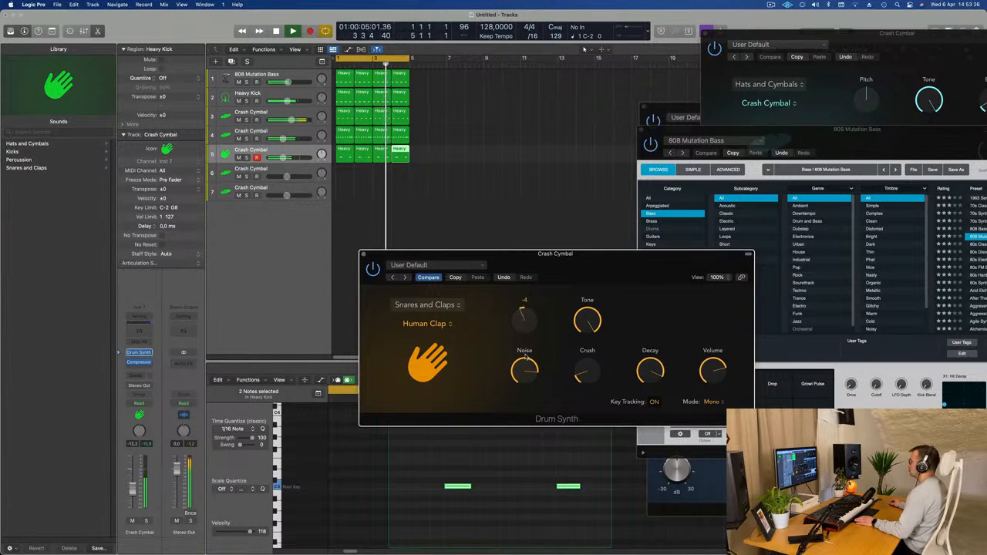
left_click_drag(526, 334, 523, 327)
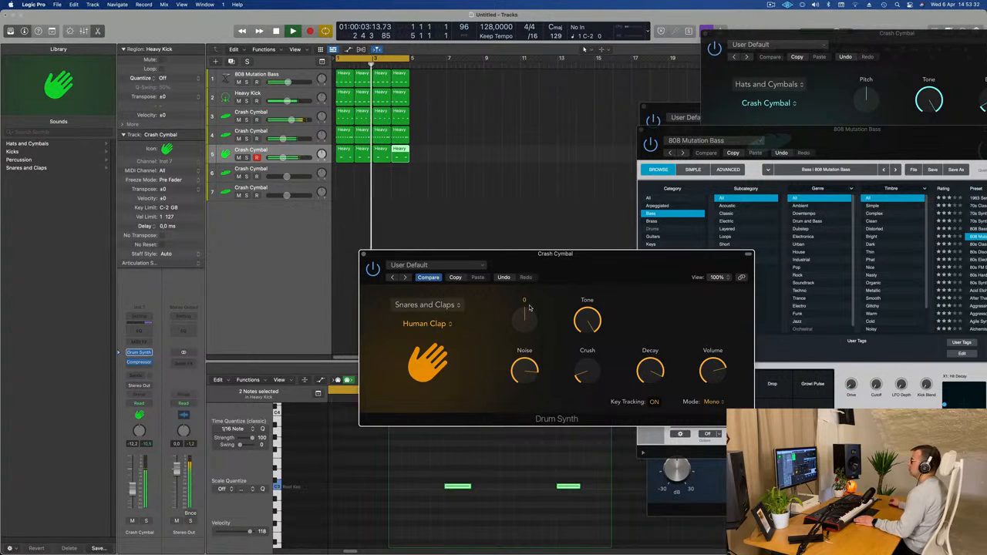
left_click(362, 255)
- Select all regions on the five tracks and repeat the four-bar block twice to extend the arrangement
key("super+Left")
key("super+Left")
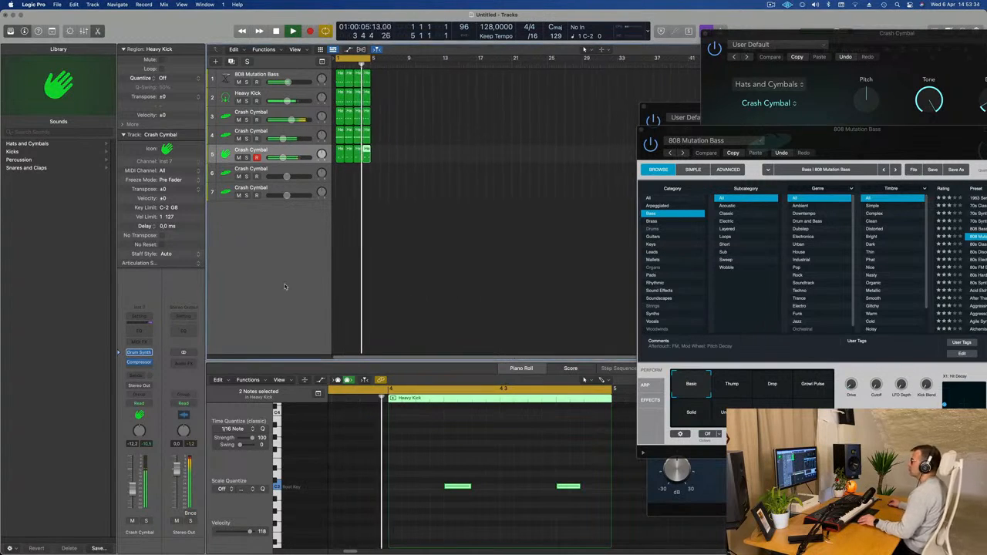
key("super+Right")
key("super+Right")
key("super+Right")
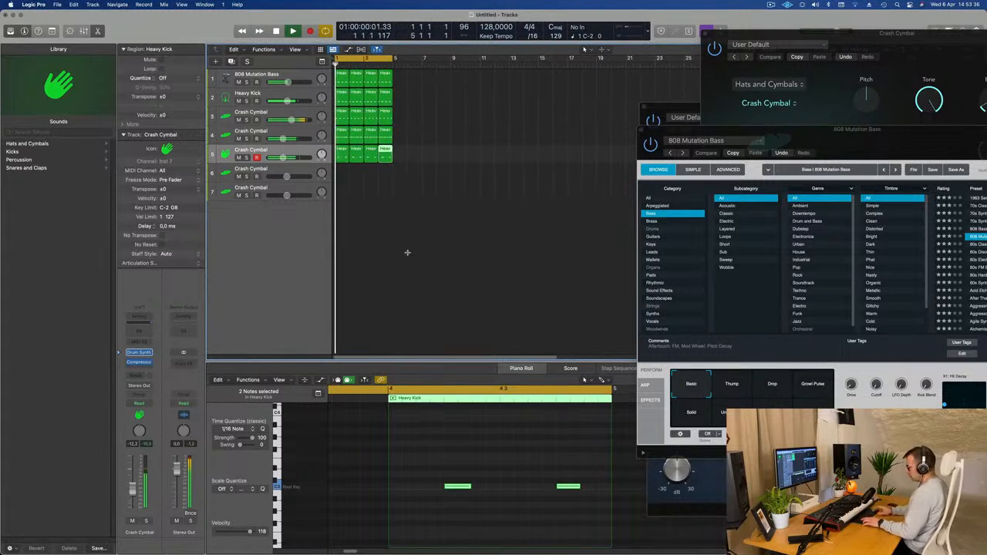
key("super+a")
key("super+r")
key("super+r")
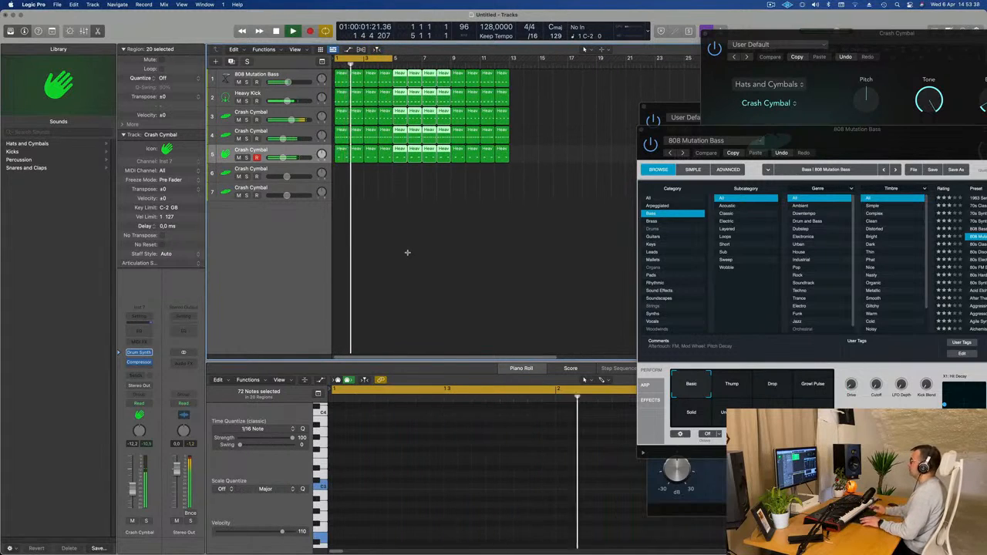
- Repeat the selected four-bar block on the five tracks to reach bar 17, and extend the cycle range over all sixteen bars
key("super+r")
key("super+Up")
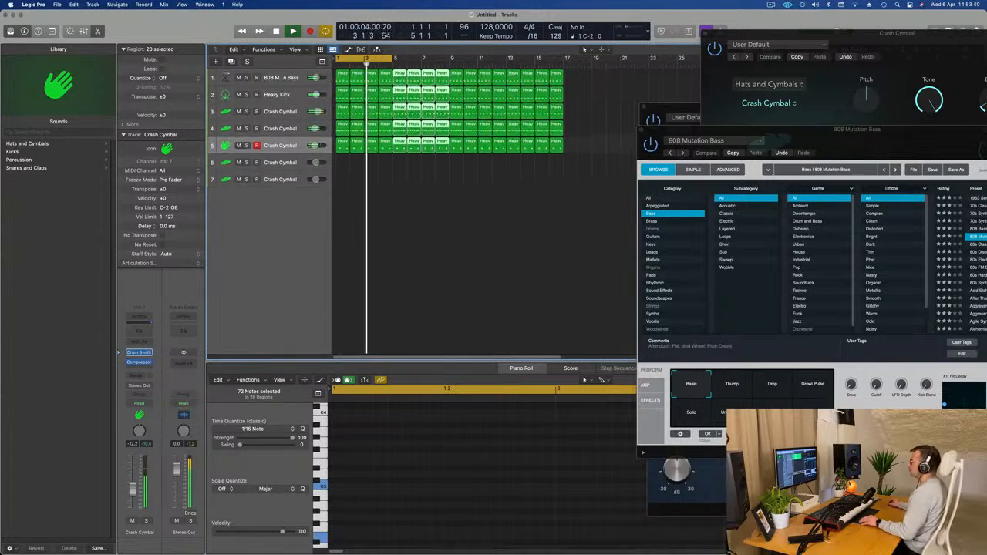
key("super+Down")
key("super+Left")
left_click(419, 265)
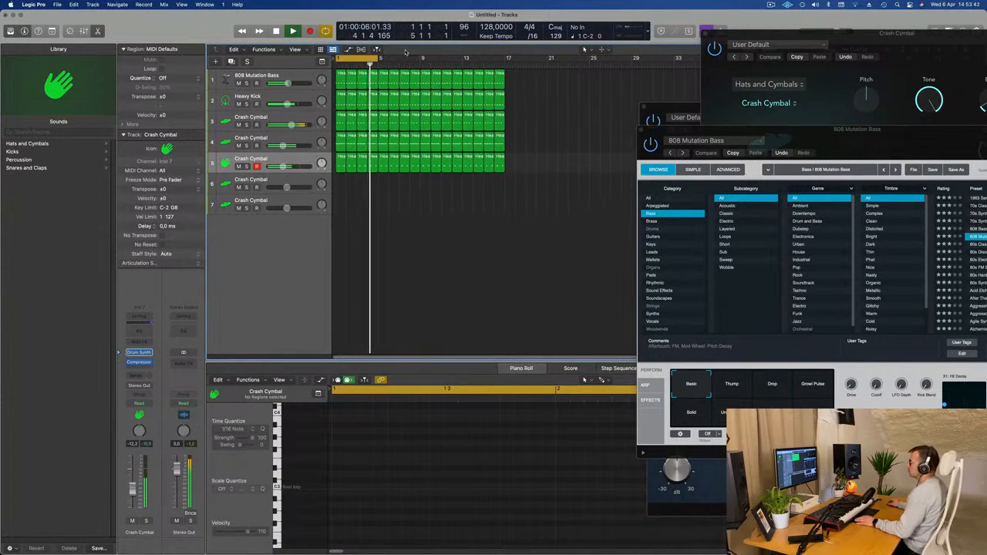
left_click_drag(377, 60, 506, 62)
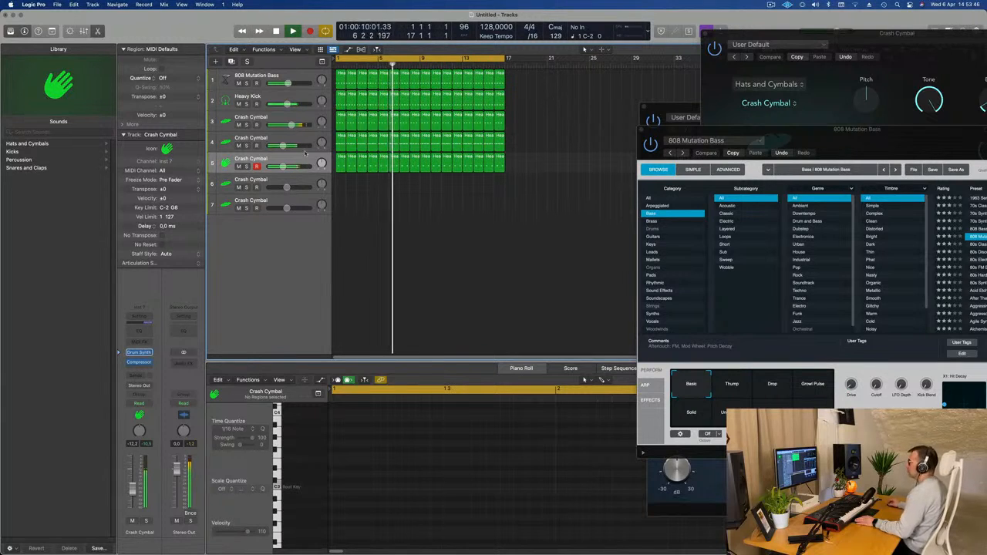
- Stop playback, duplicate the Human Clap track with its settings, and copy the first clap region onto new track 6
key("super+a")
key("space")
key("super+d")
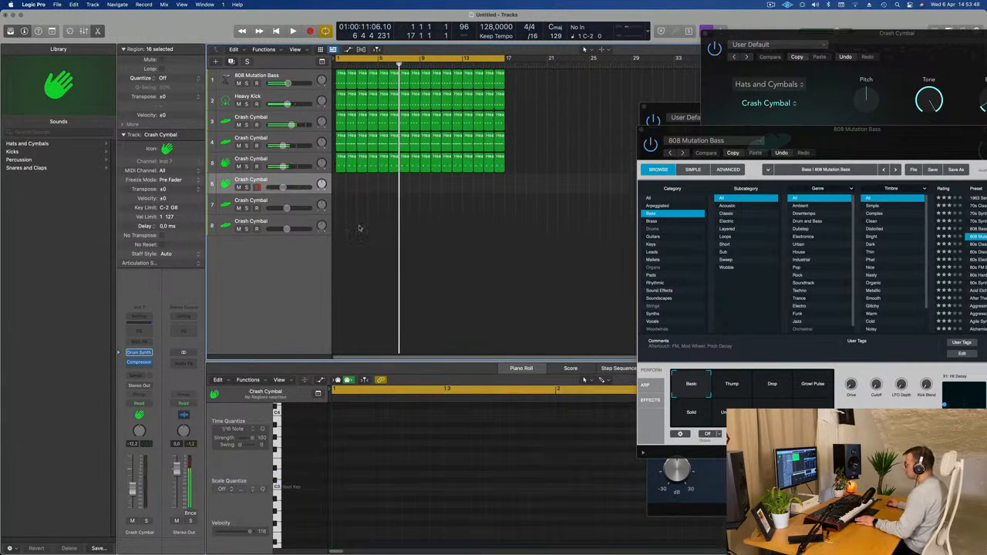
left_click_drag(341, 164, 341, 185)
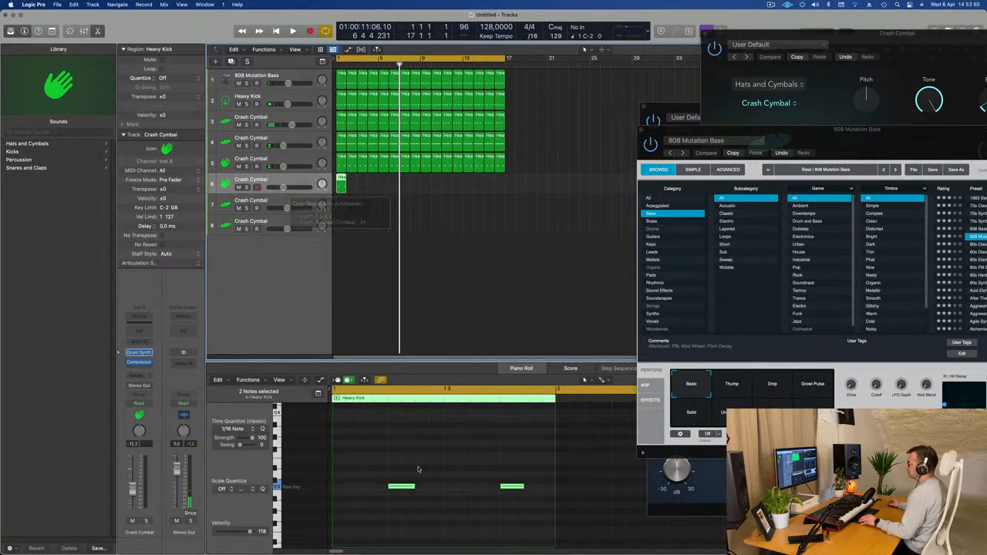
- Change track 6's Drum Synth to the 80s Cowbell from Percussion and play the part
left_click(139, 353)
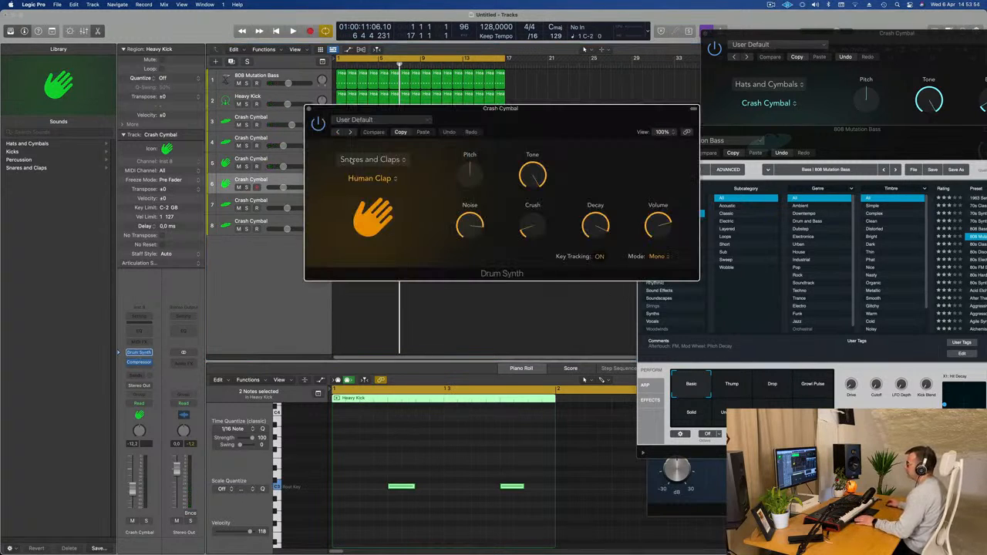
left_click(376, 159)
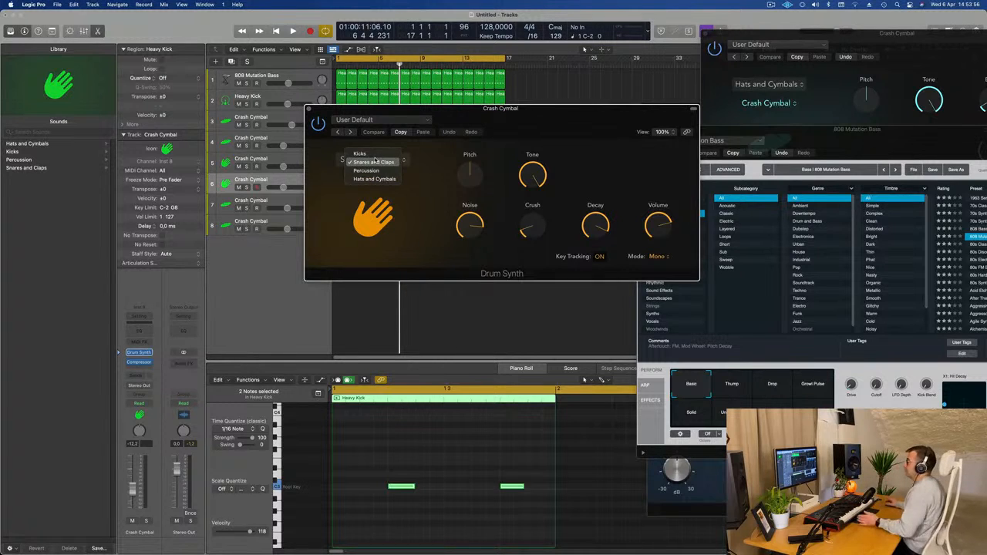
left_click(375, 171)
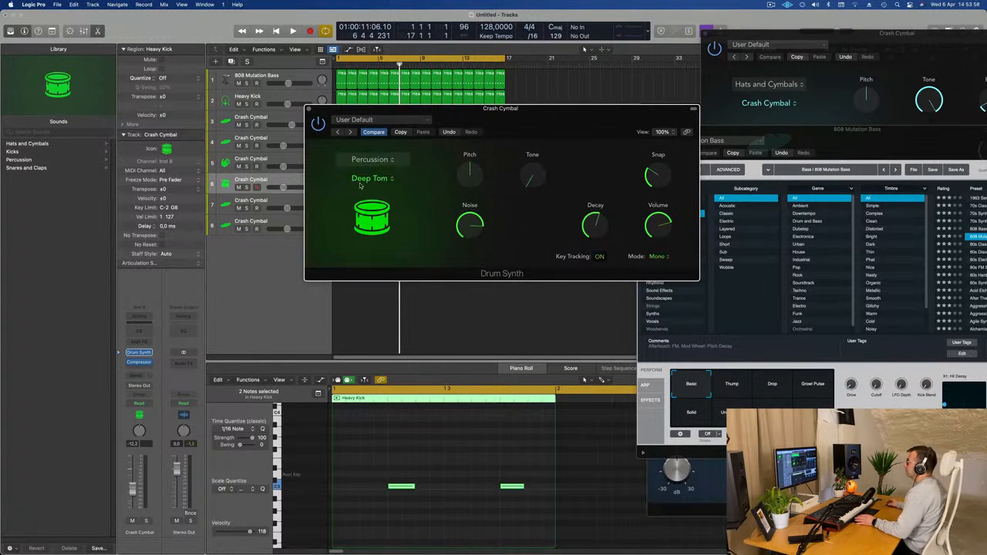
left_click(381, 179)
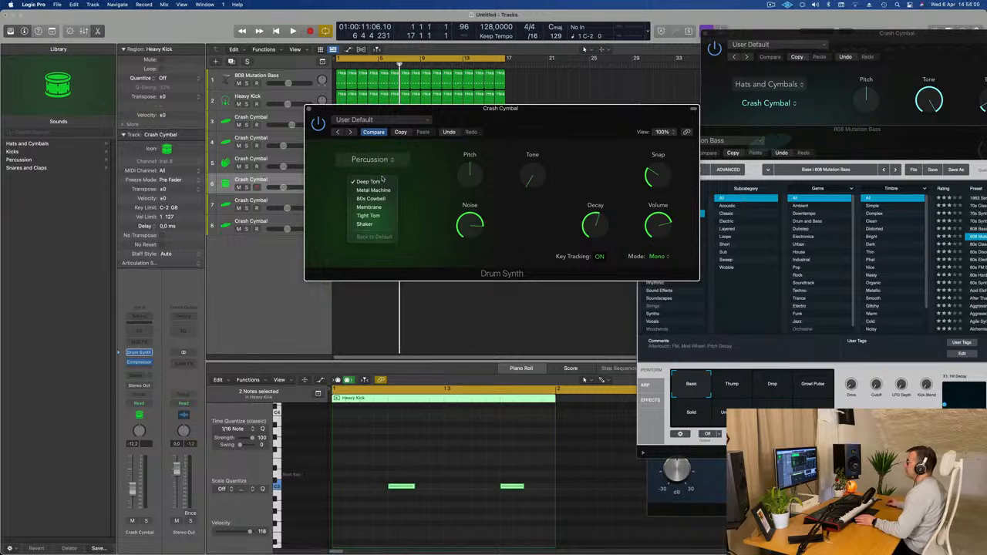
left_click(381, 199)
left_click_drag(416, 108, 597, 126)
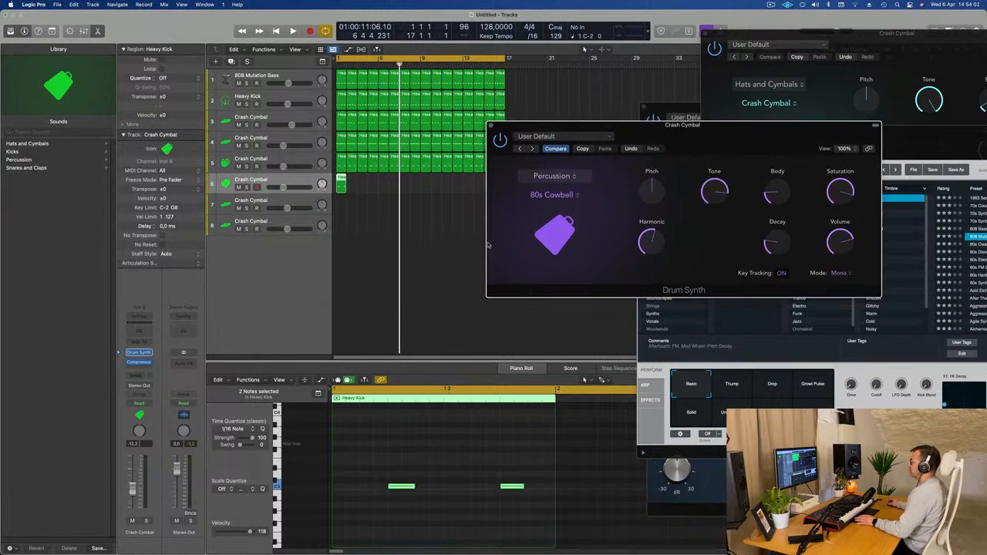
key("space")
left_click_drag(731, 126, 793, 145)
key("space")
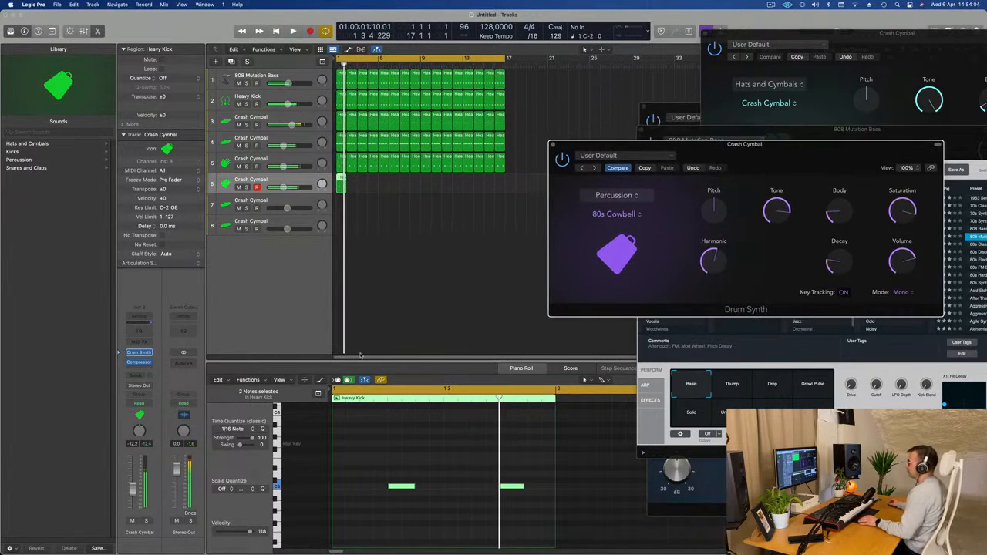
- Try transposing both cowbell notes upward, listen to them, and undo the transposition
left_click(378, 494)
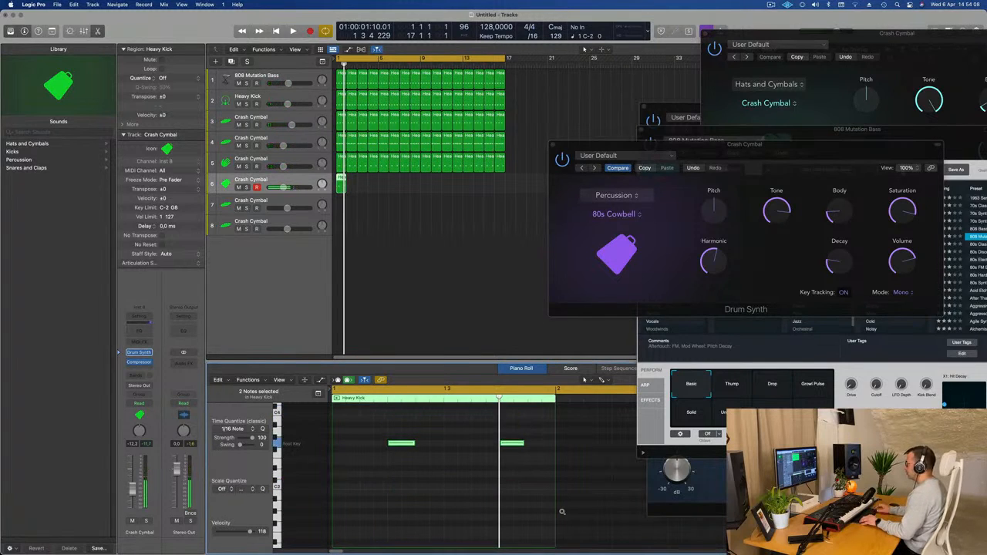
key("space")
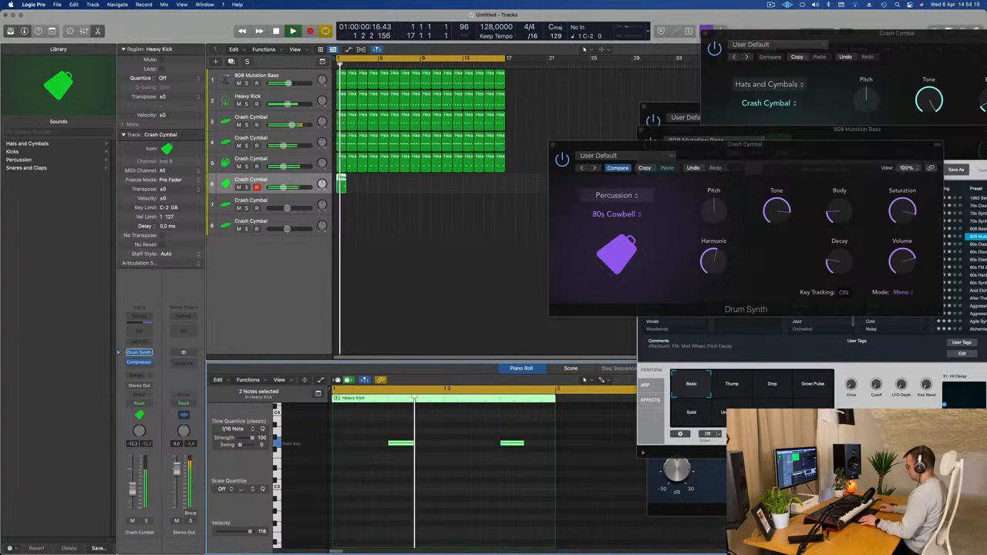
key("super+z")
key("super+z")
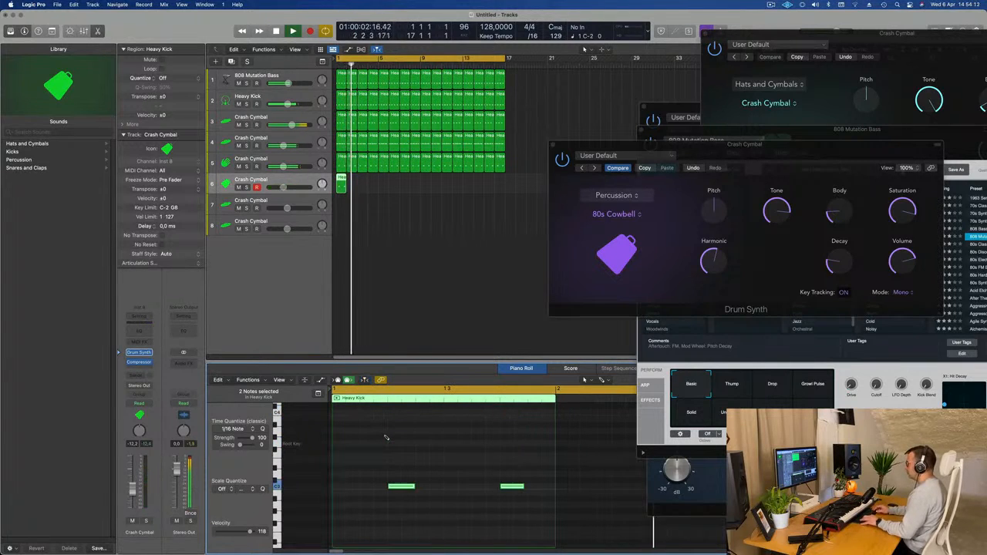
- Select both cowbell notes, copy them an eighth note later in the same bar, and play the pattern
key("space")
key("space")
scroll(432, 477, "down", 1)
key("space")
left_click(448, 487)
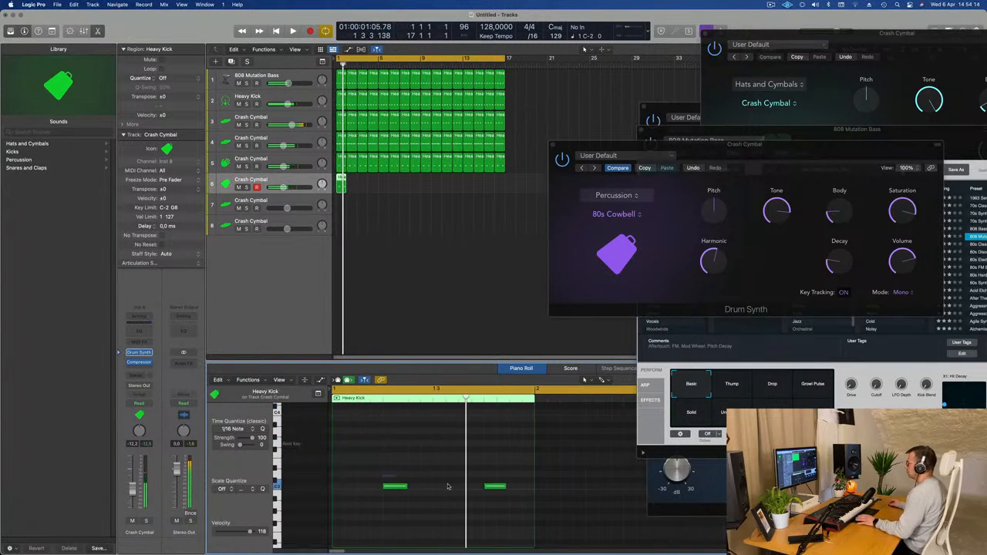
key("super+a")
key("space")
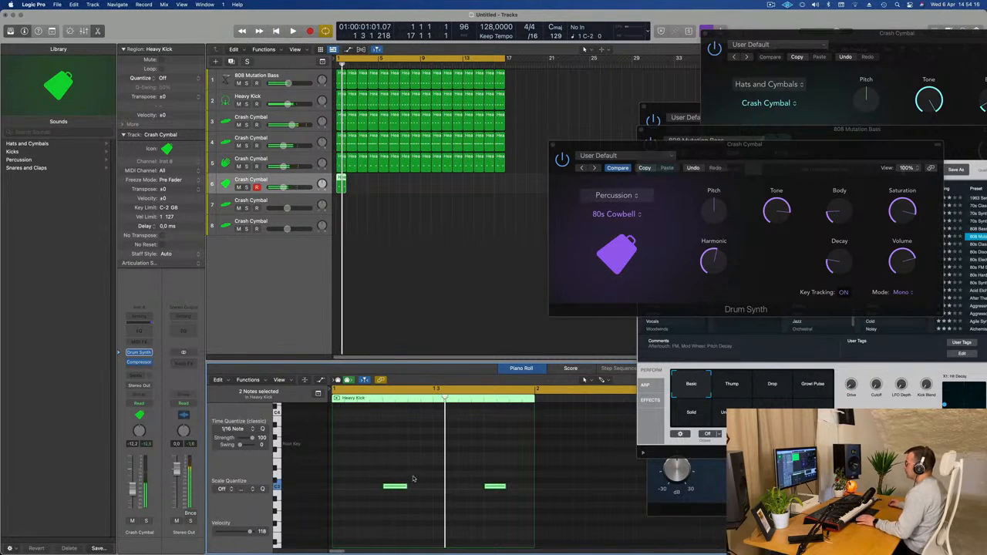
key("super+a")
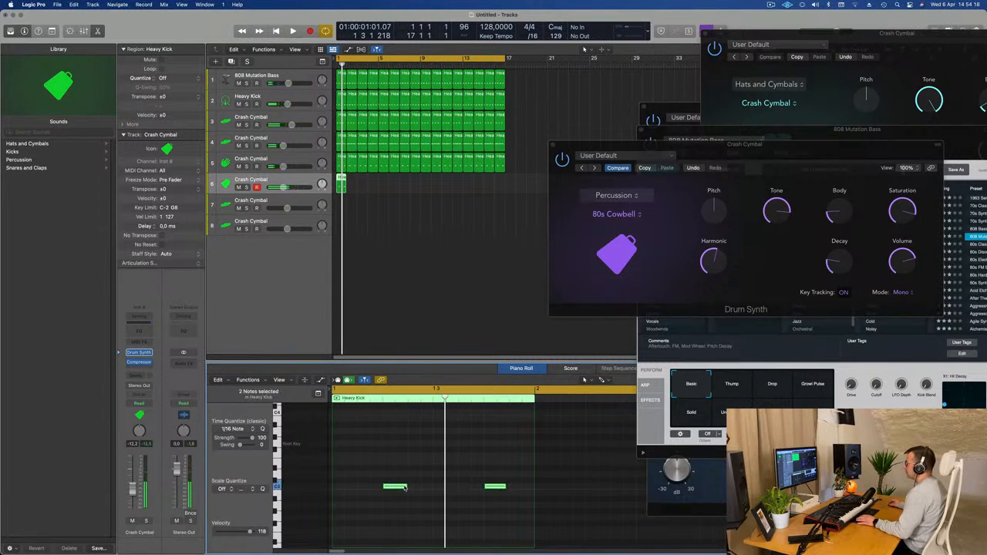
left_click_drag(406, 486, 495, 486)
key("space")
scroll(435, 484, "down", 3)
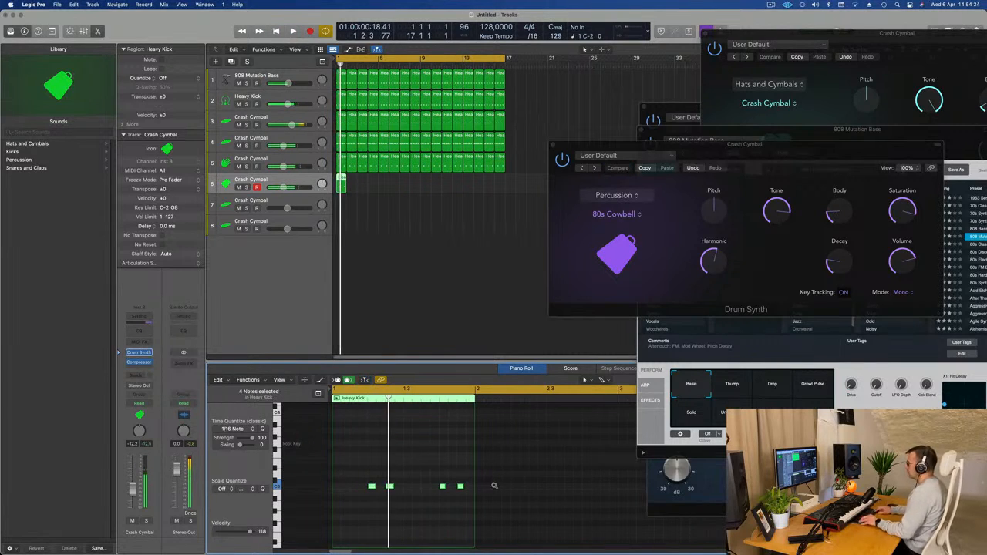
- Move the four cowbell notes three sixteenths earlier and lower the track's volume to -20.5 dB during playback
key("space")
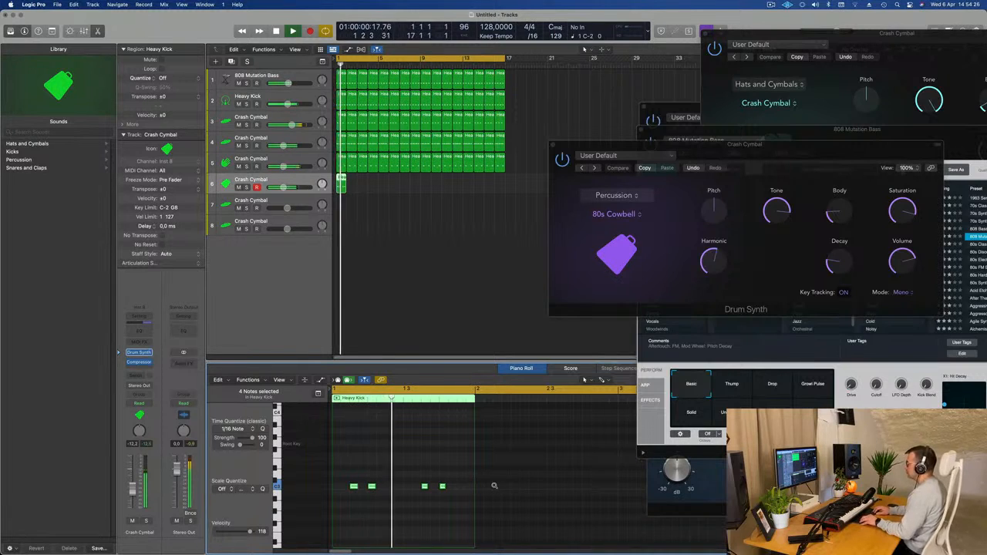
key("alt+Left")
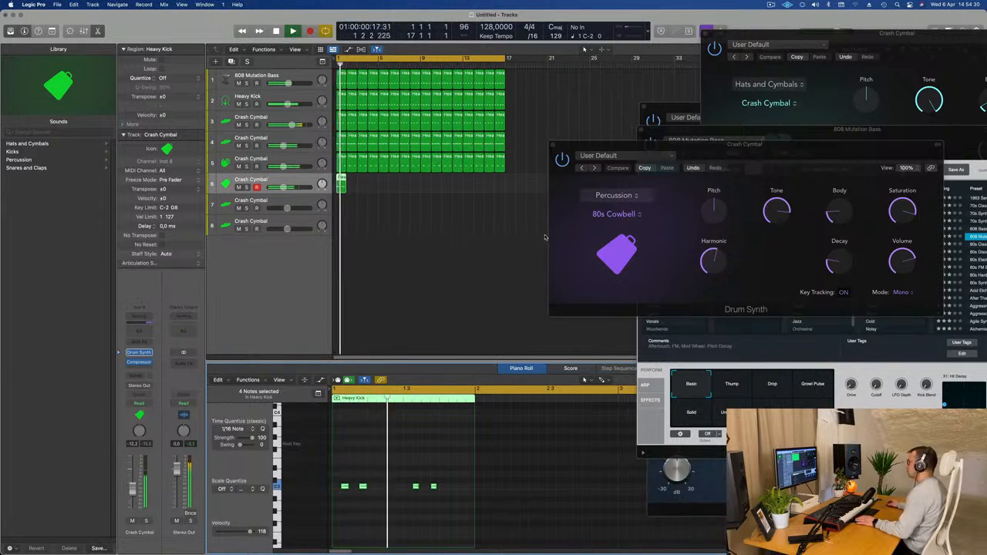
key("space")
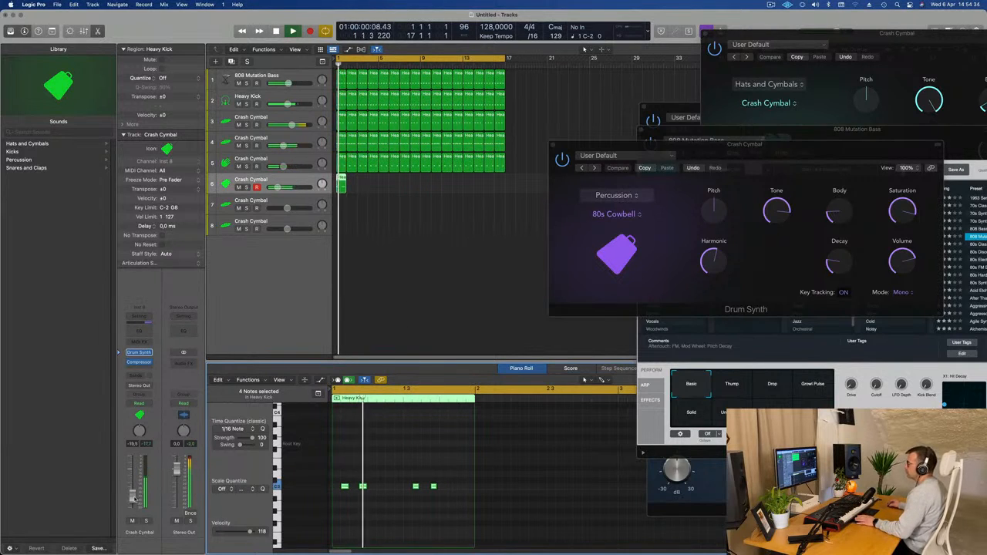
key("space")
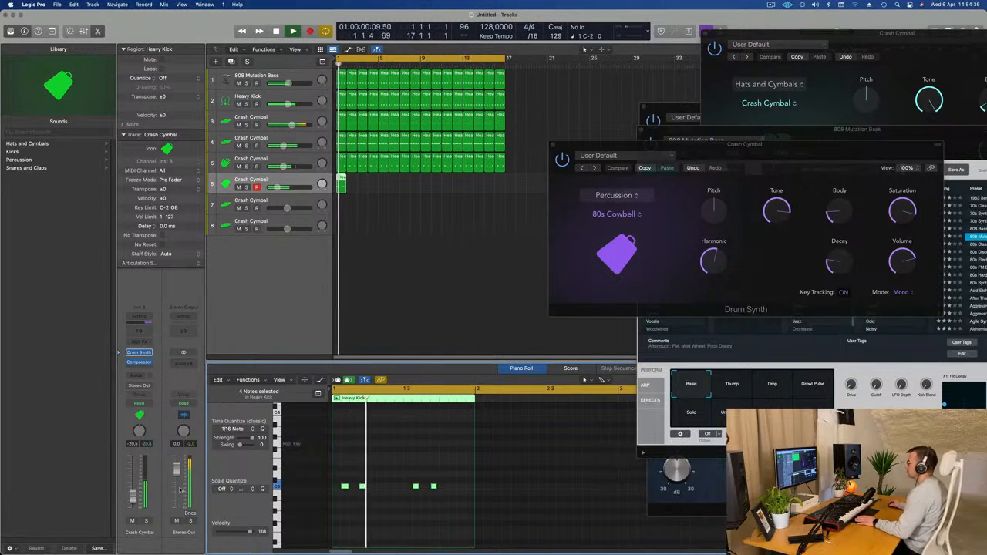
- Delete the first and third cowbell notes and move the remaining two an eighth note later
key("space")
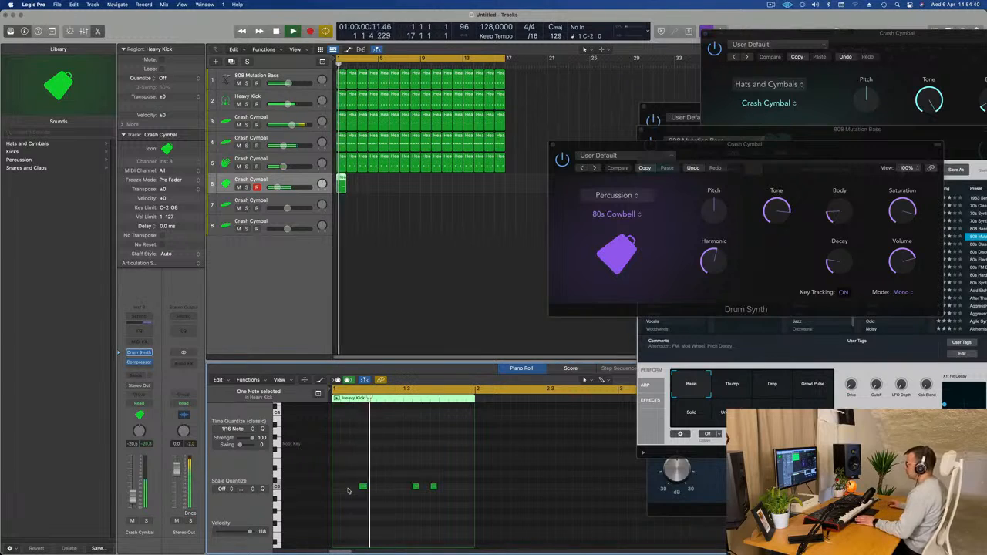
left_click_drag(417, 500, 417, 500)
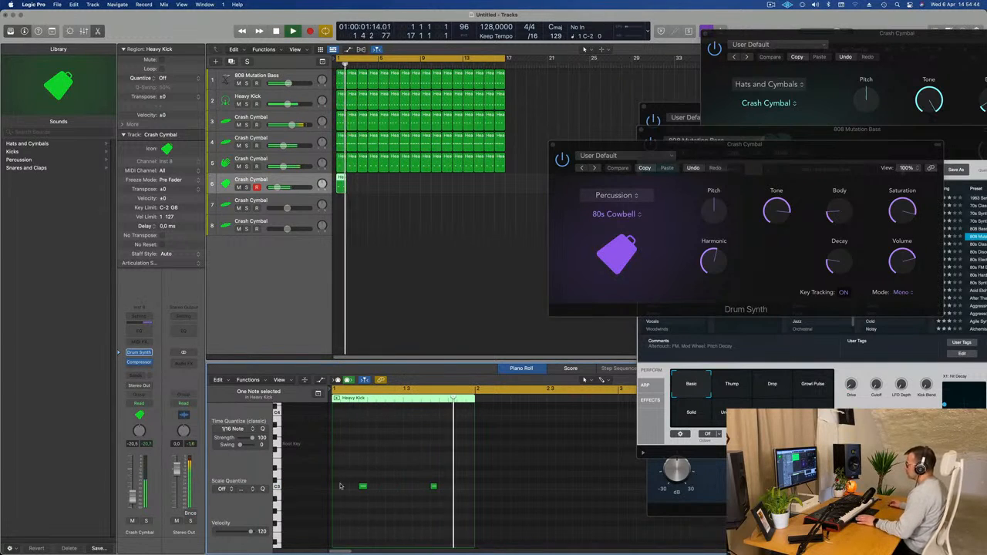
left_click_drag(362, 487, 380, 488)
key("space")
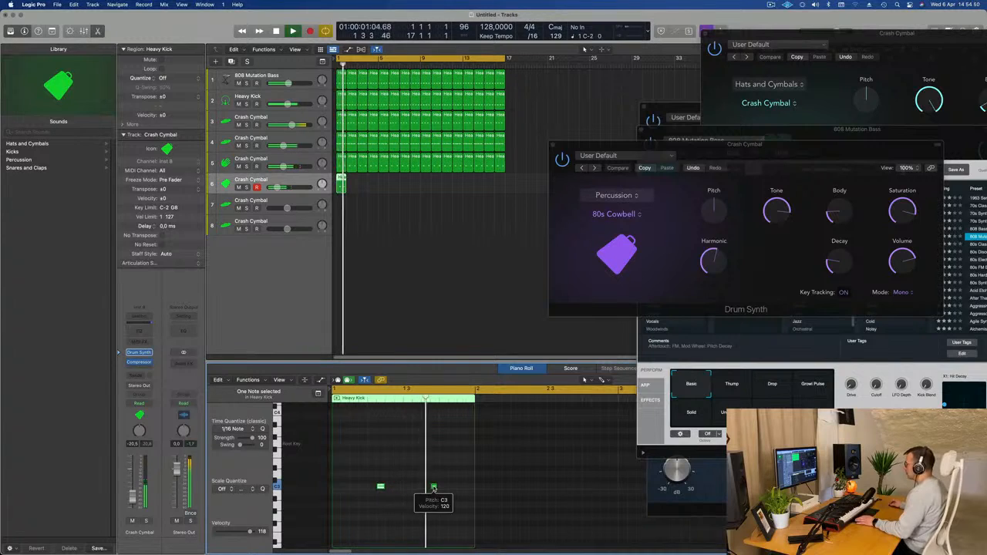
left_click_drag(434, 488, 451, 488)
key("space")
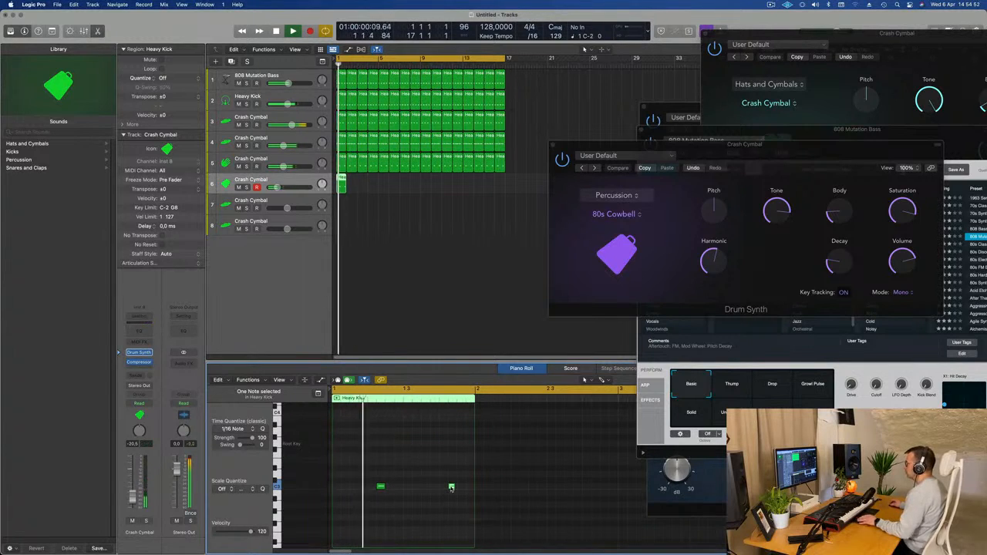
- Repeat the one-bar cowbell region on track 6 until it fills the arrangement up to bar 17
key("super+Left")
left_click_drag(716, 165, 654, 190)
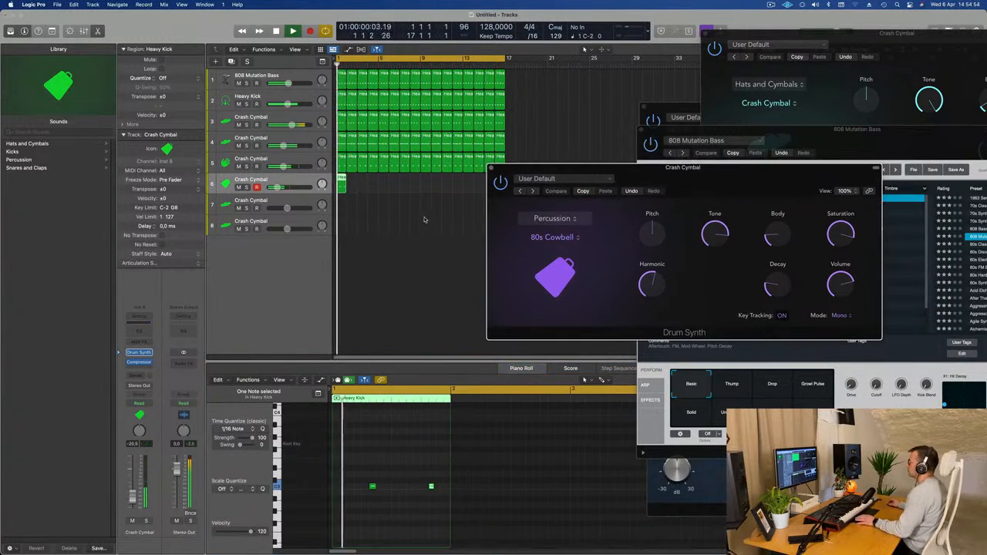
key("super+r")
key("super+r")
key("super+r")
key("super+r")
key("super+r")
key("super+r")
key("super+r")
key("super+r")
key("super+r")
key("super+r")
key("super+r")
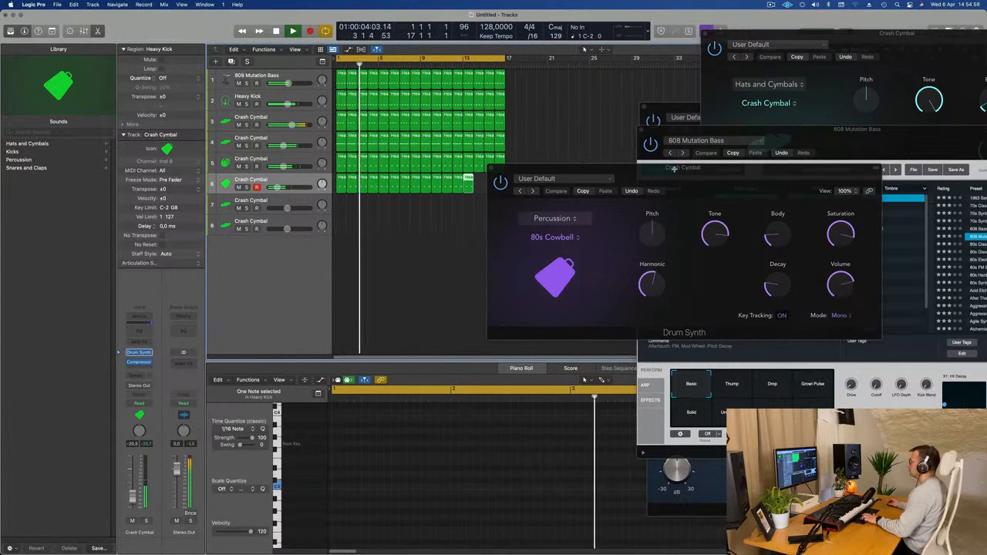
key("super+r")
key("super+r")
key("super+r")
key("super+r")
- Shape the 80s Cowbell during playback with Tone about halfway, high Body, full Saturation, Harmonic slightly above half and minimum Decay
left_click_drag(674, 168, 528, 257)
key("Return")
mouse_move(635, 330)
left_mouse_down()
mouse_move(639, 293)
mouse_move(635, 325)
left_mouse_up()
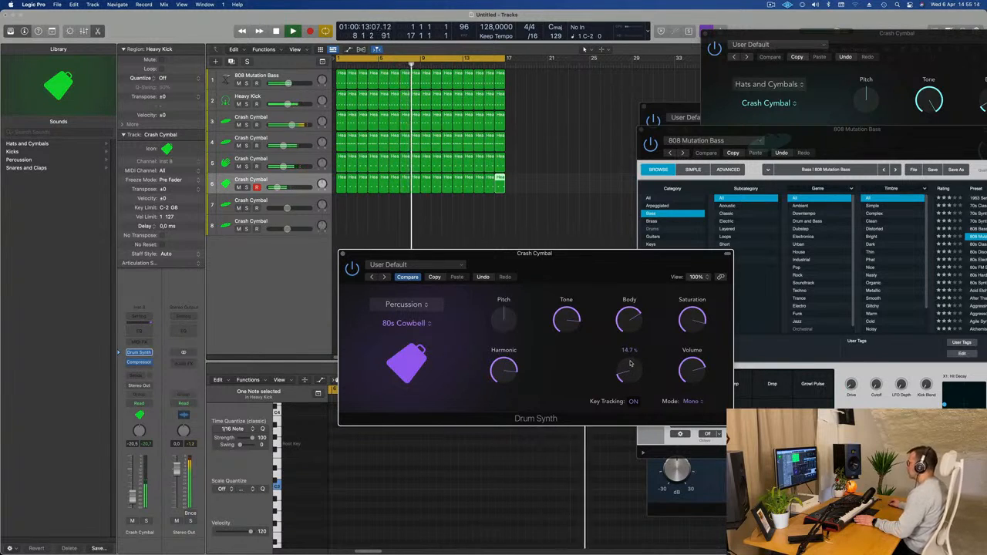
left_click_drag(505, 371, 504, 419)
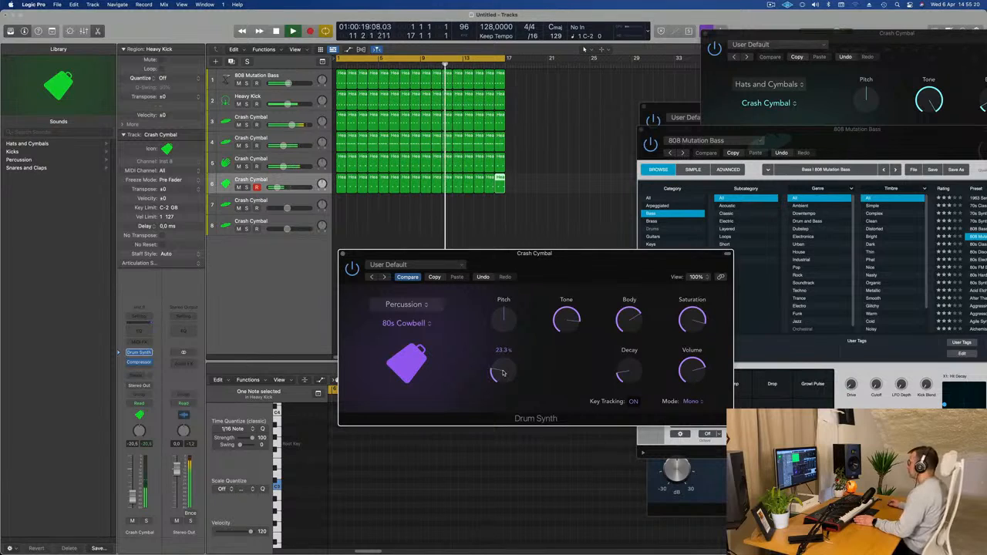
left_click_drag(502, 373, 506, 365)
left_click_drag(634, 366, 631, 369)
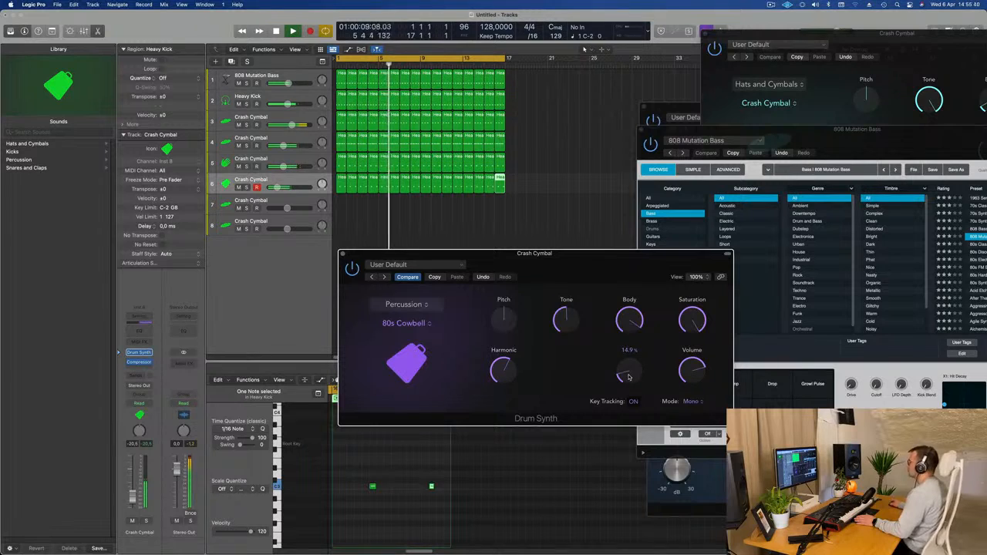
left_click_drag(604, 268, 583, 277)
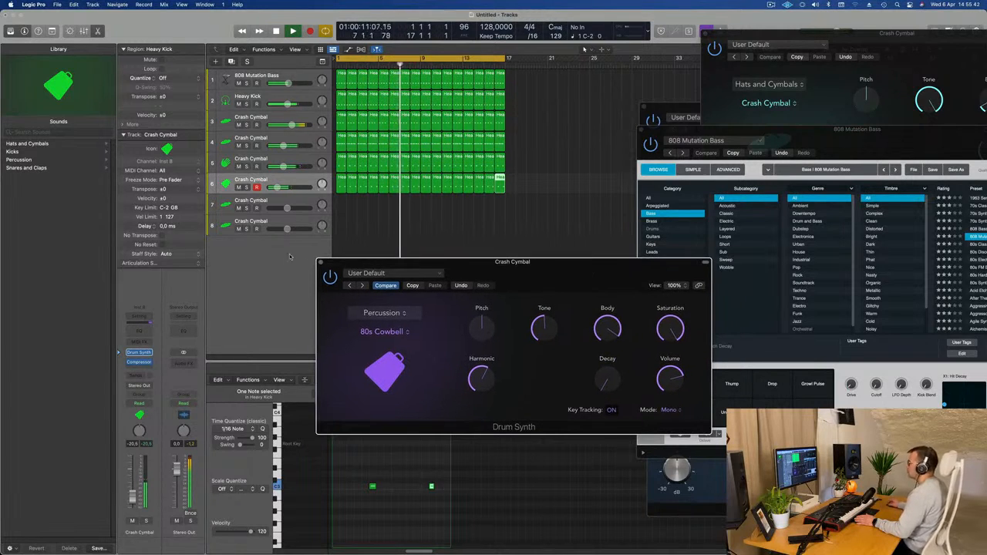
- Send the cowbell track to Bus 1 at about -6.4 dB and insert a Tape Delay on the bus's aux channel
left_click(320, 263)
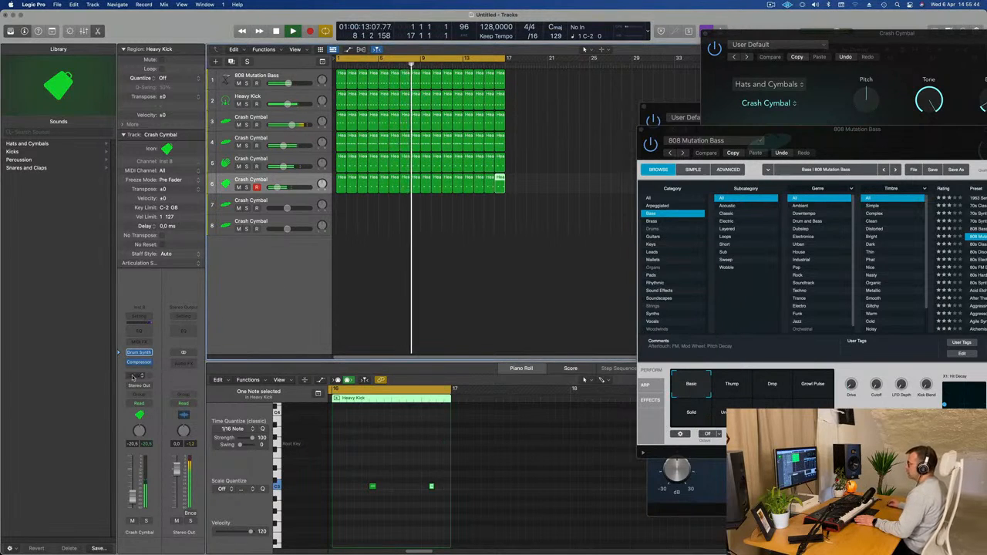
left_click(139, 376)
mouse_move(137, 388)
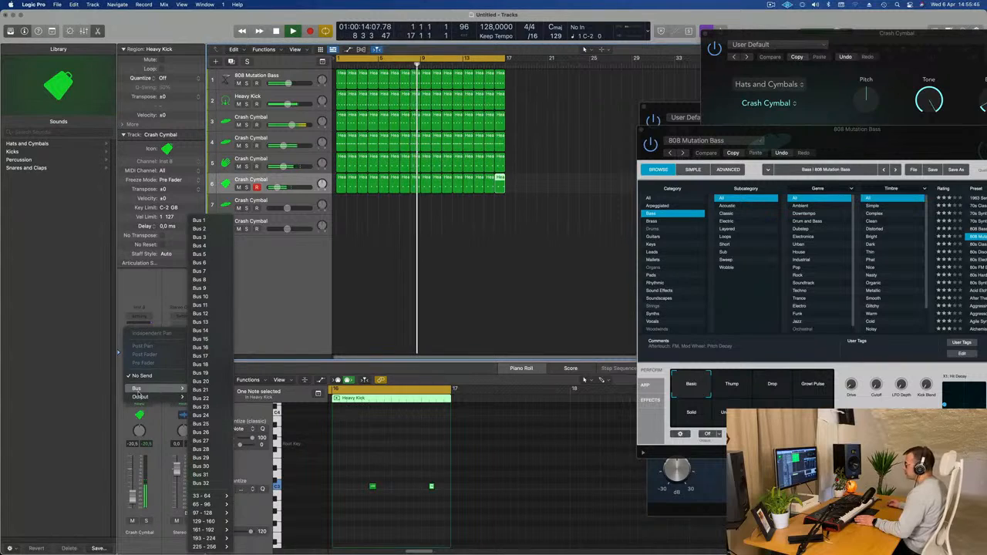
left_click(198, 221)
left_click(138, 364)
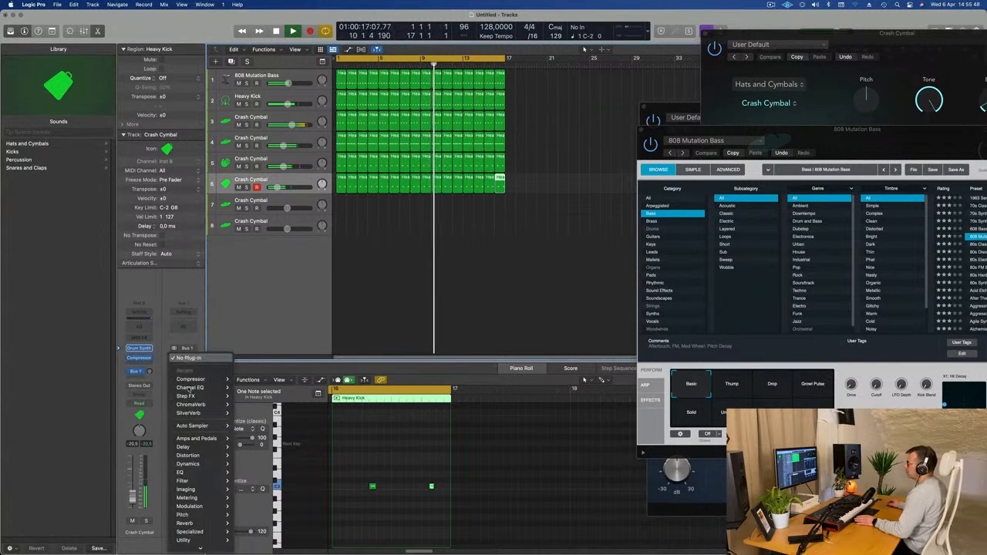
mouse_move(218, 456)
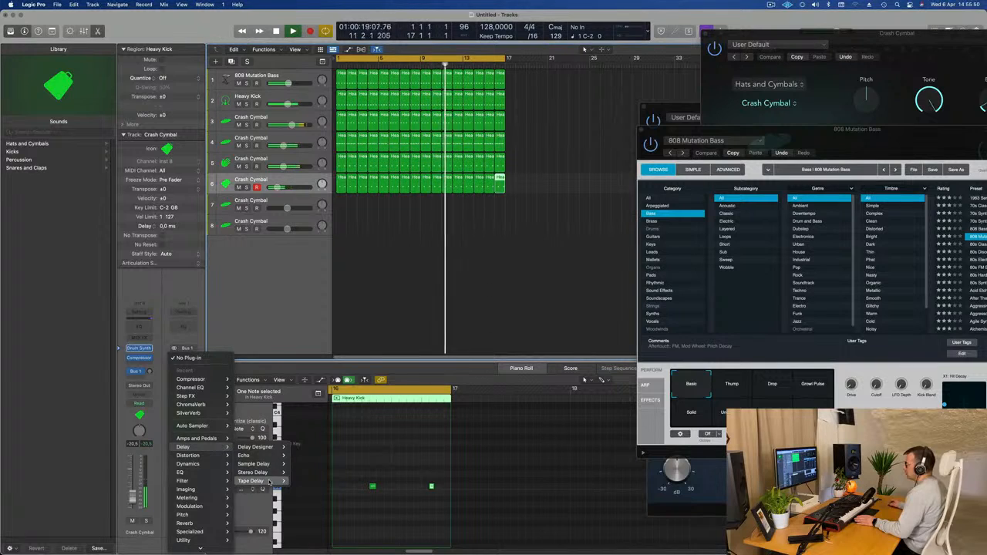
mouse_move(266, 481)
left_click(306, 481)
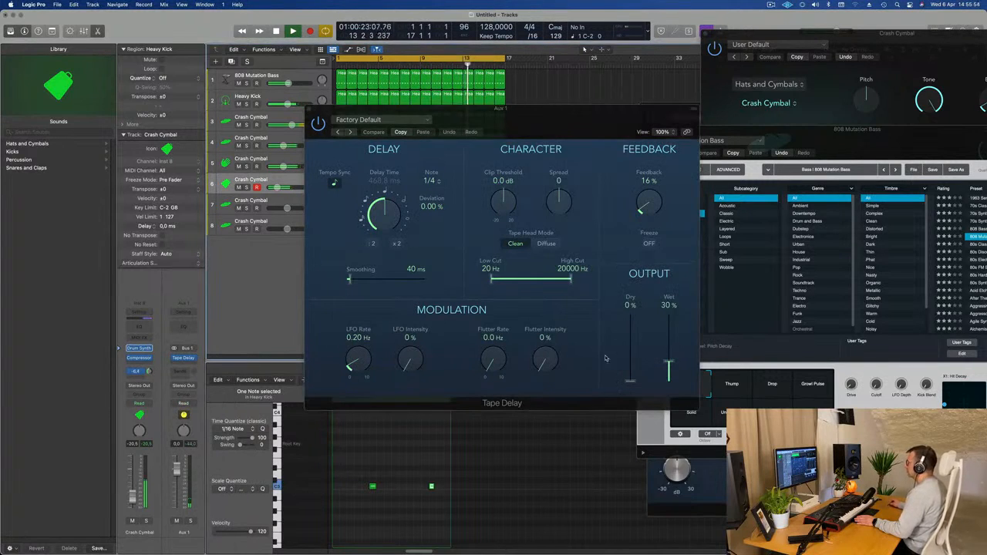
- Audition Tape Delay presets during playback, settle on 1/8 Note Dotted Dub, and raise the cowbell track's volume to -17.0 dB
left_click_drag(667, 362, 530, 306)
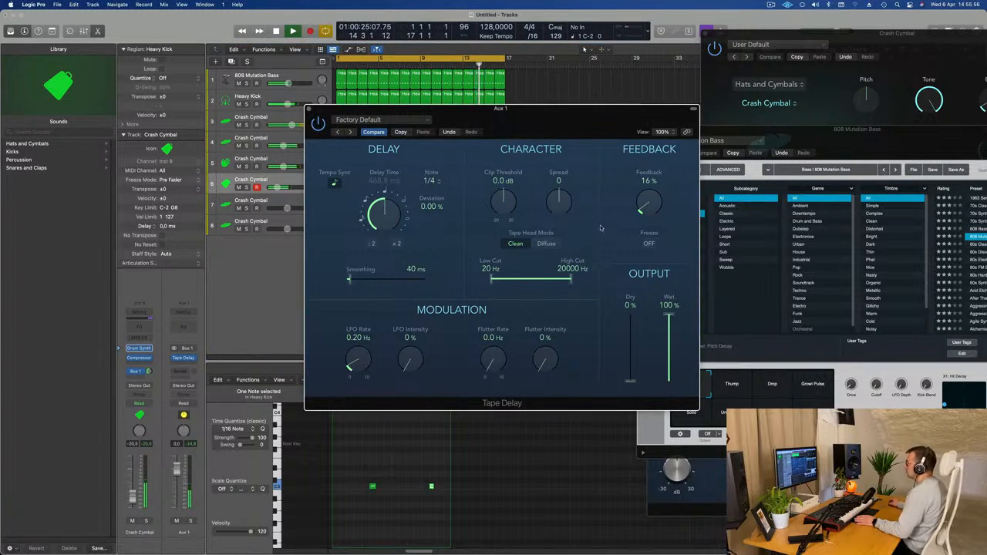
left_click(337, 132)
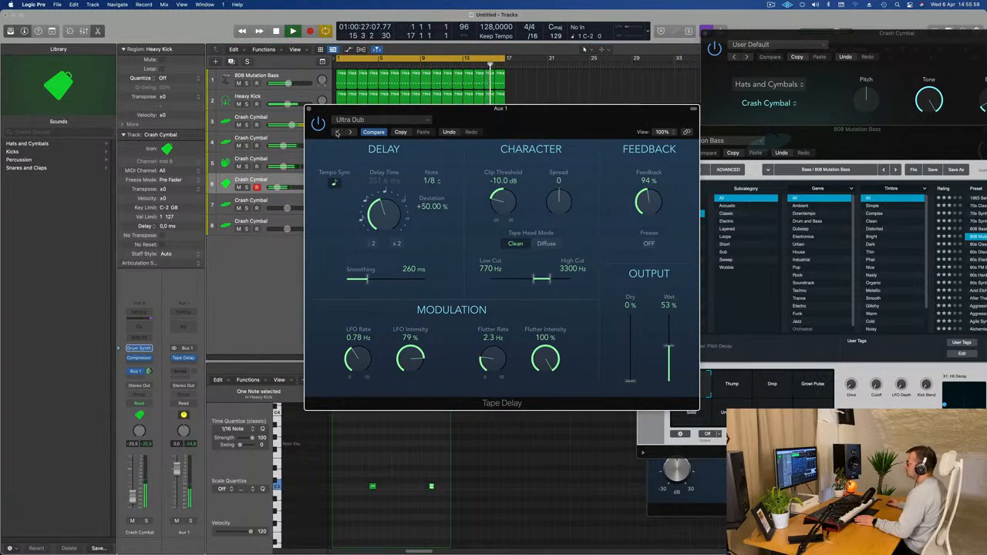
left_click(337, 132)
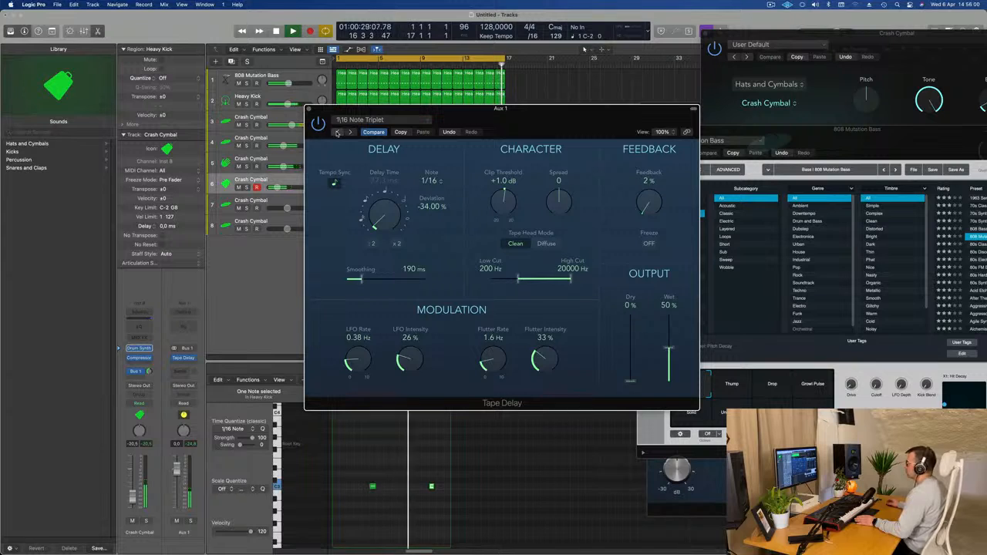
left_click(337, 132)
left_click(337, 132)
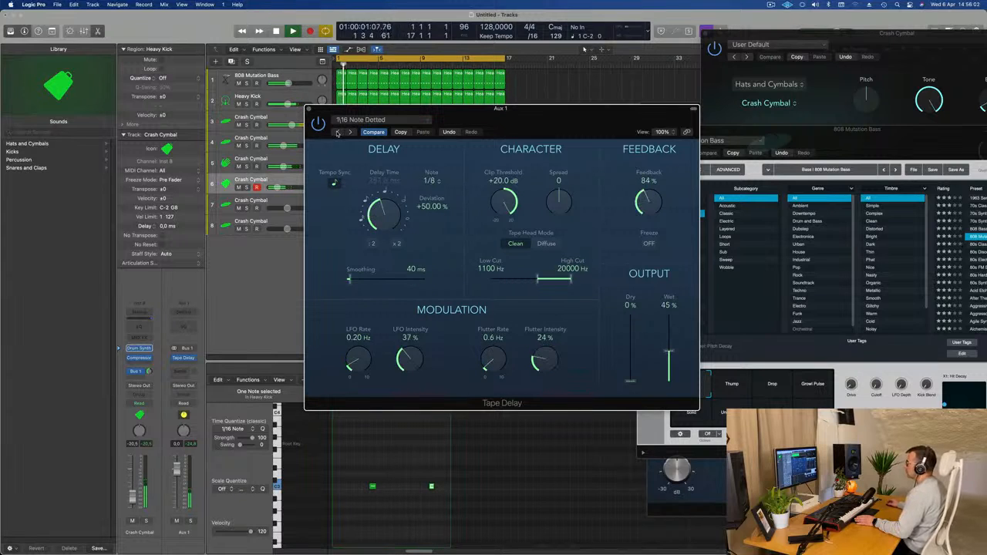
left_click(337, 132)
left_click(337, 132)
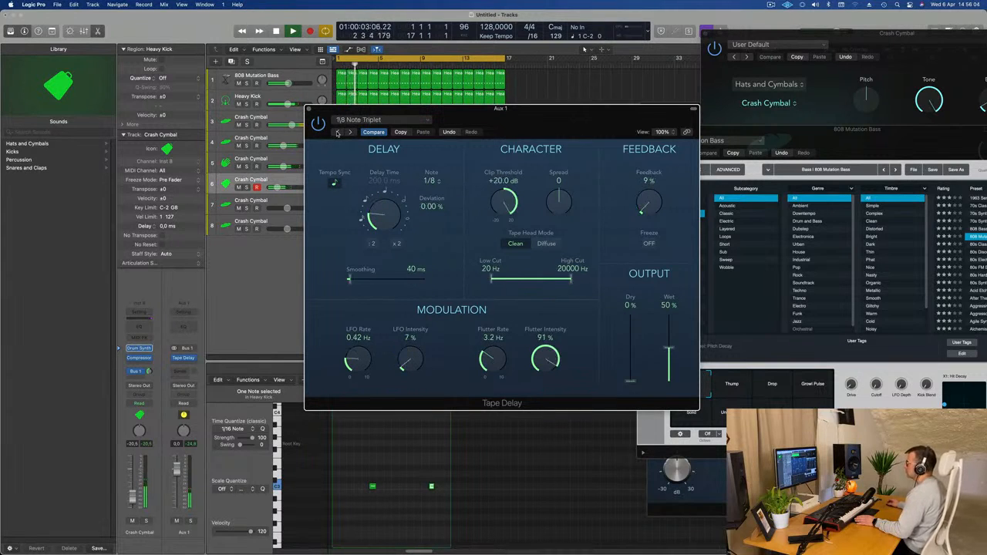
left_click(337, 132)
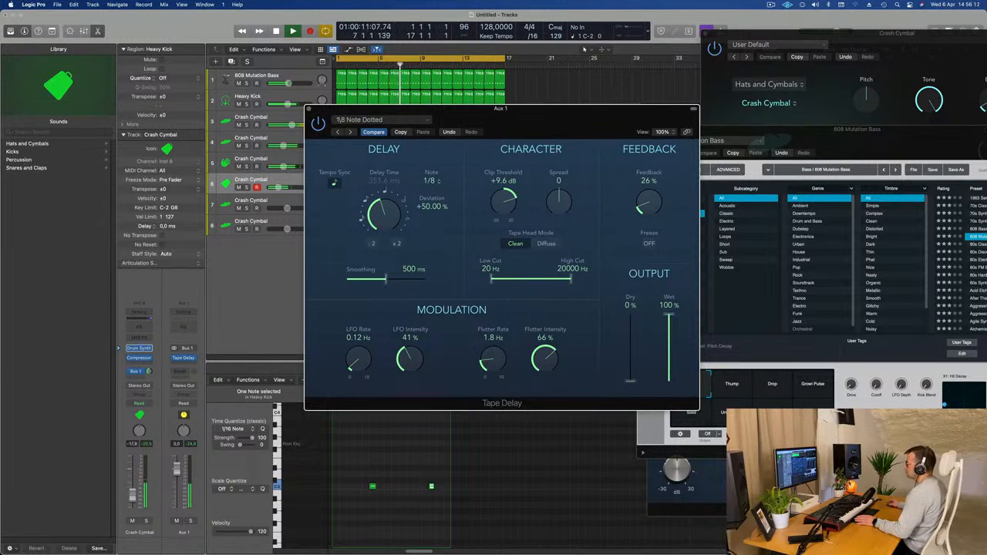
left_click_drag(132, 496, 132, 494)
left_click(337, 132)
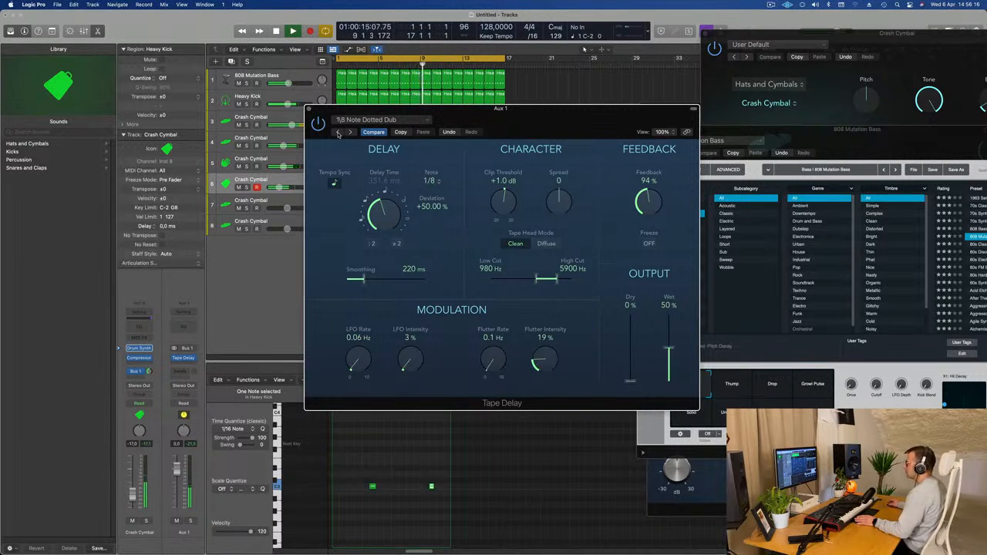
- Raise the cowbell track's volume to -16.0 dB and the Tape Delay's wet output to 100%
left_click_drag(469, 126, 628, 115)
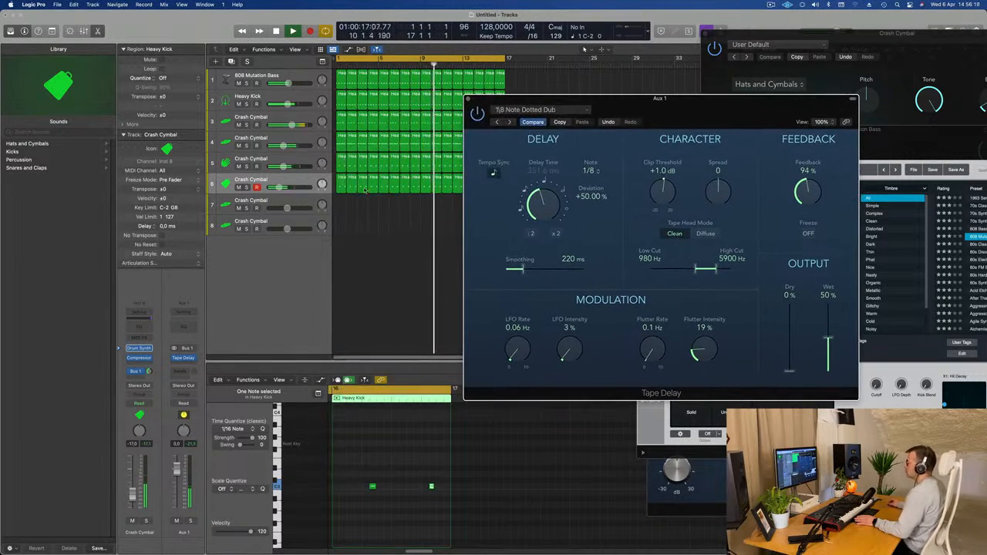
left_click_drag(133, 495, 132, 493)
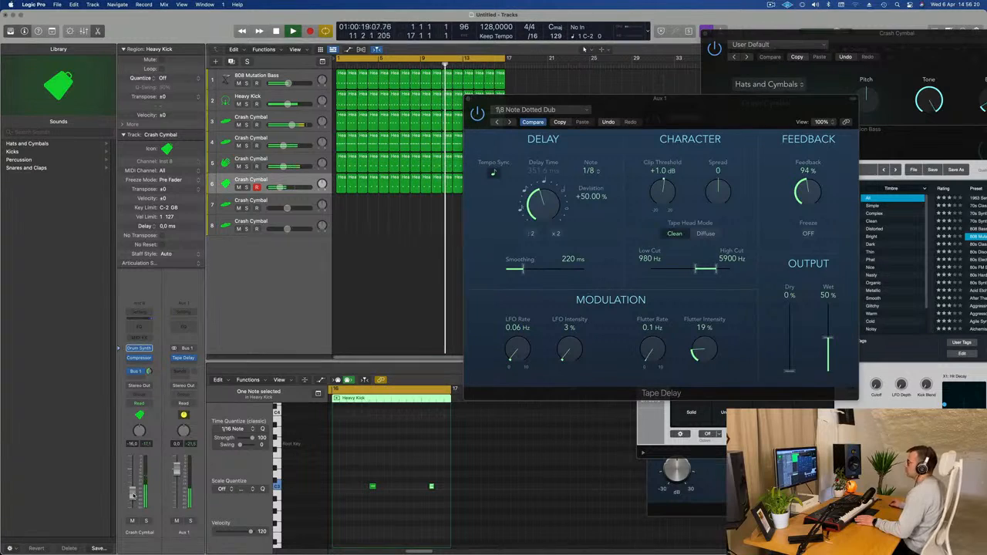
left_click_drag(149, 373, 151, 372)
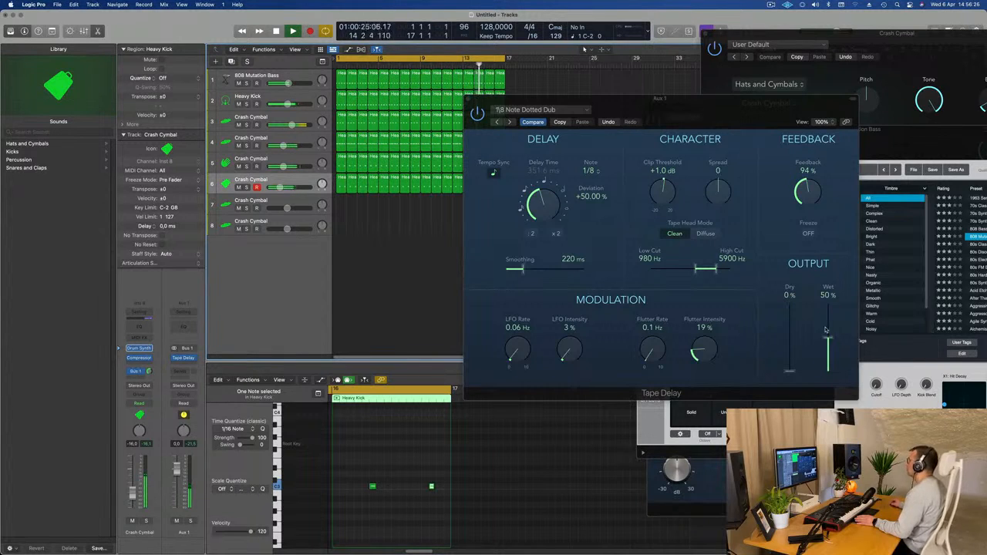
left_click_drag(827, 336, 828, 301)
left_click_drag(646, 98, 616, 112)
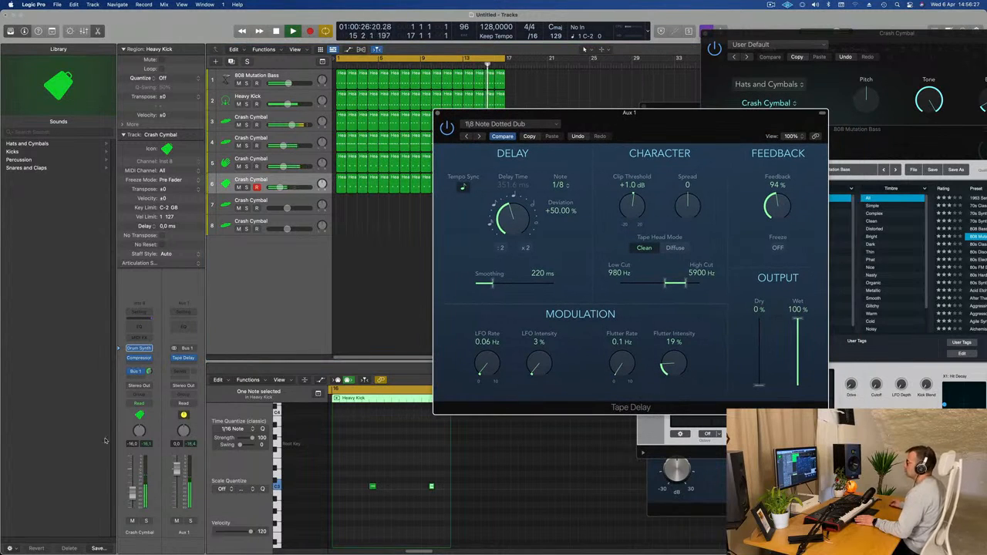
- Lower the cowbell track's send level to Bus 1 during playback and close the Tape Delay window
left_click(150, 374)
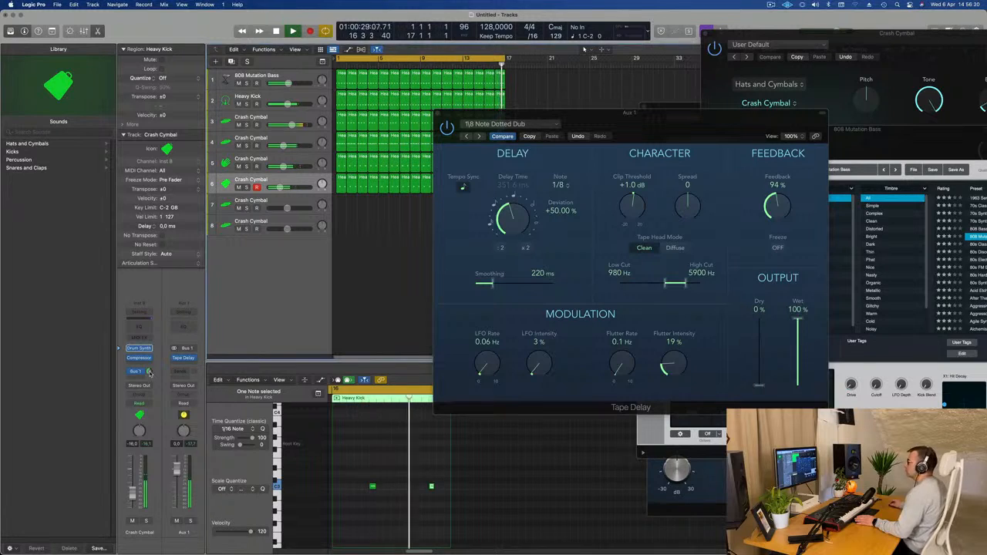
left_click_drag(150, 374, 150, 380)
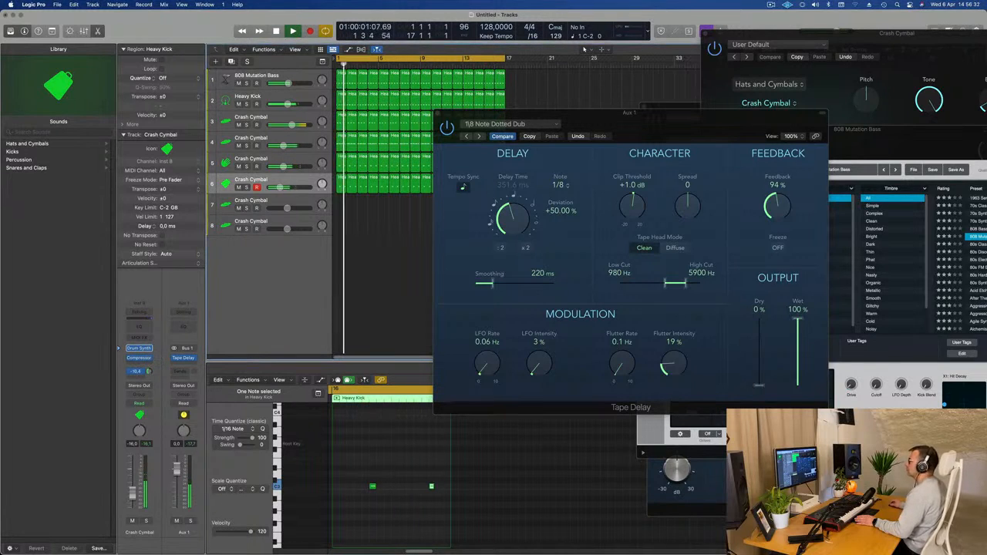
left_click_drag(654, 128, 531, 245)
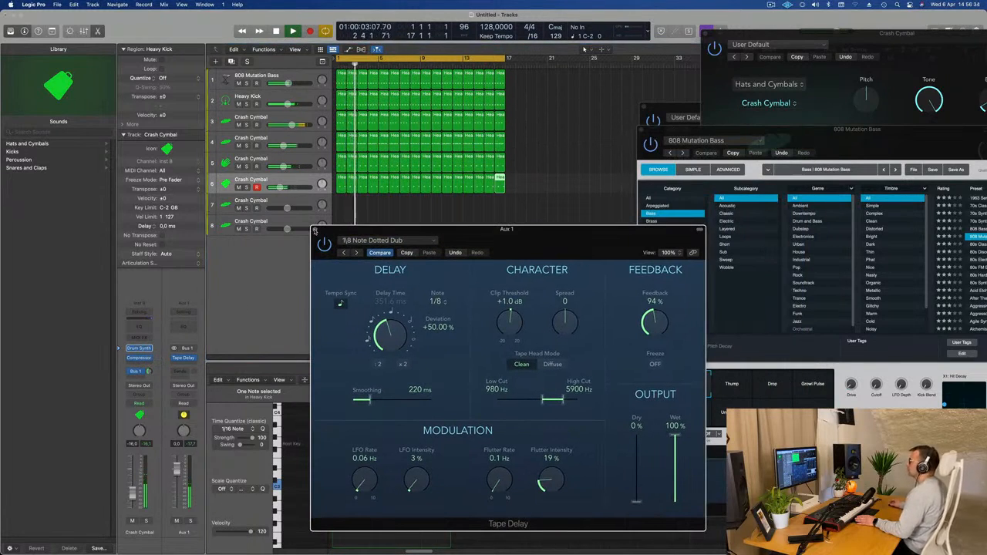
left_click(314, 230)
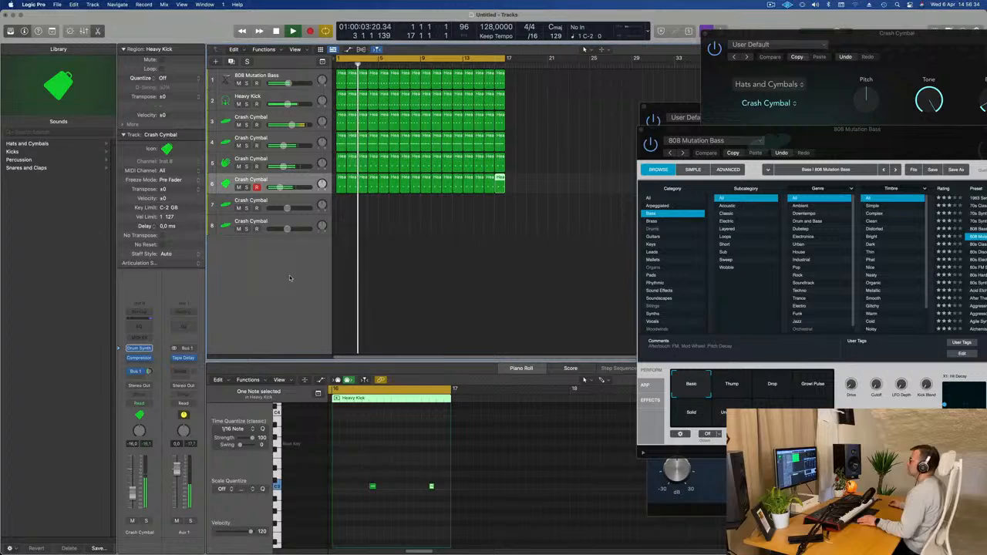
- Duplicate the cowbell track with its settings and move the bar 1 cowbell region onto the duplicate
left_click(304, 186)
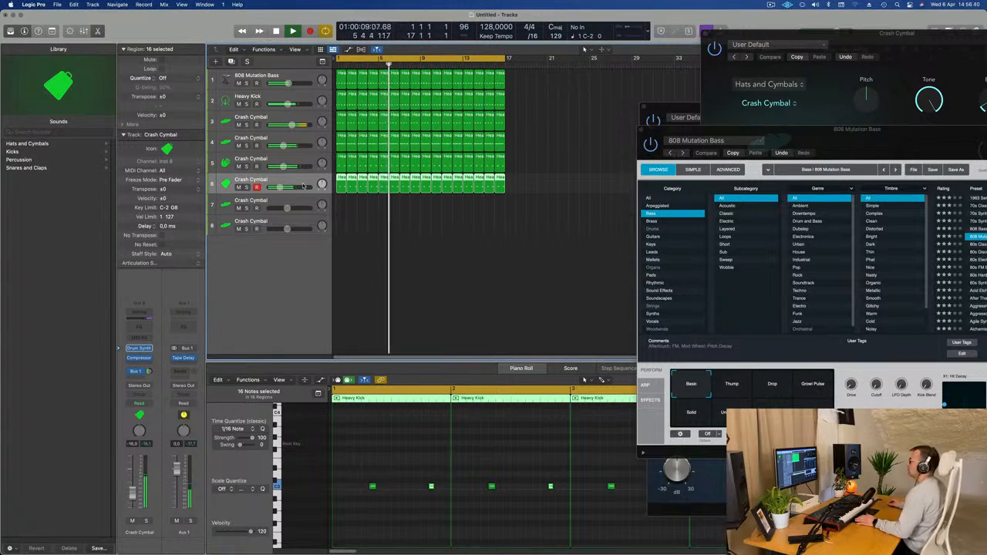
key("space")
left_click(231, 61)
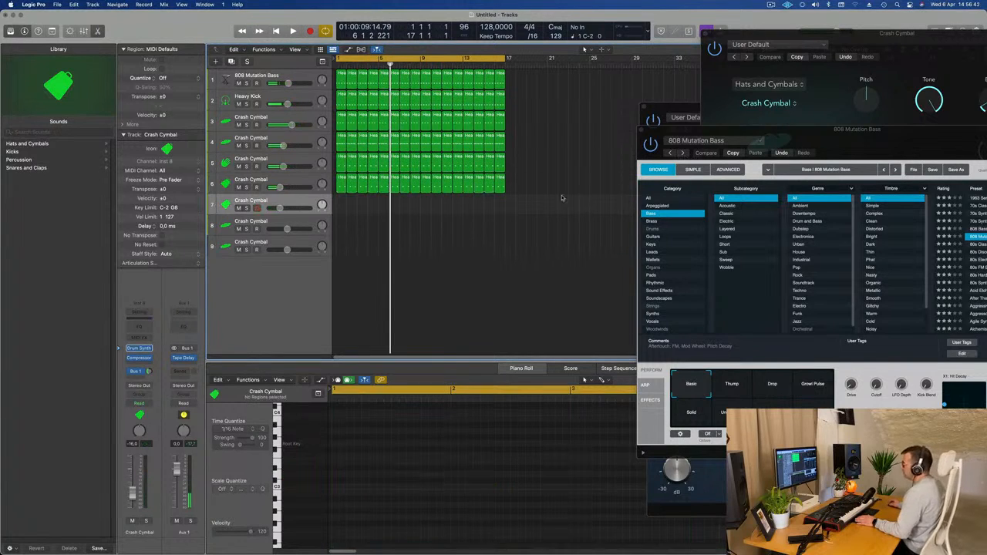
left_click(341, 185)
left_click_drag(339, 207, 341, 206)
key("Return")
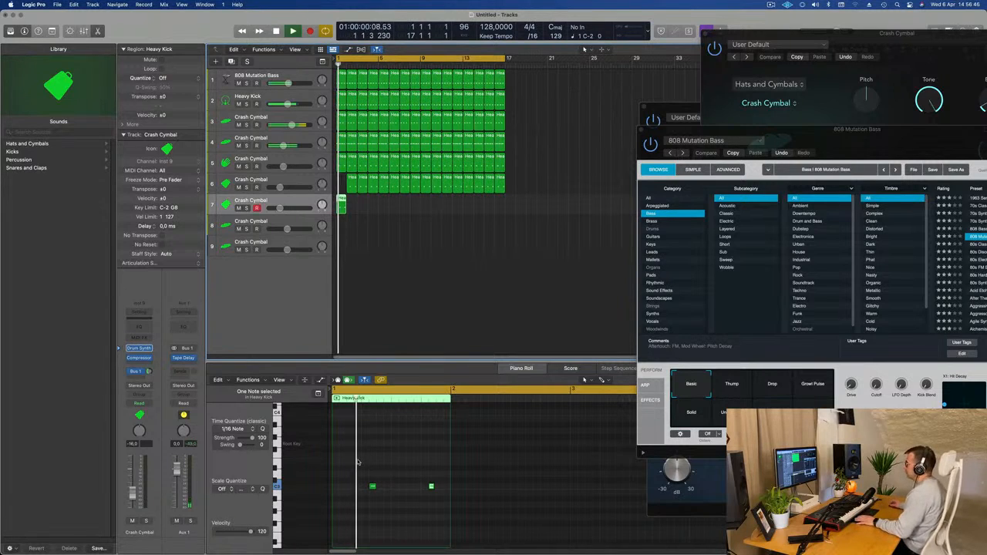
key("space")
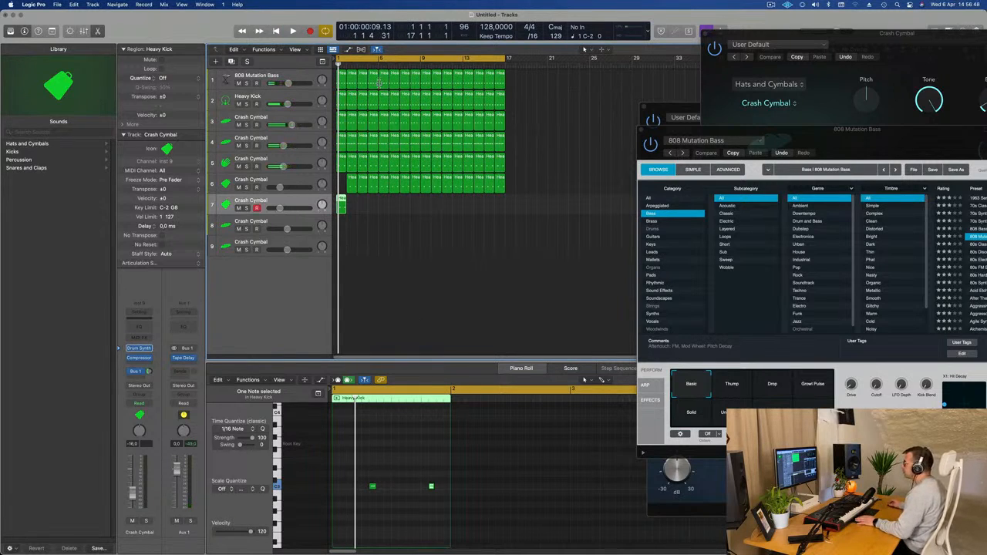
- Duplicate the 808 Mutation Bass track, place the duplicate first in the track list and move the one-bar cowbell region onto it
left_click(253, 76)
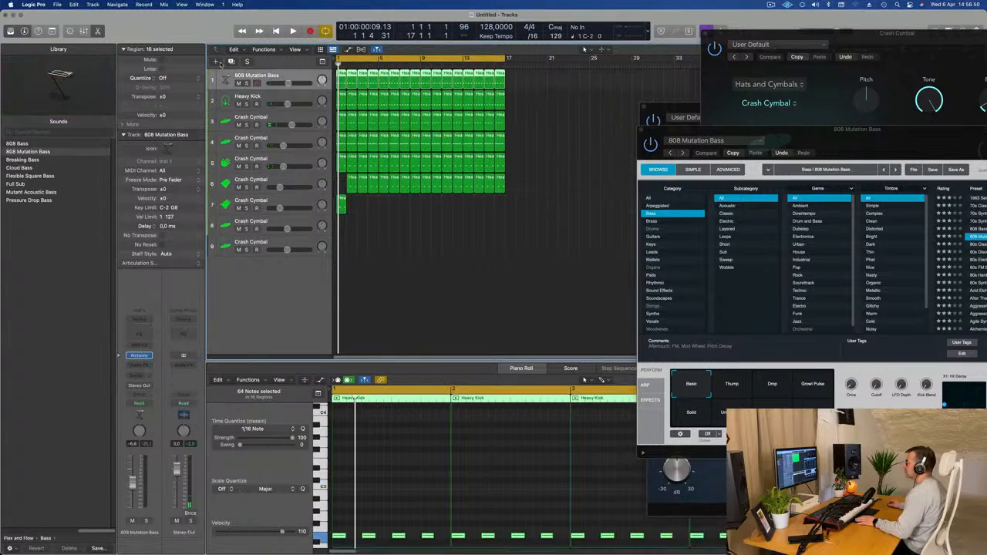
key("super+d")
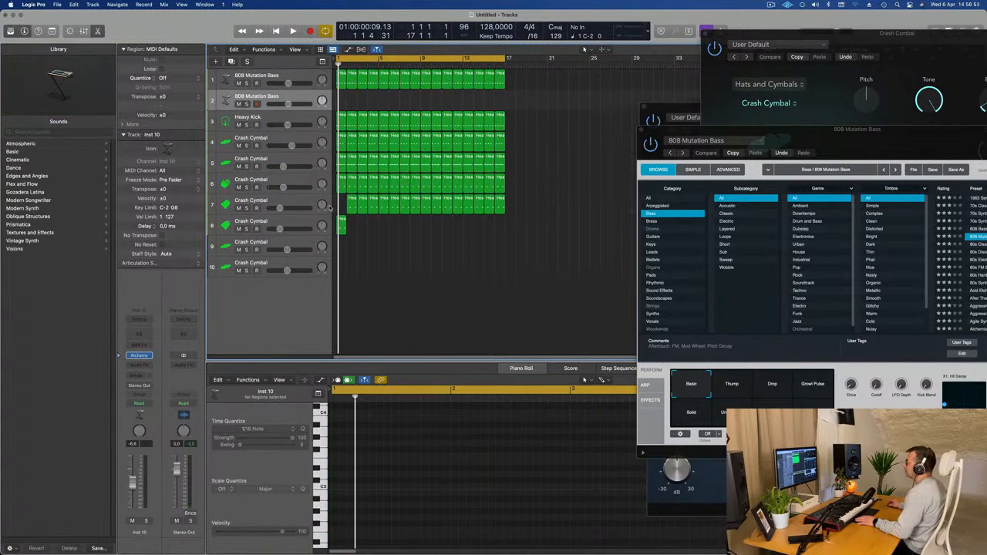
left_click_drag(341, 223, 303, 78)
key("space")
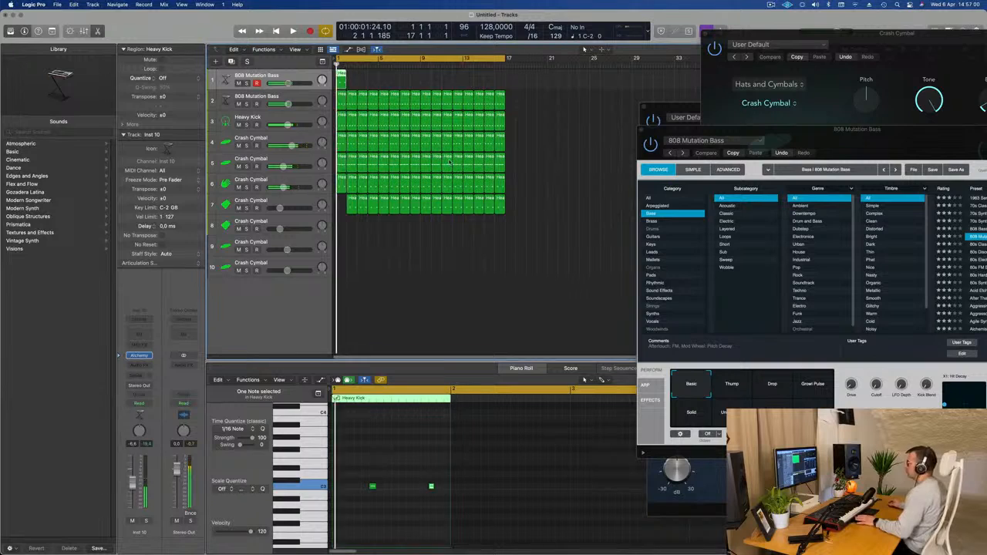
- Copy the bar 2 cowbell region into the empty bar 1 of its track and hide the plug-in windows
mouse_move(349, 205)
left_mouse_down()
mouse_move(340, 208)
mouse_move(352, 206)
left_mouse_up()
key("v")
key("space")
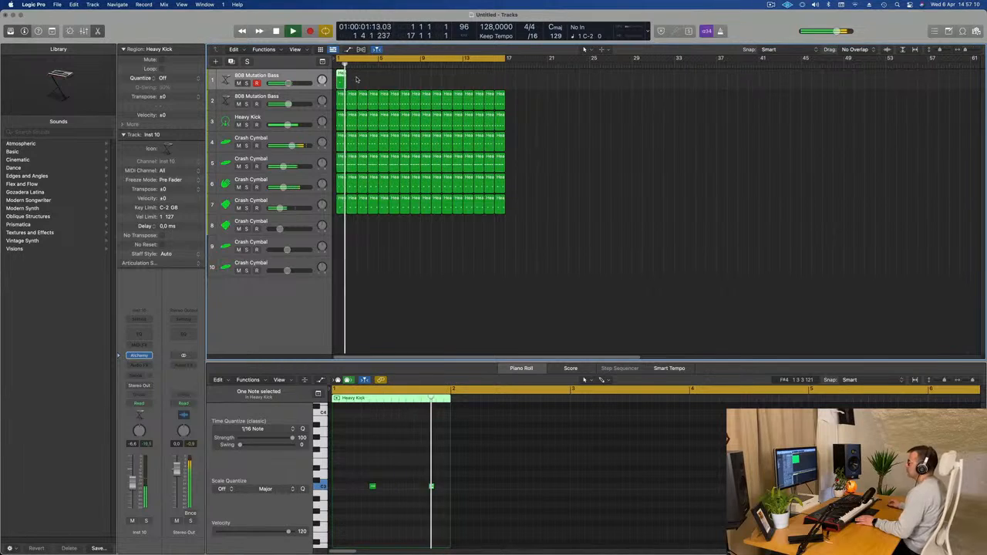
- Delete the first note of the new bass region and move the remaining C3 note a sixteenth later
left_click_drag(359, 470, 384, 508)
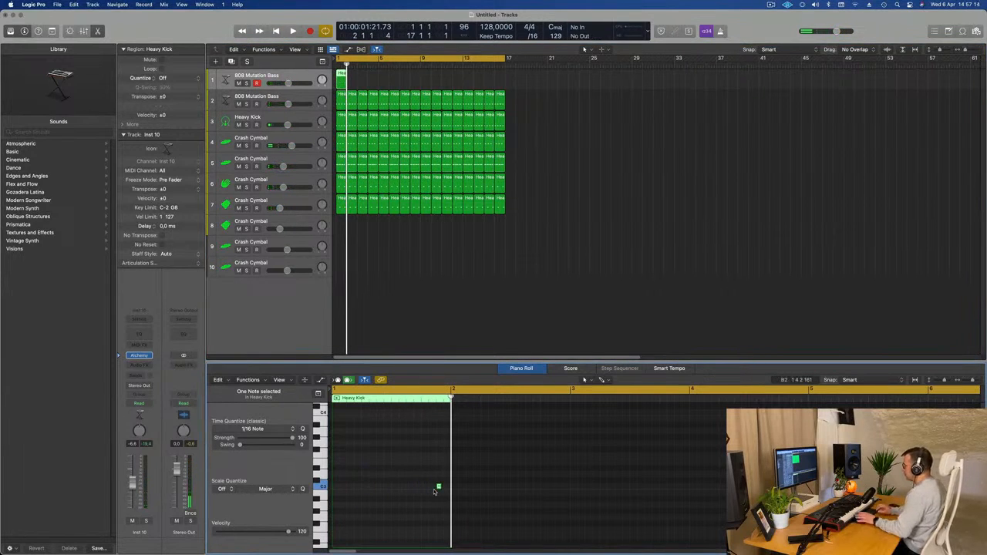
key("space")
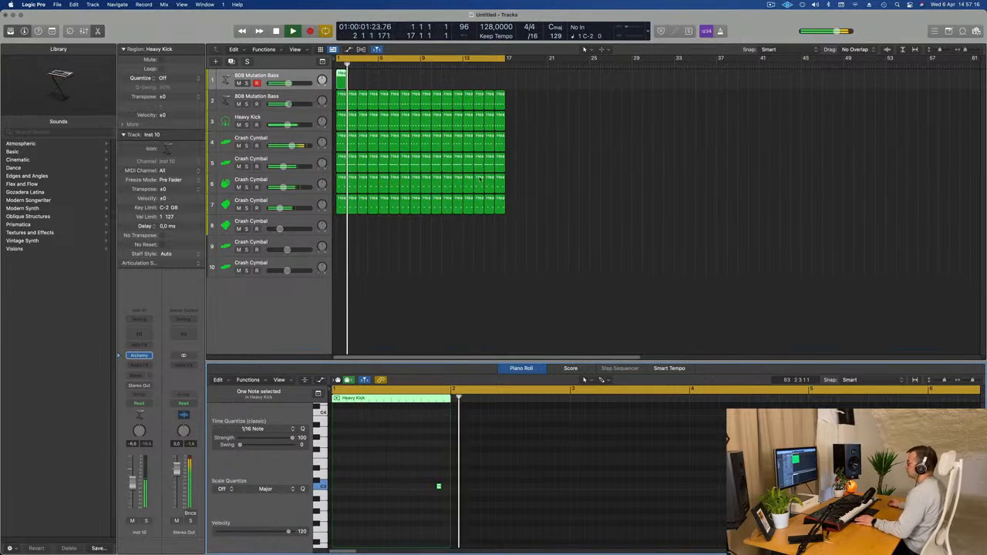
- Repeat the one-bar region on the new bass track until it fills the arrangement up to bar 17
key("Return")
left_click_drag(367, 83, 330, 78)
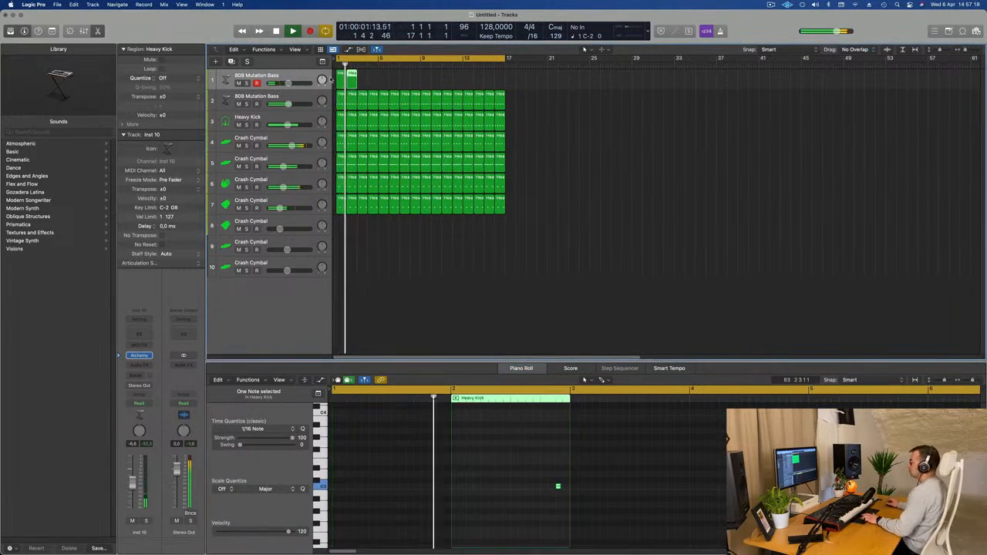
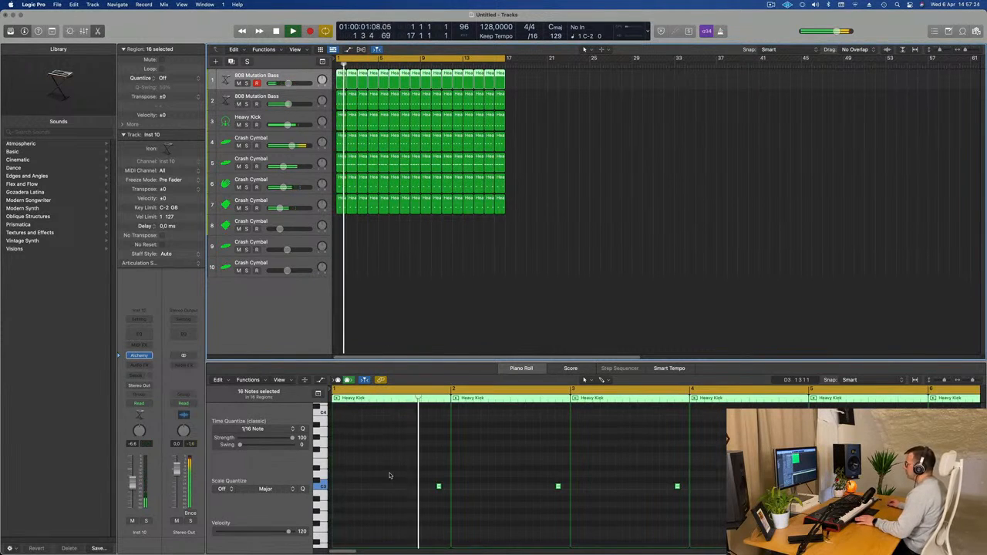
- Try all notes of the new bass track one octave higher during playback and return them to C3
left_click(389, 473)
key("super+a")
key("alt+shift+Up")
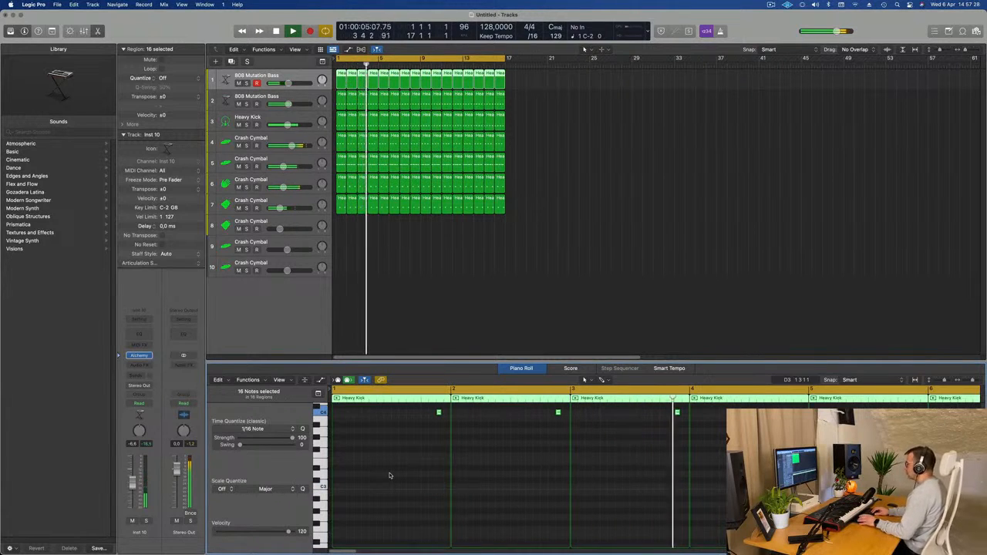
key("alt+shift+Down")
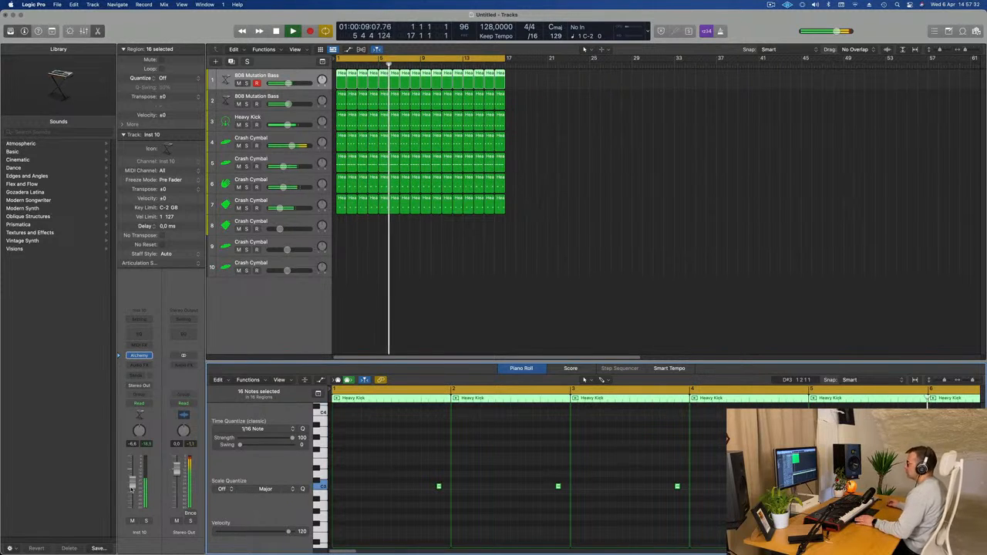
- Open Alchemy on the new bass track and audition the presets 80s Classic Synth Bass, 80s FM Bass Attack and 80s Hard Bass
left_click(139, 355)
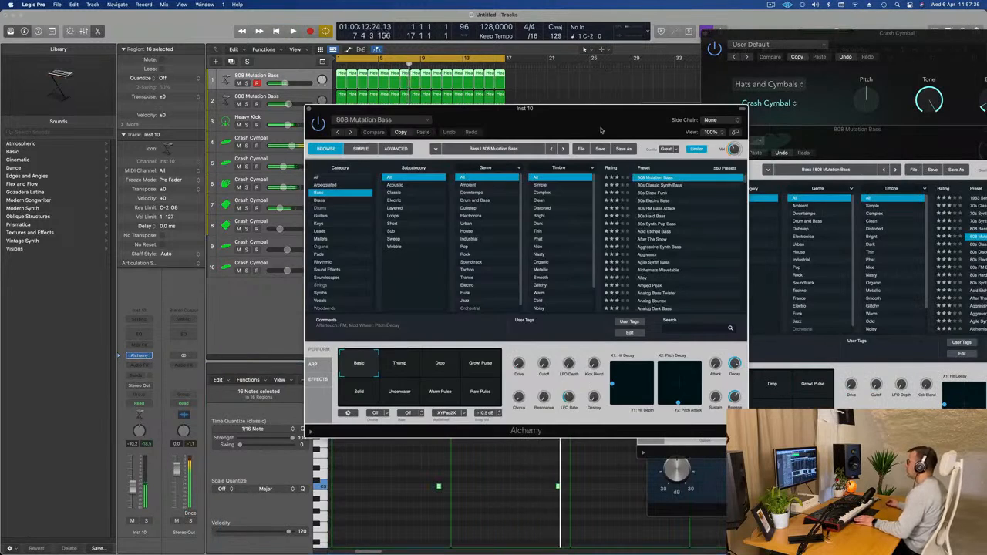
left_click_drag(600, 130, 624, 174)
left_click(621, 192)
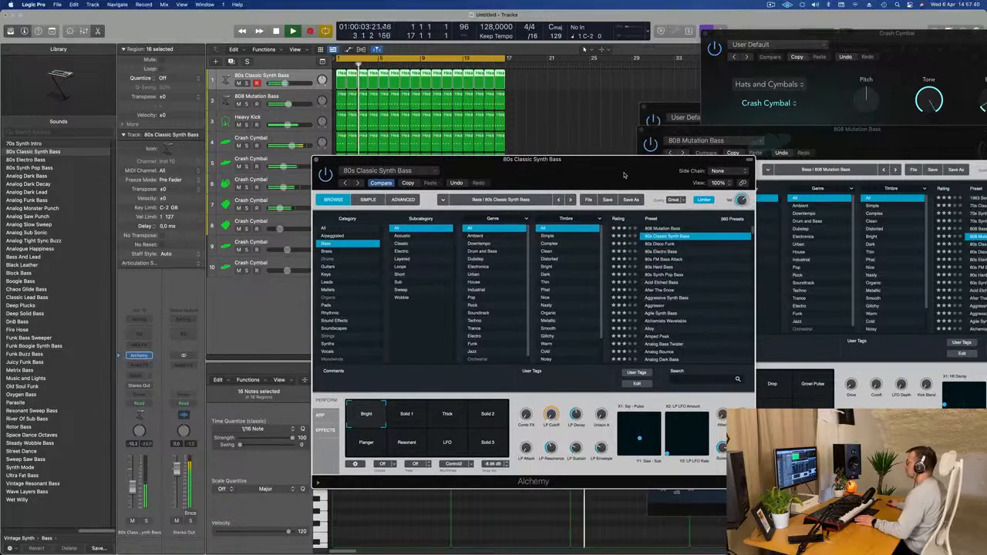
left_click(668, 259)
left_click(662, 268)
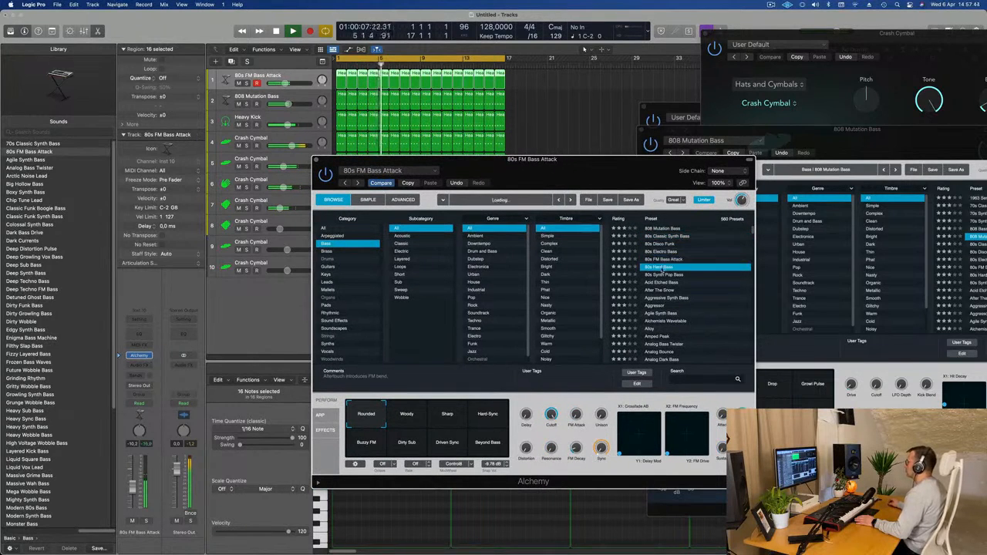
- Move the Alchemy window off the piano roll and transpose all notes of the new bass track one octave down
left_click_drag(588, 161, 782, 133)
left_click(465, 495)
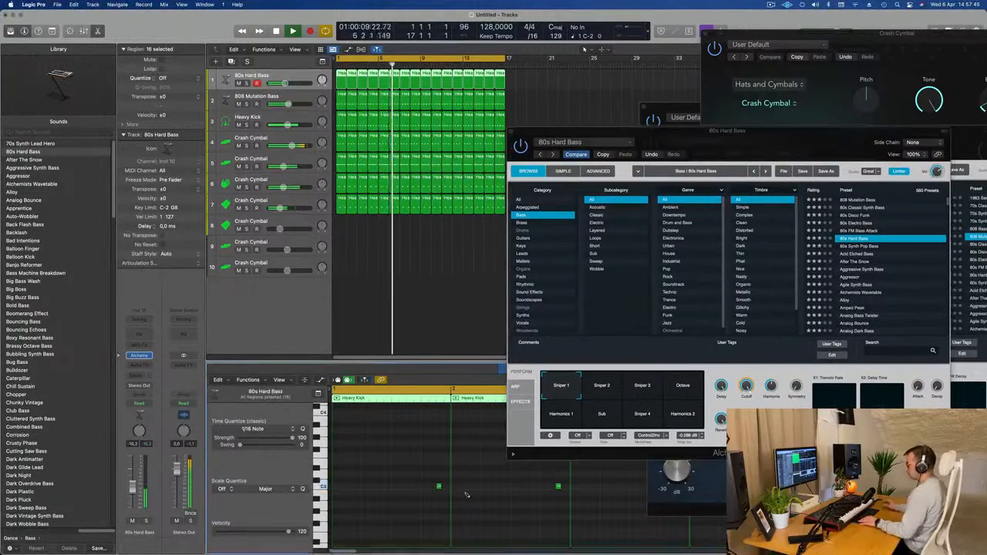
key("super+a")
key("alt+shift+Down")
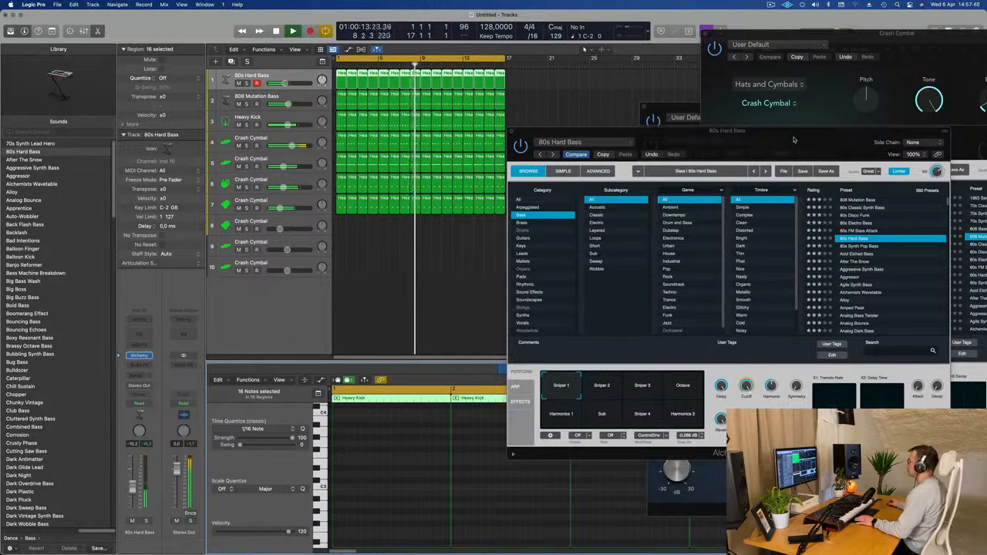
- Try the Alchemy presets Acid Etched Bass, After The Snow and Agile Synth Bass, and load Aggressive Synth Bass on the new bass track
left_click_drag(793, 140, 541, 118)
left_click(603, 232)
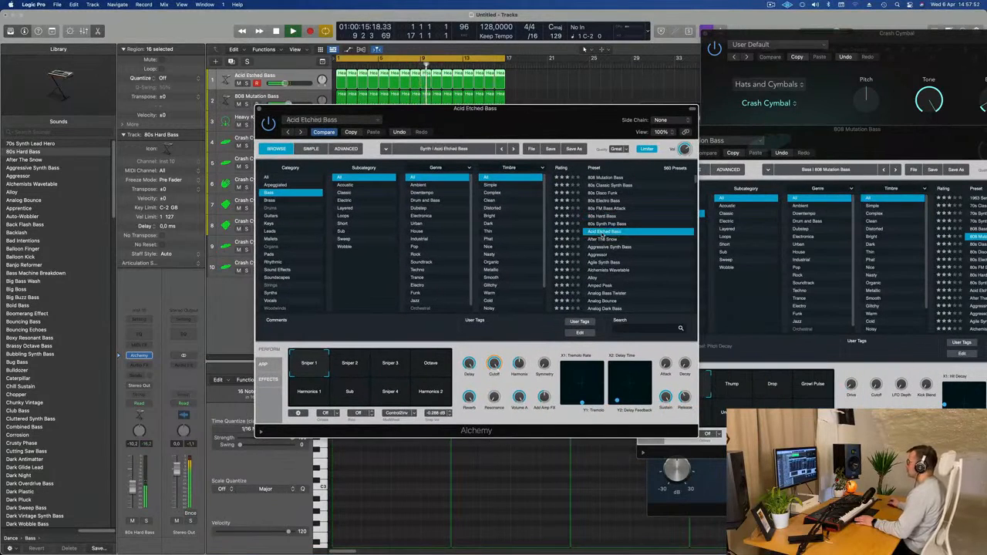
left_click(604, 239)
left_click_drag(589, 135, 645, 104)
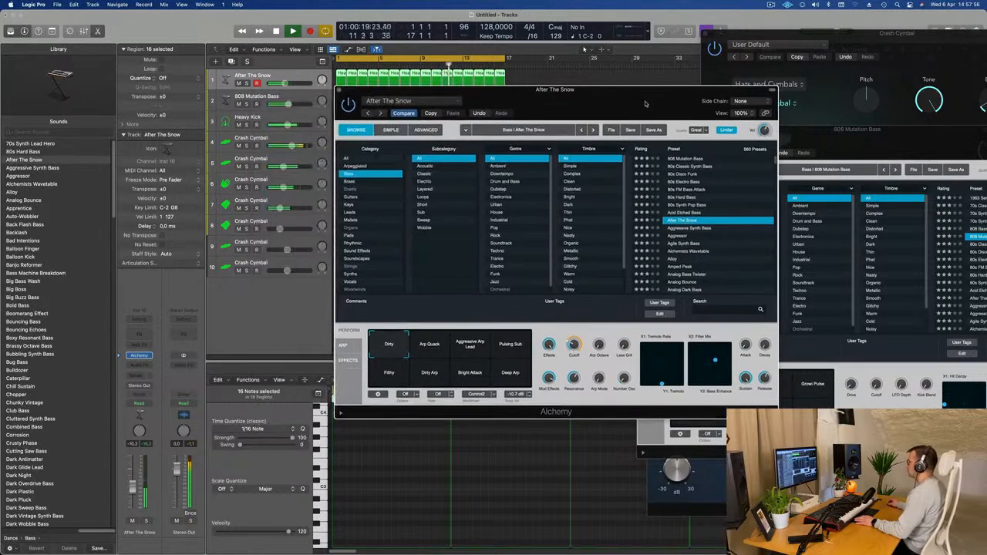
left_click(683, 243)
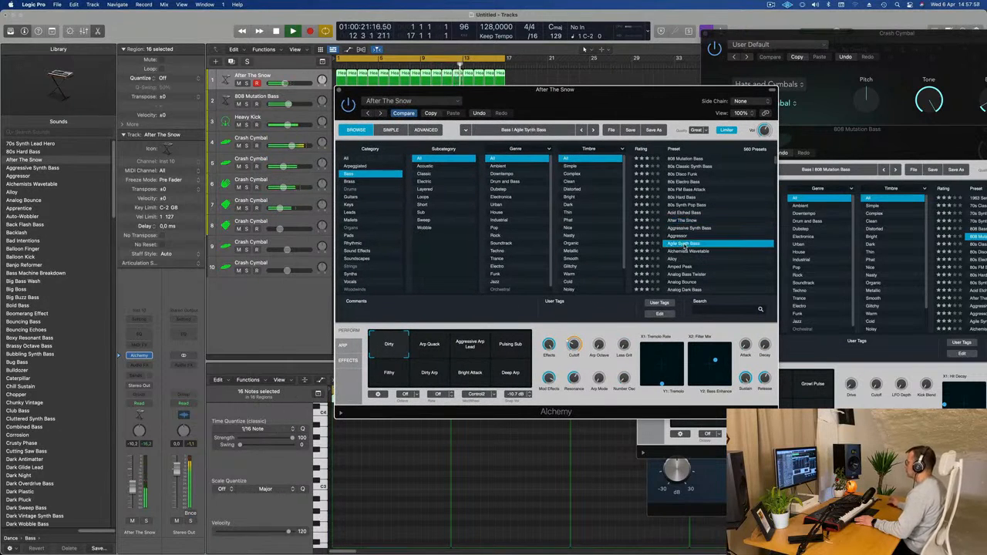
left_click(688, 229)
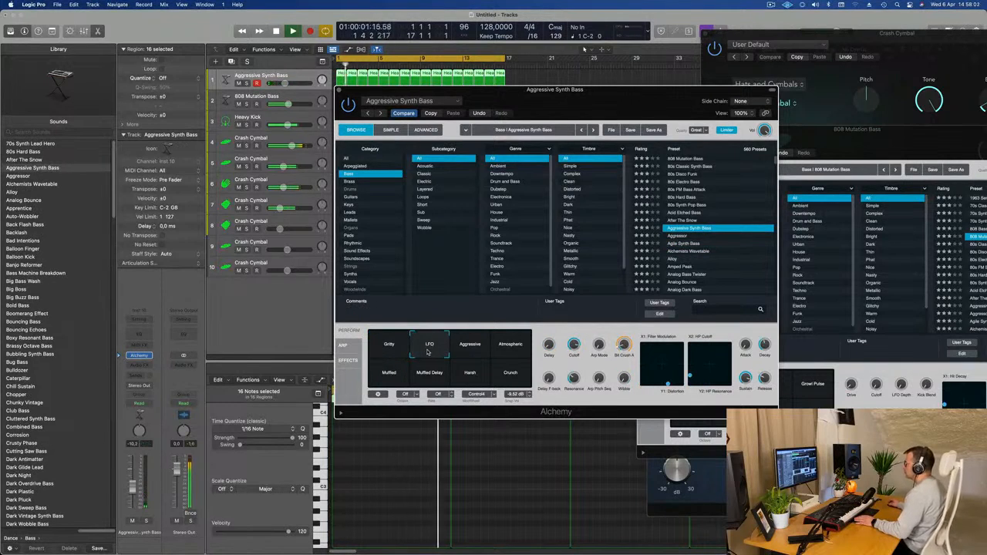
- Audition the Aggressive, Atmospheric, Muffled, Muffled Delay, Harsh and Crunch snapshots of Aggressive Synth Bass and choose Gritty
left_click(463, 347)
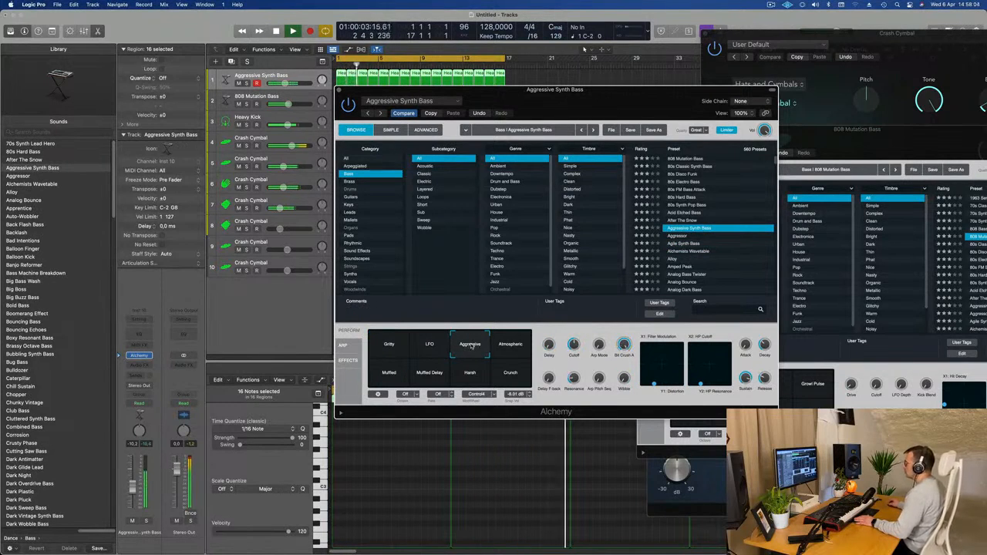
left_click(510, 345)
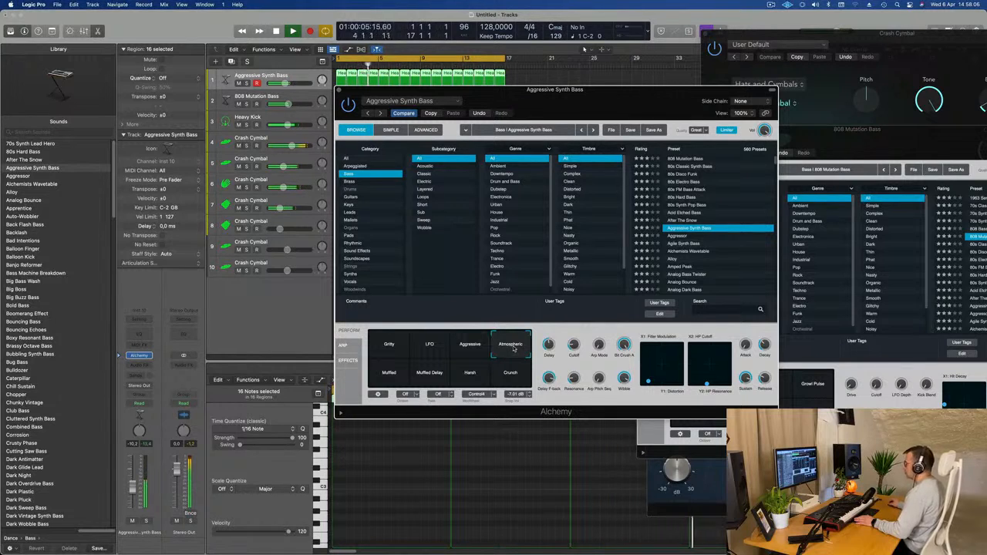
left_click(390, 378)
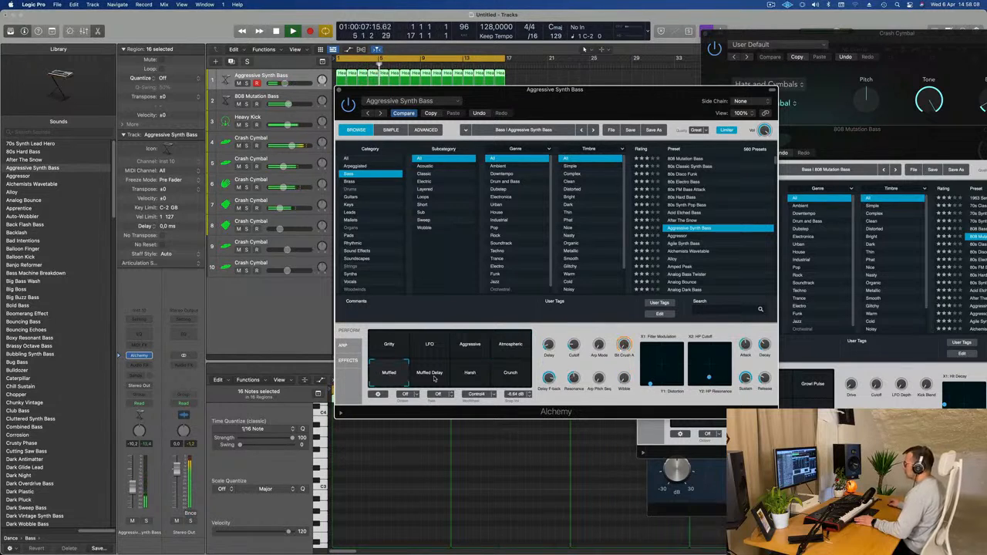
left_click(429, 377)
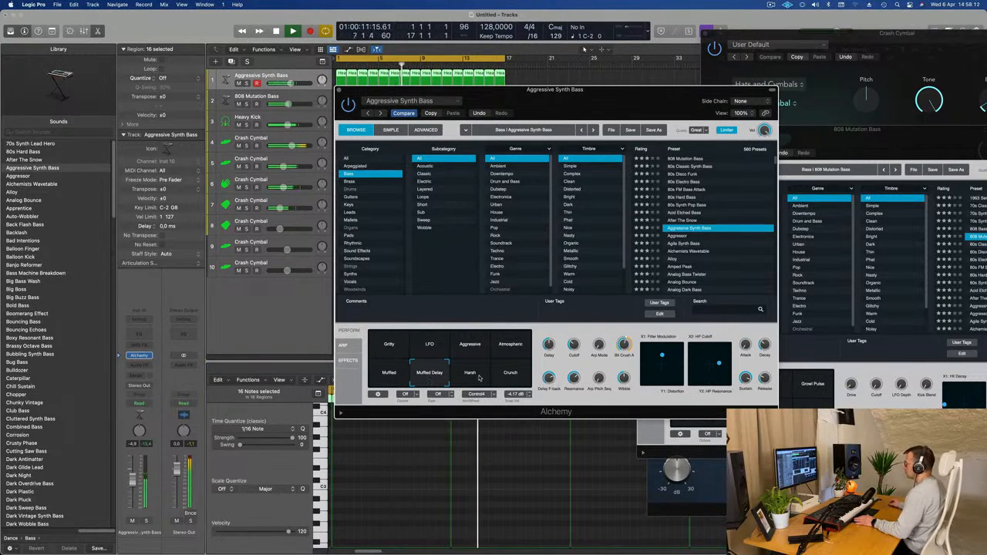
left_click(478, 377)
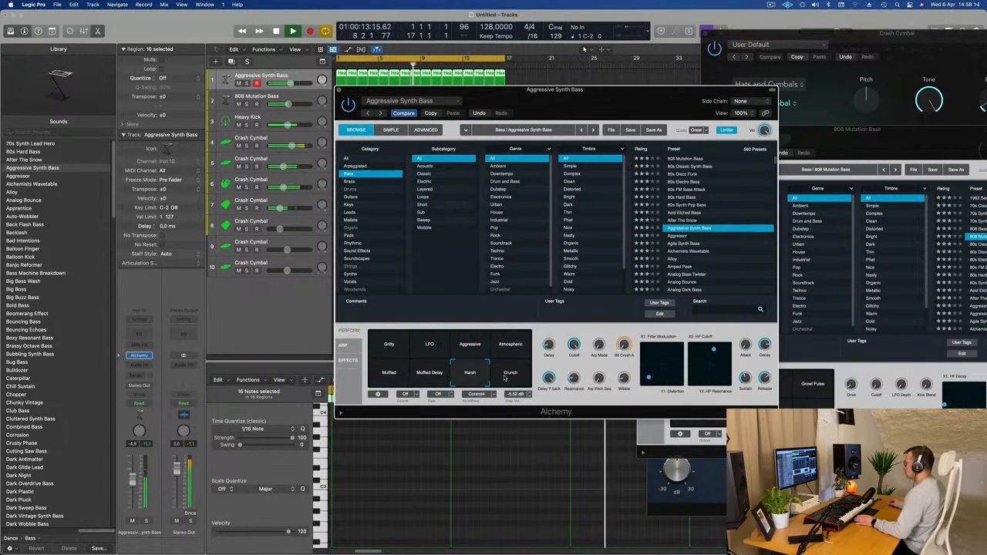
left_click(505, 377)
left_click(387, 348)
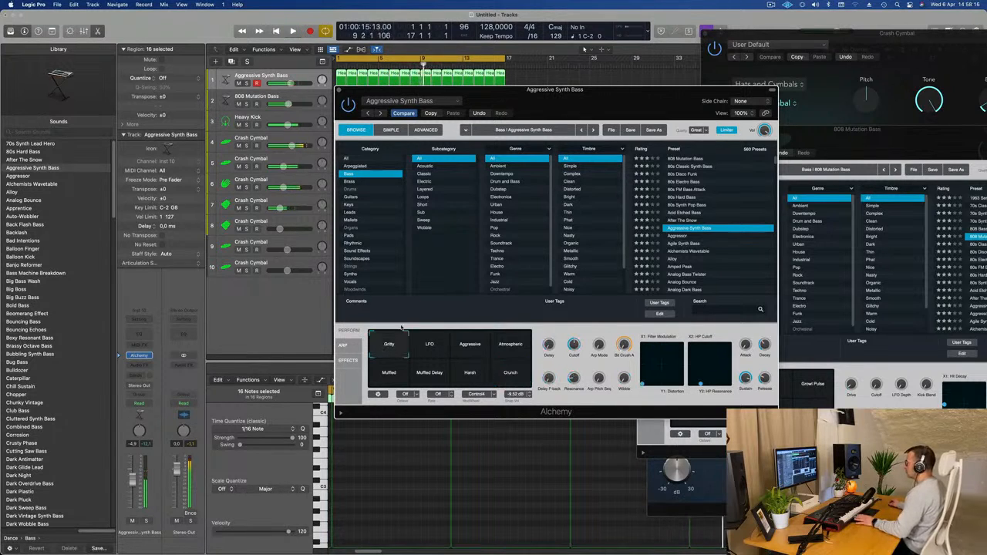
- Bring the Aggressive Synth Bass notes into view in the piano roll and select them all
left_click_drag(462, 102, 655, 105)
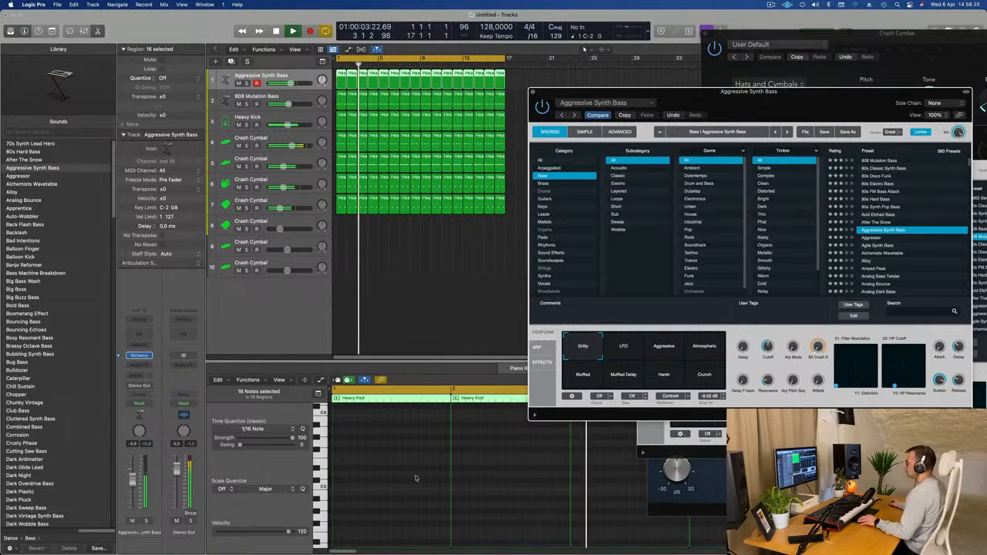
scroll(429, 254, "down", 1)
scroll(443, 468, "down", 3)
scroll(441, 468, "down", 2)
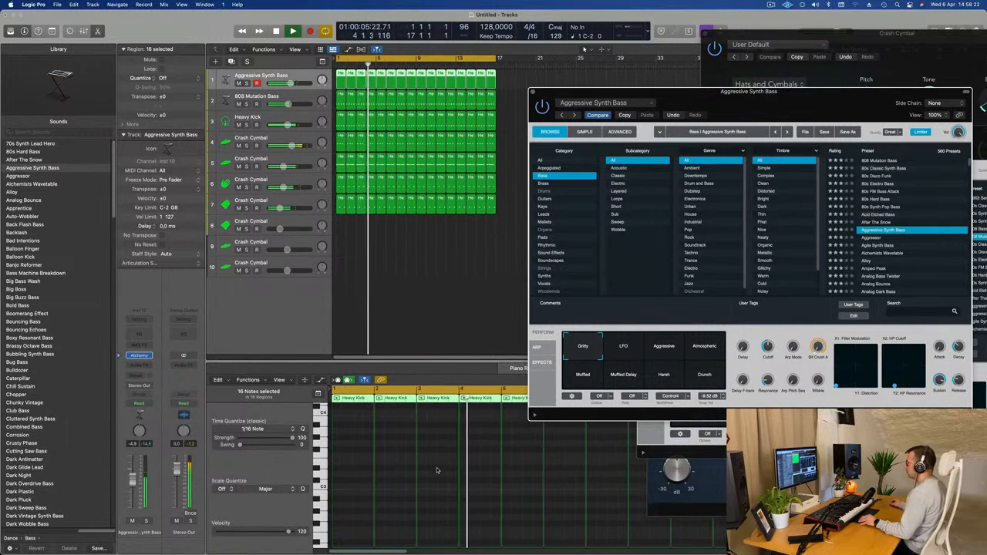
left_click(437, 474)
scroll(436, 474, "down", 5)
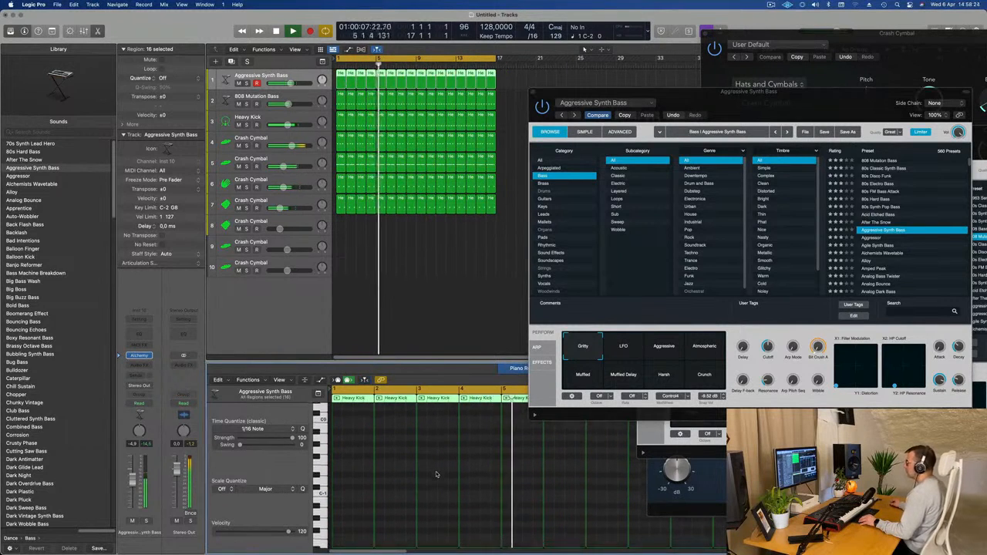
key("super+a")
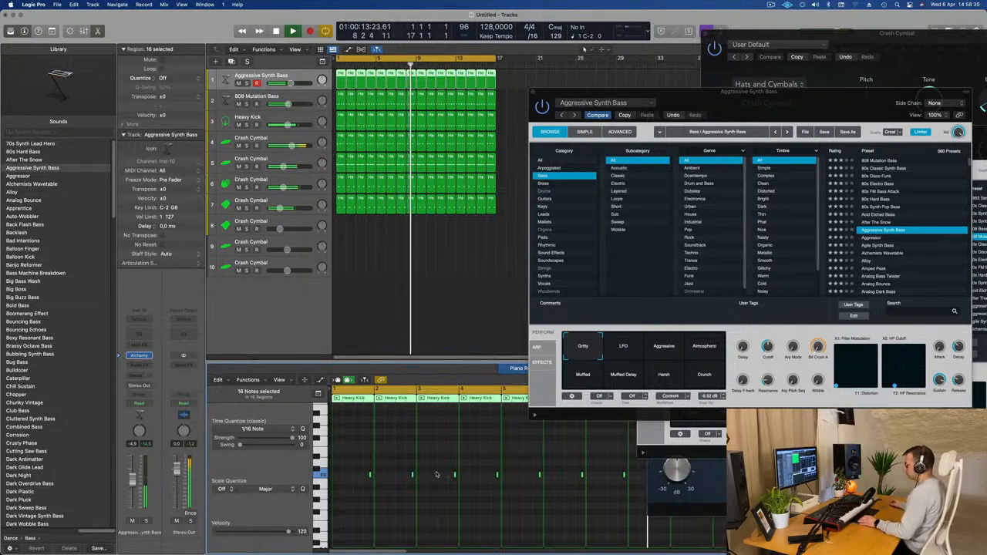
- Duplicate the Aggressive Synth Bass track and place a copy of its first region at bar 1 on the new track
left_click_drag(775, 116, 747, 156)
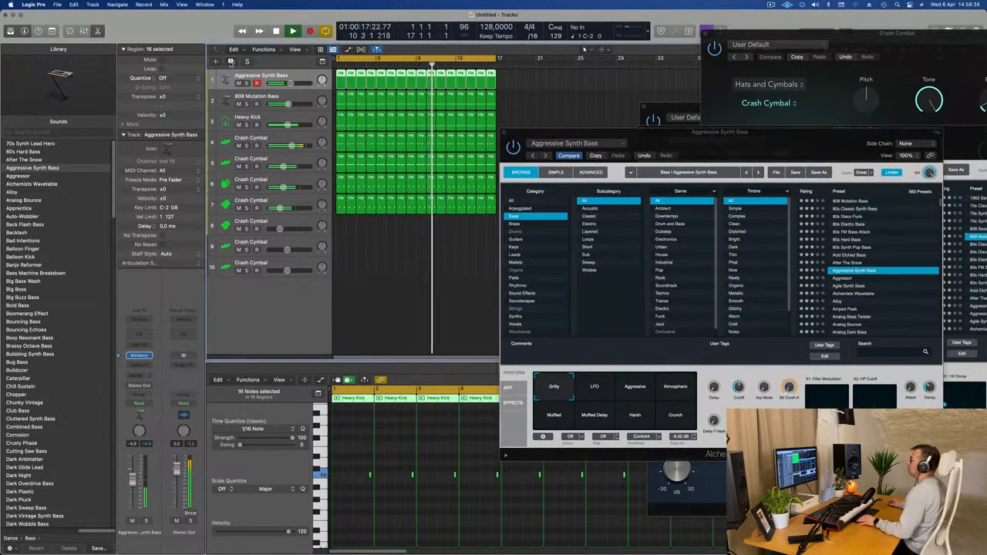
left_click(230, 61)
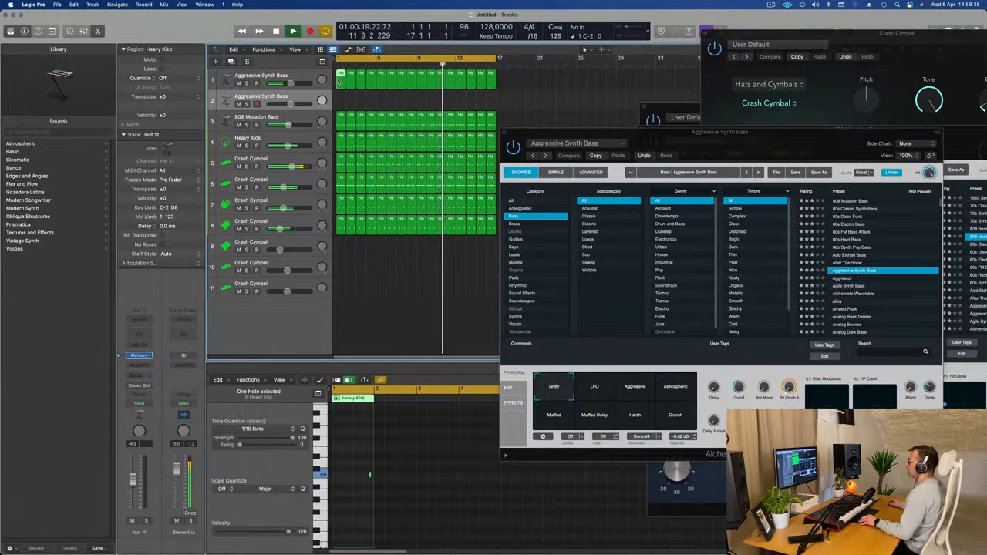
left_click_drag(339, 78, 340, 99)
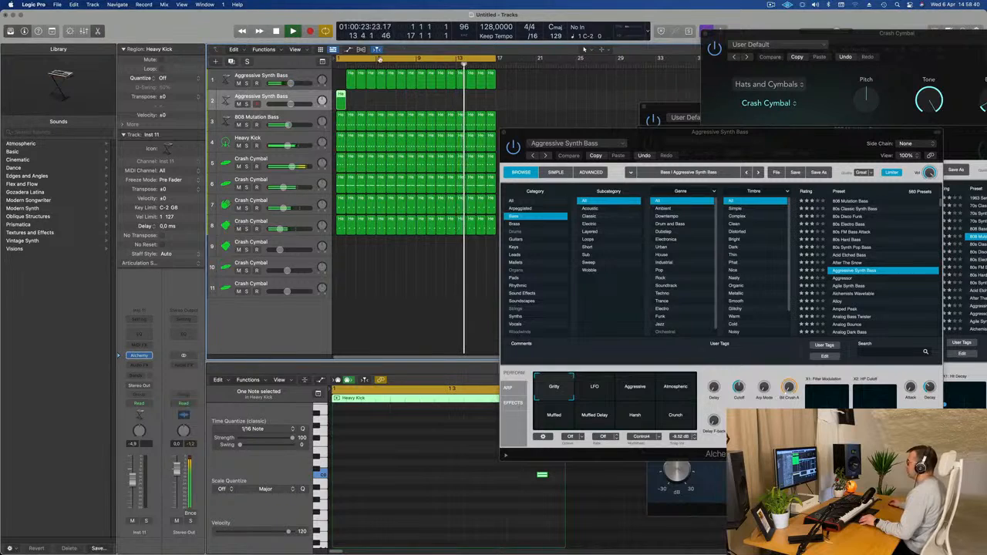
left_click_drag(340, 98, 342, 80)
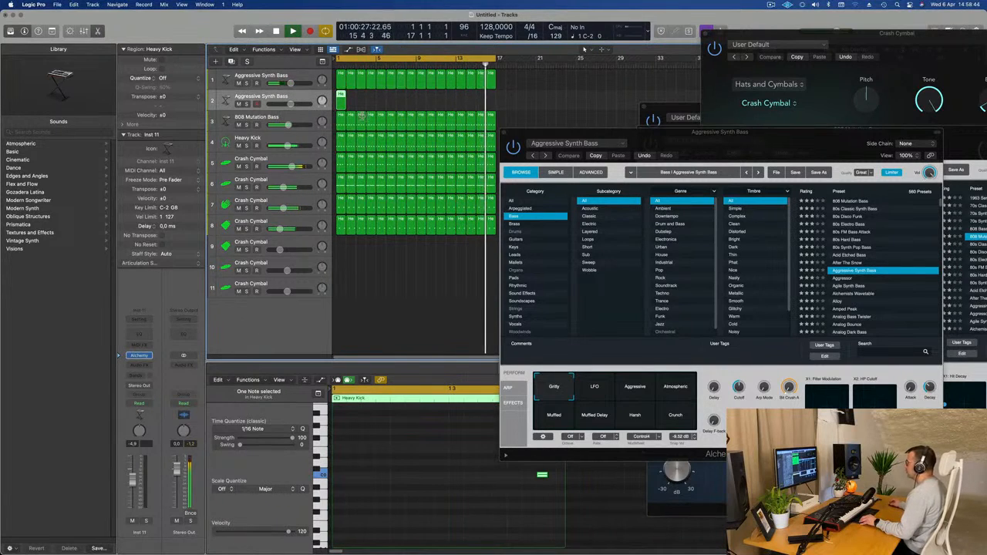
- Extend the copied region to two bars and move its single note to beat 3 of bar 2
left_click_drag(348, 104, 355, 103)
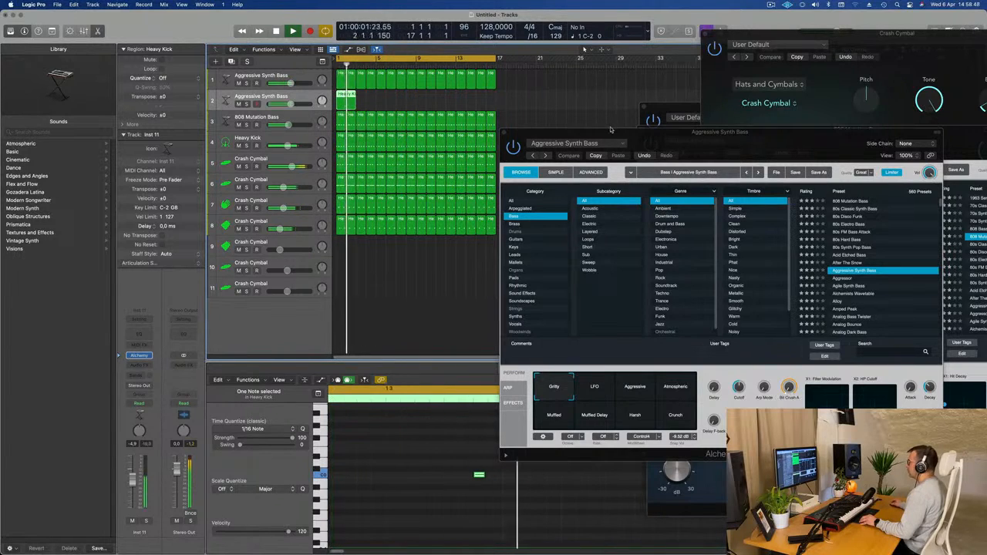
left_click_drag(615, 132, 811, 142)
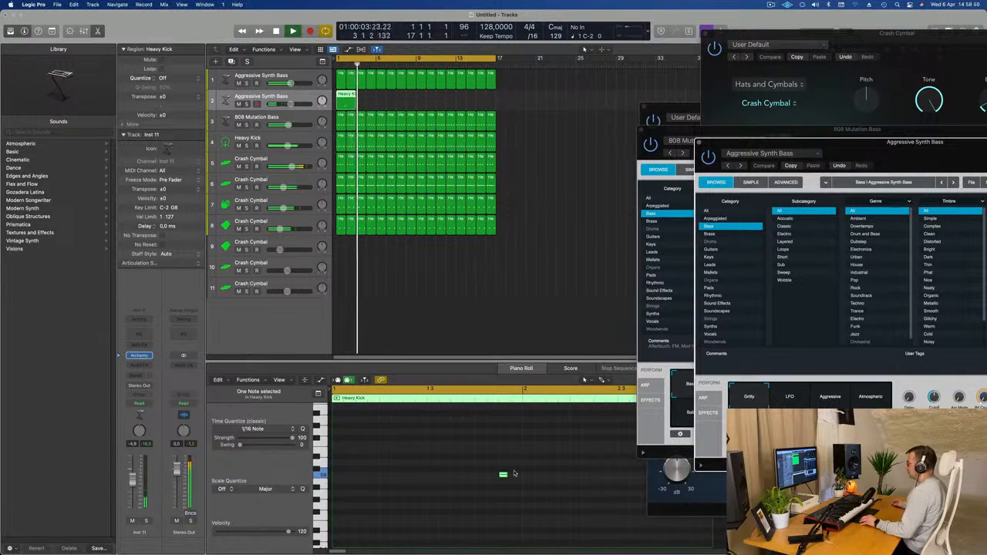
left_click_drag(503, 476, 622, 476)
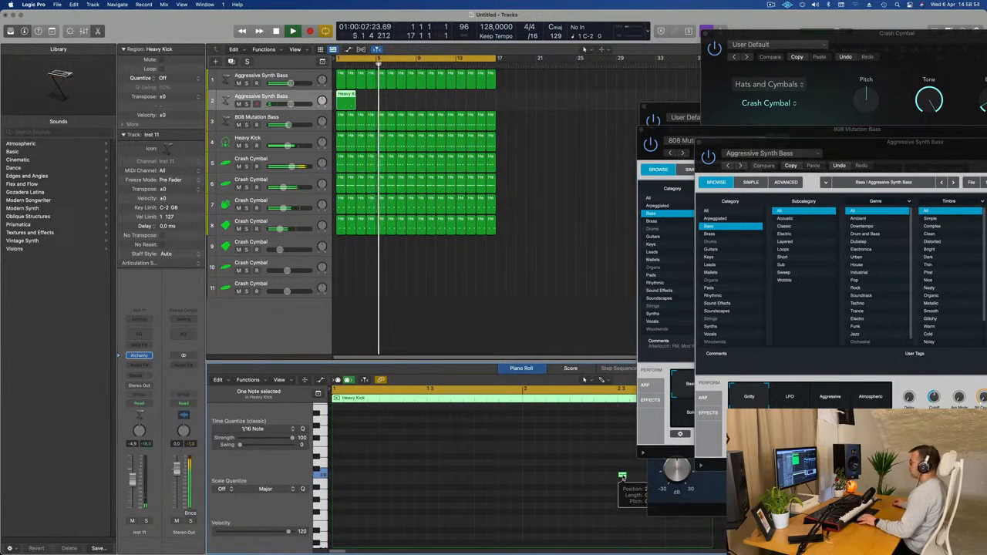
key("space")
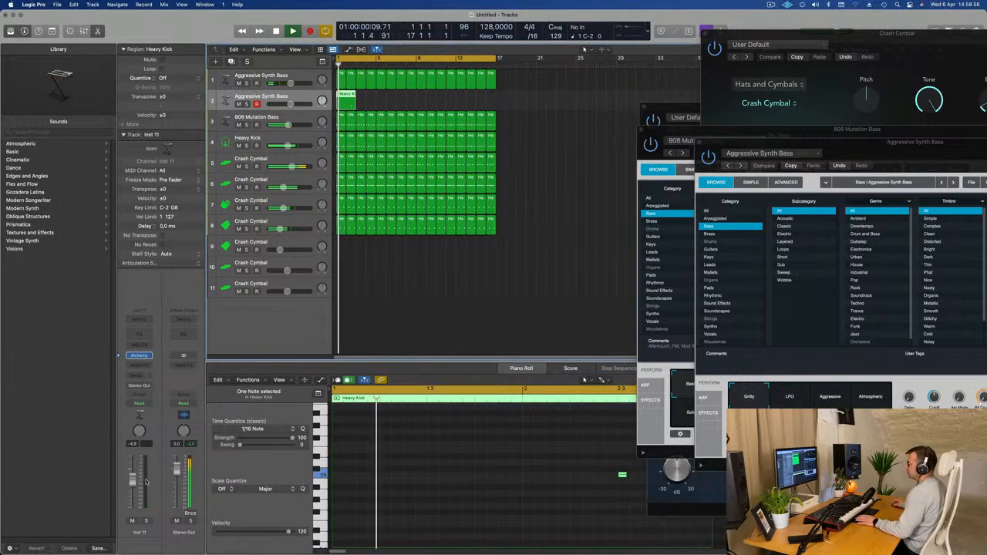
- List the Brass presets in the duplicated track's Alchemy synth and lengthen the note in bar 2
left_click(139, 356)
left_click_drag(530, 126, 649, 109)
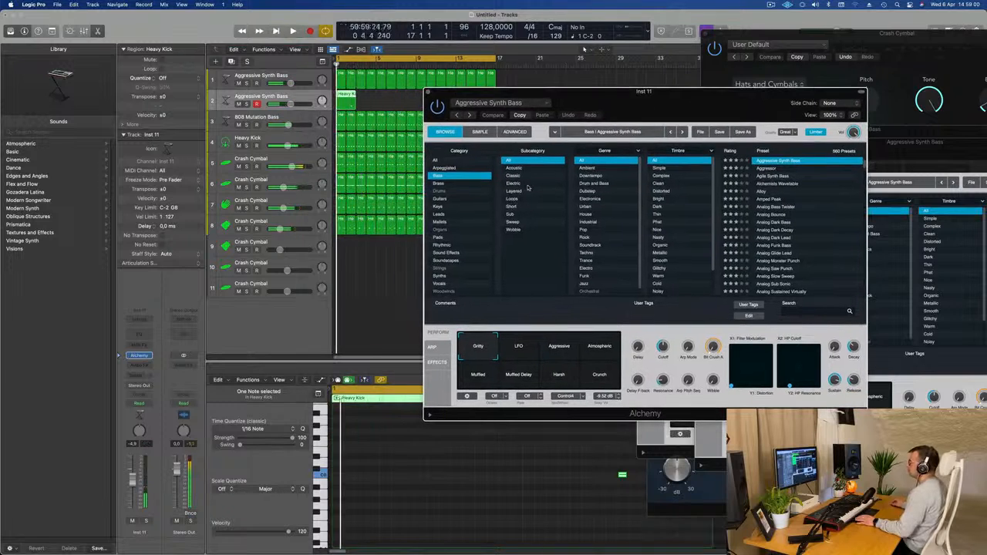
left_click(438, 184)
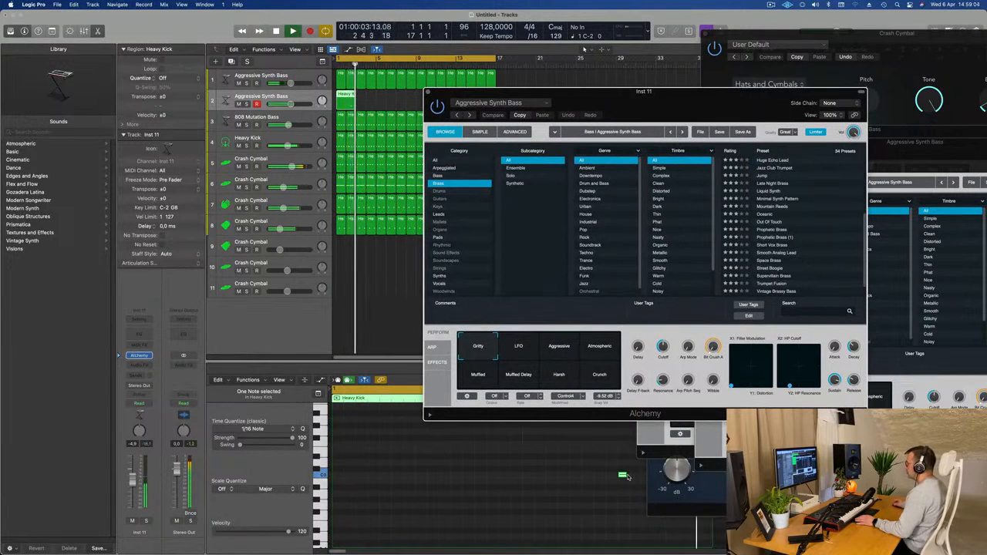
left_click_drag(623, 477, 648, 478)
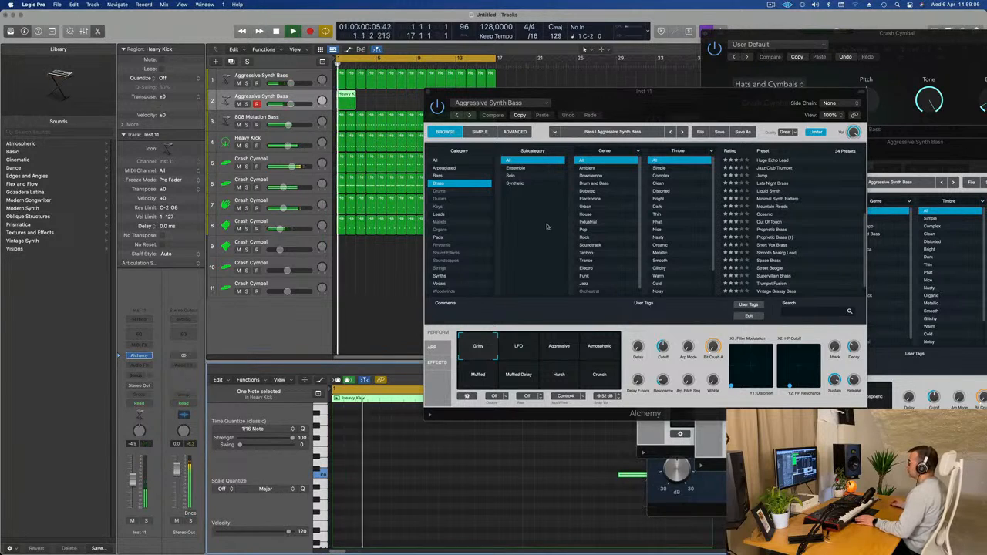
- Load the Brass Response preset on the duplicated track and play from the start
left_click_drag(641, 92, 663, 88)
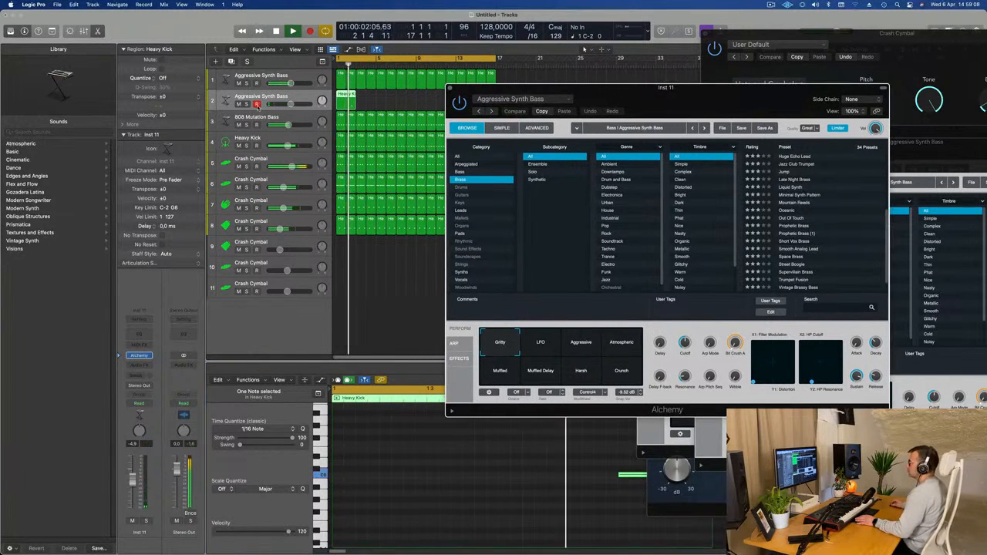
left_click(287, 96)
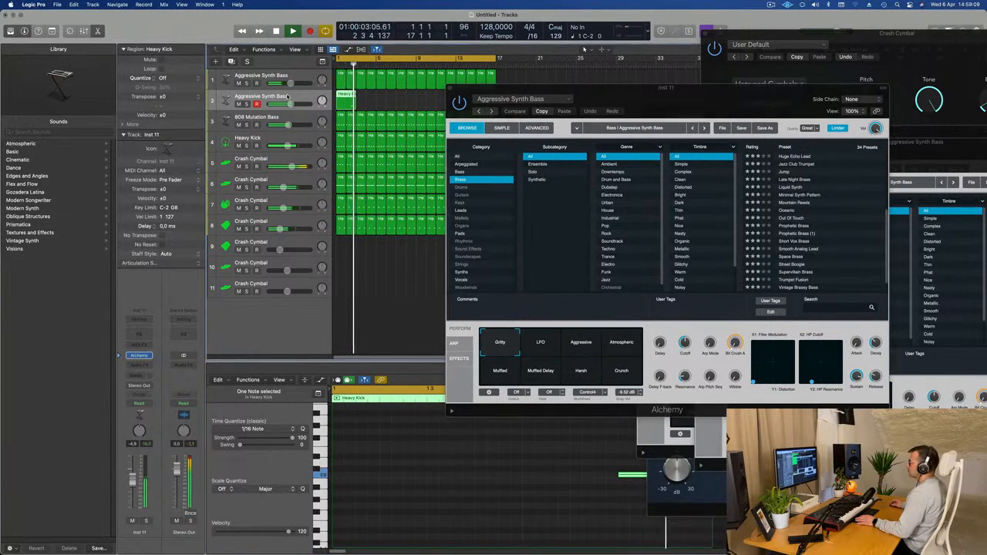
left_click(139, 355)
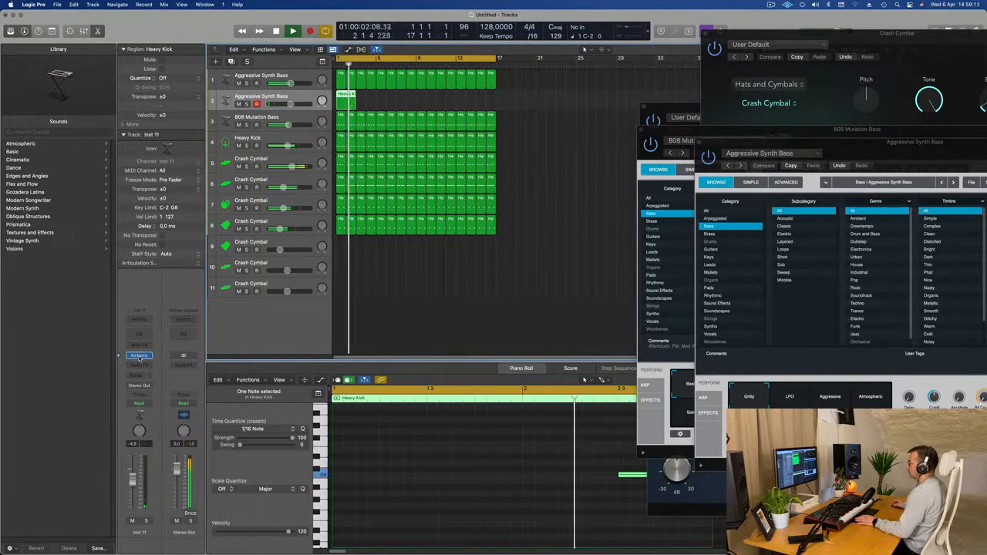
left_click_drag(697, 106, 626, 114)
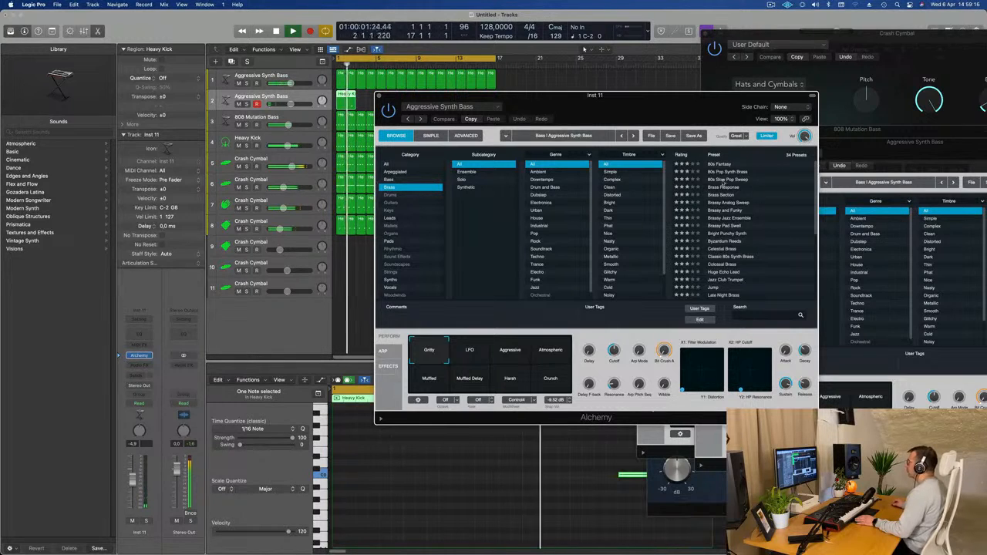
left_click_drag(669, 95, 879, 99)
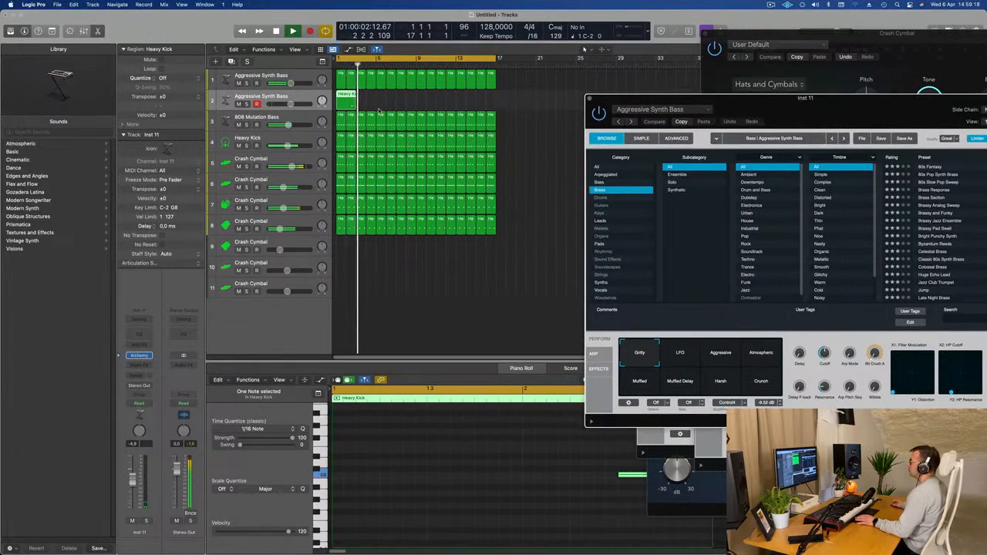
left_click(934, 190)
key("Return")
- Repeat the two-bar region along the Brass Response track until it fills up to bar 17
left_click_drag(384, 100, 336, 104)
key("super+r")
key("super+r")
key("super+r")
key("super+r")
key("super+r")
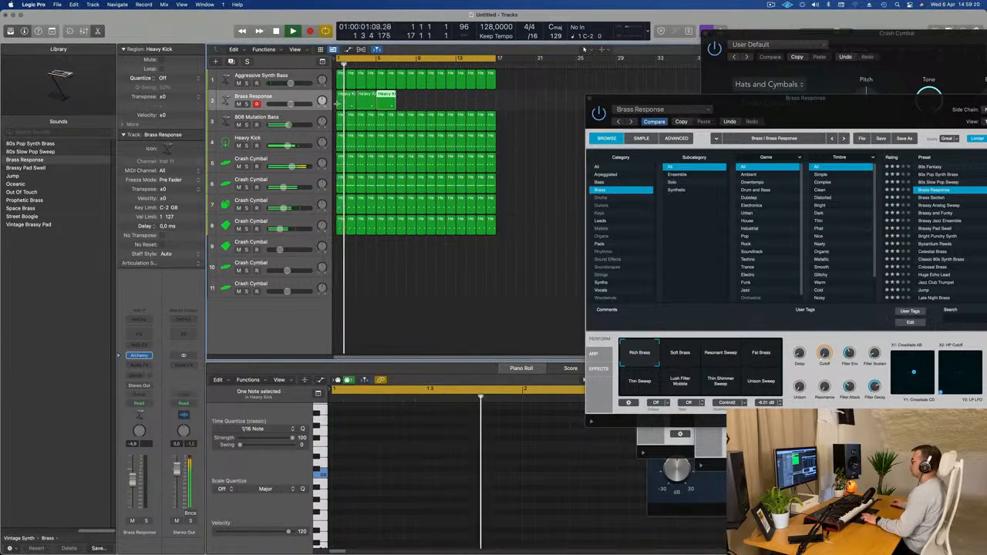
key("super+r")
key("super+r")
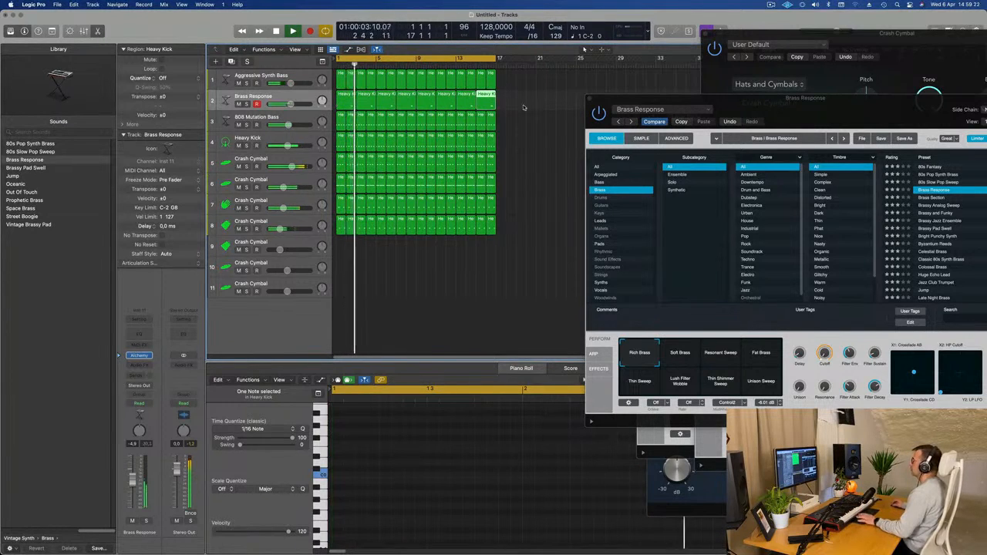
- Audition the Brassy Analog Sweep preset on the brass track
left_click_drag(801, 107, 654, 55)
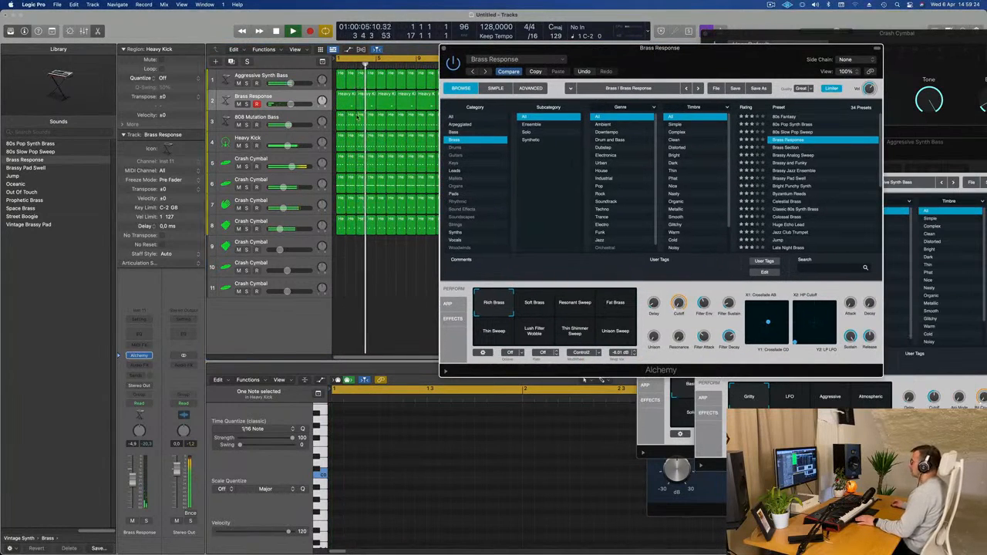
left_click(793, 157)
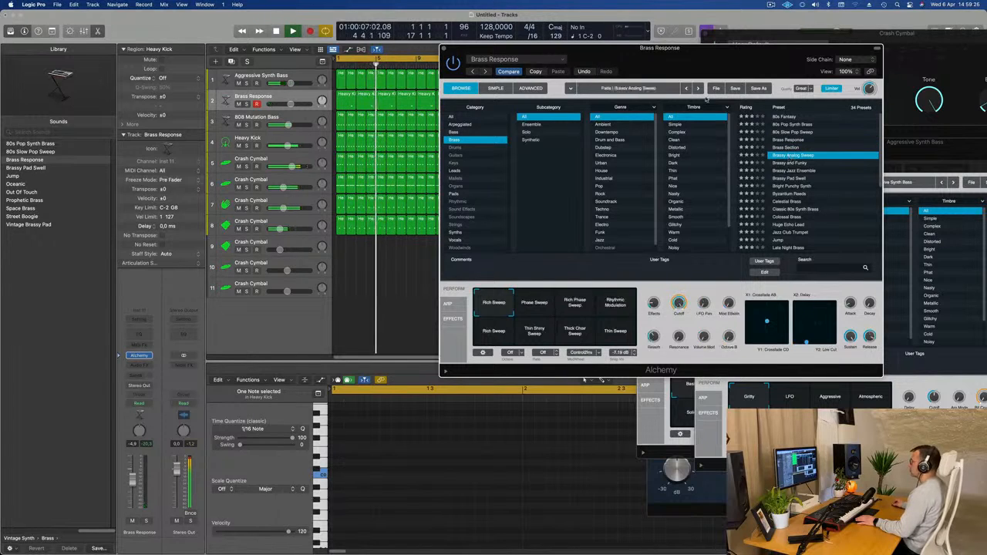
left_click_drag(642, 70, 799, 69)
- Transpose all notes in the Brassy Analog Sweep track's regions up one octave and play from the start
left_click_drag(531, 101, 345, 100)
left_click(425, 448)
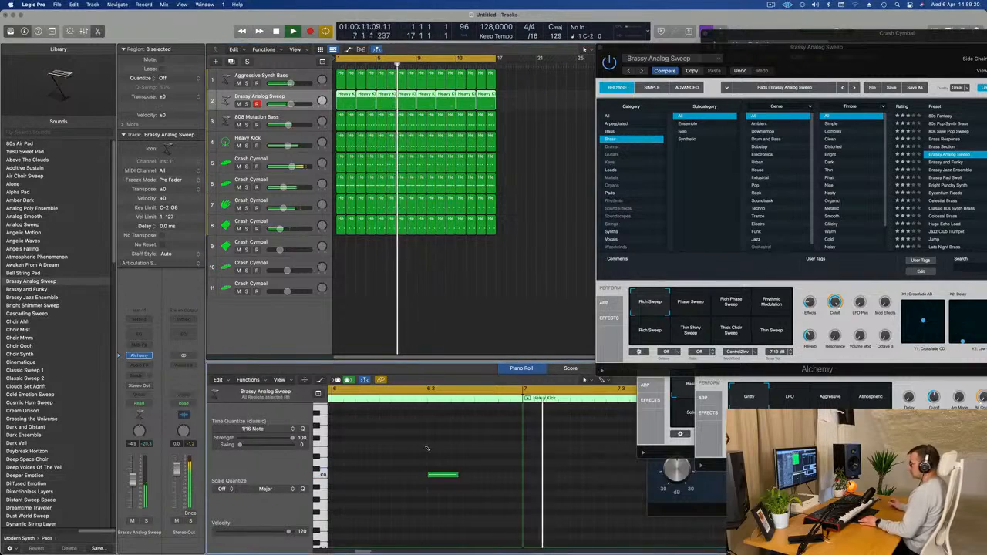
key("super+a")
key("alt+shift+Up")
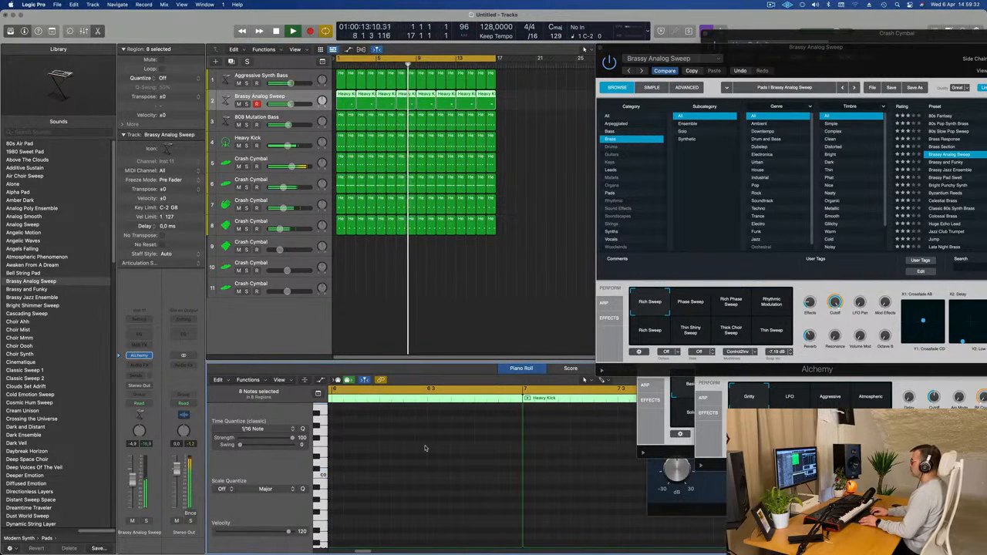
key("Return")
- Load the Brassy Pad Swell preset and lower the track's volume to -6.0 dB
left_click_drag(827, 59, 534, 163)
left_click(653, 283)
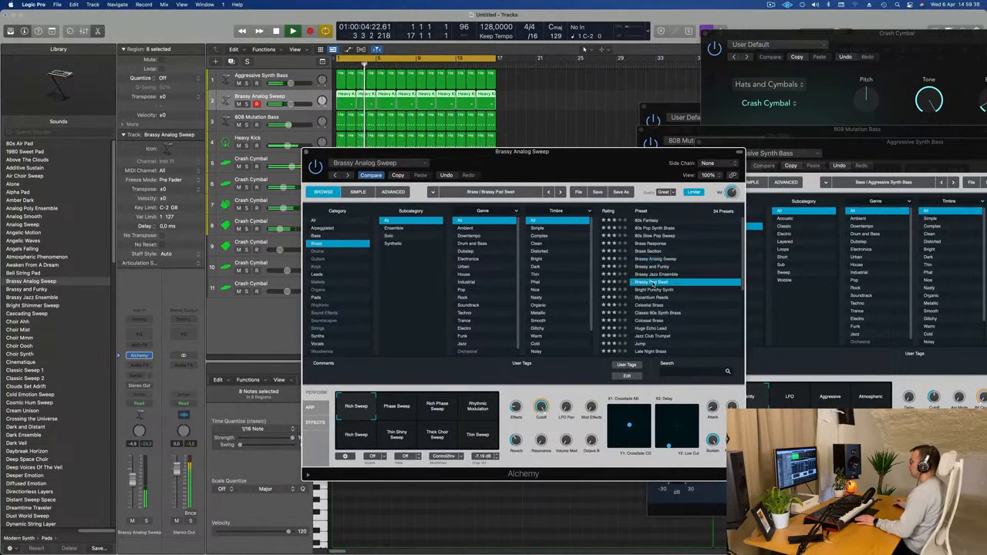
left_click_drag(604, 160, 667, 135)
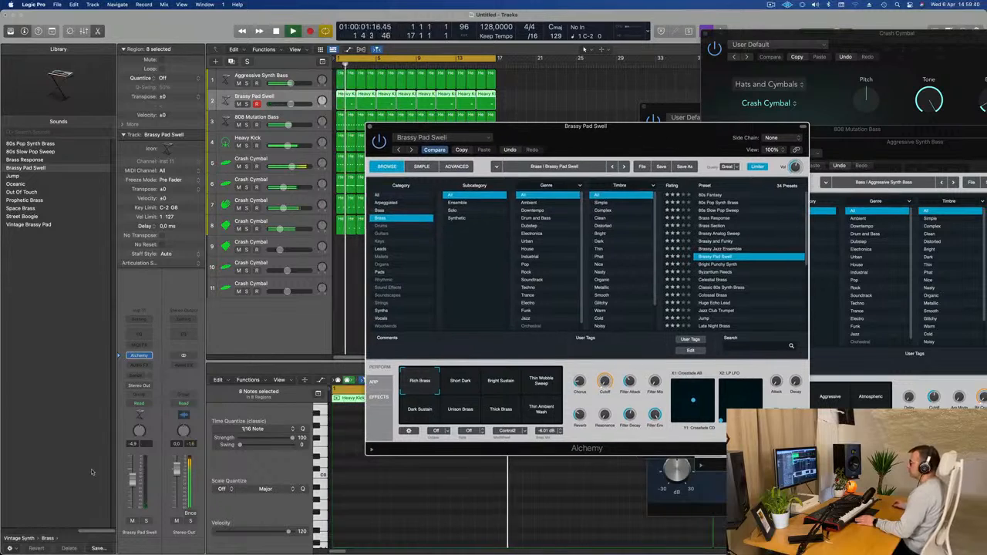
left_click_drag(134, 481, 134, 486)
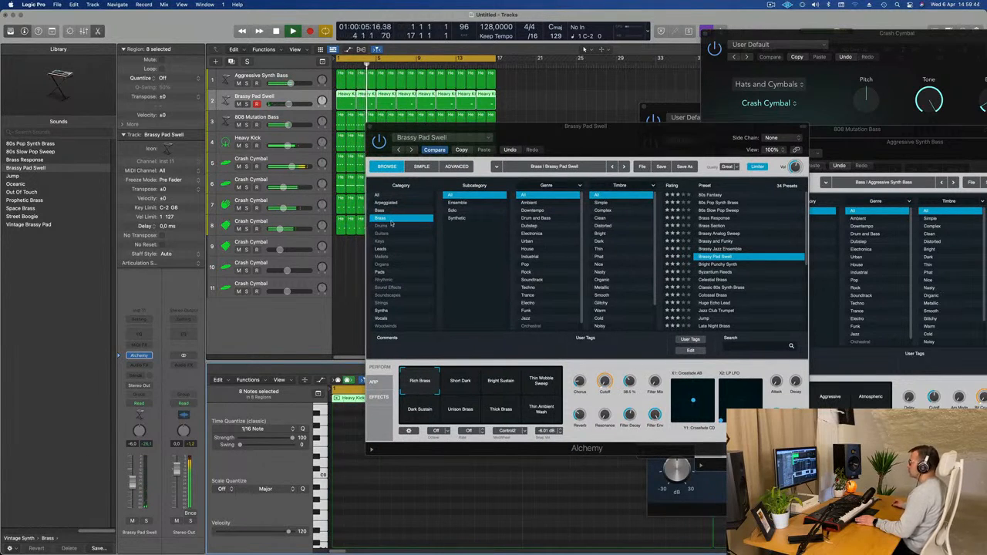
- Browse all preset categories filtered to the Techno genre and load Future Strings
left_click(381, 194)
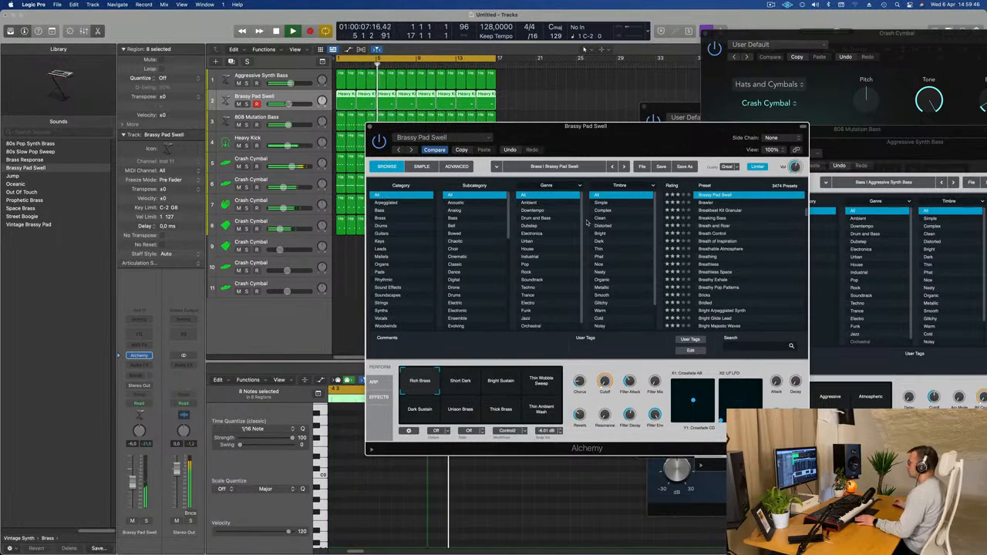
left_click(538, 287)
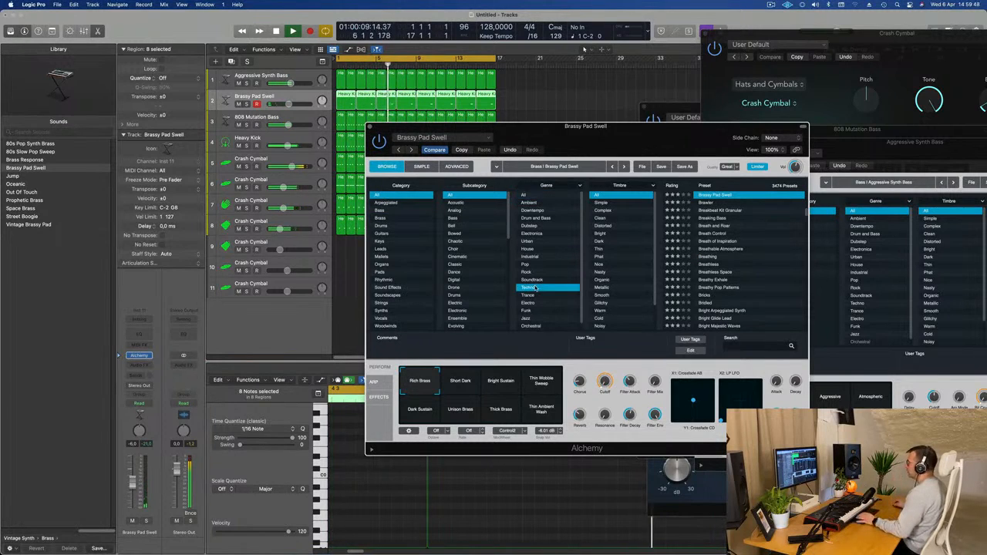
left_click(716, 218)
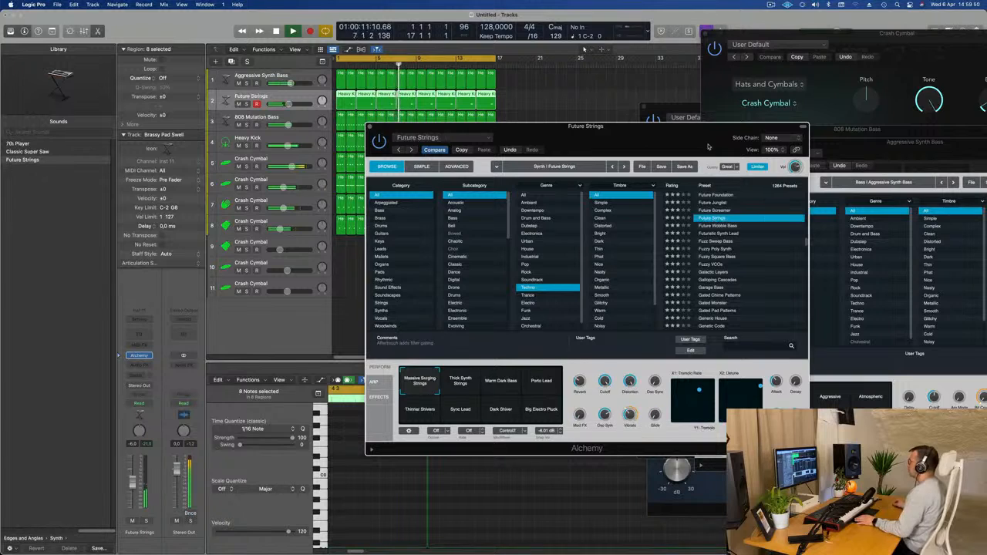
- Audition Future Wobble Bass and load the Futuristic Synth Lead preset on the second track
mouse_move(666, 135)
left_mouse_down()
mouse_move(726, 132)
mouse_move(676, 138)
left_mouse_up()
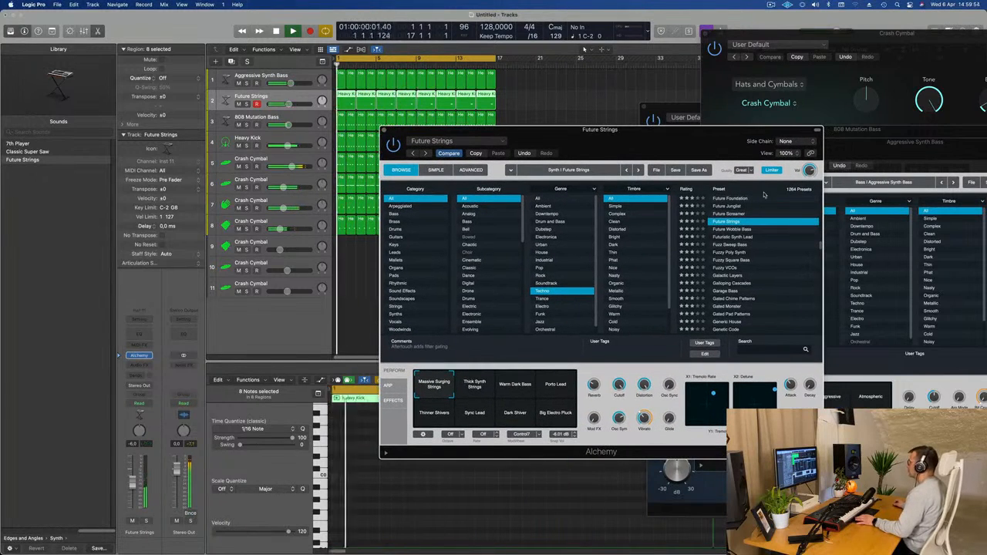
left_click(734, 229)
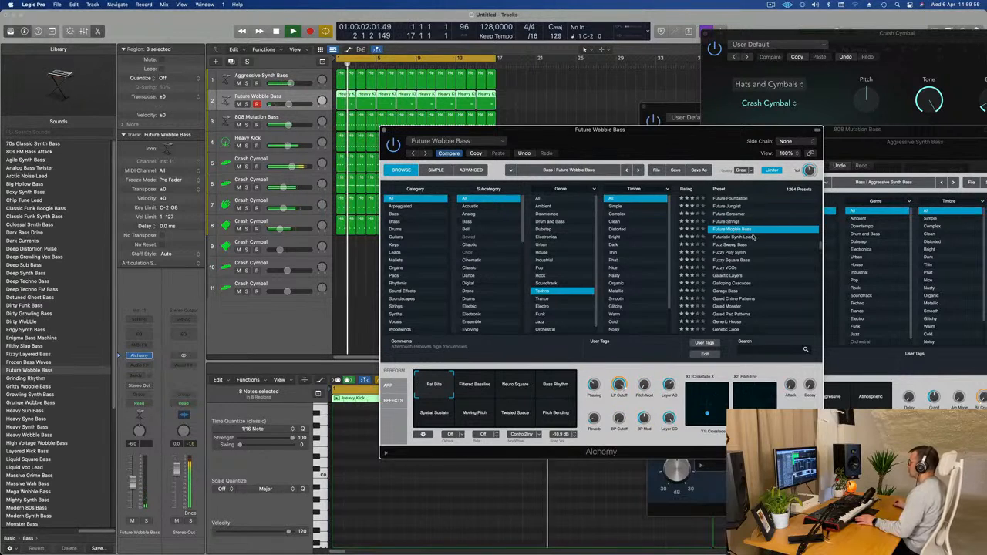
left_click(737, 237)
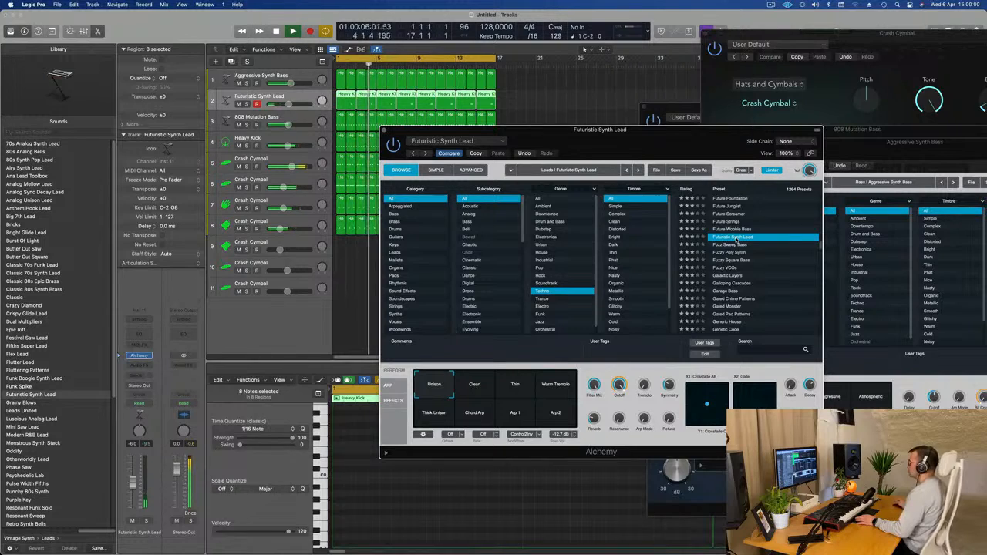
- Audition Galactic Layers, then load the Gated Monster preset and raise the track's volume to -4.1 dB
left_click(731, 276)
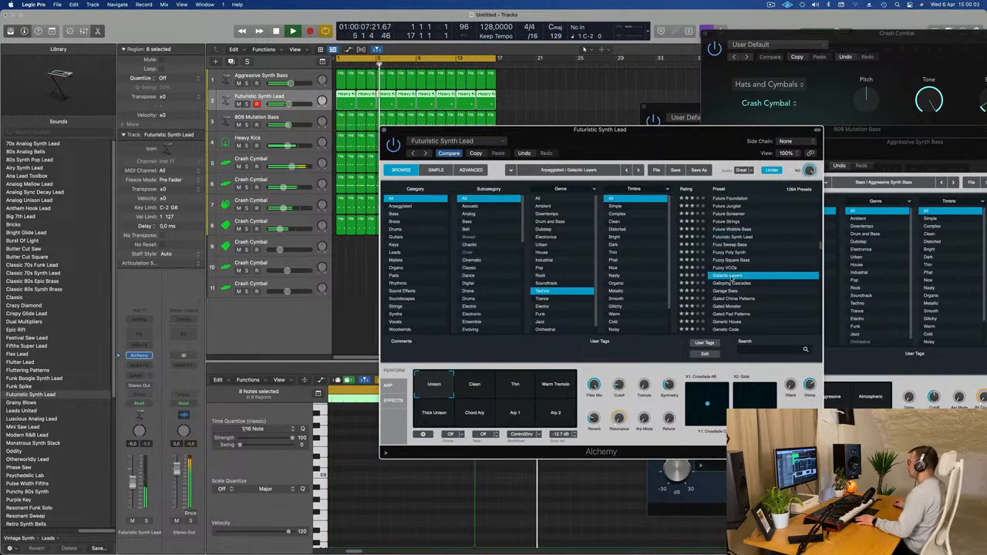
scroll(756, 193, "down", 1)
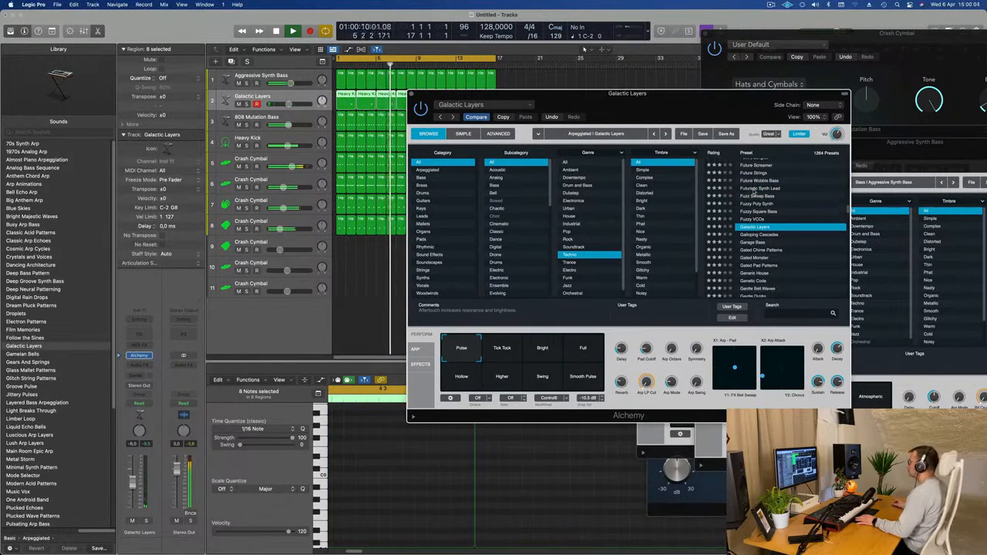
left_click(759, 259)
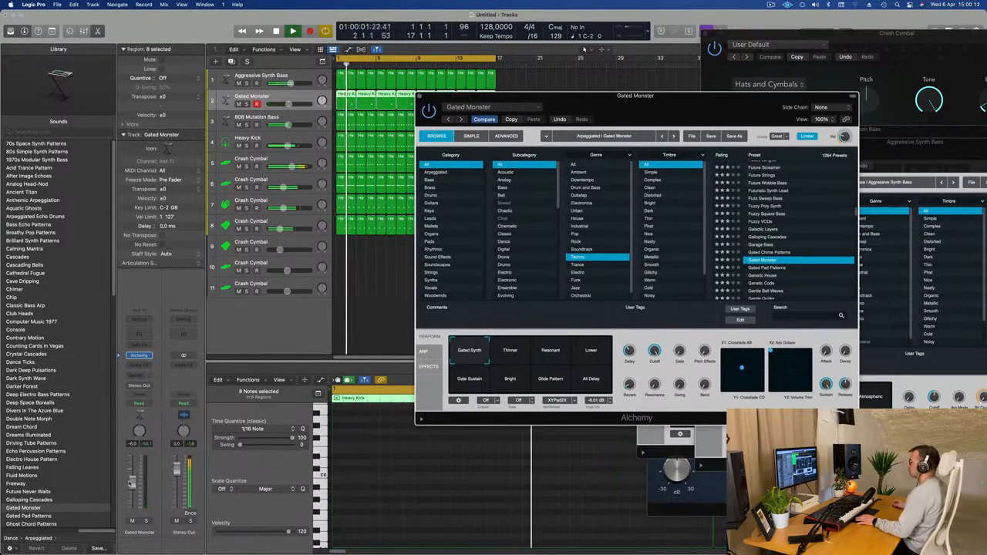
left_click_drag(134, 482, 134, 477)
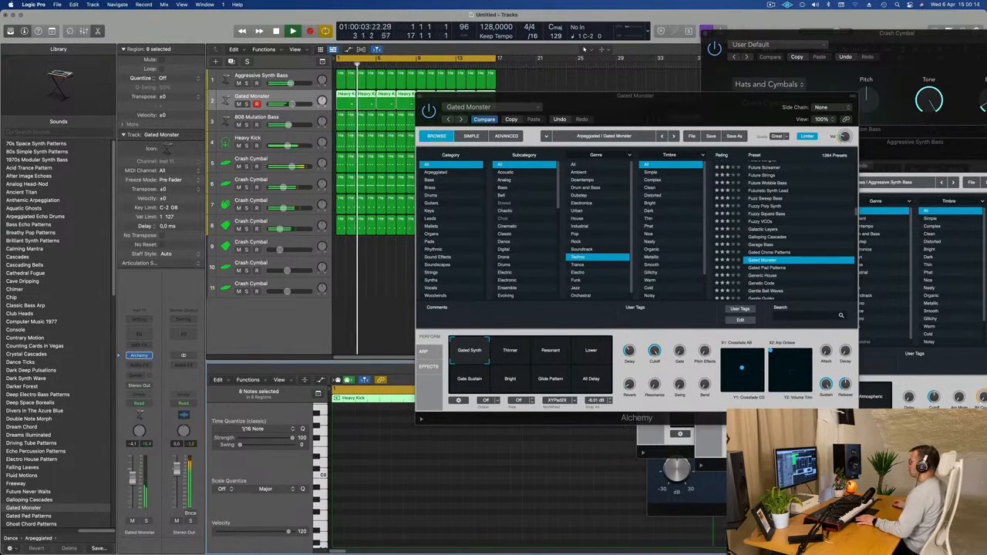
- Audition the Resonant, Lower, Gate Sustain, Bright, Glide Pattern and All Delay variations of Gated Monster and return to Gated Synth
left_click(550, 351)
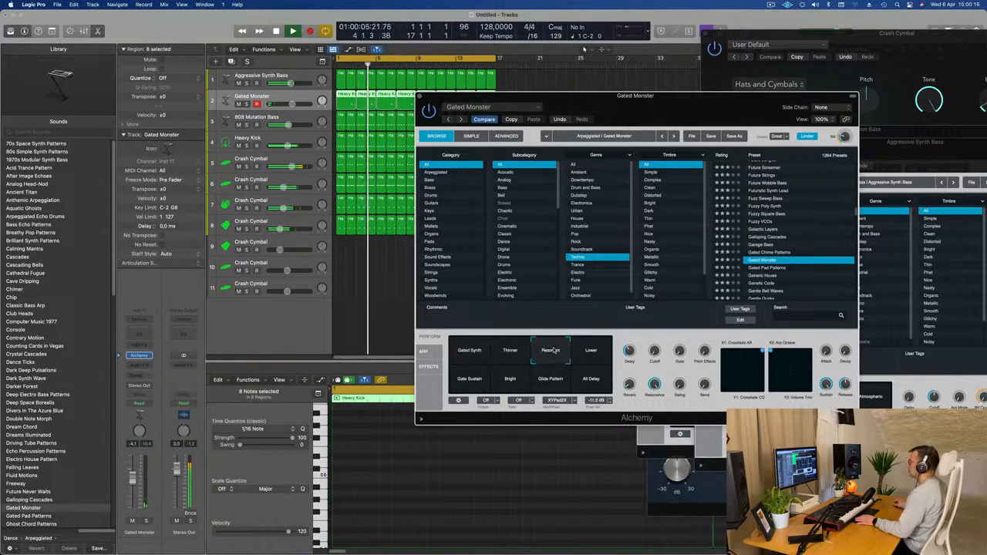
left_click(598, 351)
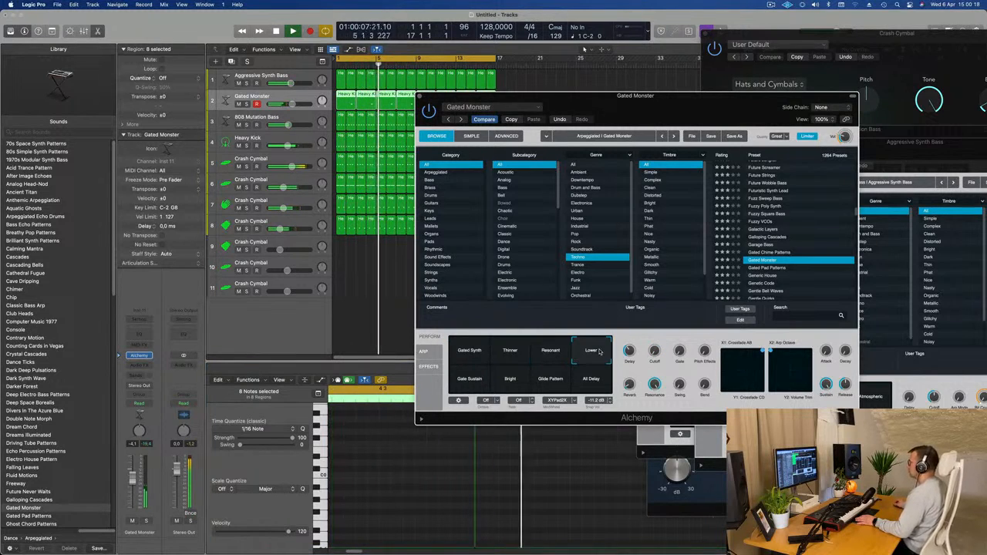
left_click(465, 379)
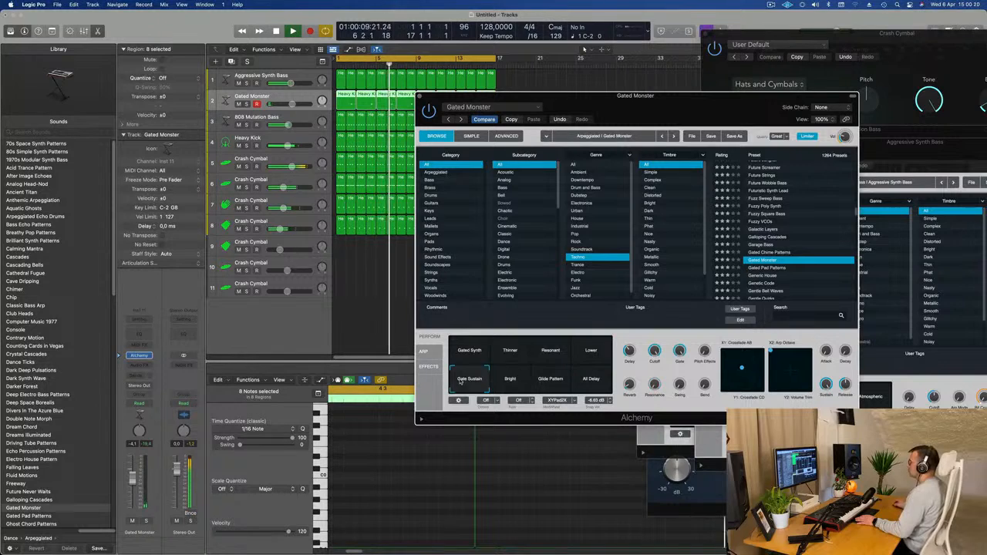
left_click(509, 379)
left_click(561, 381)
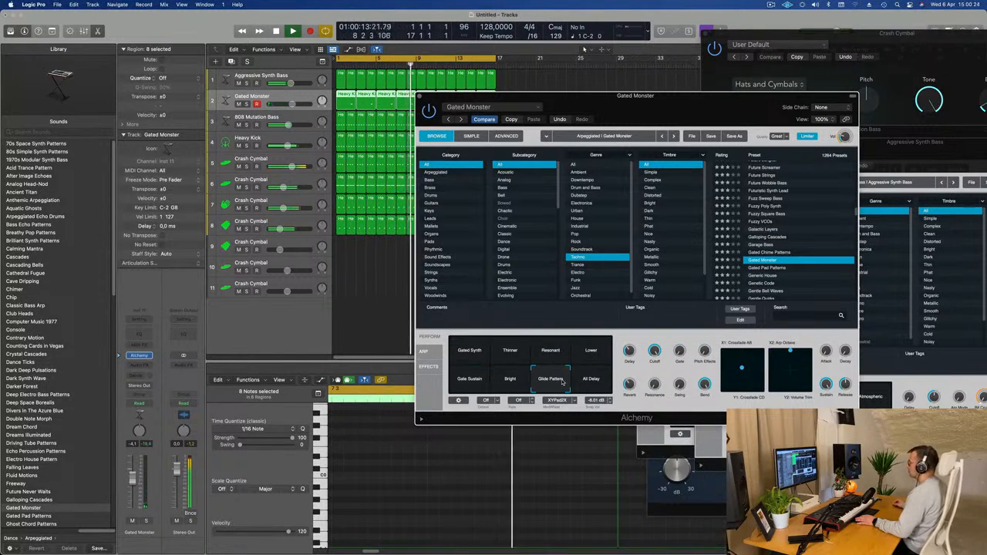
left_click(592, 378)
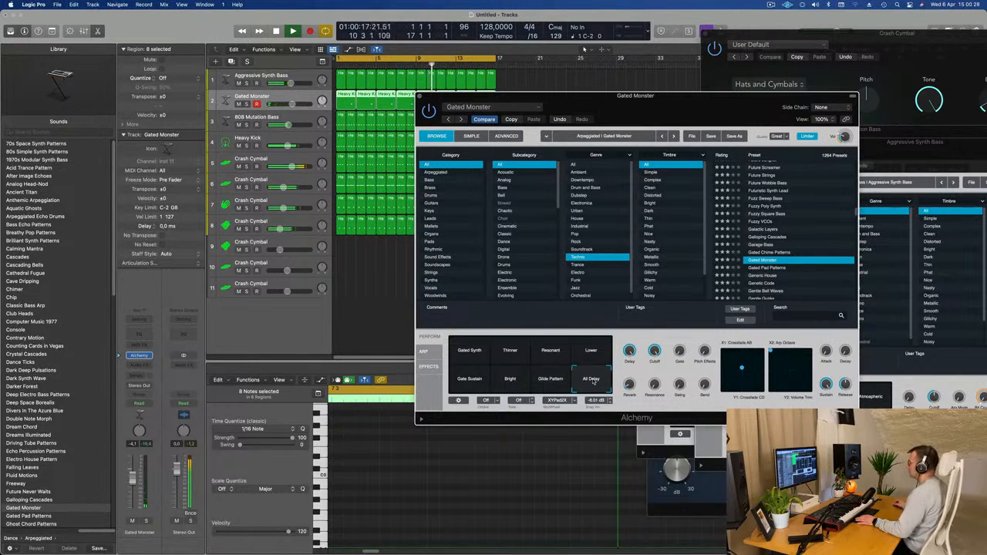
left_click(466, 360)
- Audition the Generic House preset and load Gesture Drums on the second track
scroll(794, 266, "down", 2)
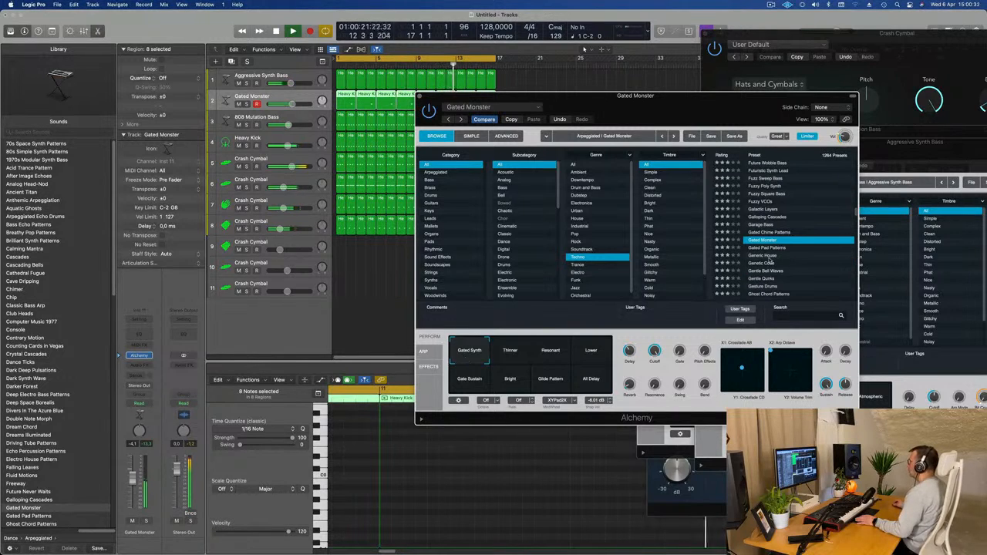
left_click(769, 257)
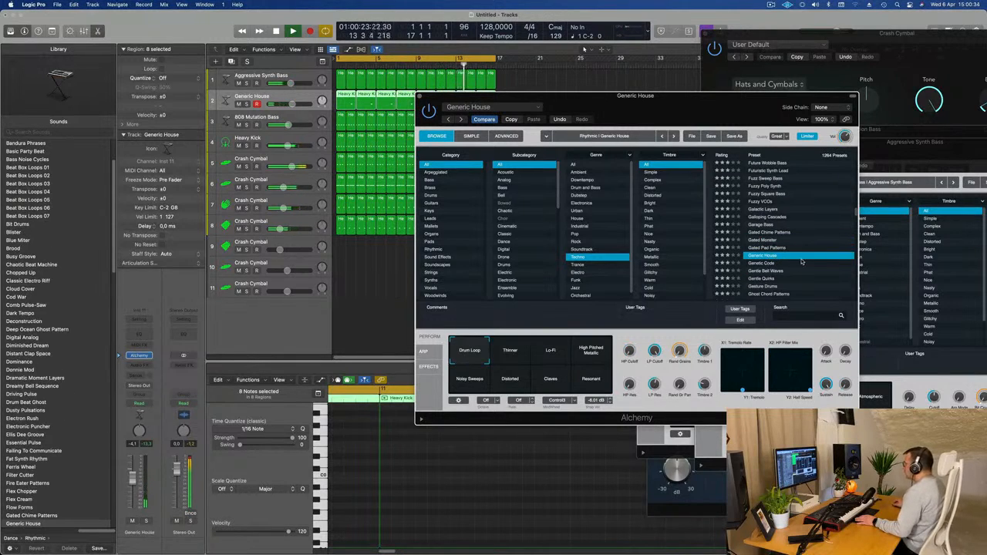
scroll(798, 260, "down", 4)
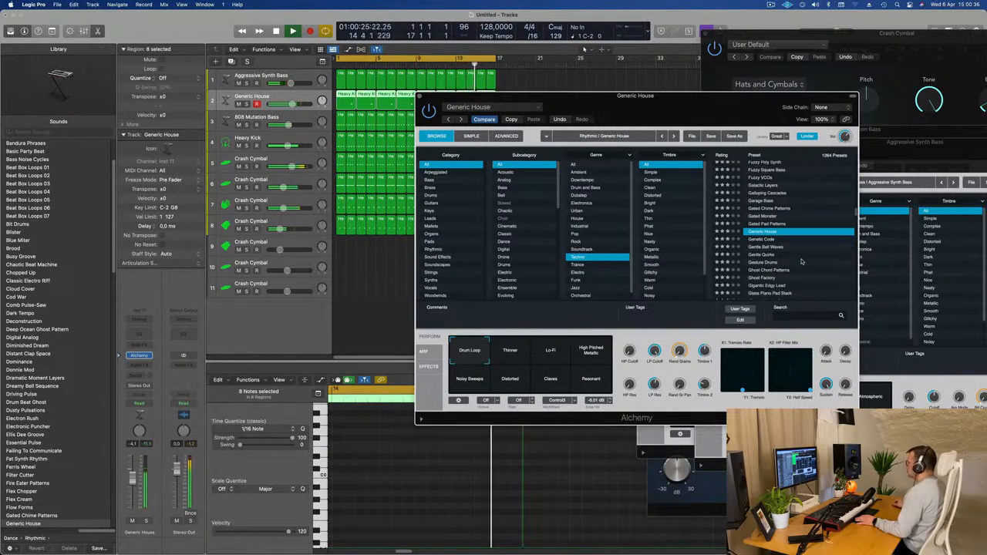
left_click(752, 255)
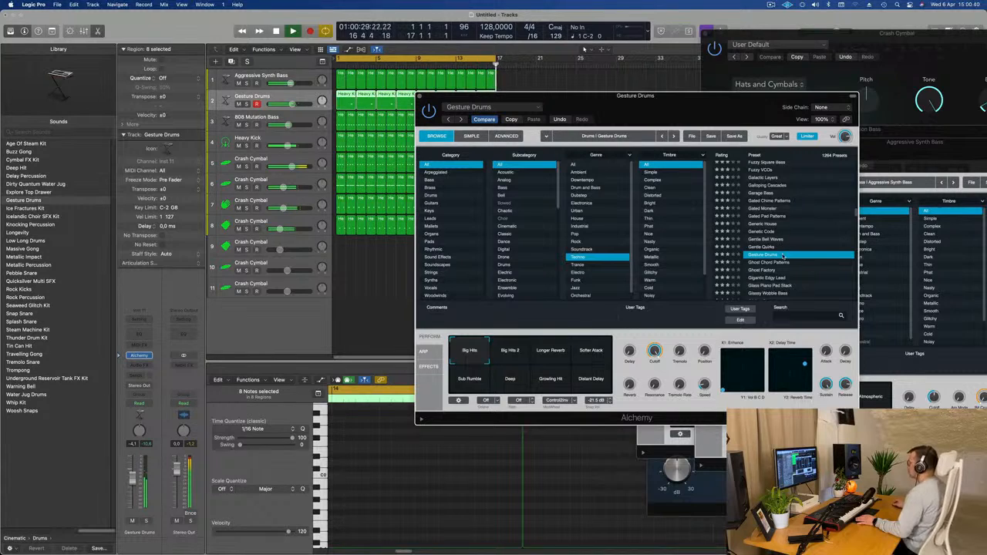
- Audition the Big Hits 2 variation of Gesture Drums and choose Longer Reverb
scroll(783, 256, "down", 4)
left_click(512, 357)
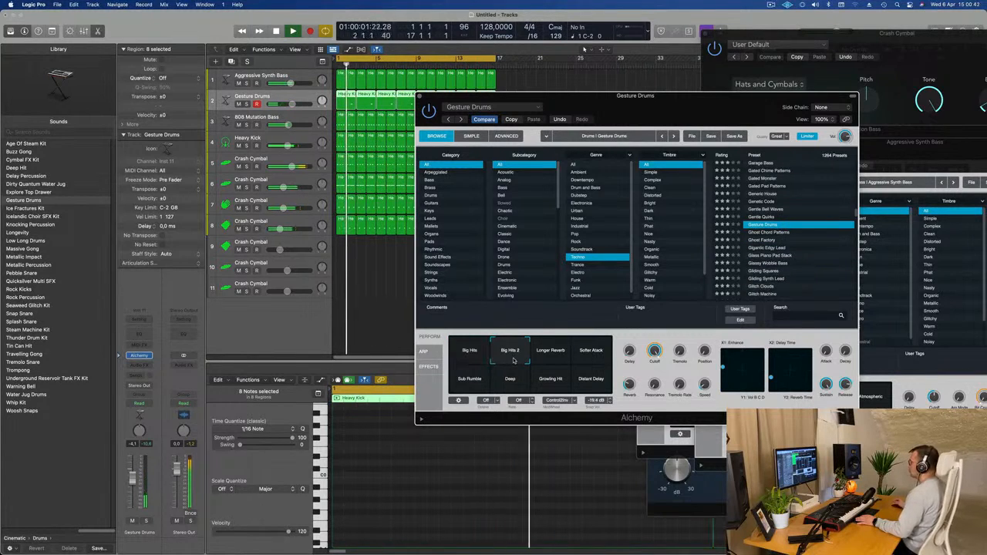
left_click(552, 355)
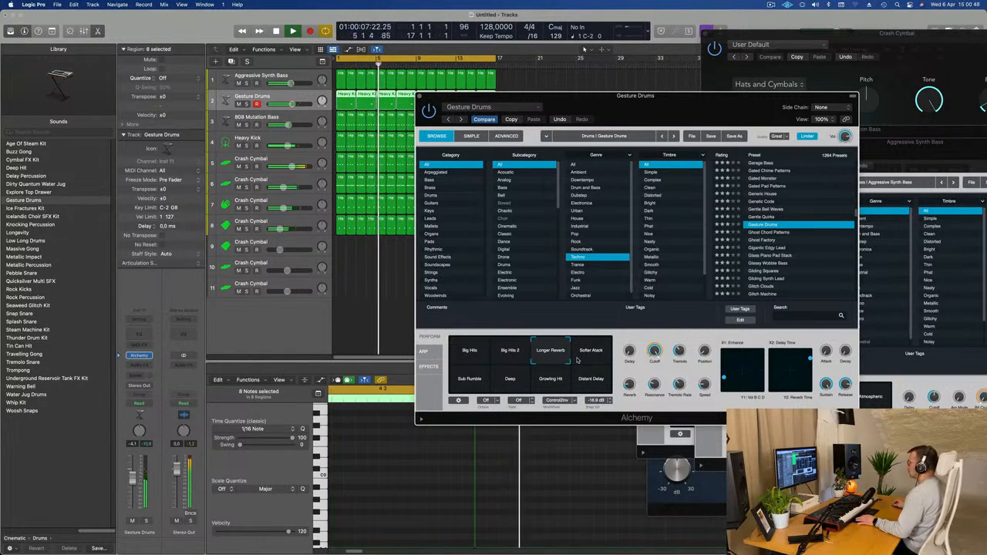
- Try copying the note in all the Gesture Drums track's regions toward the end of the second bar and play from the start
left_click_drag(532, 96, 732, 128)
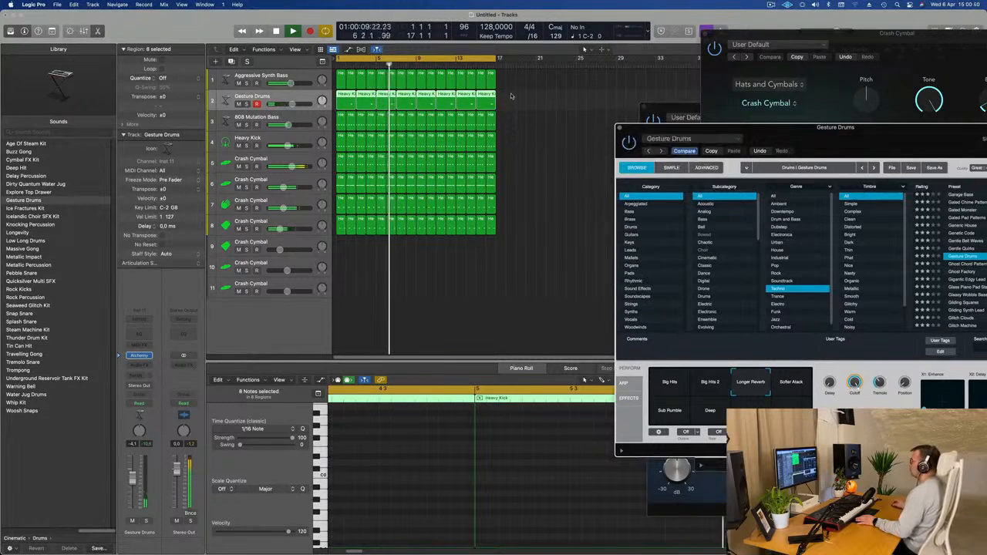
left_click_drag(515, 107, 334, 97)
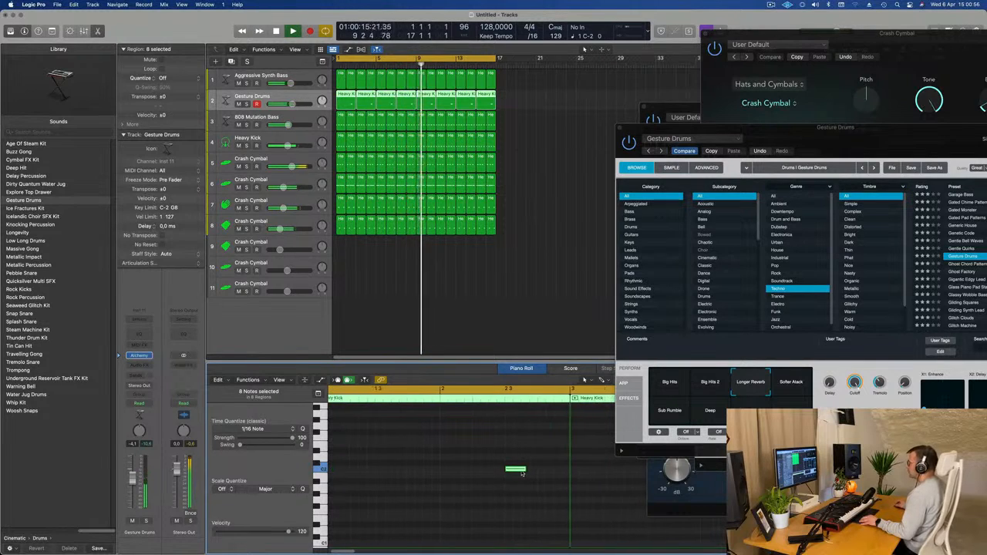
left_click_drag(522, 473, 569, 478)
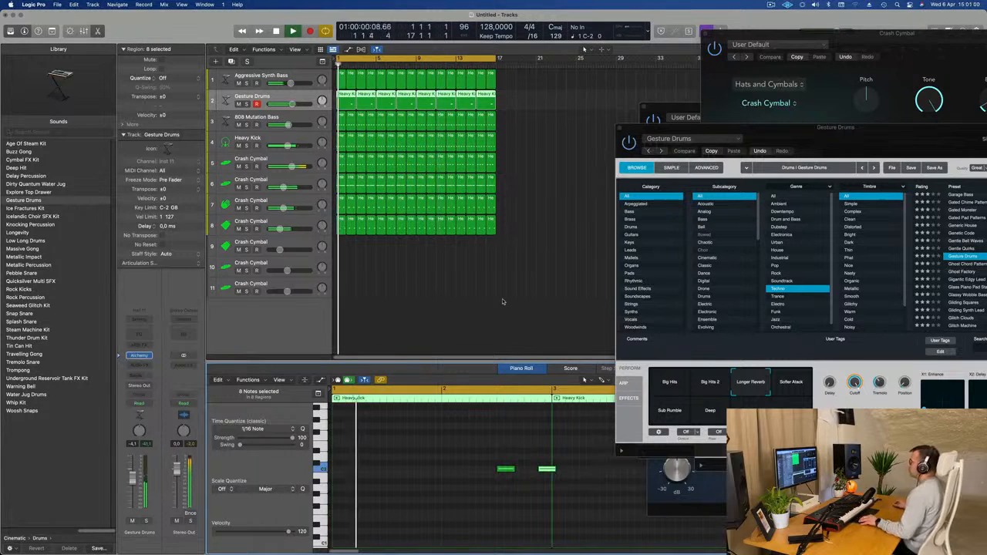
scroll(502, 301, "down", 5)
left_click_drag(787, 129, 821, 127)
scroll(488, 228, "up", 4)
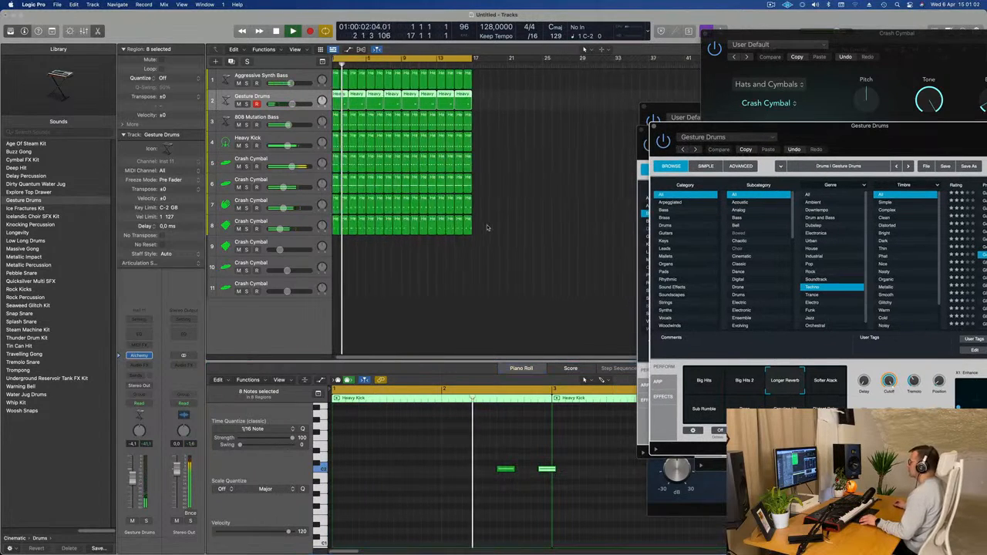
scroll(509, 204, "down", 1)
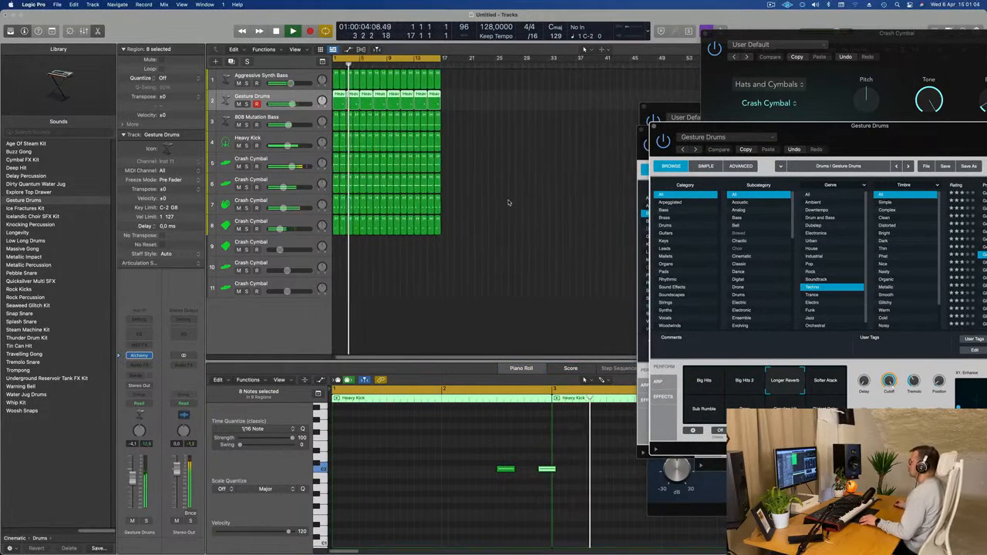
key("Return")
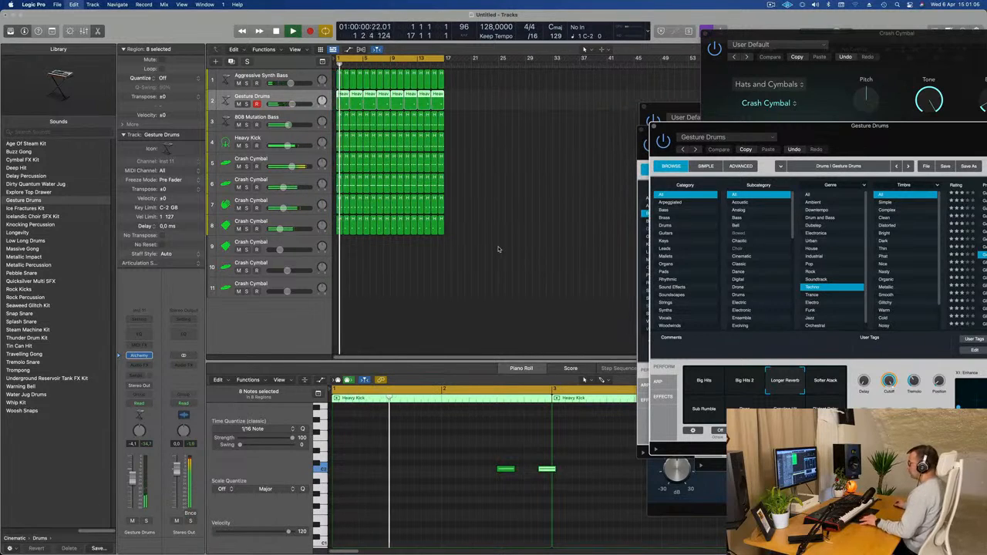
- Audition the Softer Attack, Sub Rumble, Deep and Growling Hit variations of Gesture Drums and return to Longer Reverb
left_click_drag(827, 127, 635, 140)
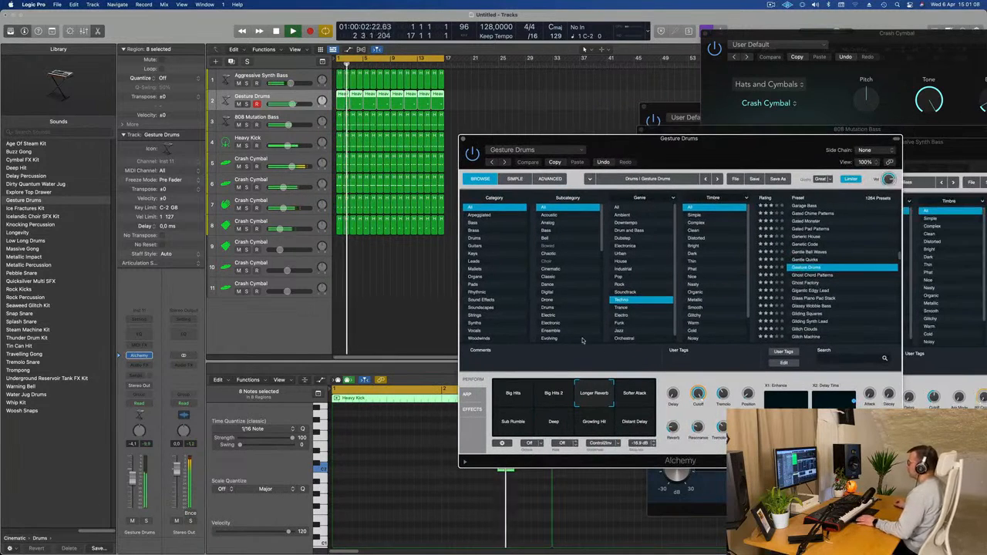
left_click(630, 397)
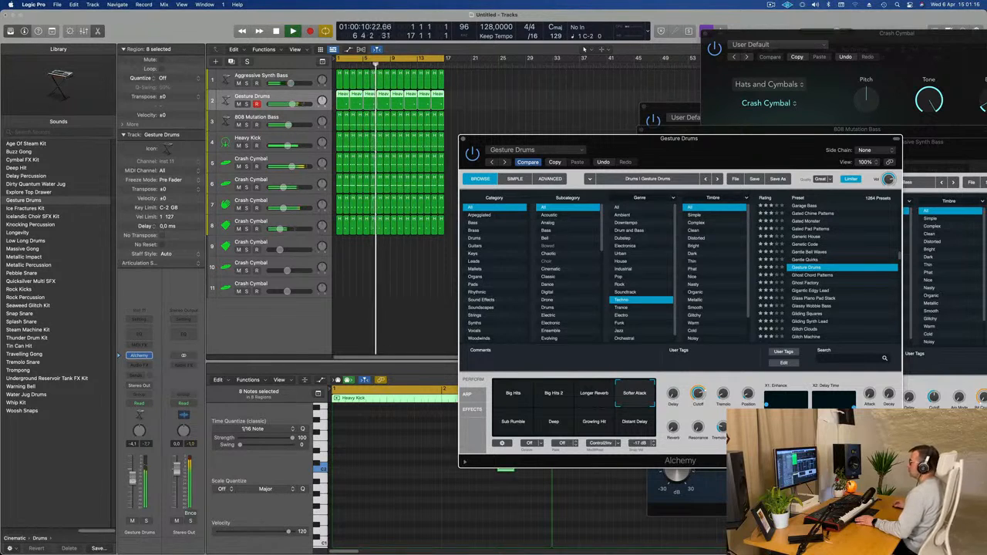
left_click_drag(525, 387, 463, 393)
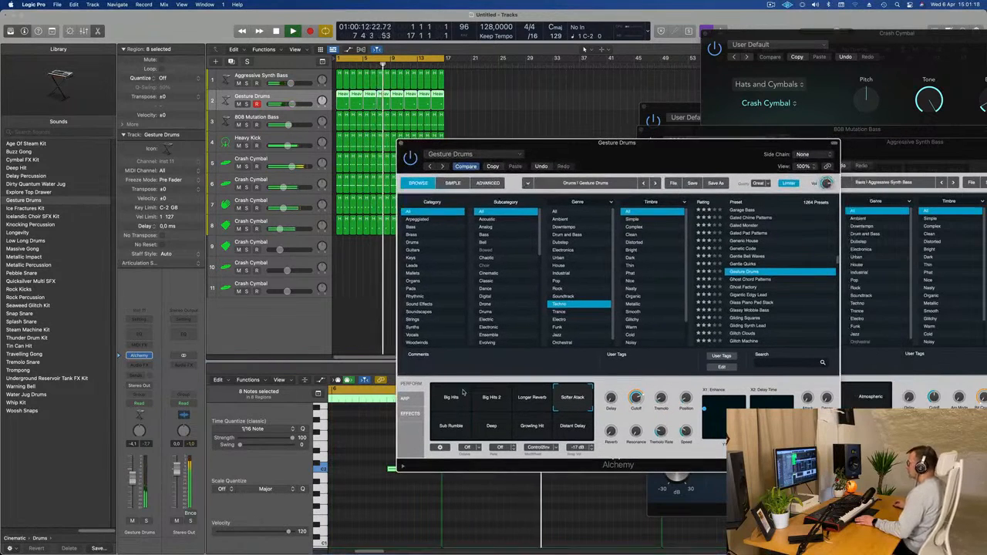
left_click(451, 426)
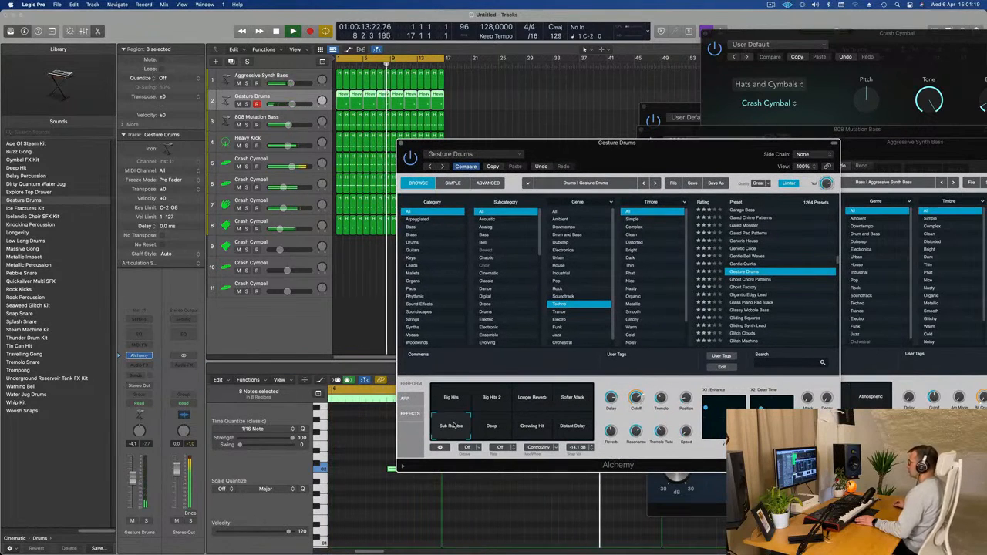
left_click(491, 429)
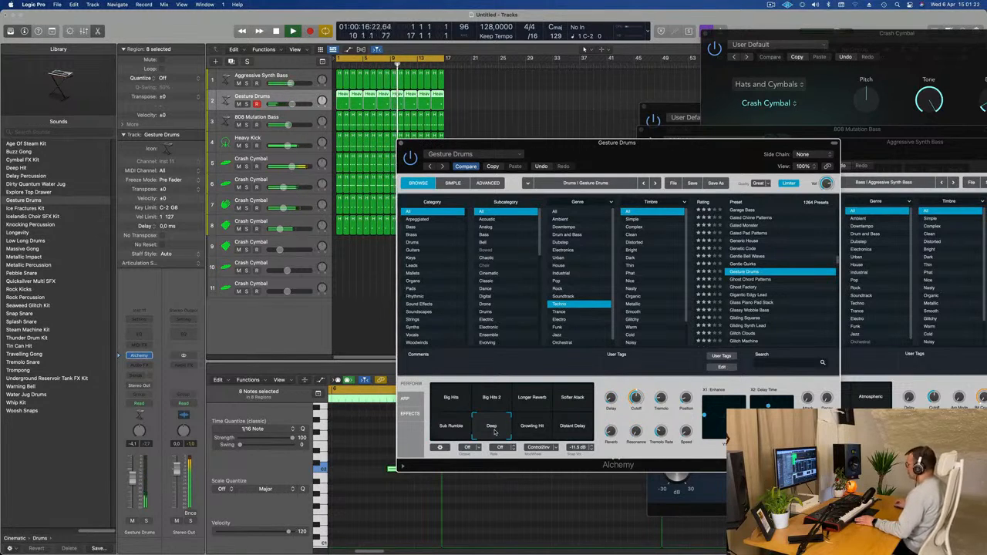
left_click(532, 429)
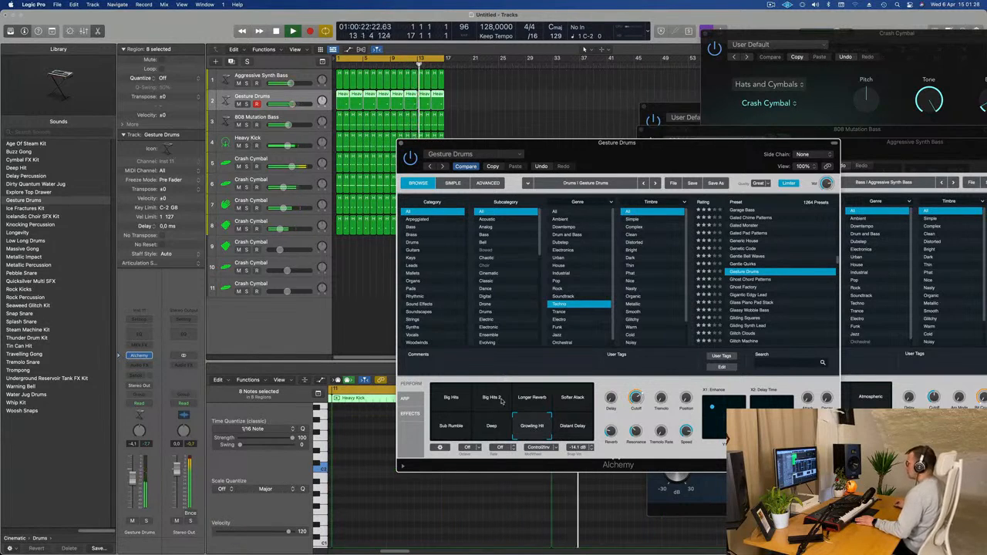
left_click(567, 400)
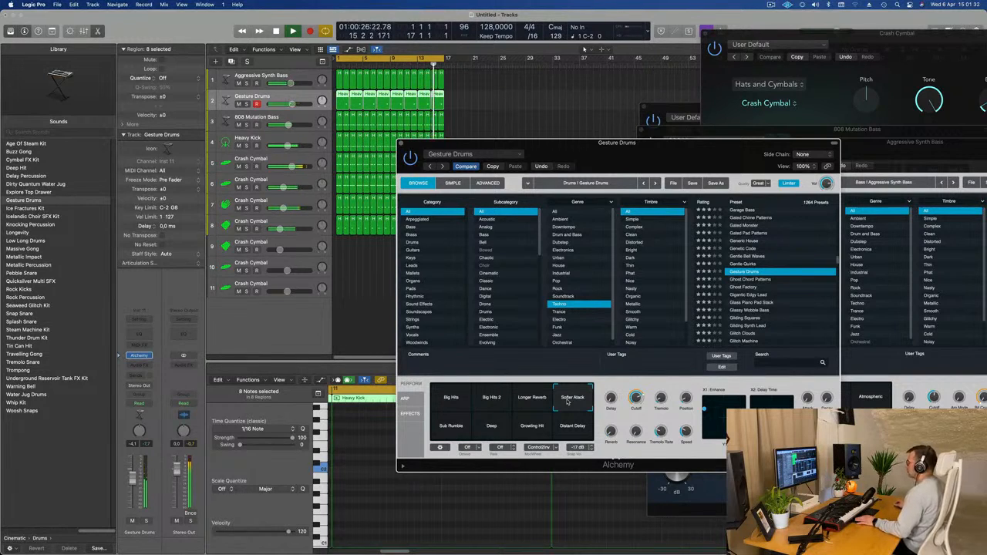
left_click(532, 401)
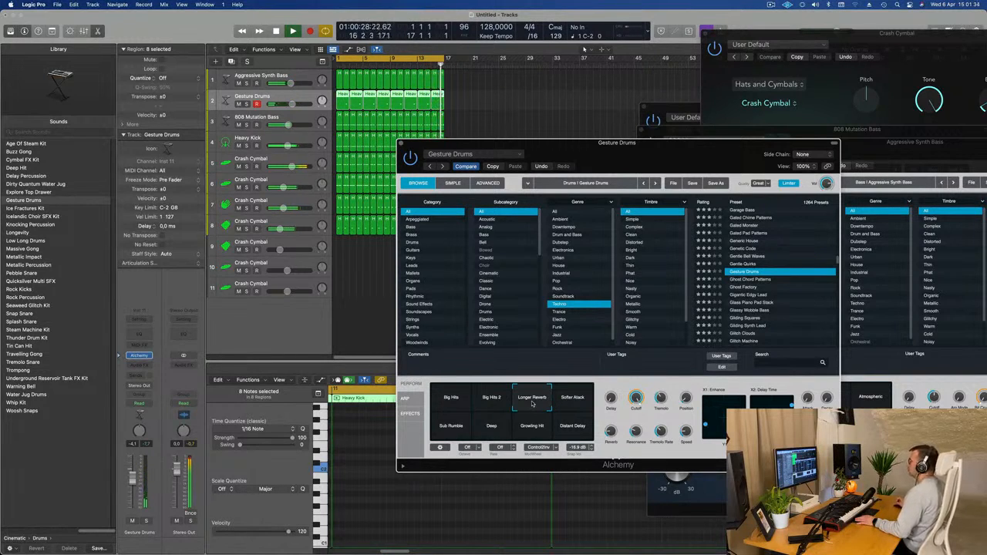
- Close the Gesture Drums instrument window and lower the track's volume to -12.2 dB
left_click_drag(694, 151, 625, 115)
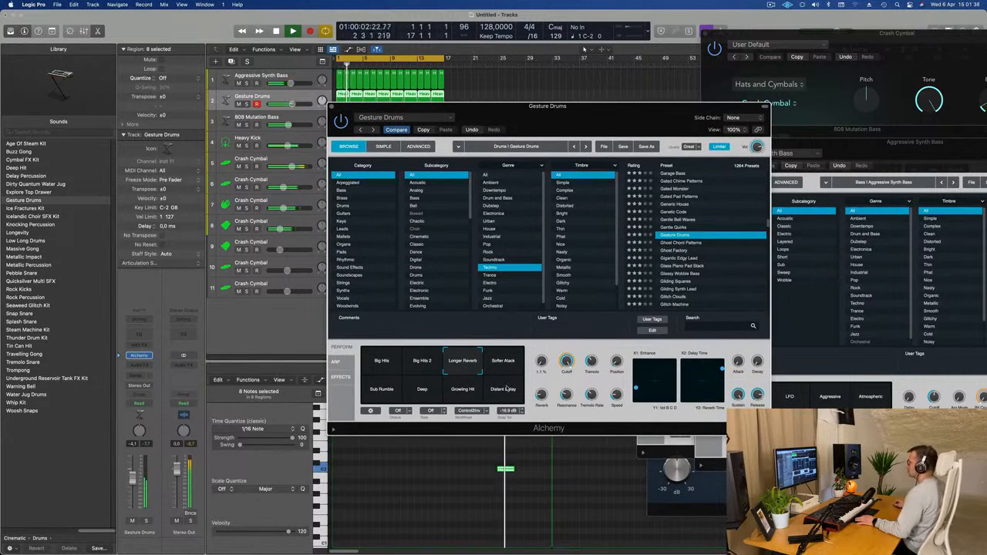
left_click_drag(330, 105, 566, 129)
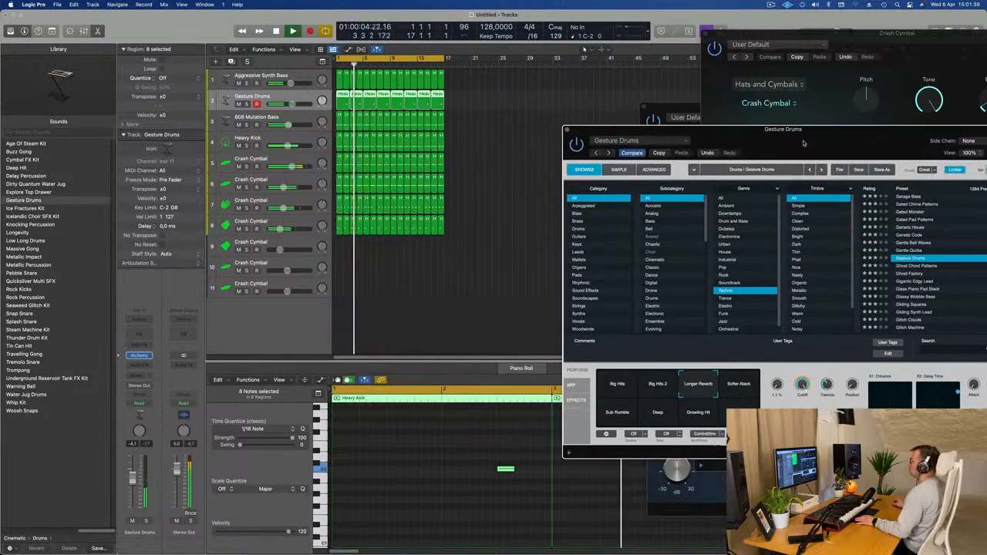
left_click(566, 130)
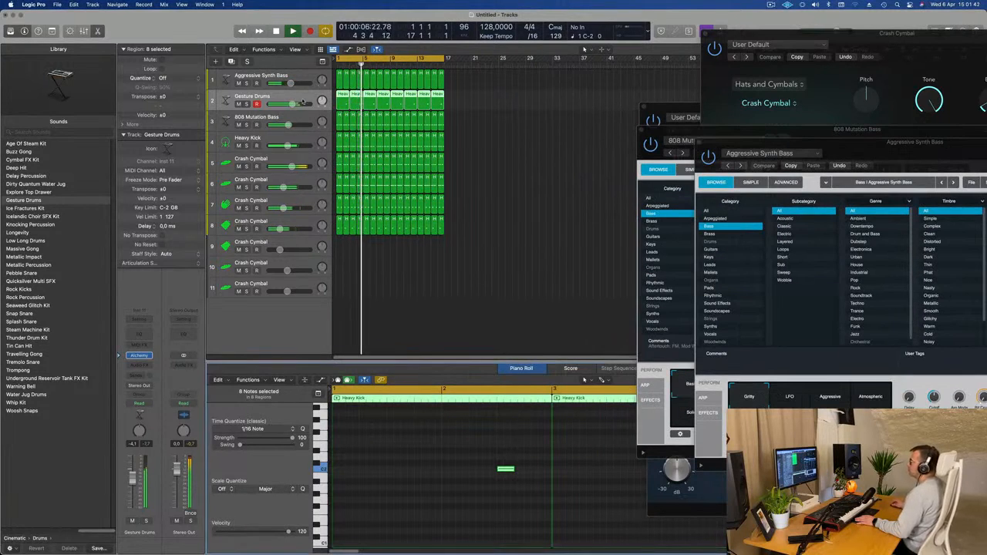
left_click_drag(292, 104, 283, 105)
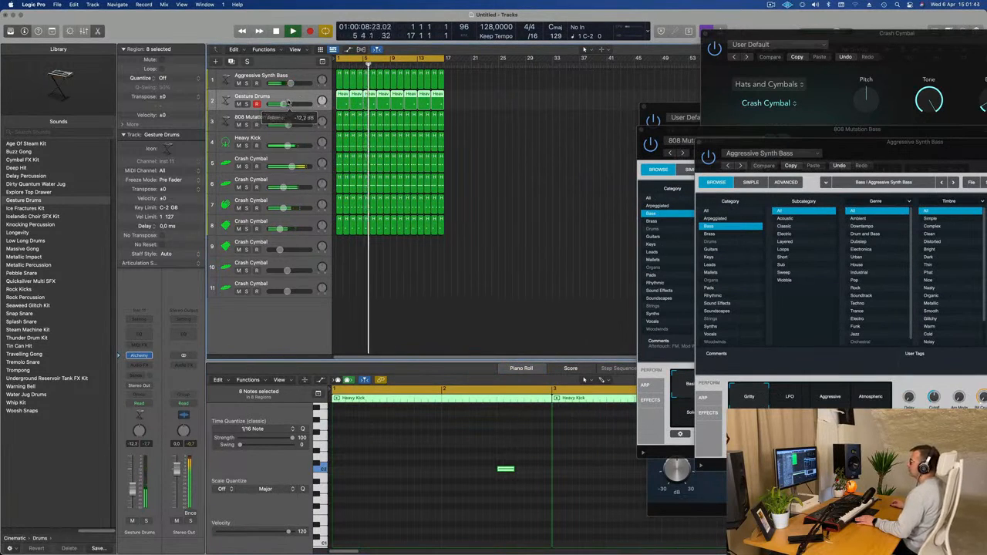
- Duplicate the Gesture Drums track and copy the original track's first region to the start of the new track
left_click(231, 61)
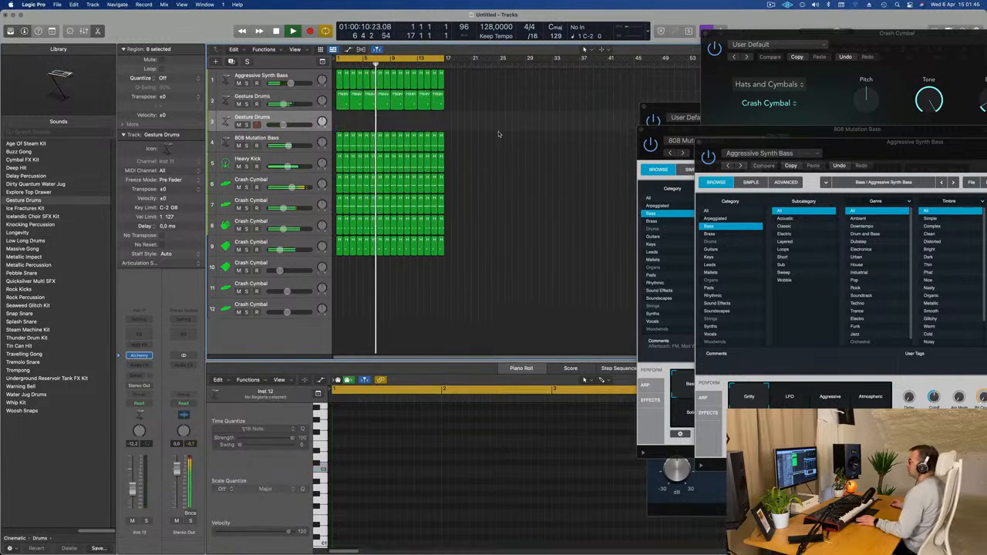
left_click(347, 95)
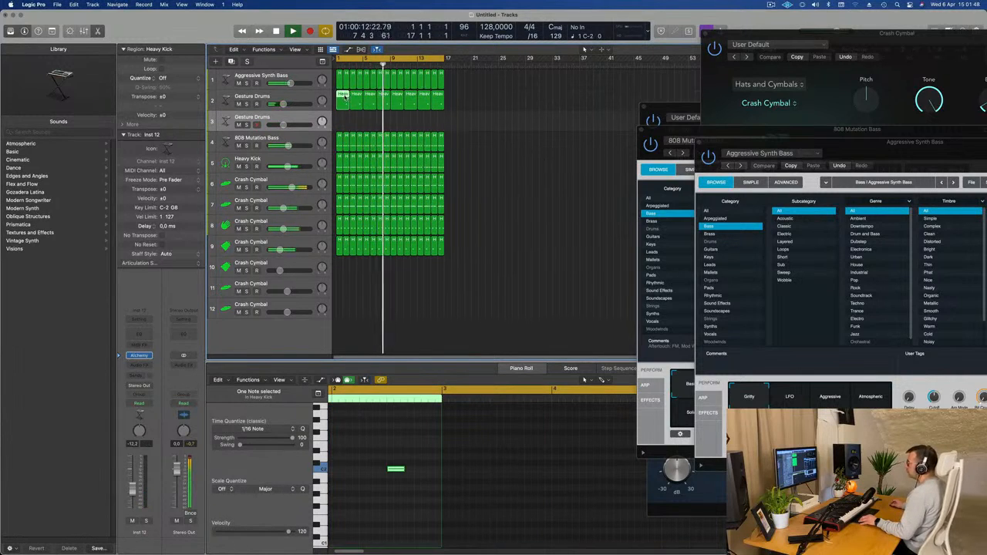
left_click_drag(345, 94, 344, 116)
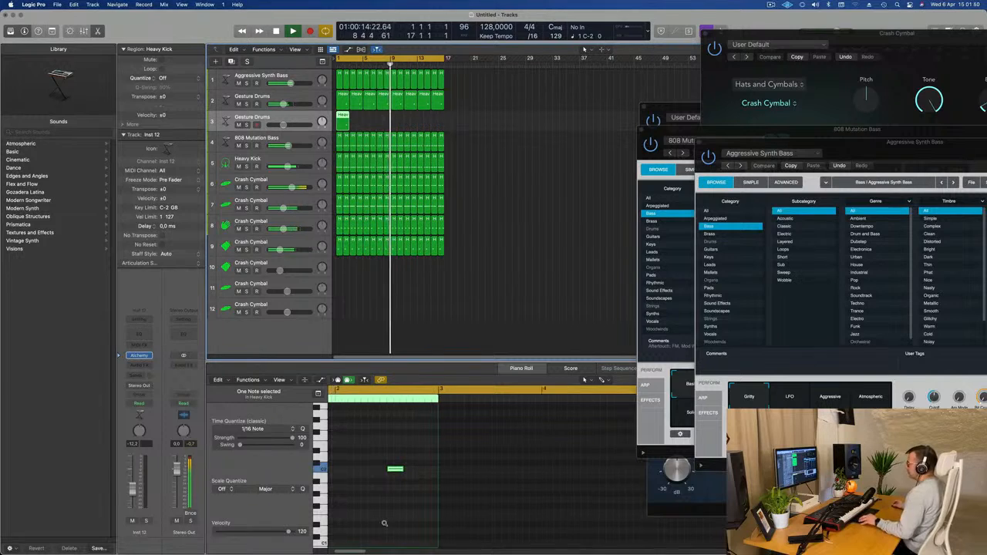
- Rearrange the copied region's pattern into two notes of the same pitch within the first bar and play from the start
scroll(401, 493, "left", 3)
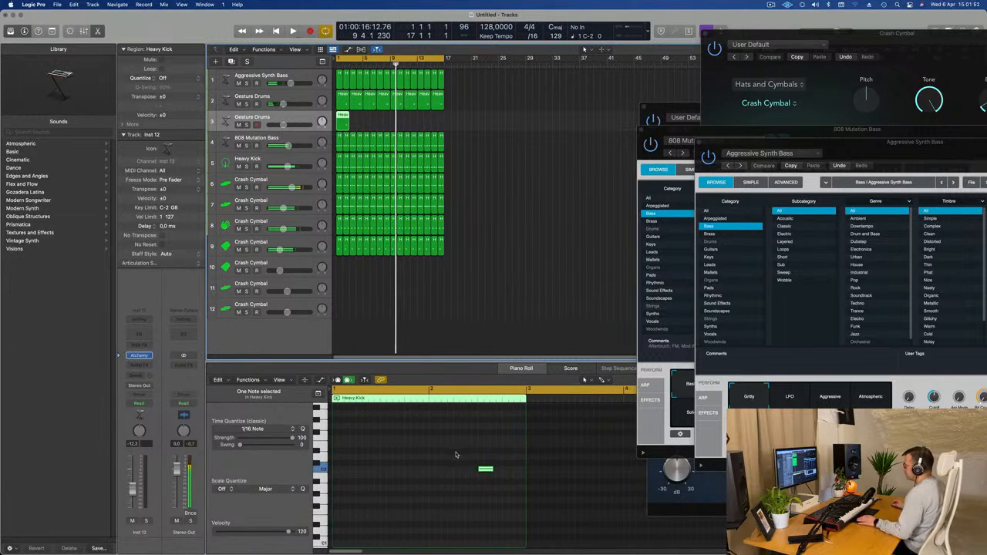
left_click(485, 469)
left_click_drag(484, 469, 384, 471)
key("space")
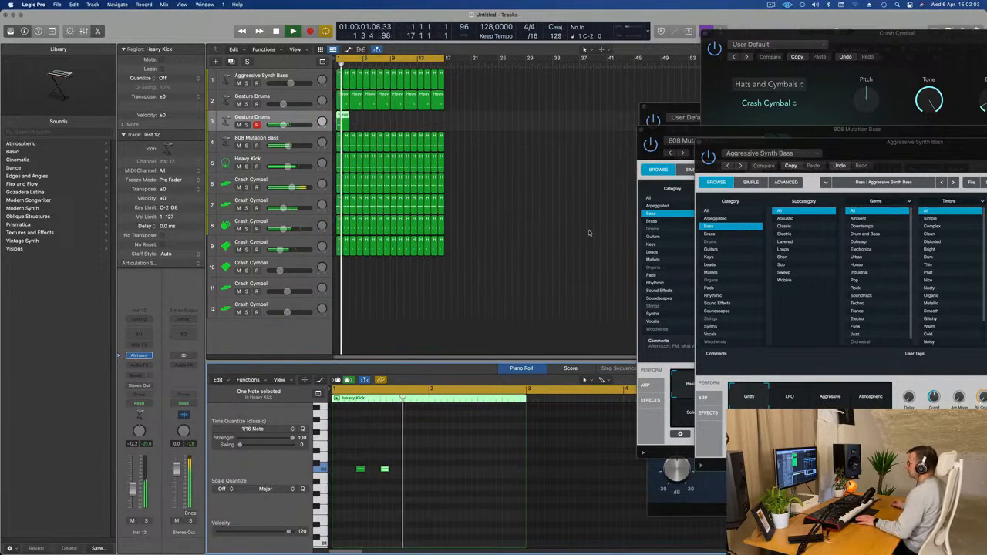
- Open the duplicated track's Alchemy instrument and load the Harpsichord Synth preset from the Keys category in the Techno genre
left_click_drag(895, 141, 693, 157)
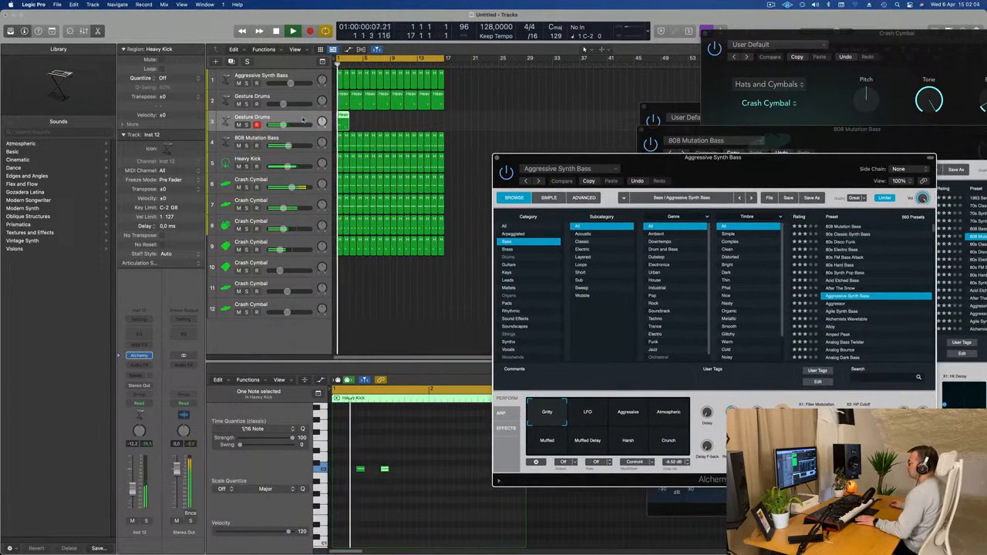
left_click(272, 118)
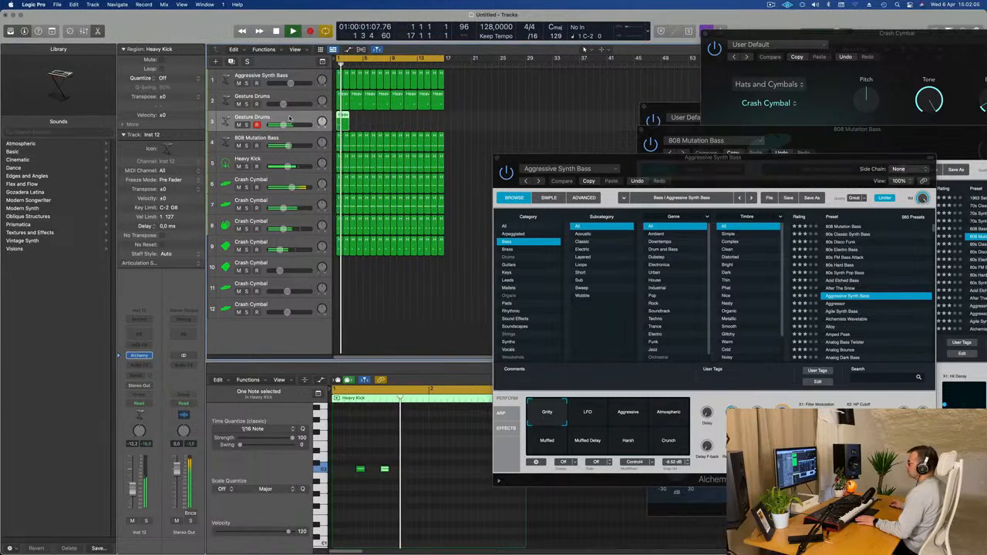
left_click(140, 355)
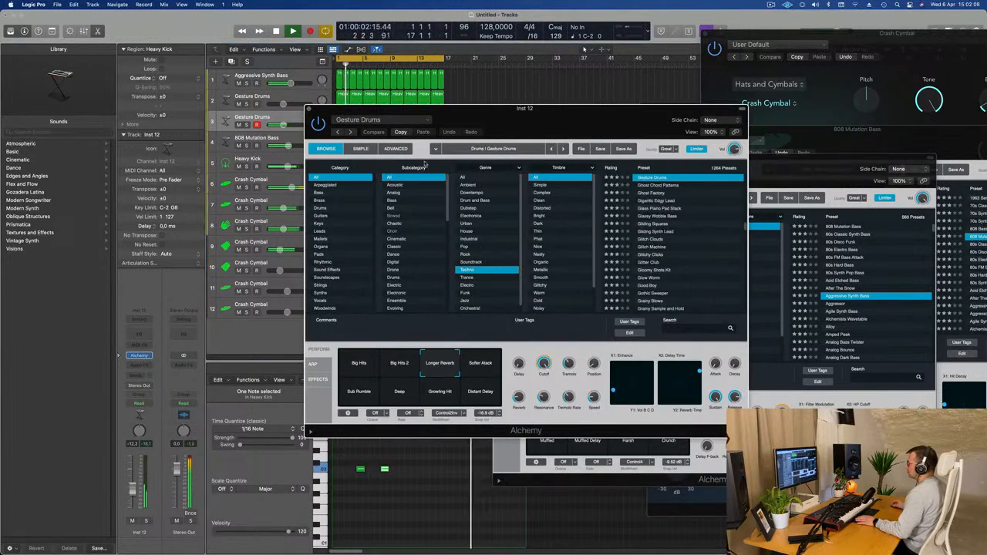
left_click_drag(610, 122, 749, 128)
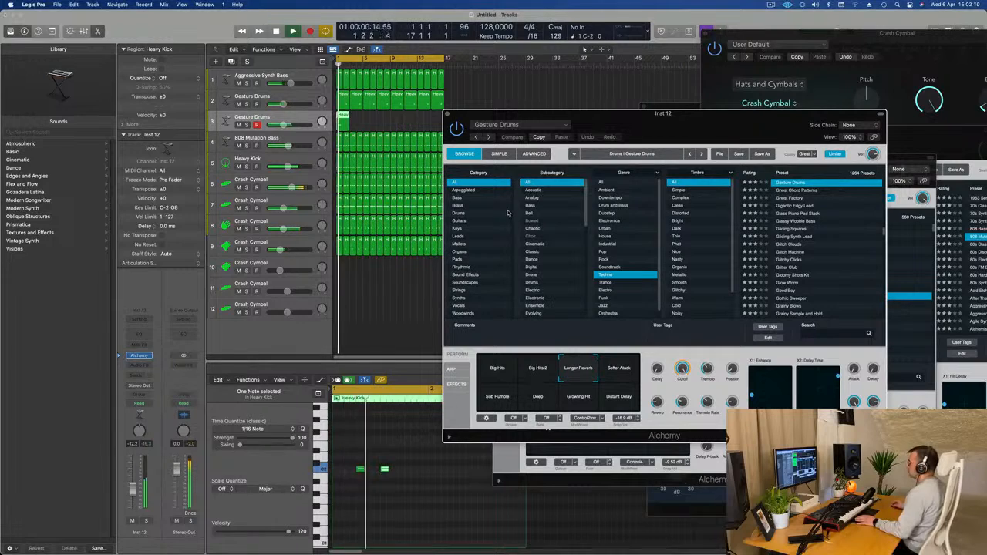
left_click(460, 229)
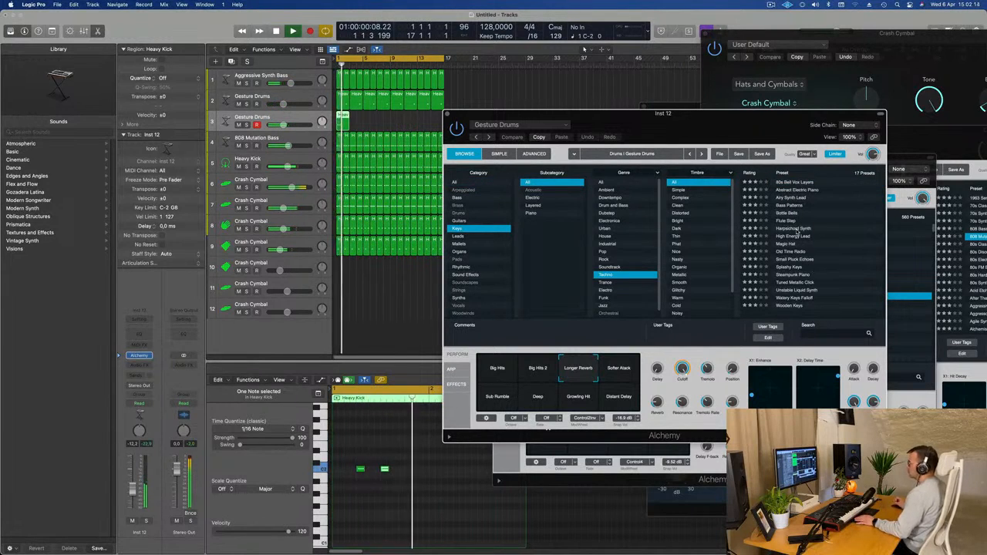
left_click(795, 230)
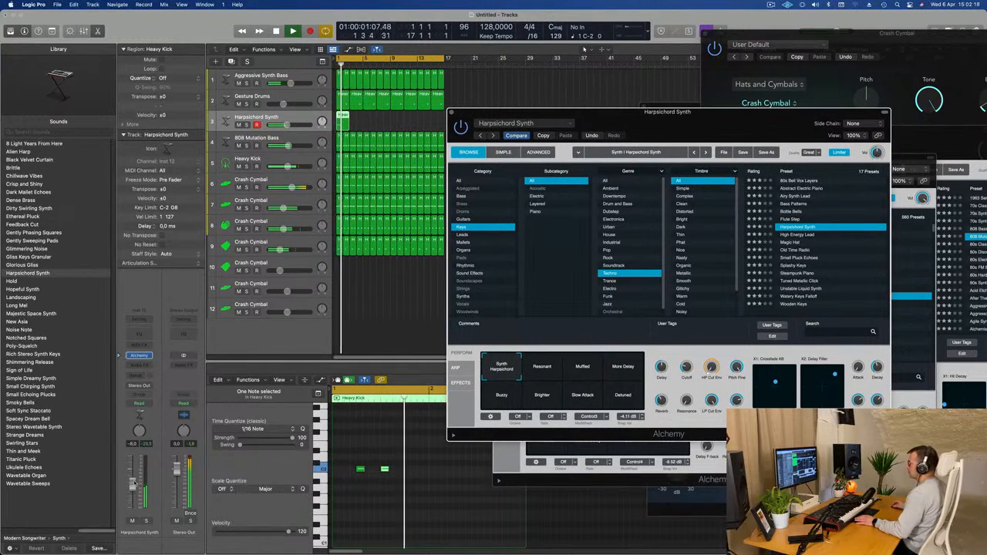
- Repeat the two-note region on the Harpsichord Synth track up to bar 17
left_click(134, 483)
key("Return")
left_click_drag(691, 113, 788, 103)
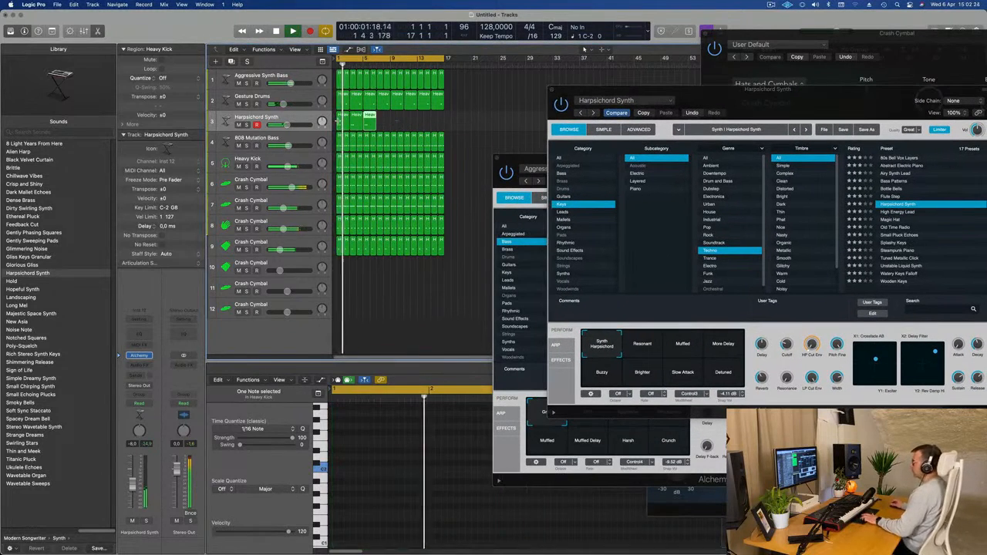
left_click_drag(824, 101, 690, 108)
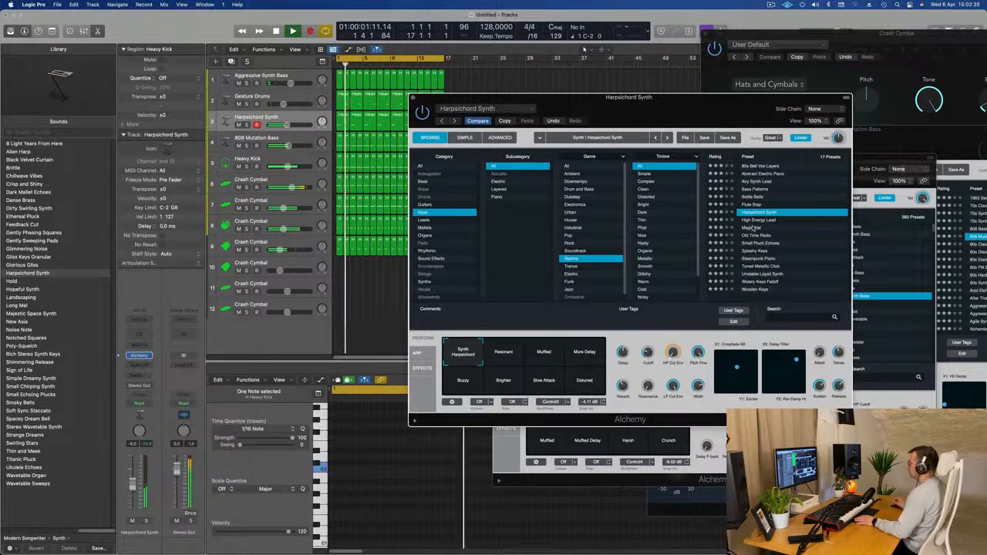
- Audition the Magic Hat preset with its Bright and Dark variations
left_click(751, 228)
left_click_drag(695, 108, 724, 84)
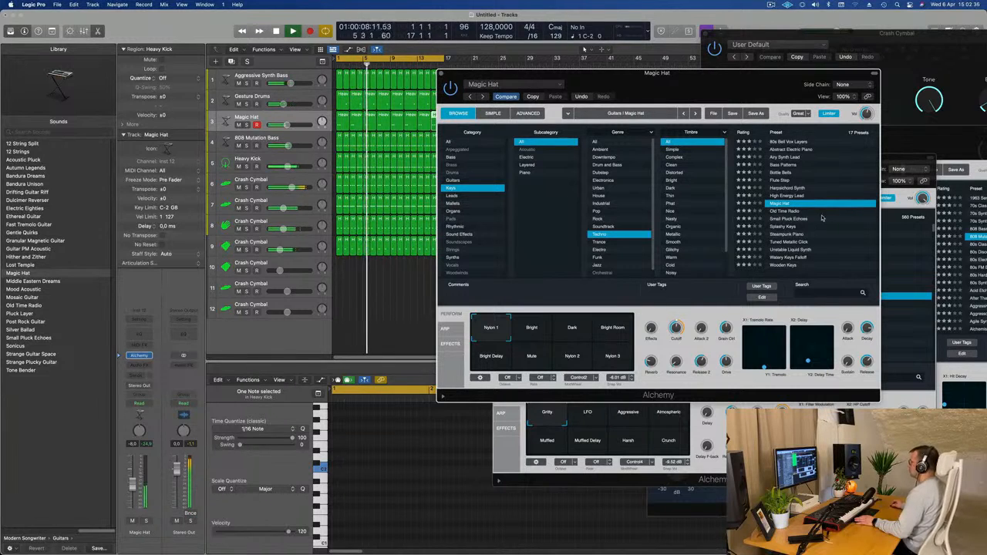
left_click(537, 333)
left_click(579, 330)
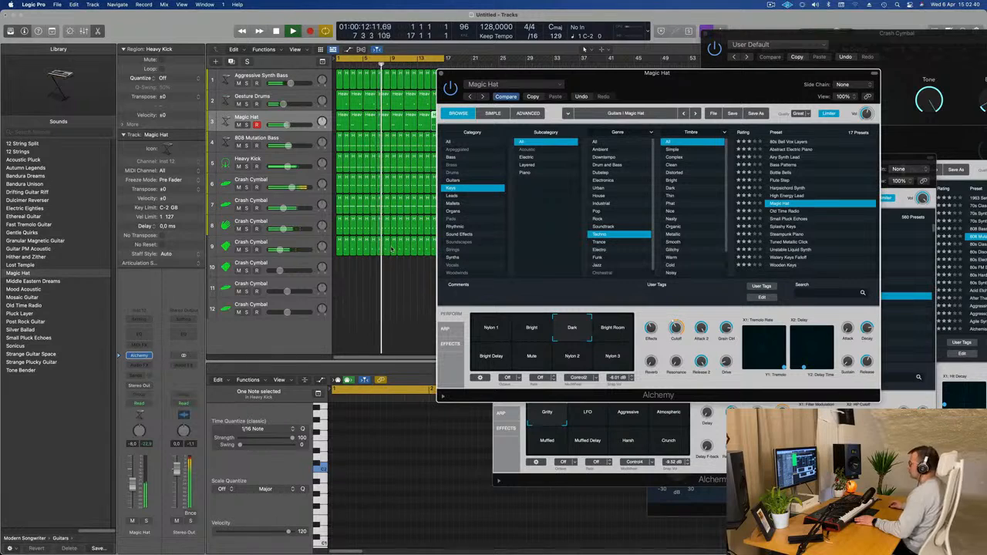
- Open the Magic Hat track's first region for note editing, move its second note slightly later and play from the start
left_click_drag(666, 73, 771, 80)
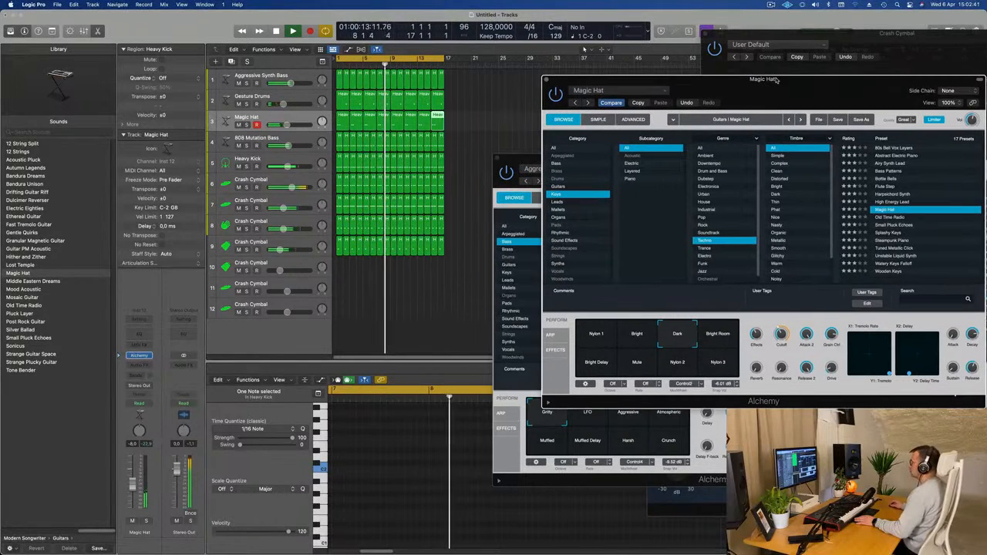
left_click(342, 124)
double_click(342, 123)
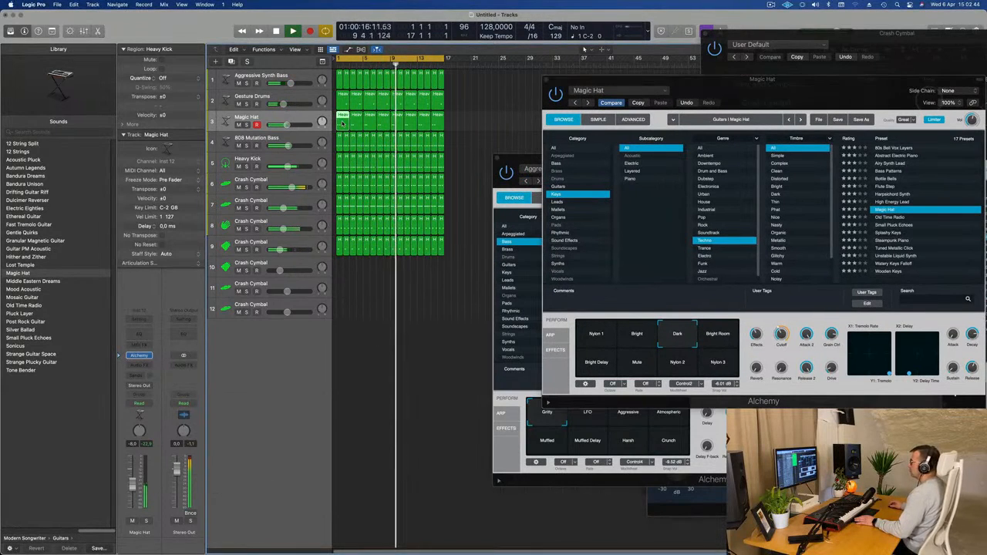
double_click(342, 123)
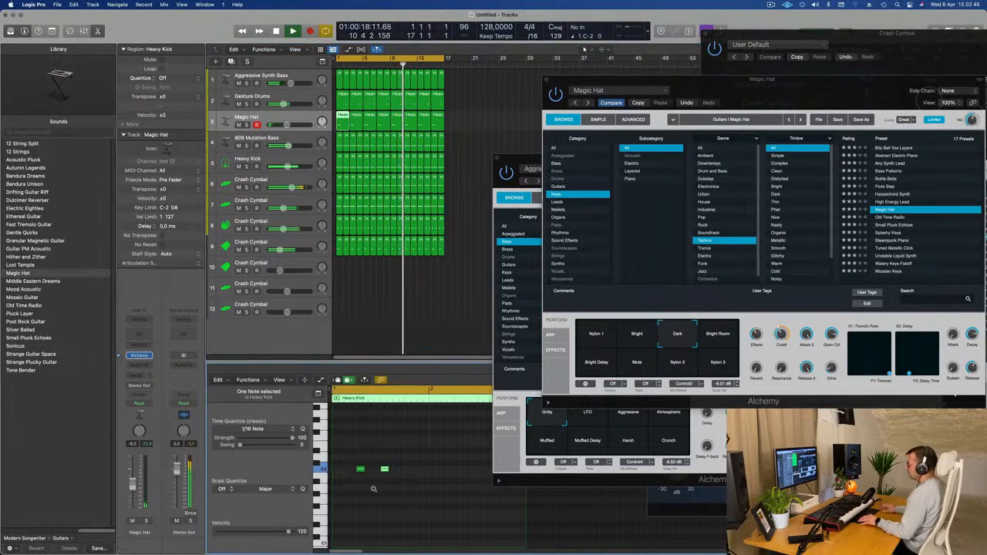
key("Return")
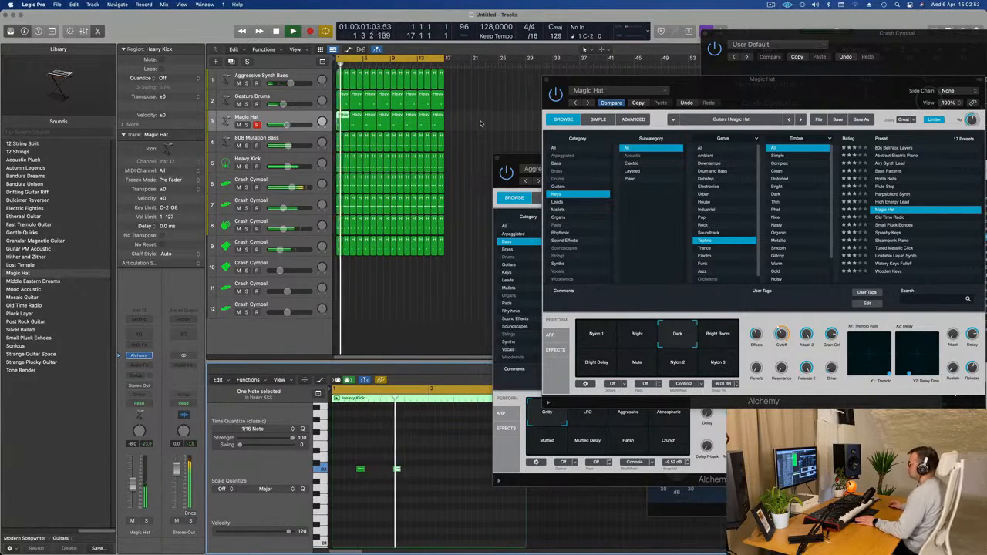
- Delete all Magic Hat regions after the first and repeat the edited first region seven times up to bar 17
left_click_drag(485, 121, 351, 125)
key("Delete")
left_click(339, 124)
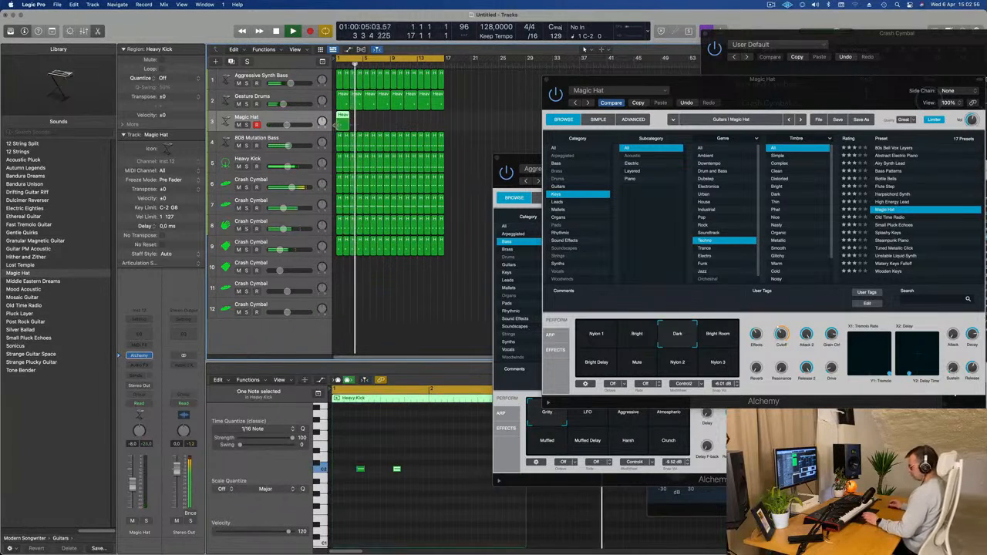
key("super+r")
key("super+r")
key("super+r")
key("super+r")
key("super+r")
key("super+r")
key("super+r")
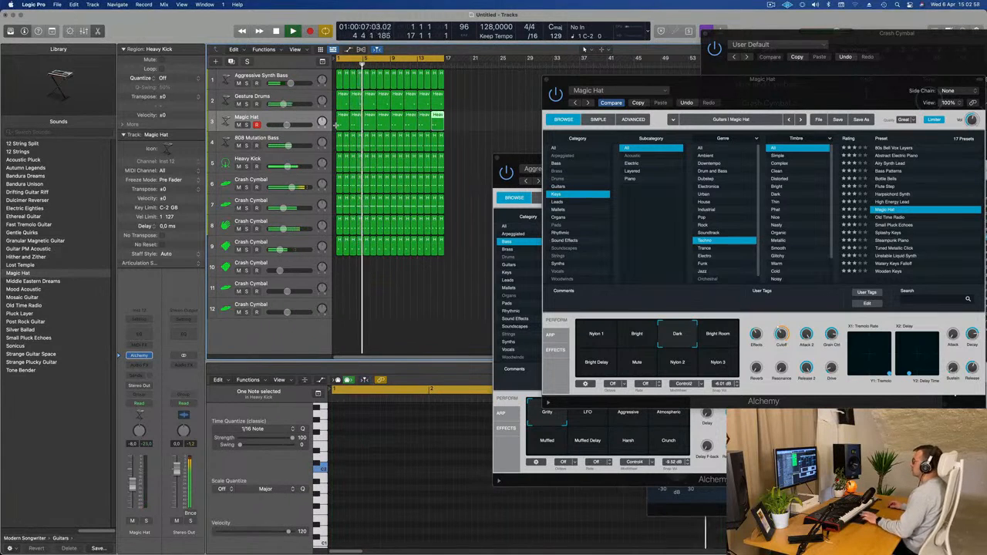
- Audition the Bright Delay and Nylon 2 variations of Magic Hat
left_click_drag(756, 94, 655, 113)
left_click(496, 381)
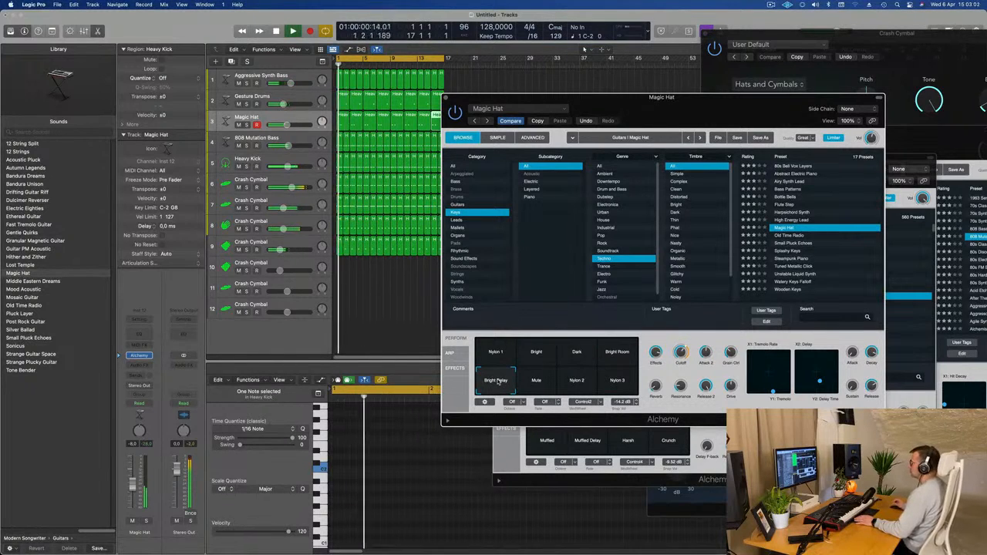
left_click(573, 381)
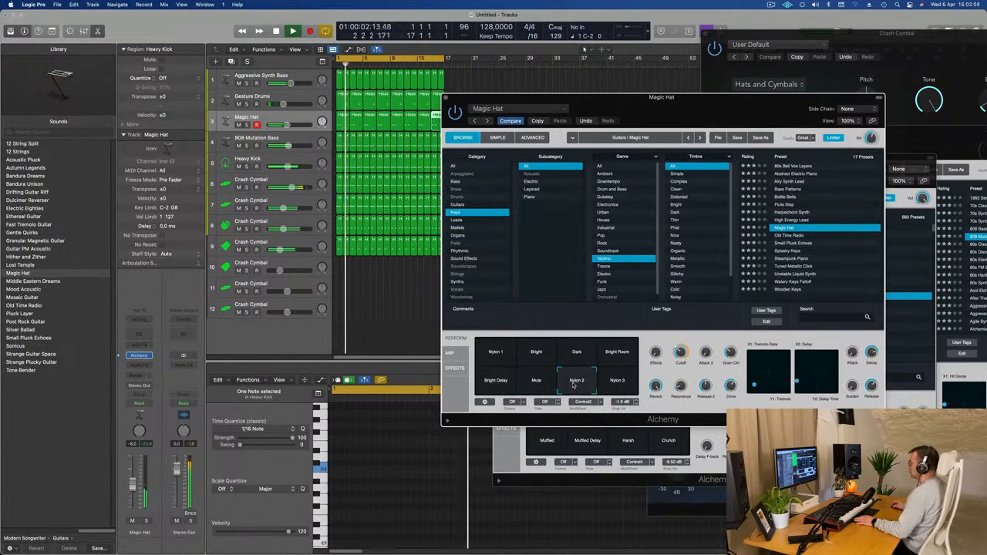
- Audition the Small Pluck Echoes, Splashy Keys and Tuned Metallic Click presets and load 80s Bell Vox Layers
left_click(794, 244)
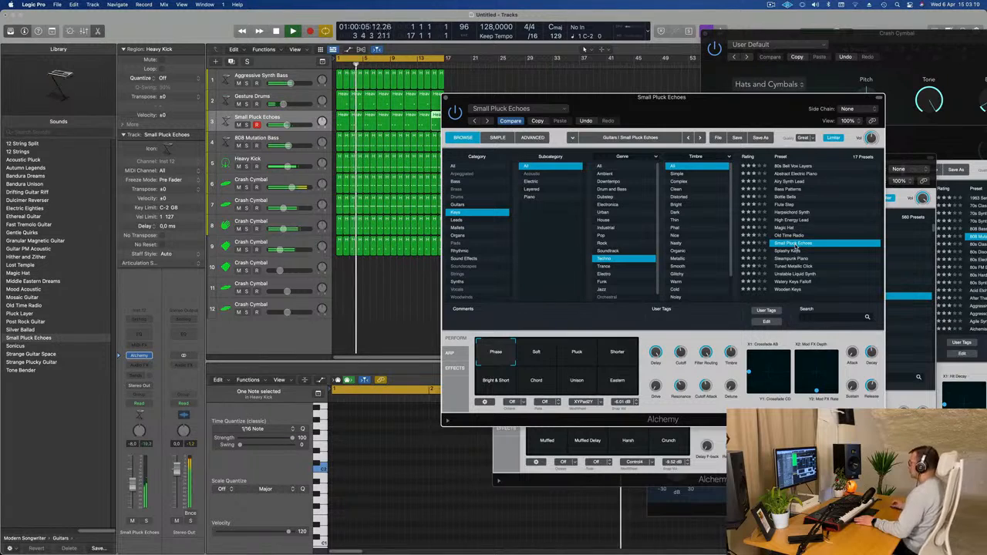
left_click(794, 251)
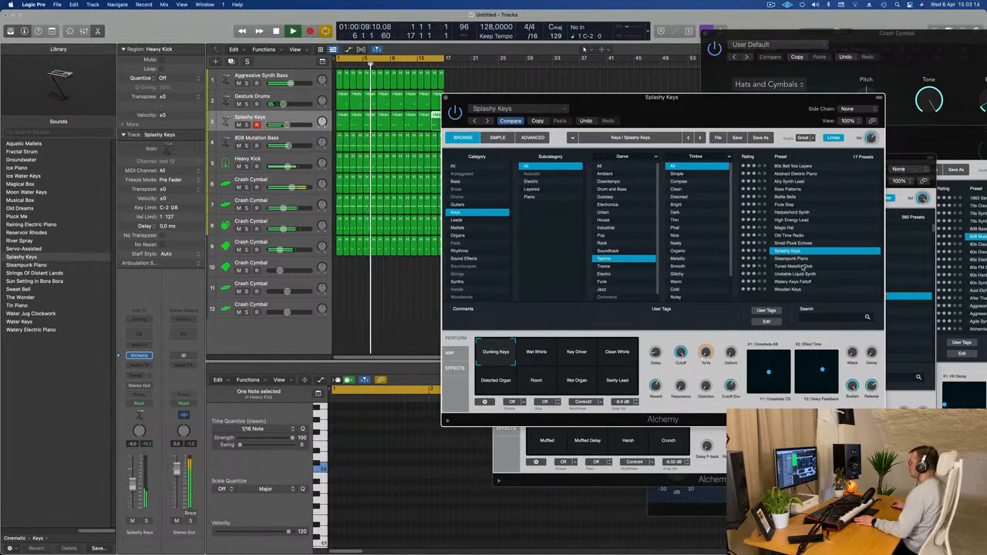
left_click(802, 267)
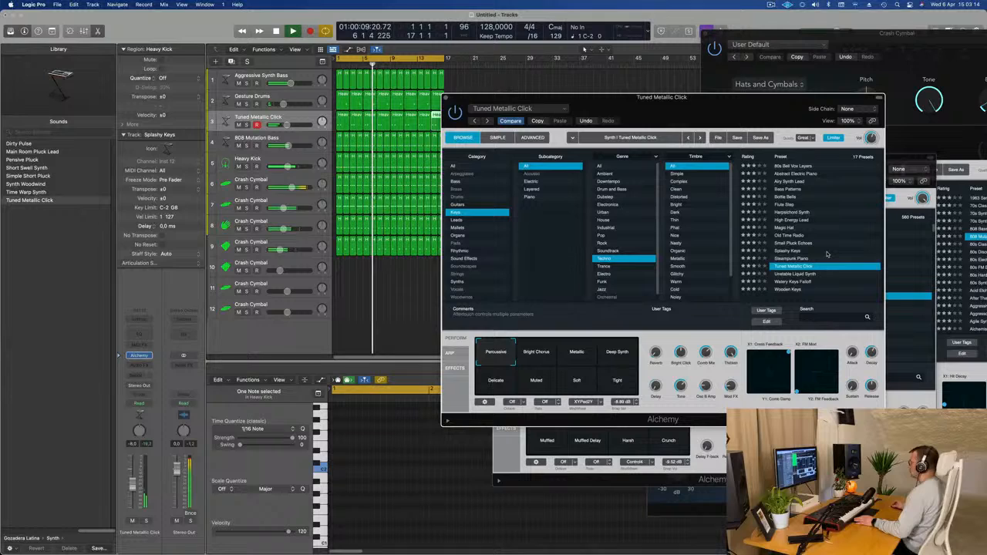
left_click(796, 167)
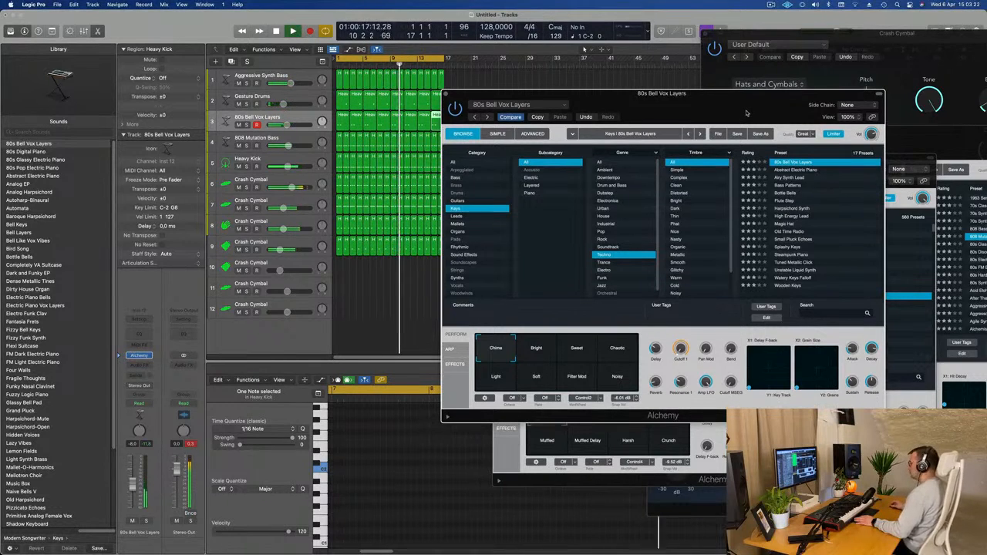
left_click_drag(745, 117, 751, 91)
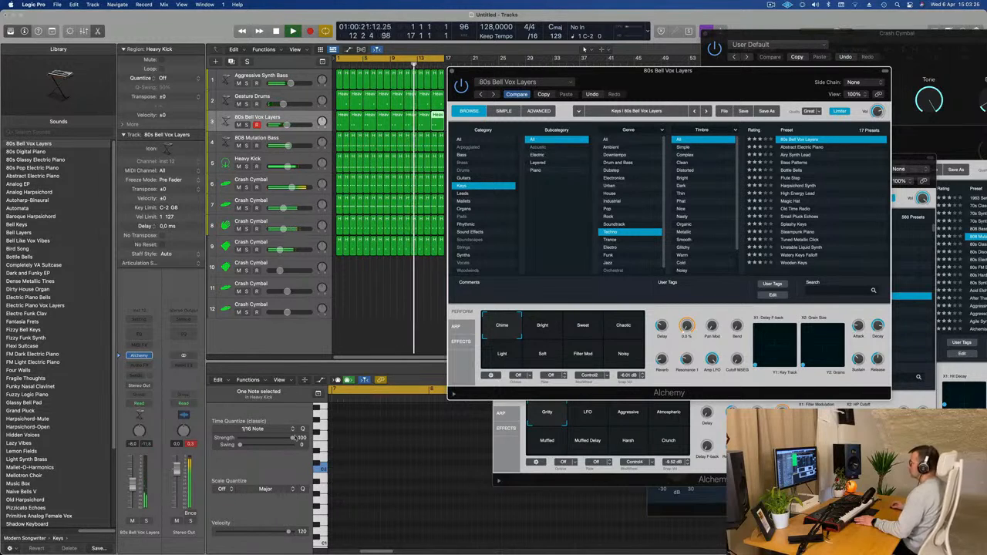
- Audition the Bright, Sweet, Chaotic, Light, Soft and Filter Mod variations of 80s Bell Vox Layers, return to Chime and move the instrument window aside
left_click(552, 330)
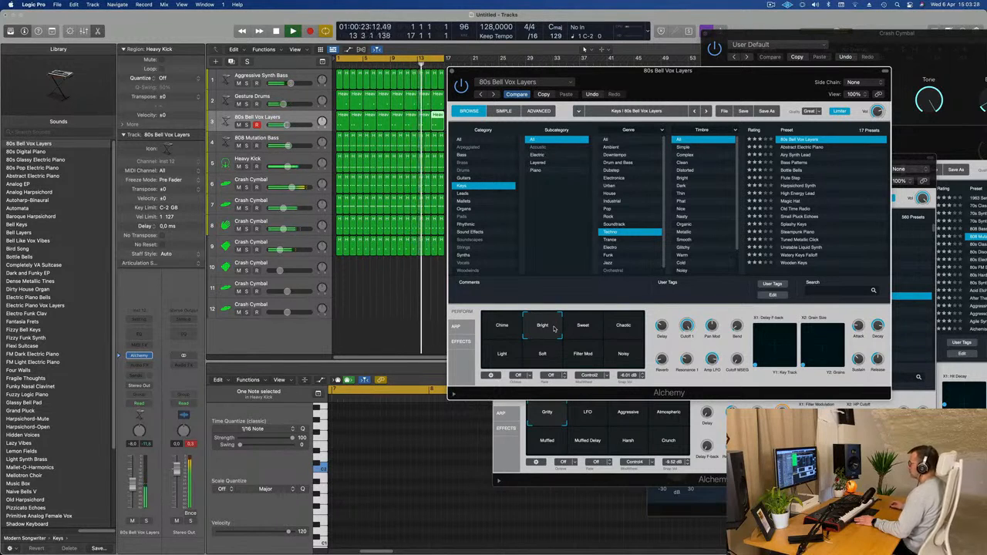
left_click(591, 332)
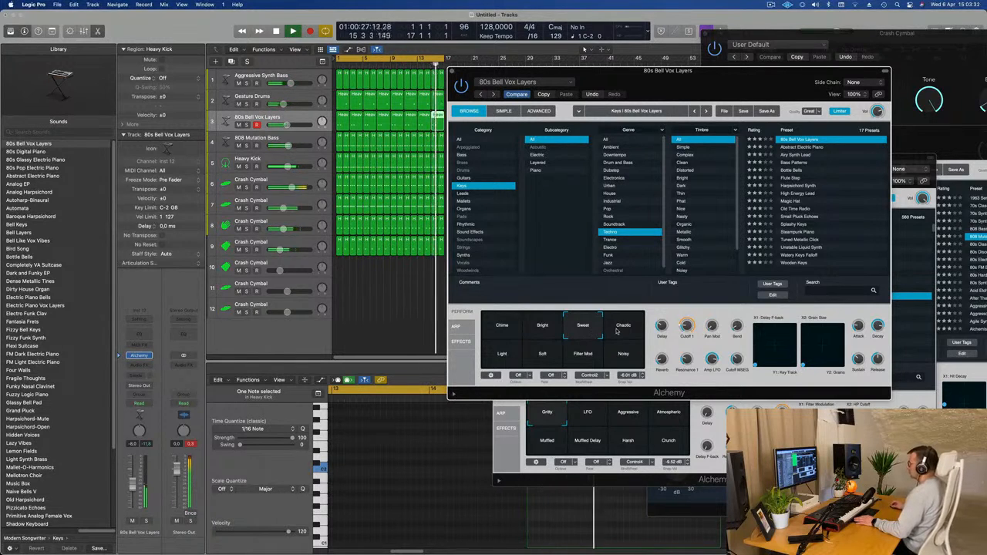
left_click(623, 327)
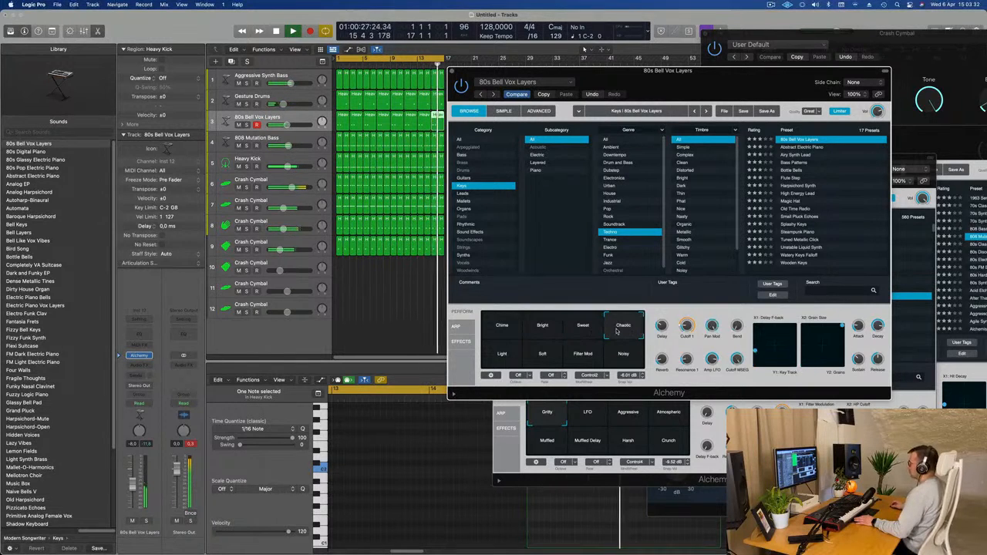
left_click(505, 358)
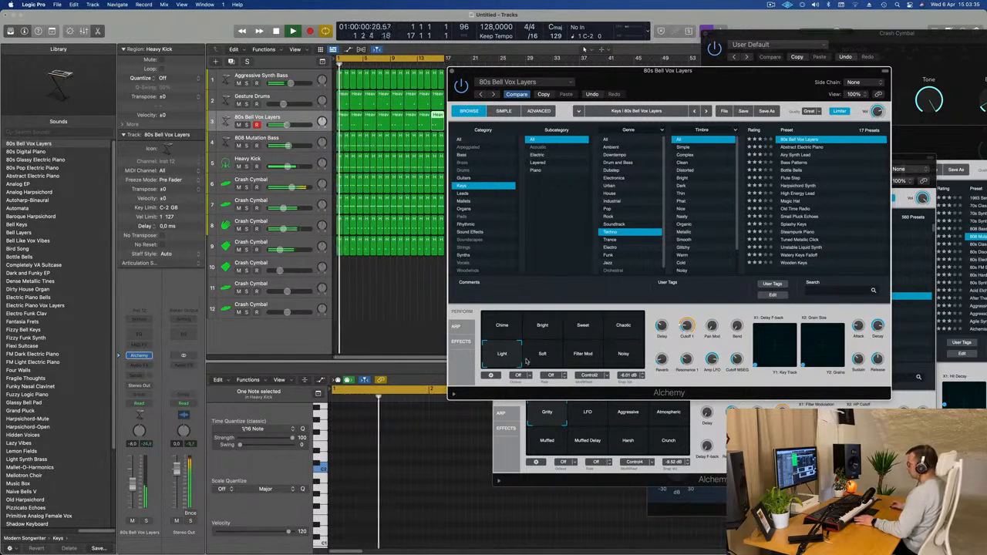
left_click(532, 362)
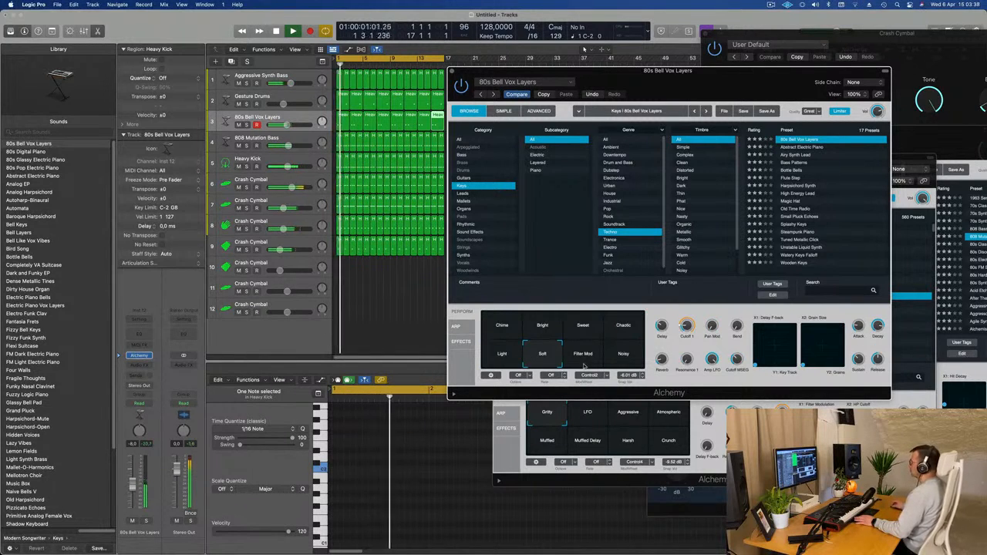
left_click(584, 367)
left_click(505, 330)
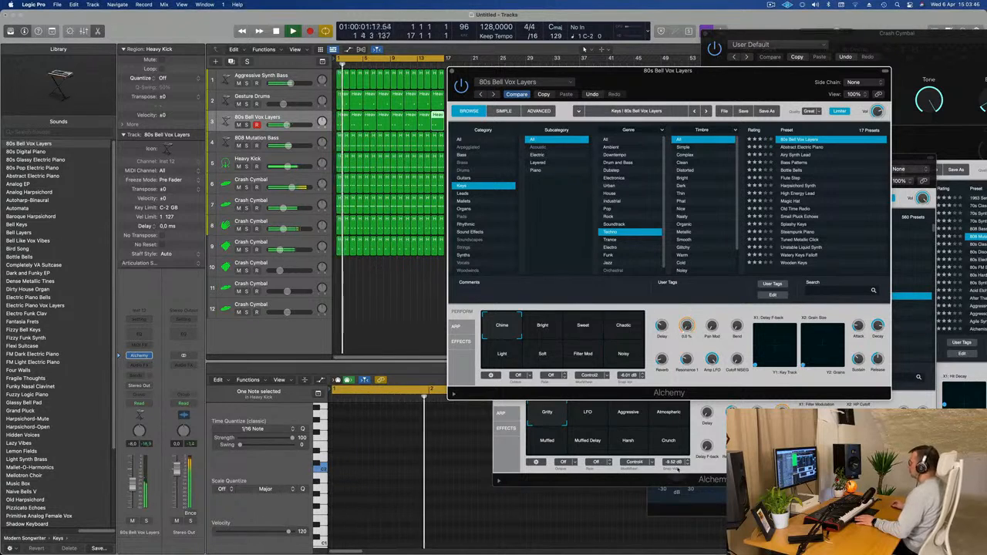
left_click_drag(594, 71, 702, 162)
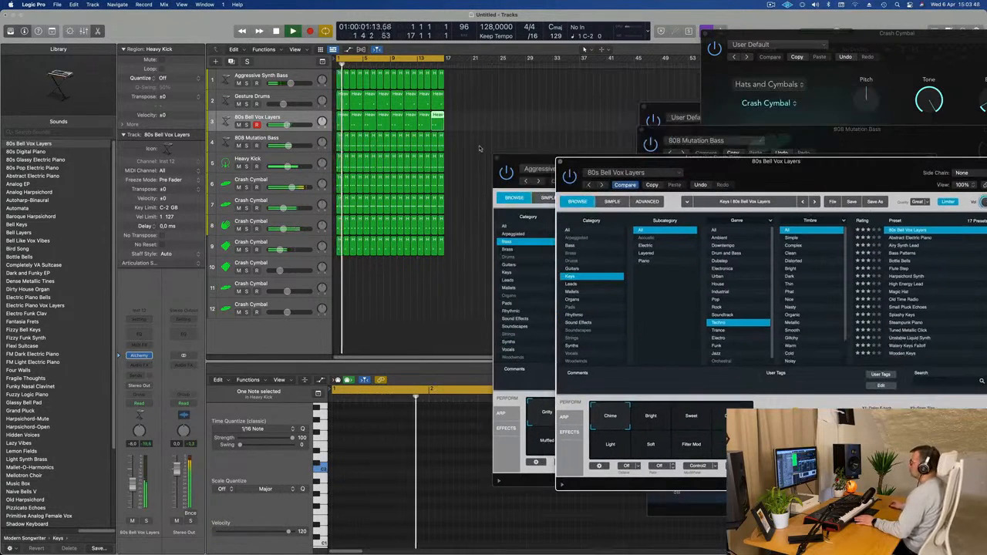
- Copy the two notes in the first 80s Bell Vox Layers region into its second bar, making a four-note pattern
left_click_drag(484, 128, 335, 131)
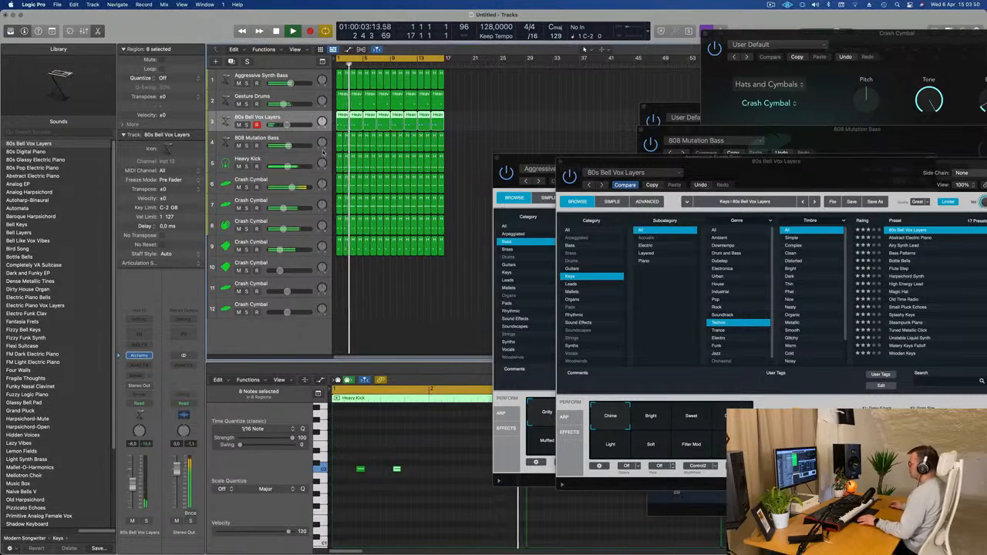
scroll(428, 470, "down", 2)
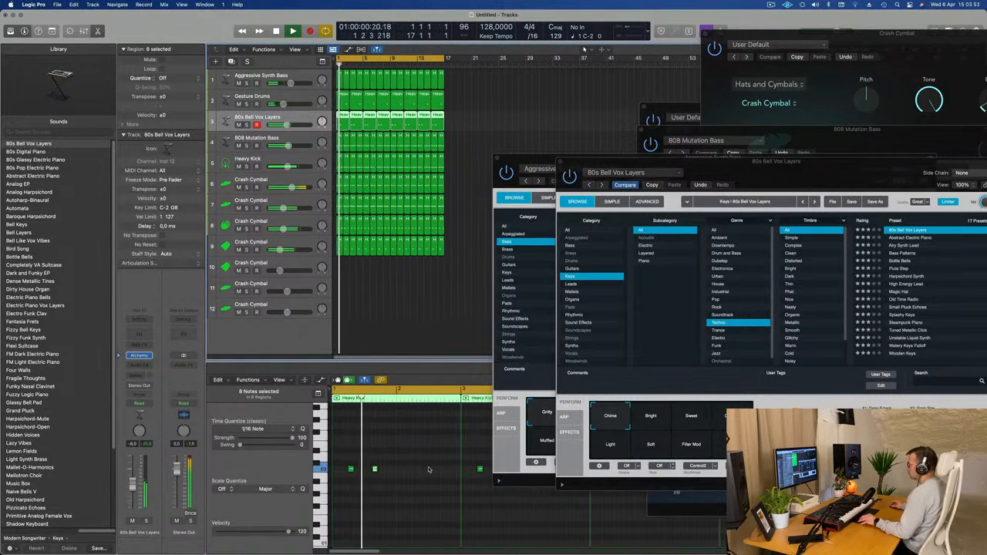
mouse_move(423, 460)
left_mouse_down()
mouse_move(345, 480)
mouse_move(416, 471)
left_mouse_up()
scroll(400, 463, "down", 3)
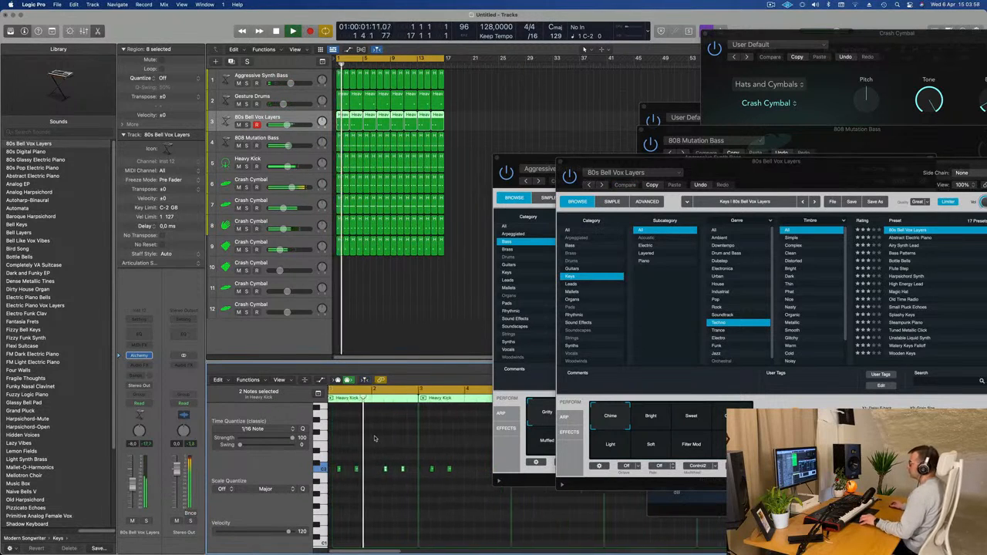
scroll(374, 438, "down", 2)
- Delete the 80s Bell Vox Layers regions after the first, repeat the edited first region up to bar 17, and start playback
left_click_drag(748, 188, 637, 243)
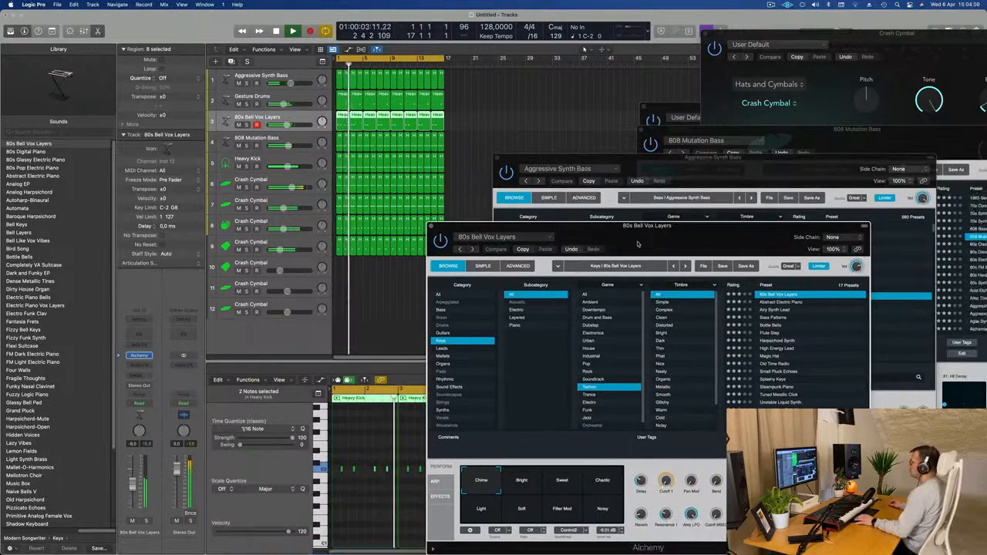
key("super+w")
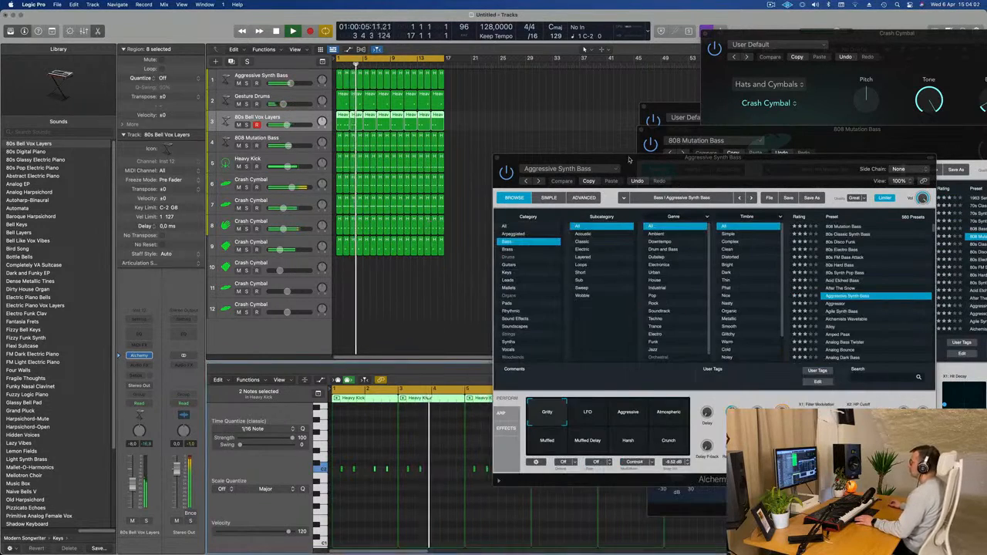
left_click_drag(575, 164, 709, 165)
left_click_drag(473, 117, 362, 127)
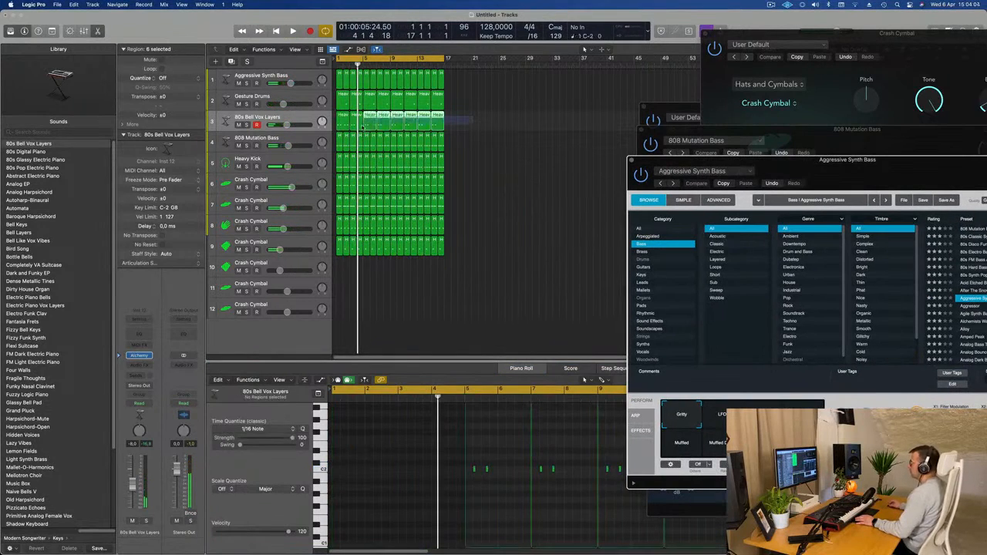
key("Delete")
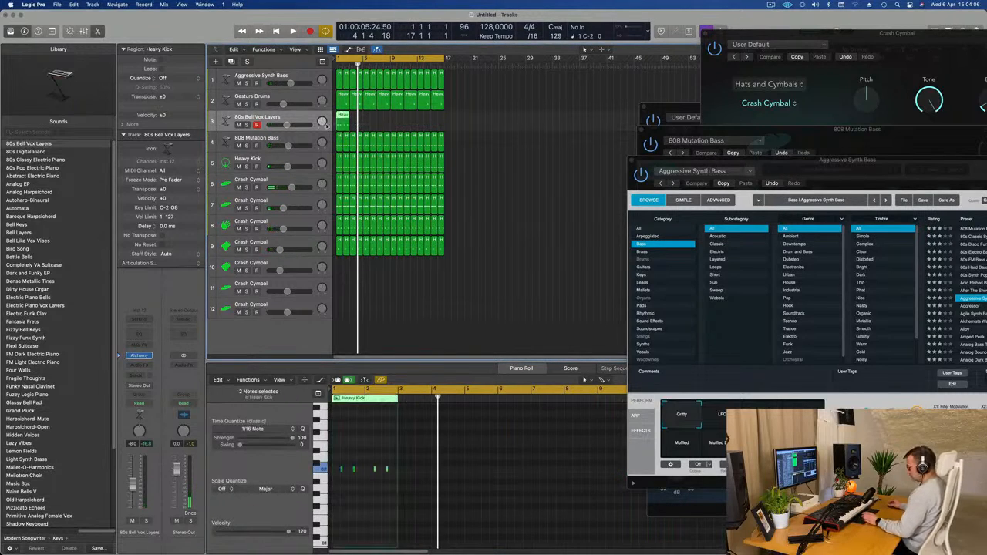
key("super+r")
key("super+r")
key("super+r")
key("super+r")
key("space")
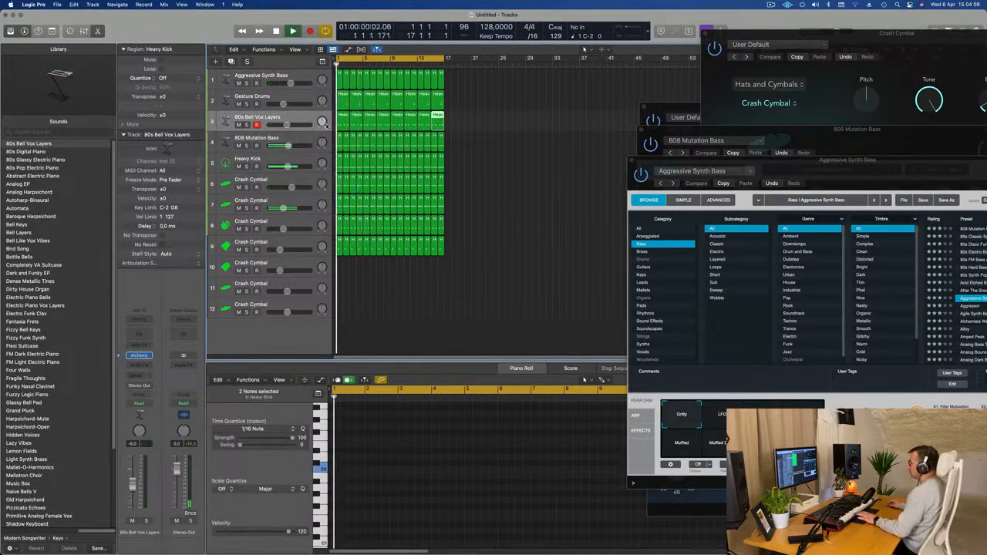
- Audition the LFO and Atmospheric variations of Aggressive Synth Bass, return to Gritty, and briefly solo the Gesture Drums track
left_click_drag(845, 168, 680, 107)
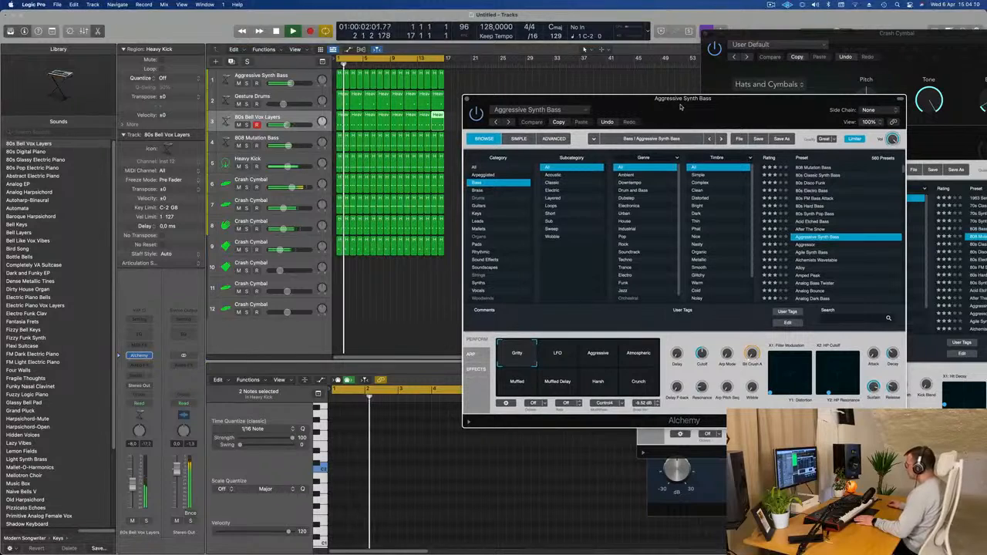
key("Return")
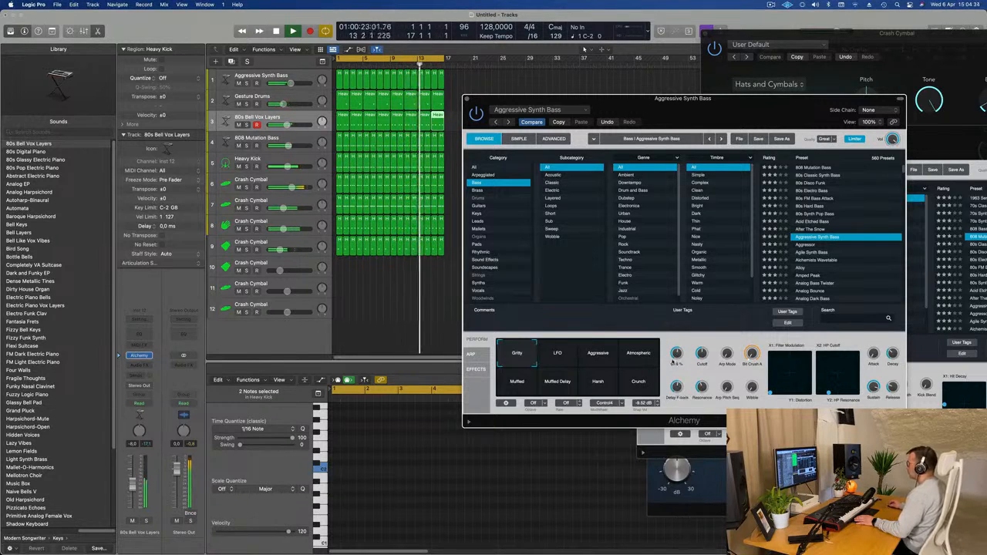
left_click(548, 356)
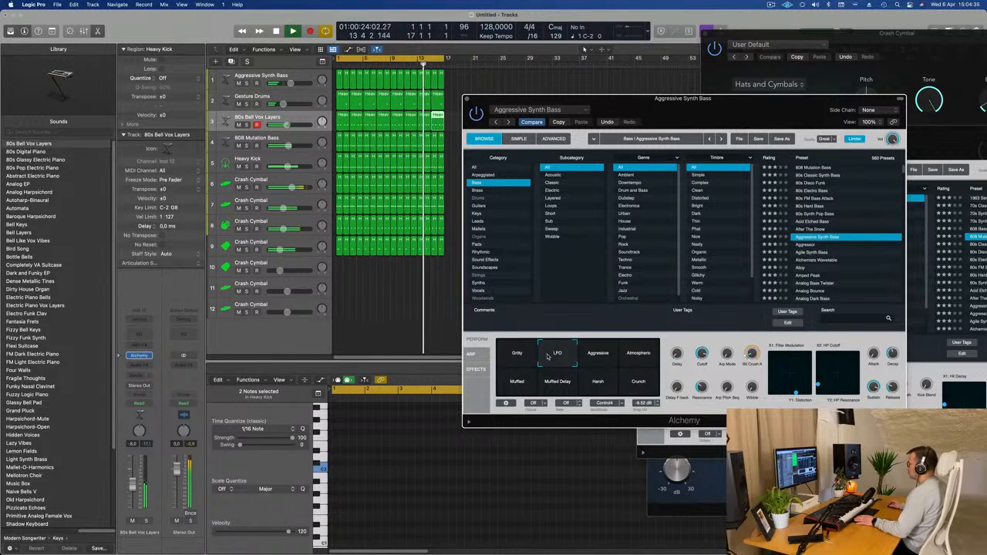
left_click(629, 359)
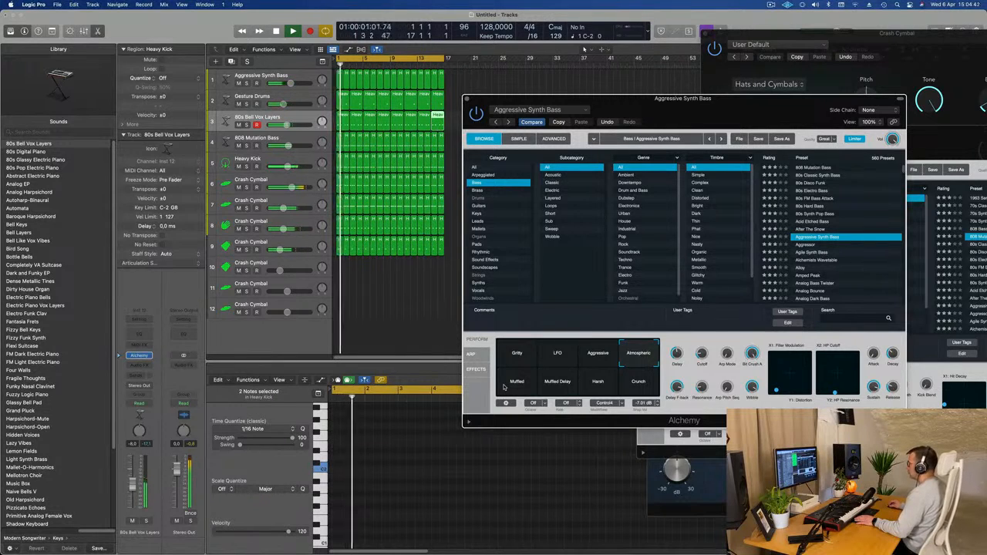
left_click(517, 357)
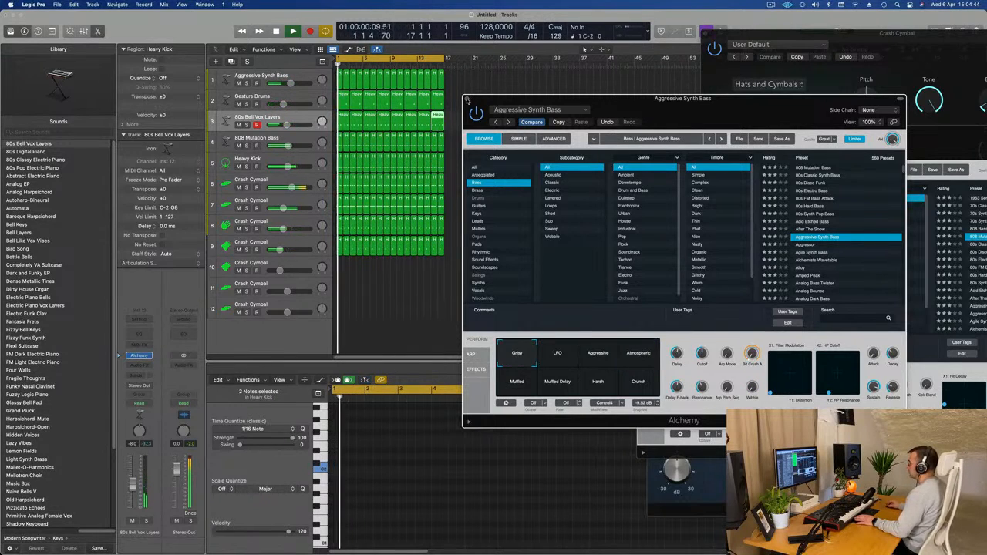
left_click(246, 104)
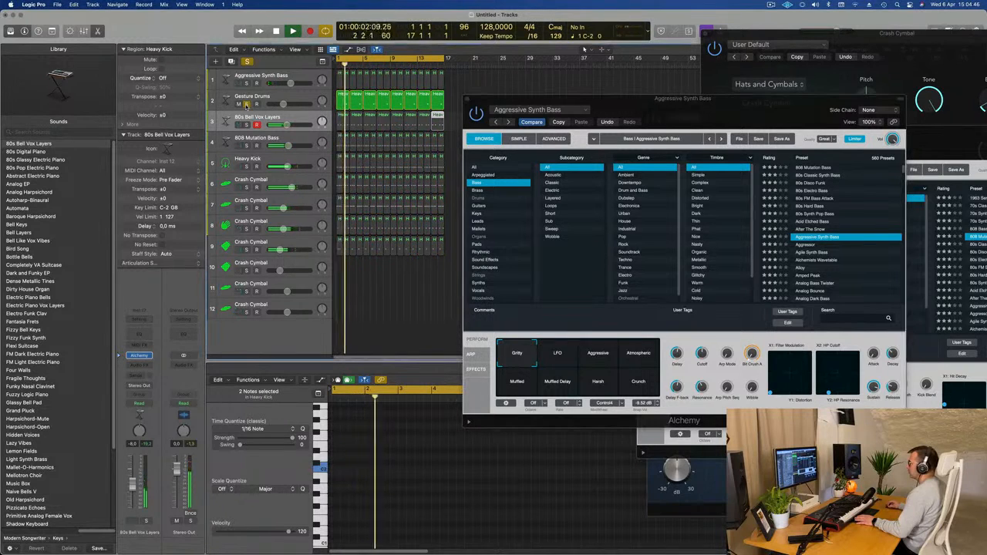
left_click(246, 104)
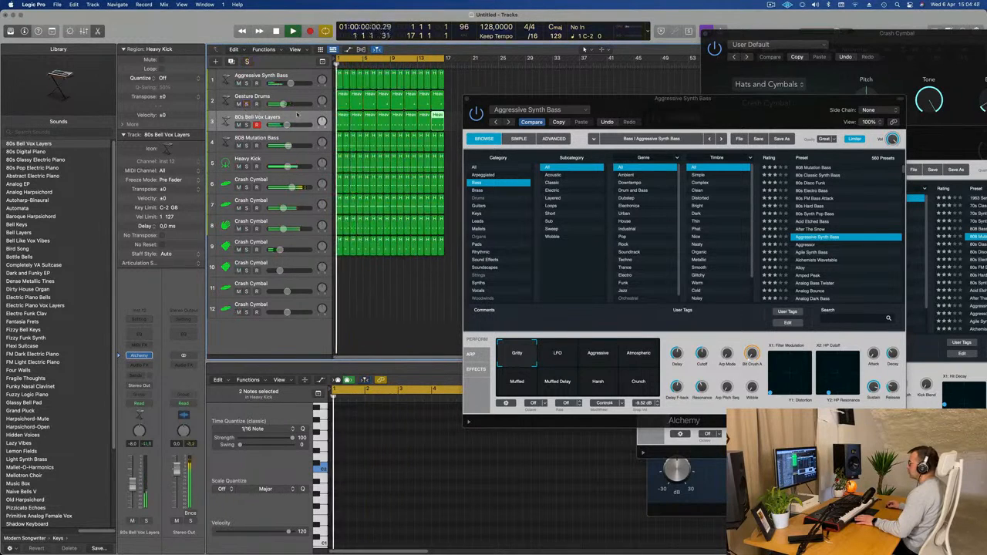
- Open the 80s Bell Vox Layers instrument and adjust its Amp LFO, Reverb and Delay controls while the loop plays
left_click(138, 355)
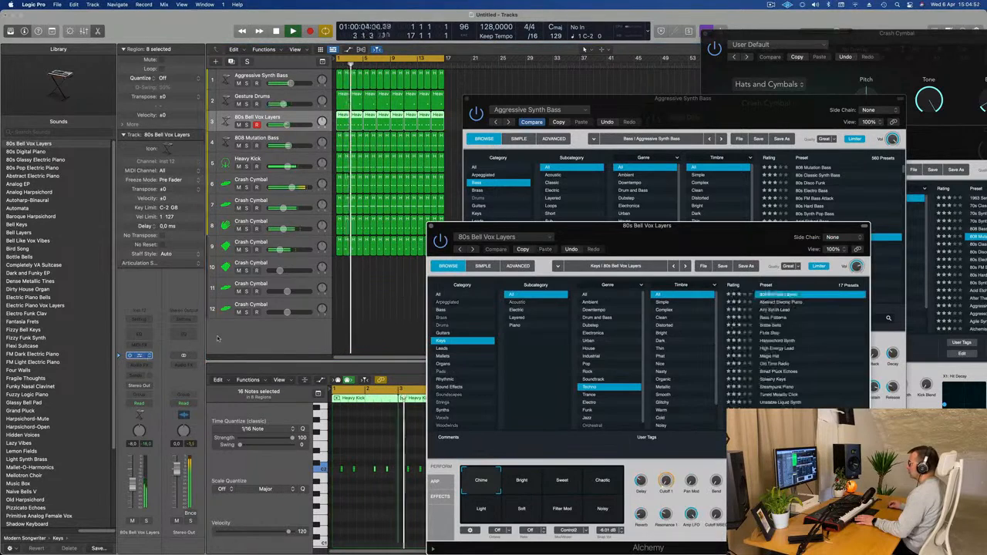
left_click_drag(616, 232, 613, 117)
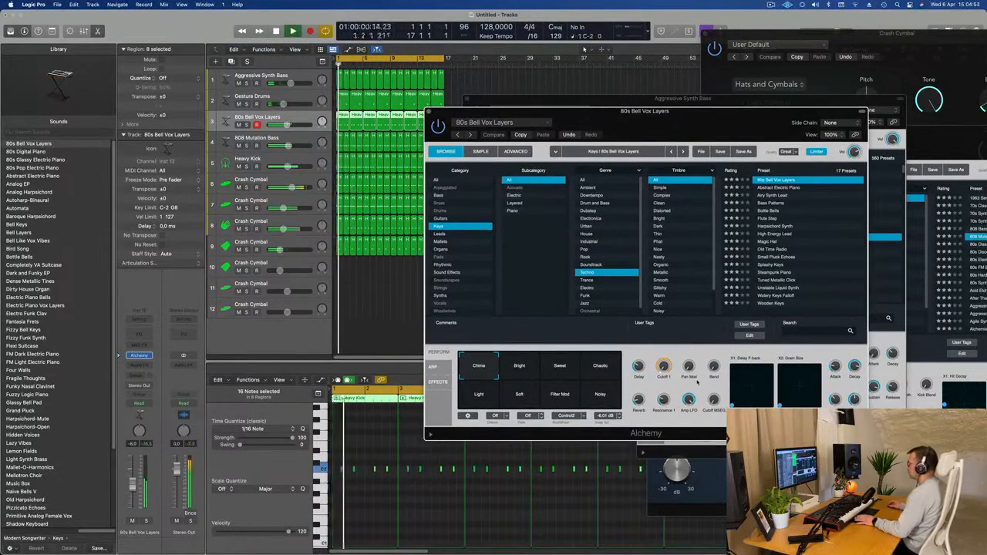
left_click_drag(690, 400, 690, 415)
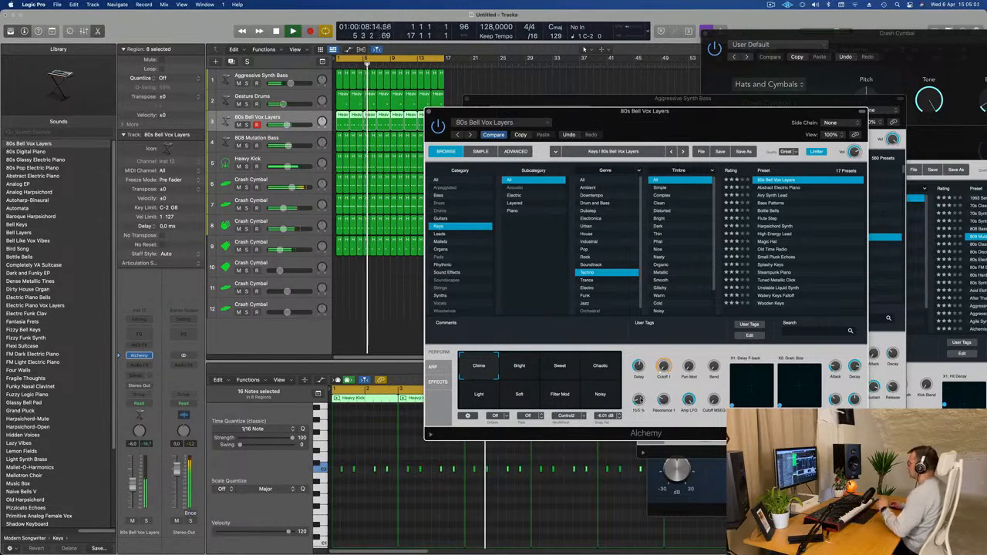
left_click_drag(639, 401, 650, 360)
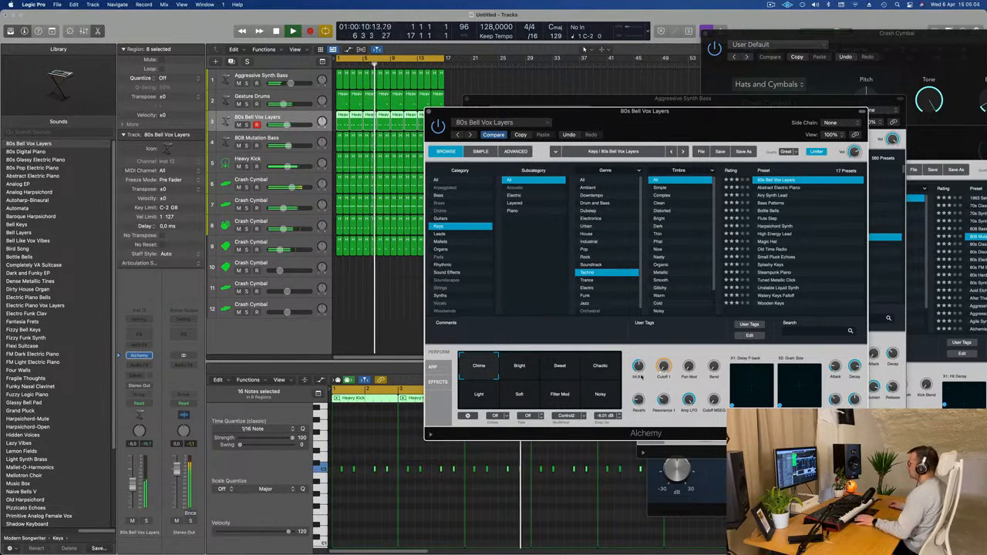
key("Return")
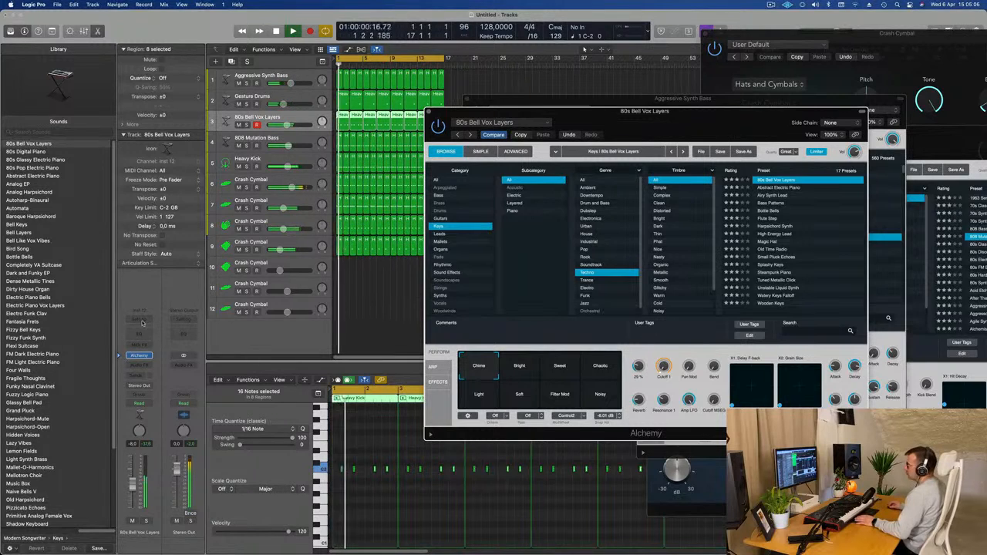
- Add a Channel EQ to 80s Bell Vox Layers with a 700 Hz, 36 dB/Oct high cut and a 224 Hz, 12 dB/Oct low cut
left_click(139, 337)
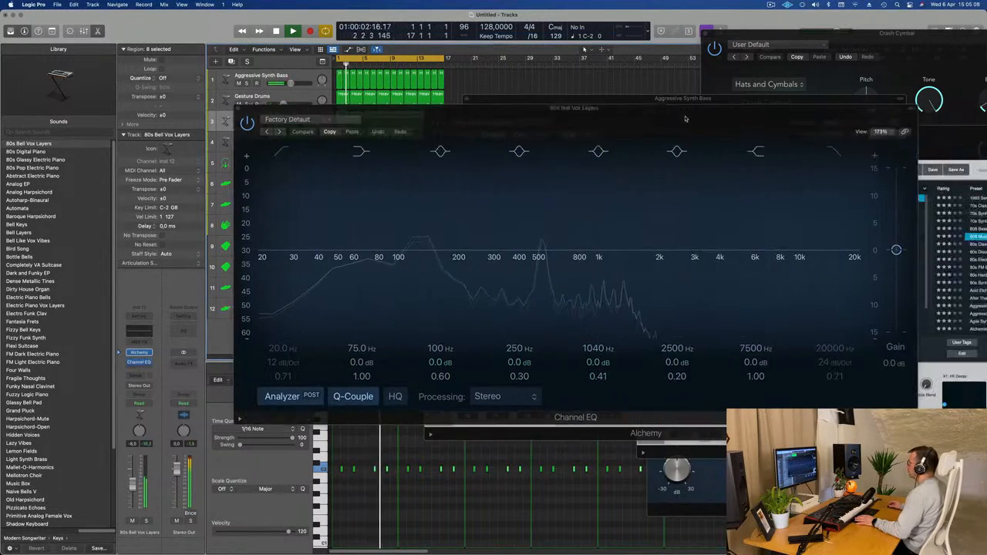
left_click(774, 155)
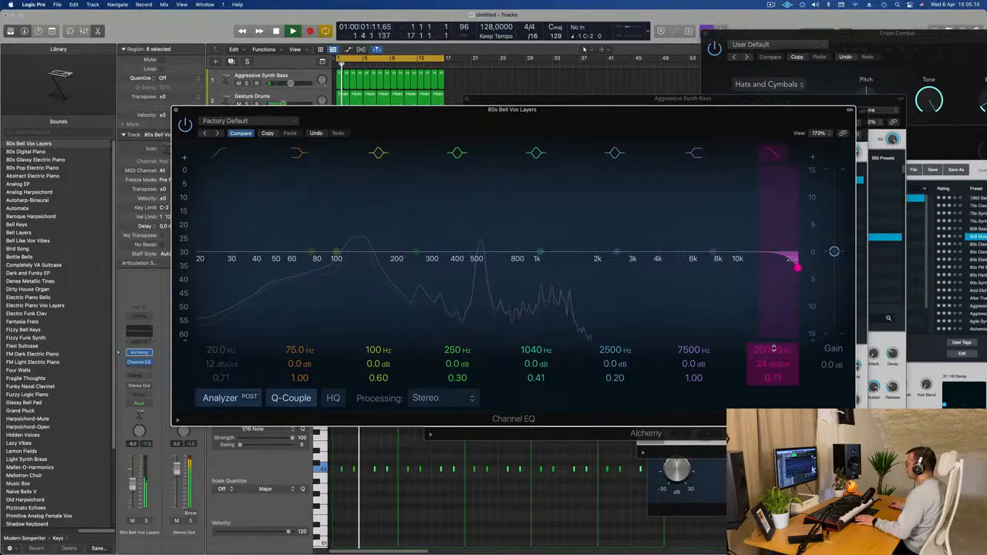
left_click_drag(774, 351, 775, 396)
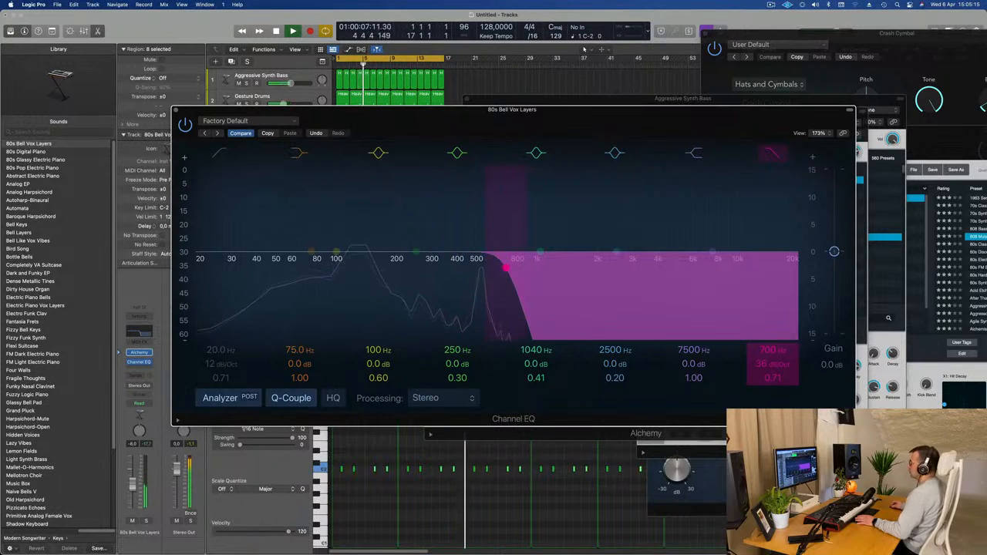
left_click(222, 153)
left_click_drag(222, 165, 392, 257)
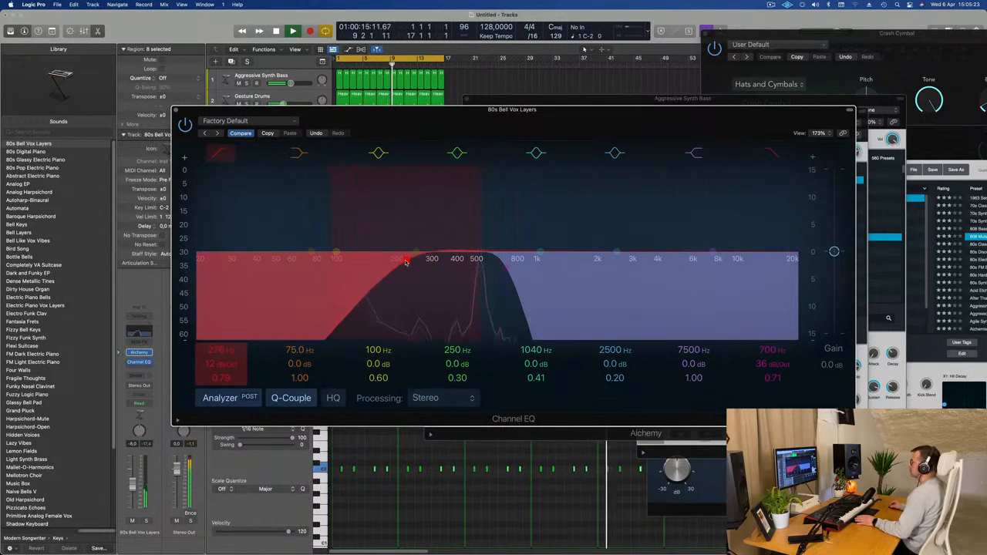
left_click_drag(405, 262, 407, 266)
left_click(176, 111)
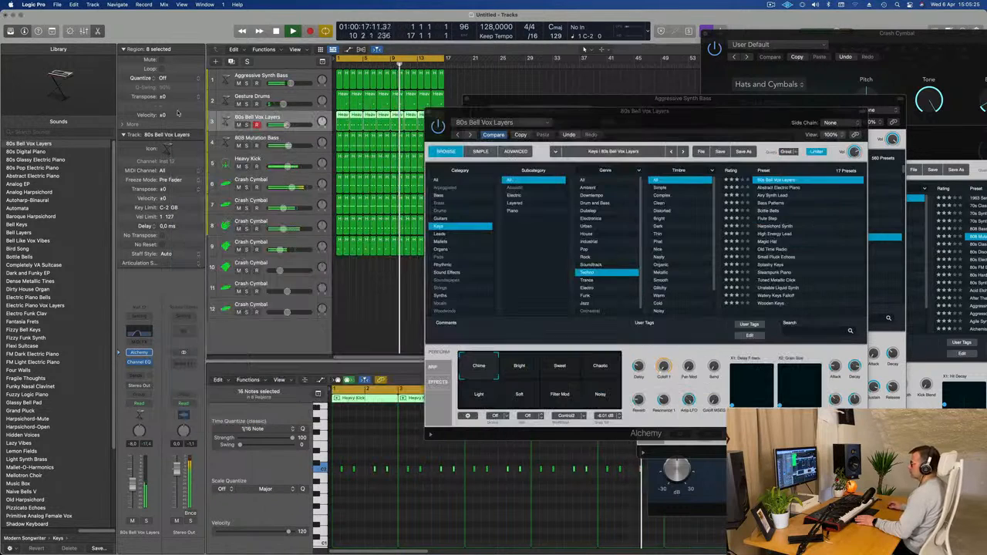
- Fine-tune the Reverb and Cutoff 1 controls of 80s Bell Vox Layers, then close its window and the Aggressive Synth Bass window
left_click_drag(637, 392, 641, 391)
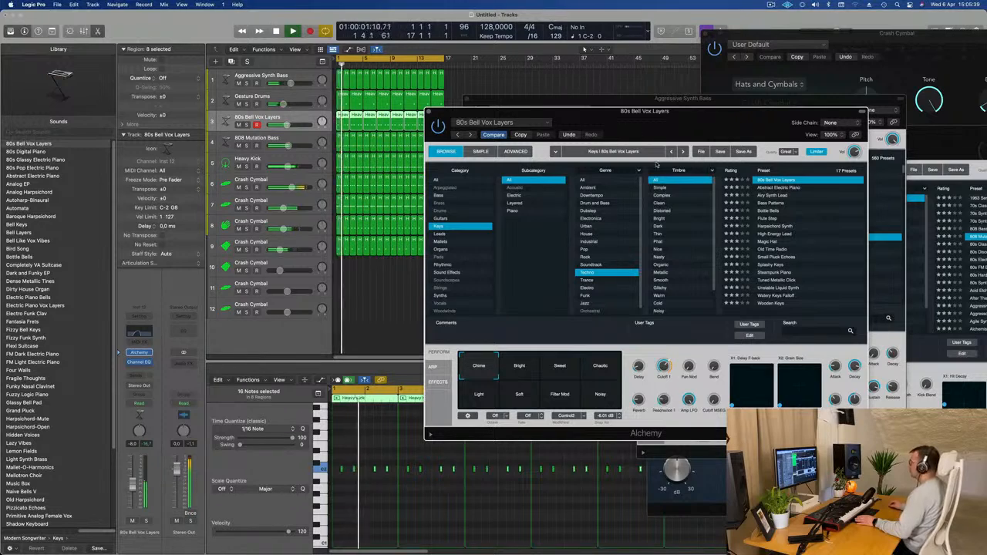
left_click_drag(427, 115, 357, 151)
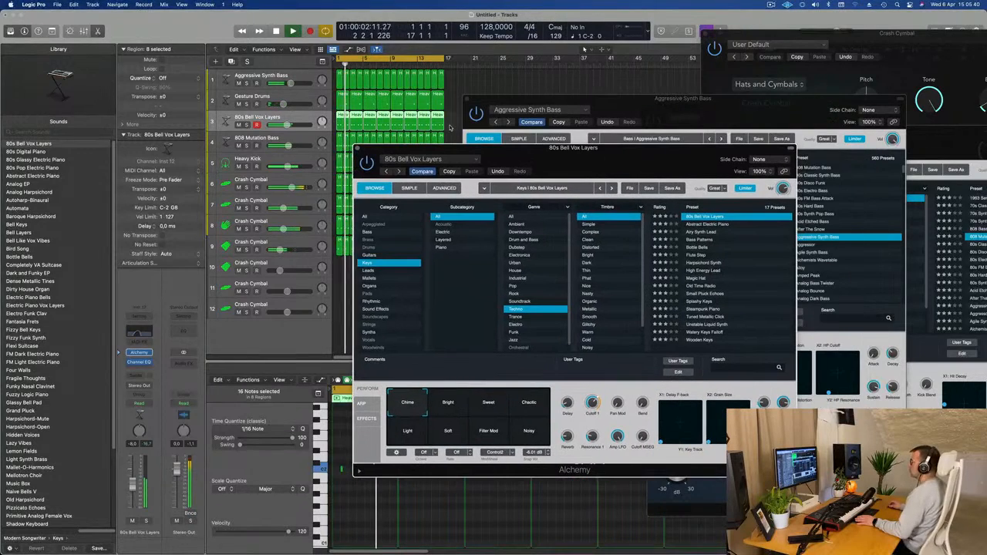
left_click(357, 149)
left_click_drag(673, 99, 661, 137)
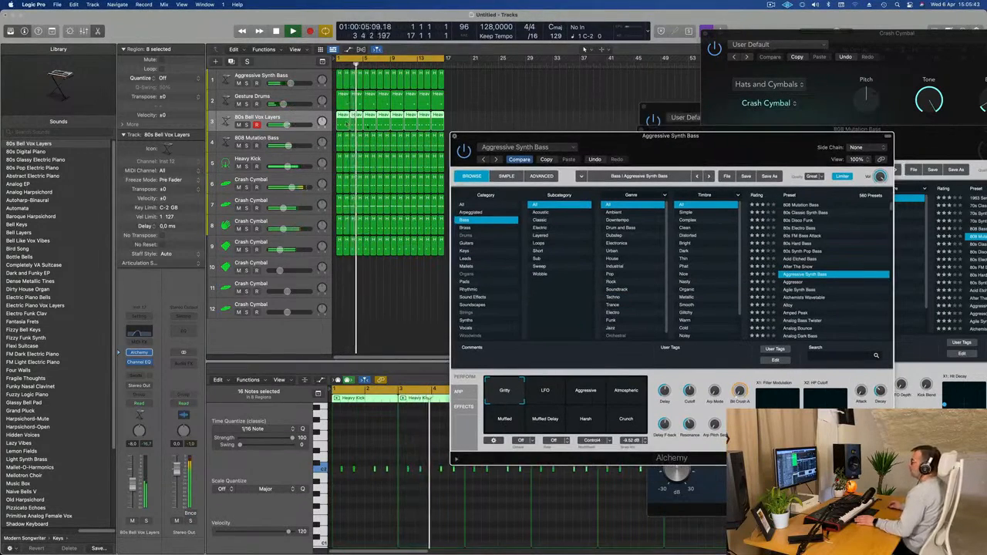
key("super+w")
- Duplicate the 80s Bell Vox Layers track, move its first region to the new track and replace the notes with one sustained two-bar note
key("super+d")
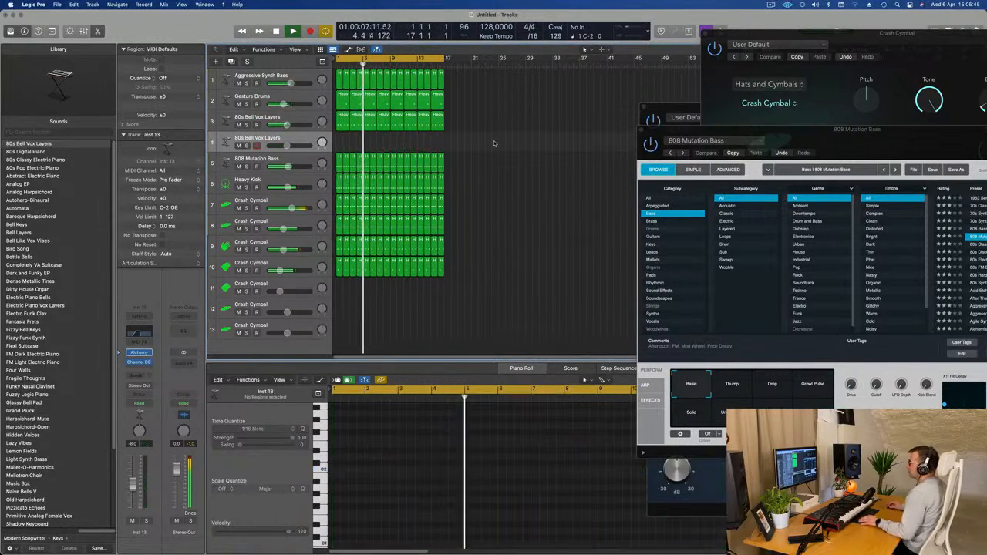
left_click_drag(343, 122, 342, 144)
key("space")
mouse_move(350, 462)
left_mouse_down()
mouse_move(398, 479)
mouse_move(367, 470)
mouse_move(397, 470)
left_mouse_up()
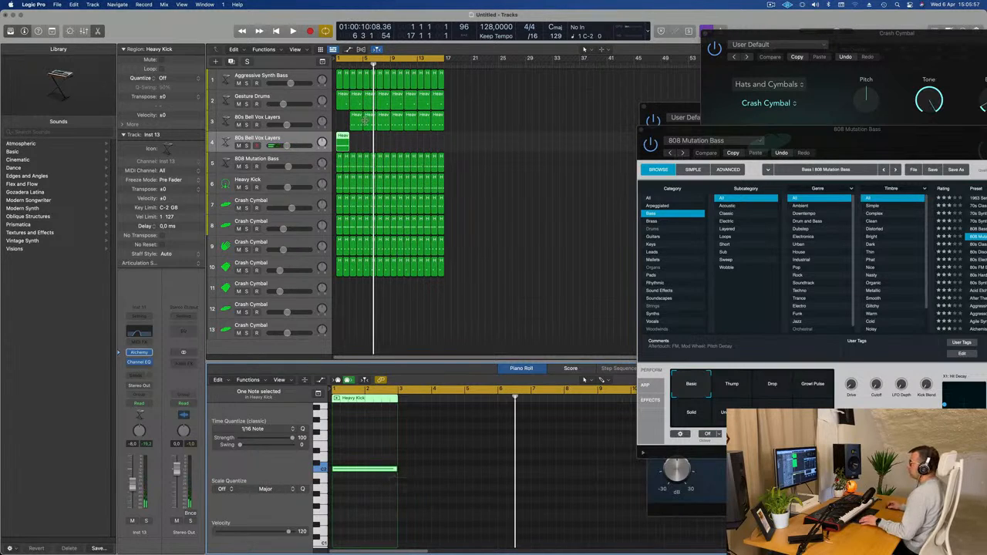
- Copy the bar 3 region back to bar 1 on the original 80s Bell Vox Layers track and play the loop with the sustained note
mouse_move(362, 119)
left_mouse_down()
mouse_move(349, 121)
mouse_move(359, 126)
left_mouse_up()
key("space")
left_click(344, 142)
left_click(370, 123)
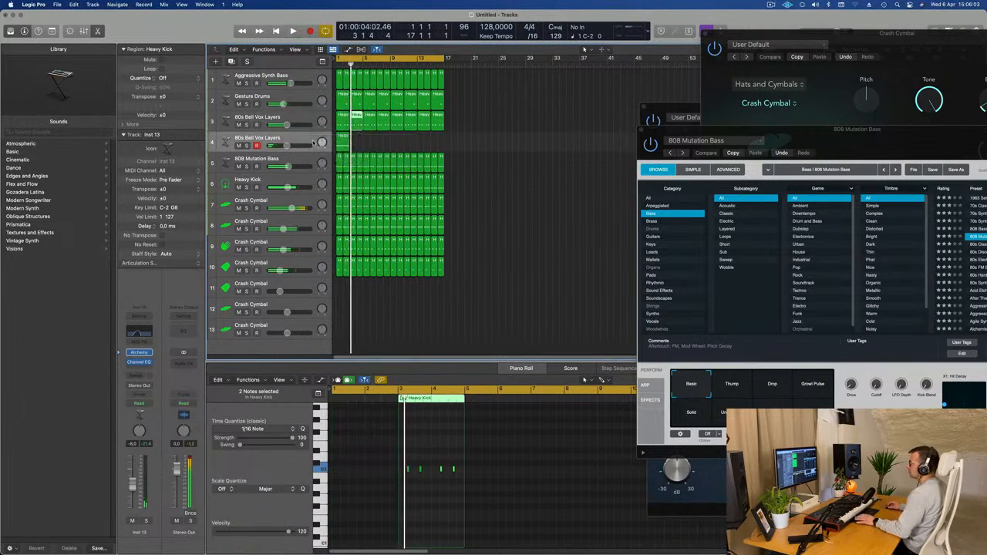
key("Return")
left_click(343, 142)
key("space")
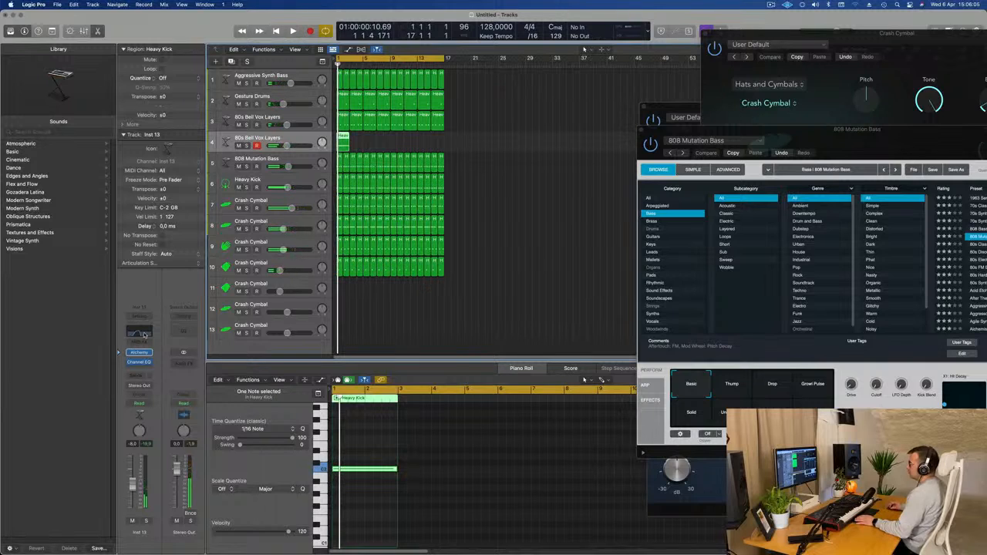
- Recall the default Channel EQ setting on the duplicated 80s Bell Vox Layers track and play the sustained note from the start
left_click(142, 333)
left_click(352, 120)
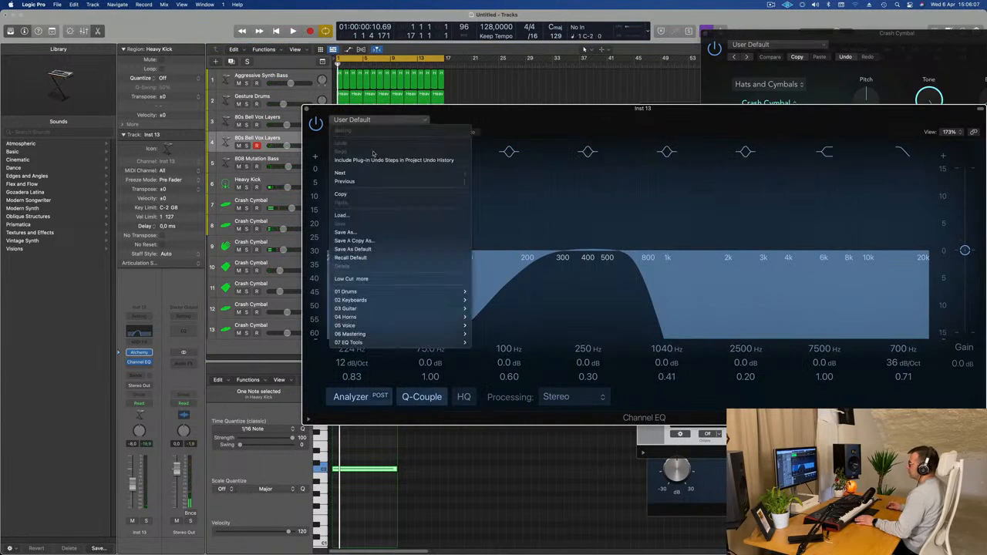
left_click(352, 257)
left_click_drag(507, 114, 458, 363)
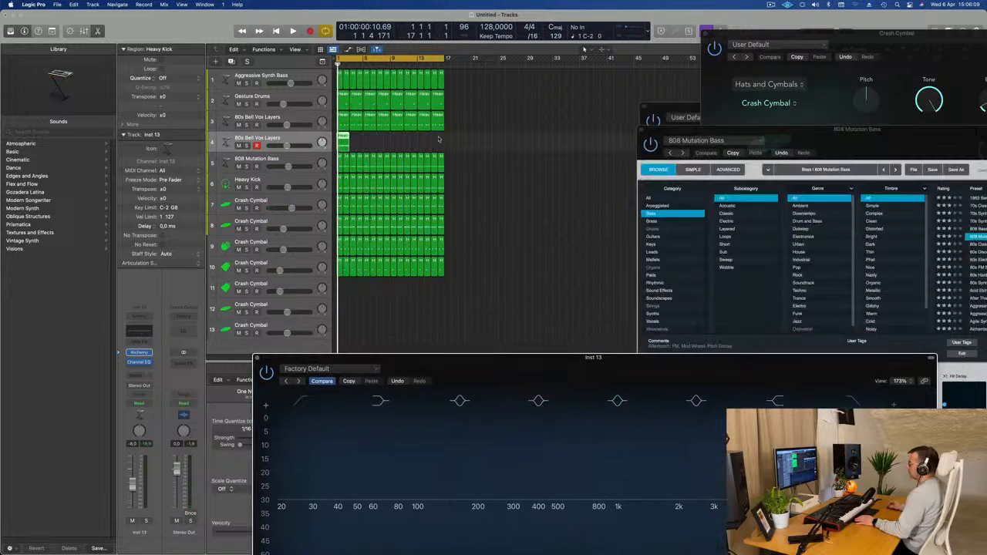
key("space")
key("space")
left_click(300, 138)
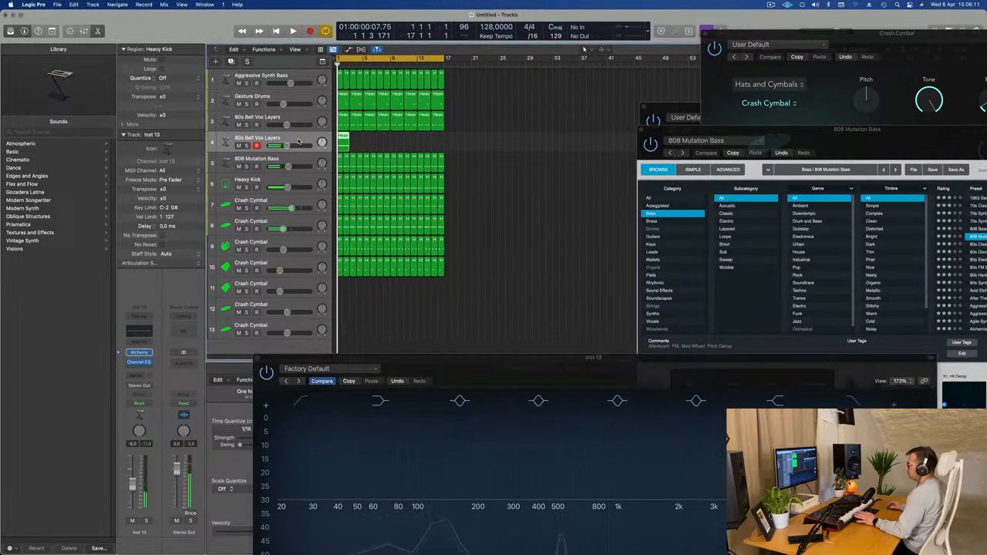
- Play the loop, open the sustained track's Alchemy window, lower the track's volume and place a copy of its region at bar 9
key("space")
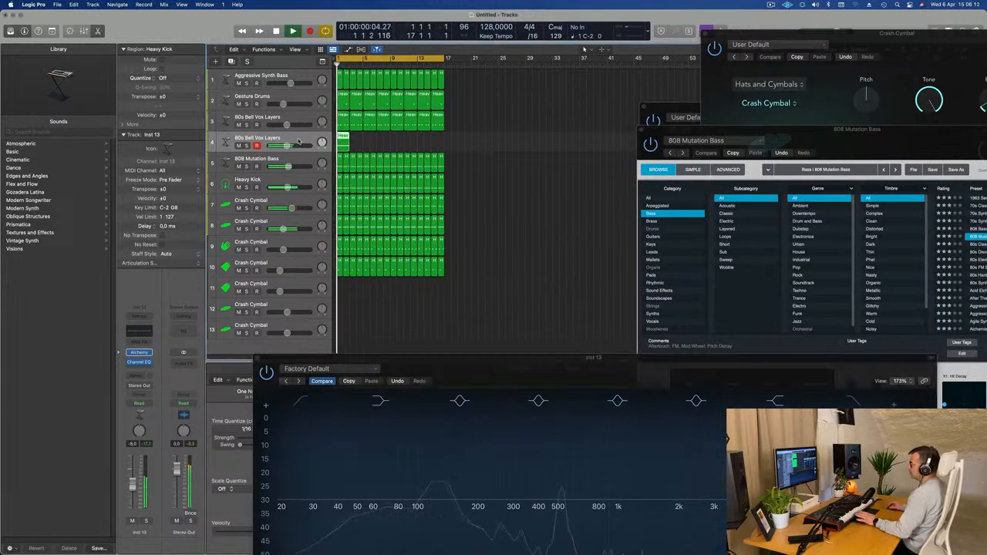
left_click(139, 354)
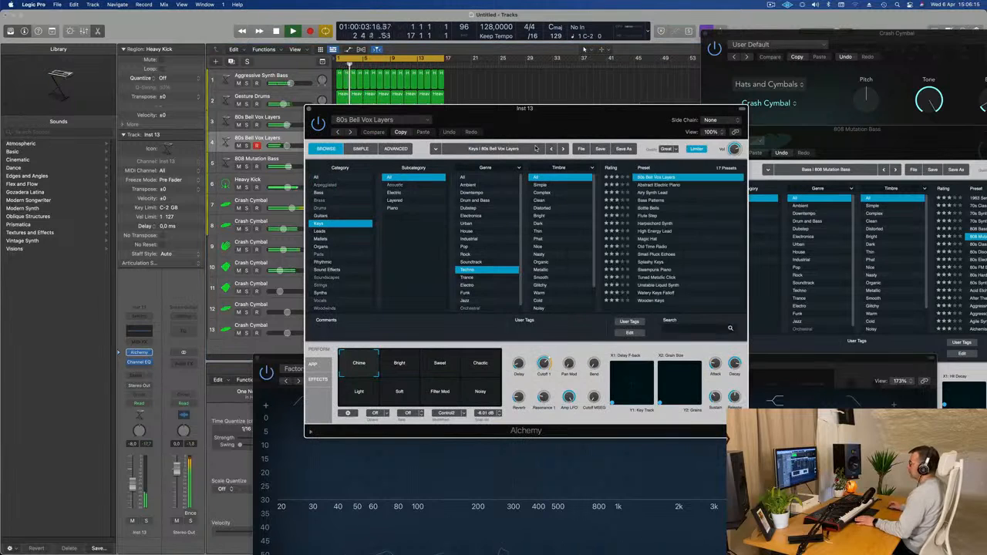
left_click_drag(537, 125, 462, 258)
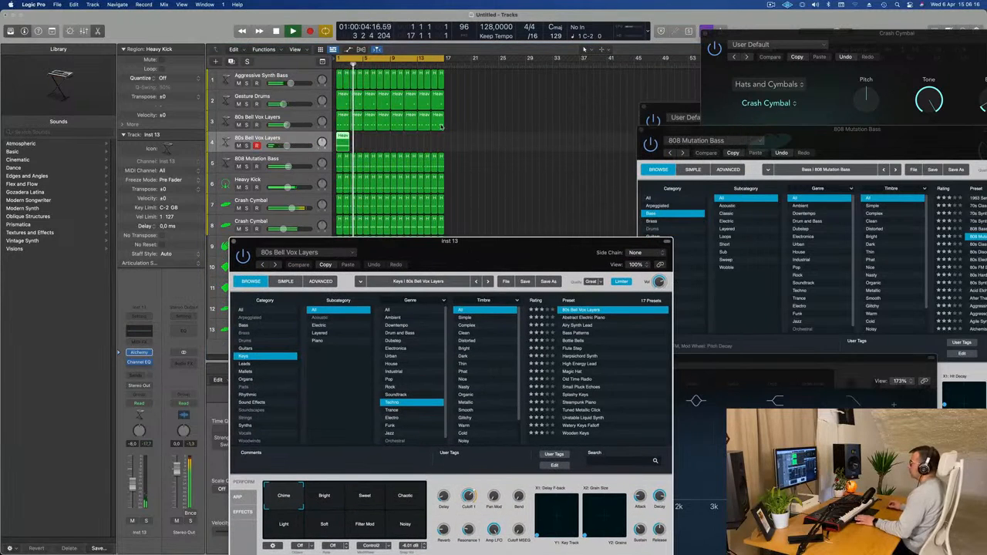
left_click(308, 140)
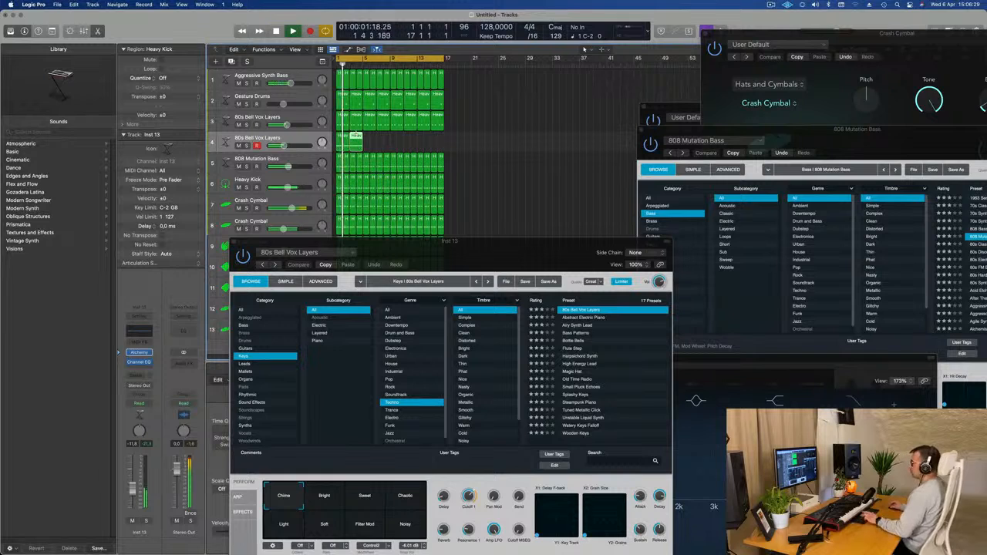
left_click_drag(357, 136, 398, 139)
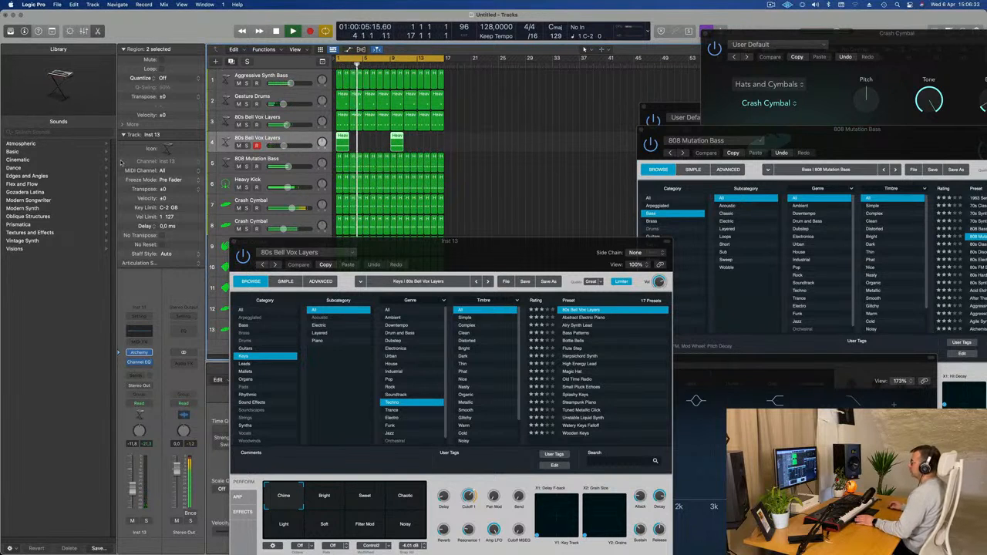
- Duplicate the sustained 80s Bell Vox Layers track, copy its two-bar region to bar 1 of the new track and play the loop
key("super+d")
left_click_drag(340, 142, 341, 164)
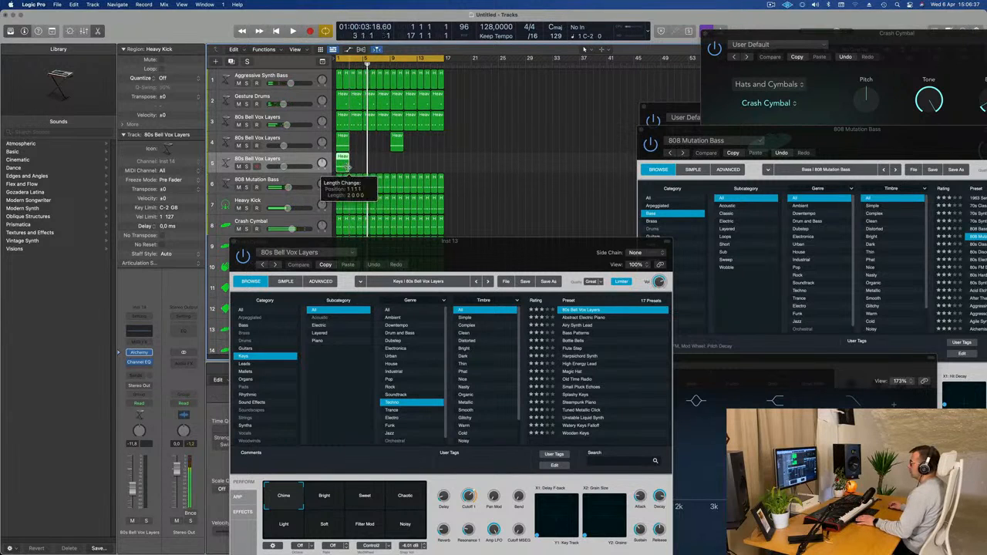
key("space")
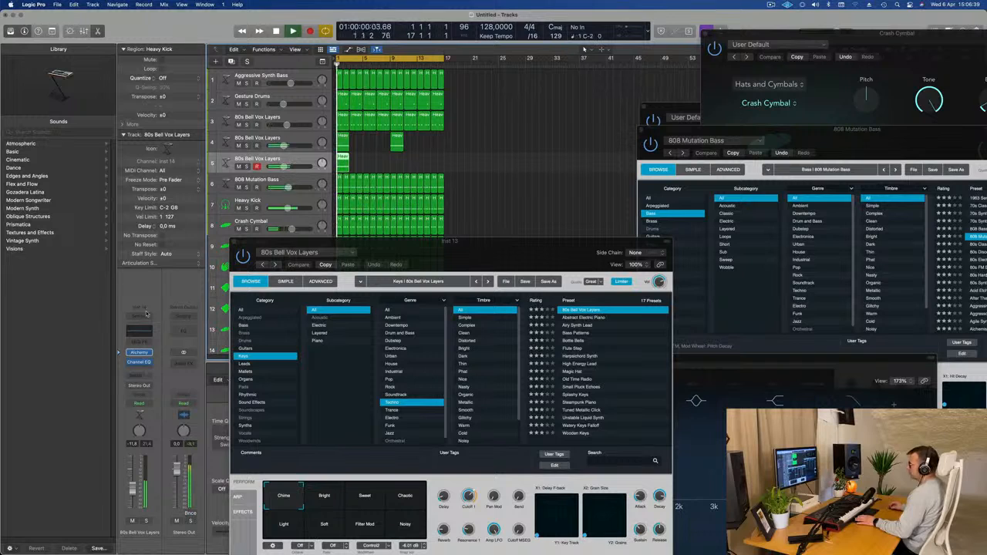
- In the new track's Alchemy, search all categories for "acid" and load the Classic Acid Patterns preset
left_click(138, 352)
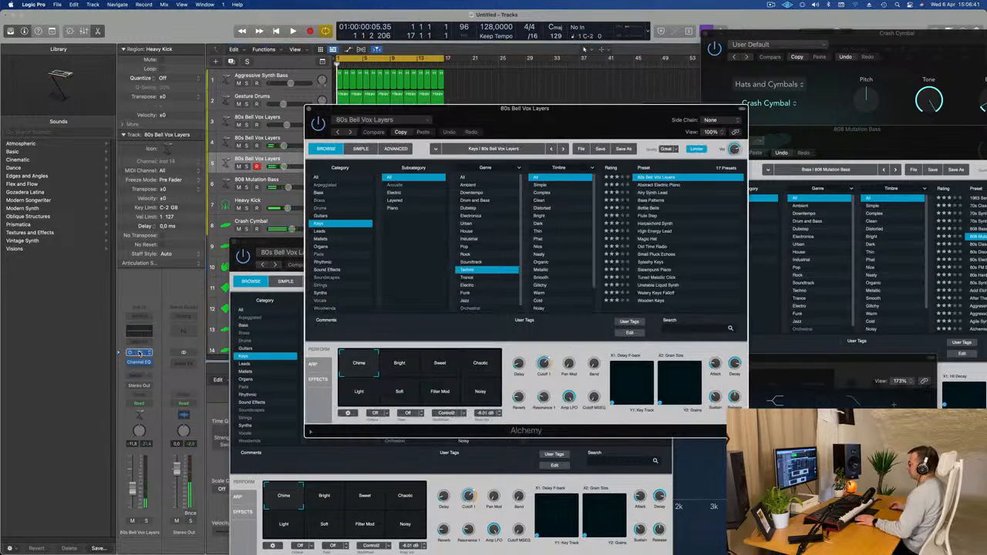
left_click_drag(603, 117, 592, 116)
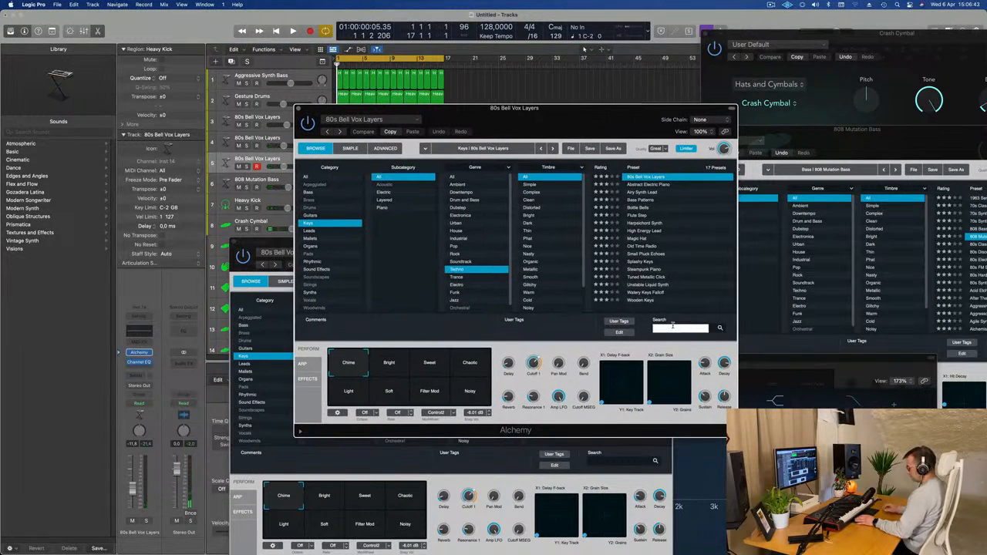
type("ou")
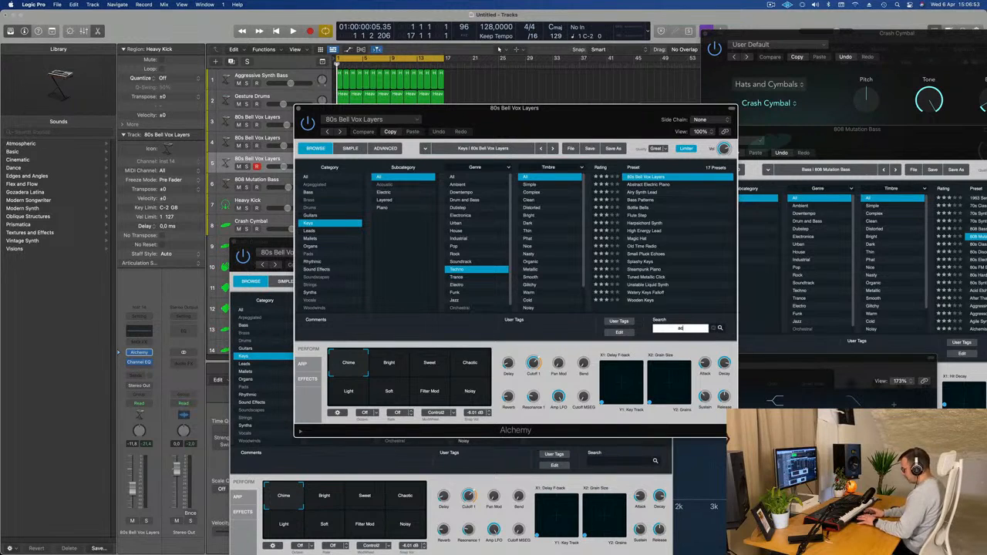
type("id")
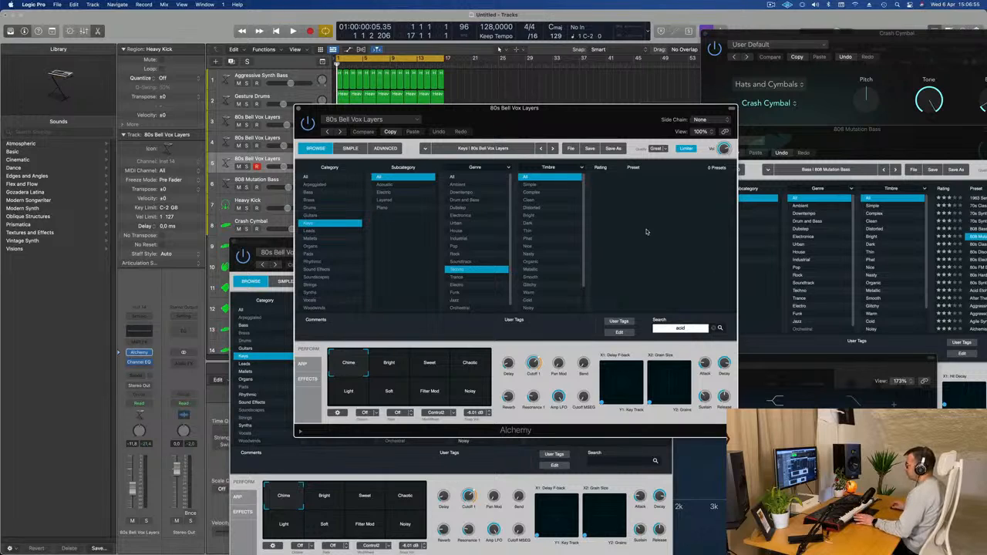
left_click(315, 178)
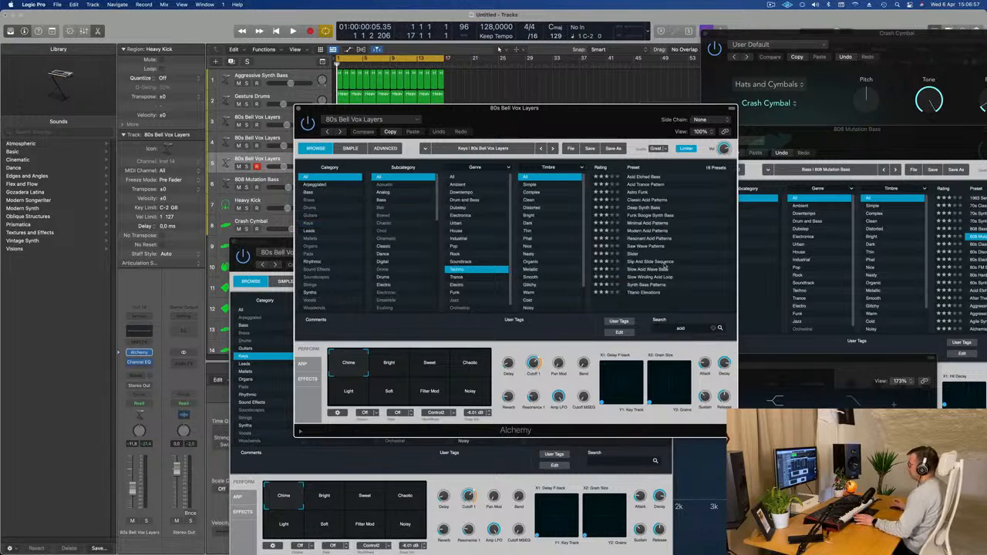
left_click_drag(627, 118, 707, 114)
left_click(732, 198)
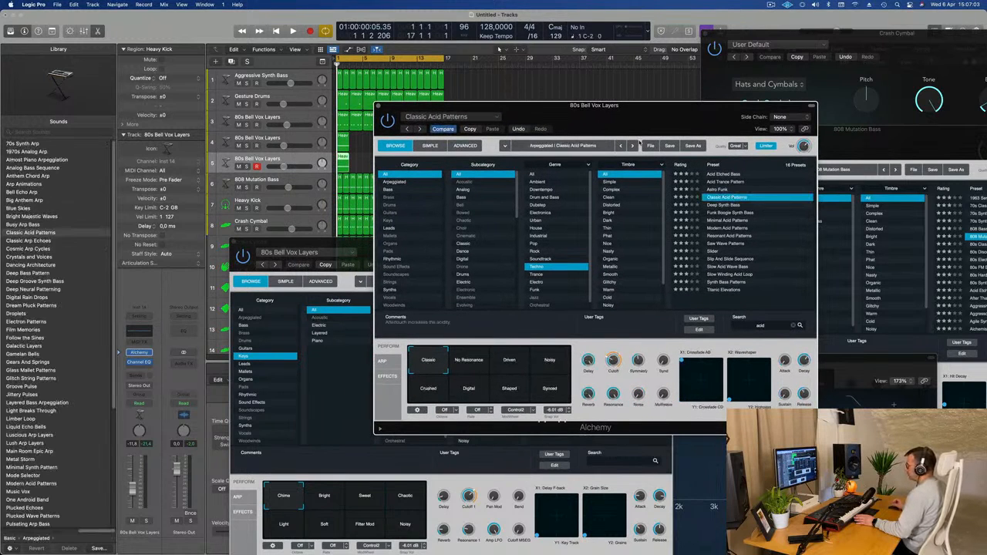
- Show the arpeggiator settings of Classic Acid Patterns and play the loop from the start
mouse_move(667, 113)
left_mouse_down()
mouse_move(845, 121)
mouse_move(682, 124)
left_mouse_up()
key("space")
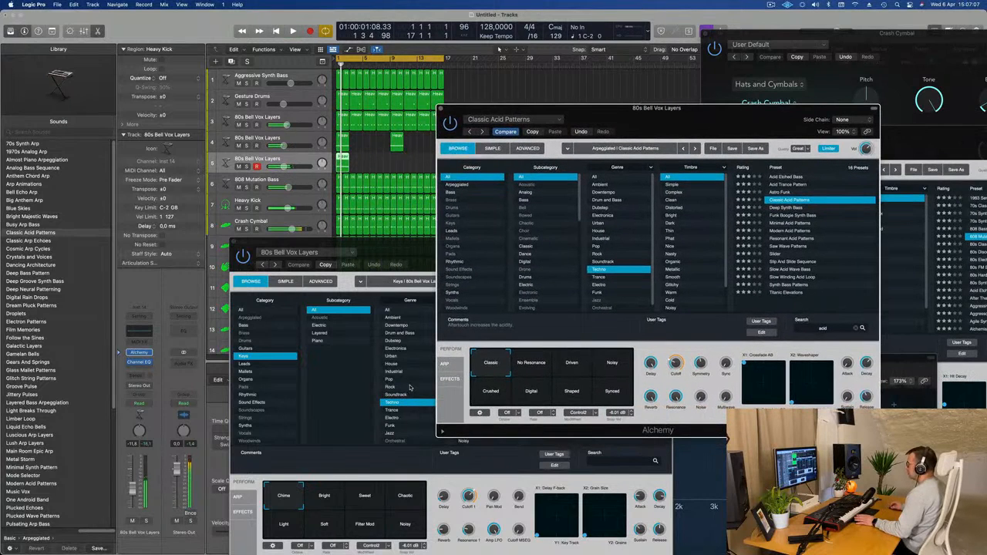
left_click(445, 363)
key("space")
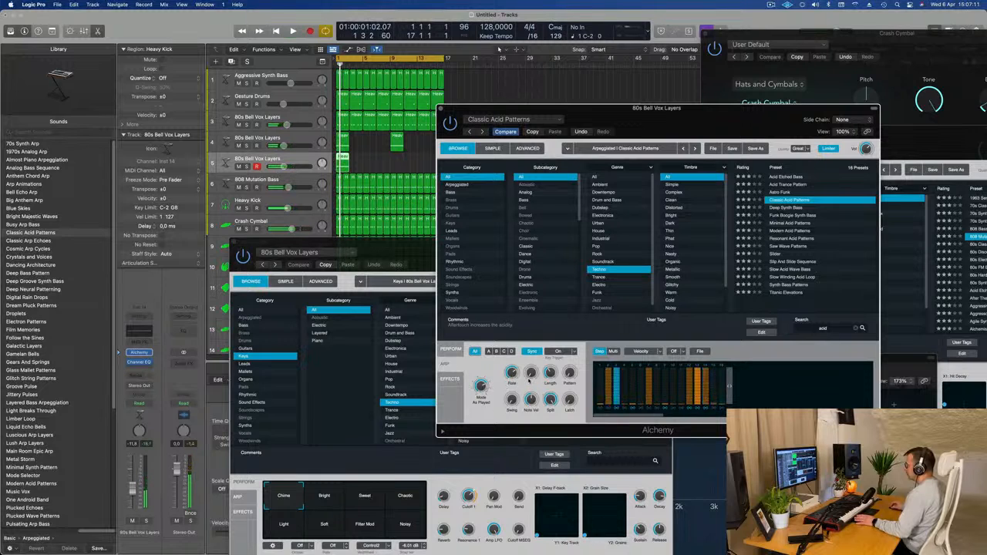
key("space")
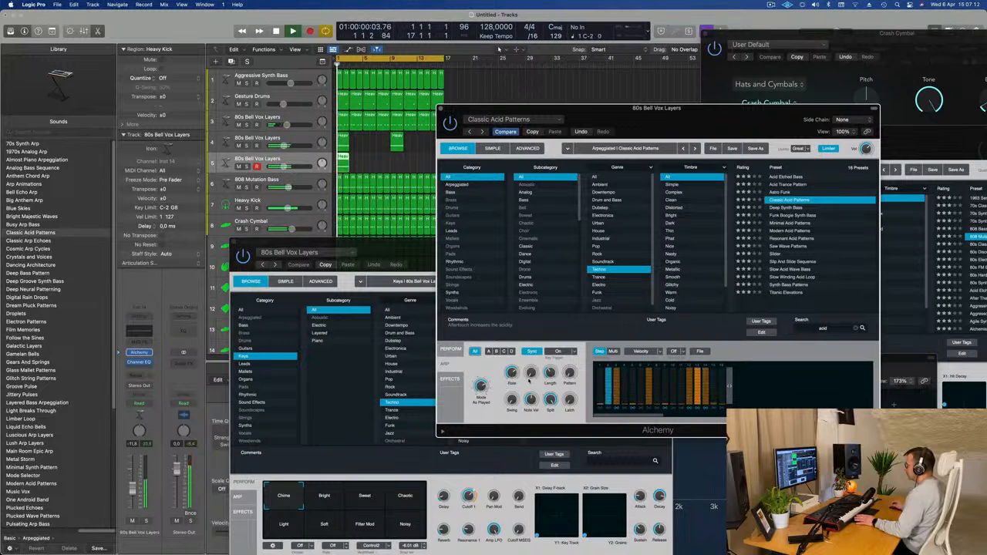
- Try a different preset pattern in the Classic Acid Patterns arpeggiator
left_click(680, 351)
left_click(699, 351)
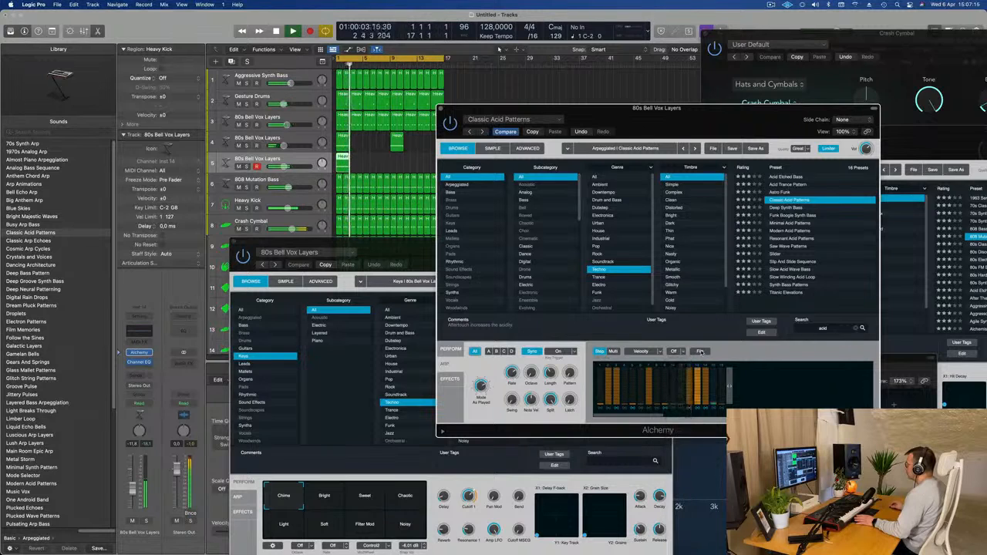
left_click(699, 351)
mouse_move(708, 367)
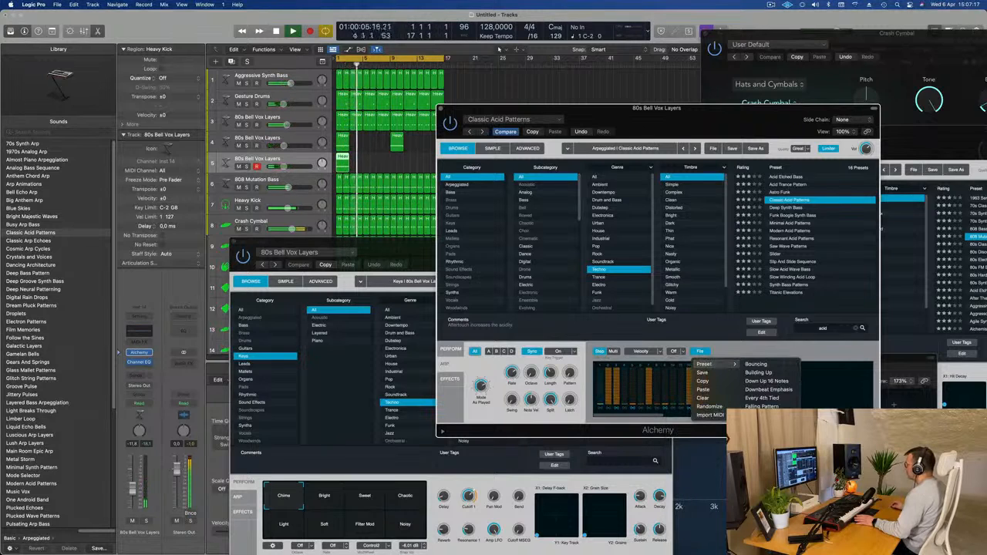
left_click(763, 435)
key("space")
- Play the loop and repeat the two-bar region on the Classic Acid Patterns track to the end of the 16-bar cycle
key("space")
left_click_drag(729, 115, 874, 118)
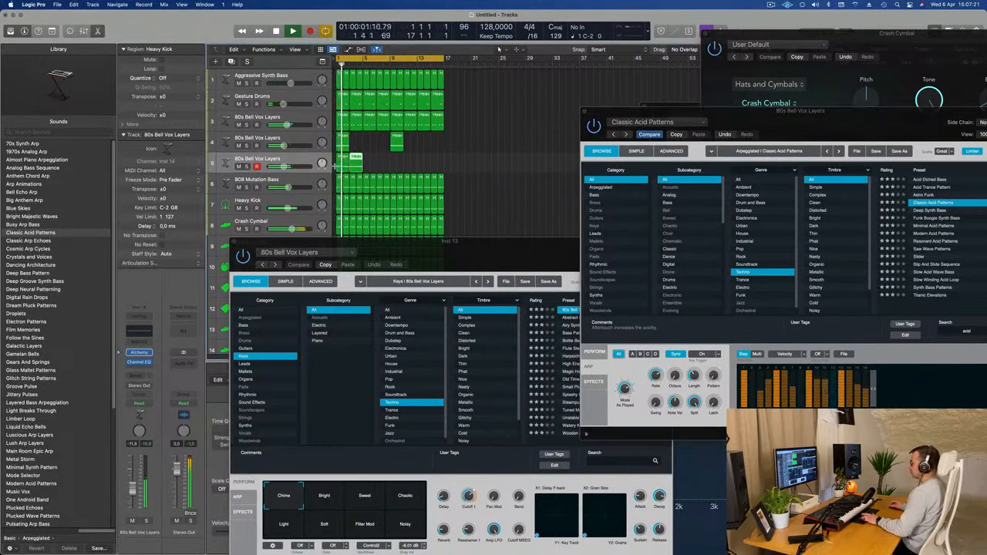
key("super+r")
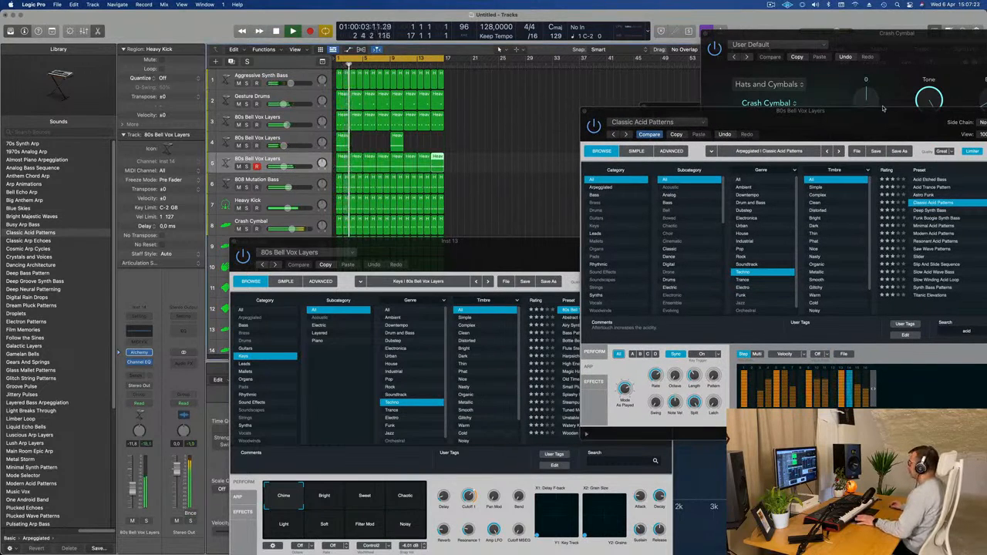
- Set the Classic Acid Patterns arpeggiator rate to 1/16 and replay the loop from the start
left_click_drag(659, 111, 524, 116)
key("space")
key("space")
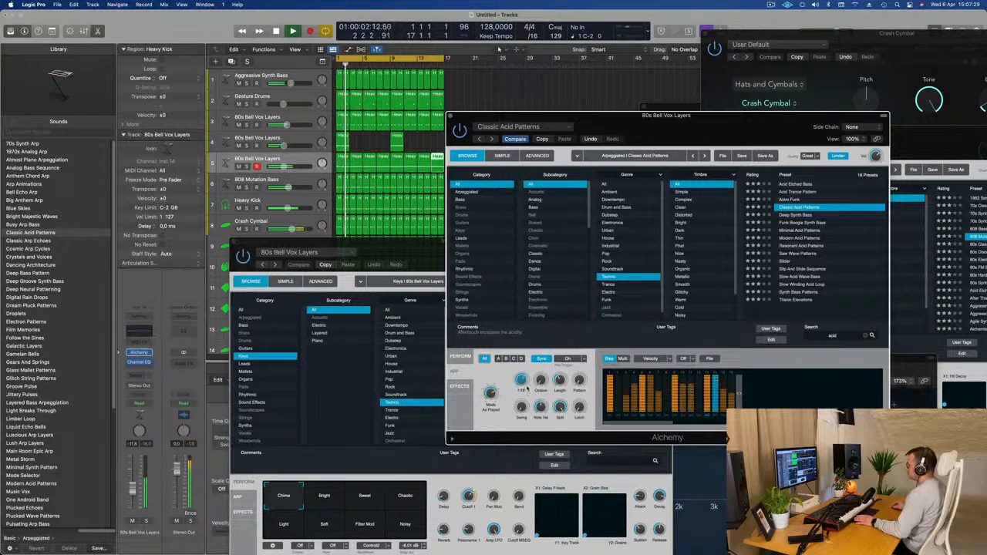
key("space")
- Audition another arpeggiator preset, load the Bouncing pattern instead and play the loop from the start
left_click(710, 359)
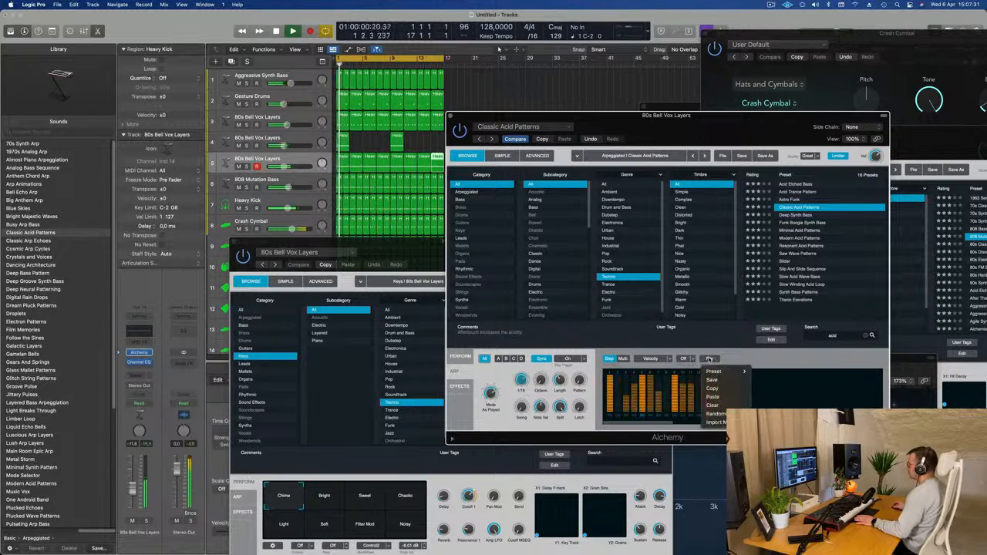
mouse_move(720, 371)
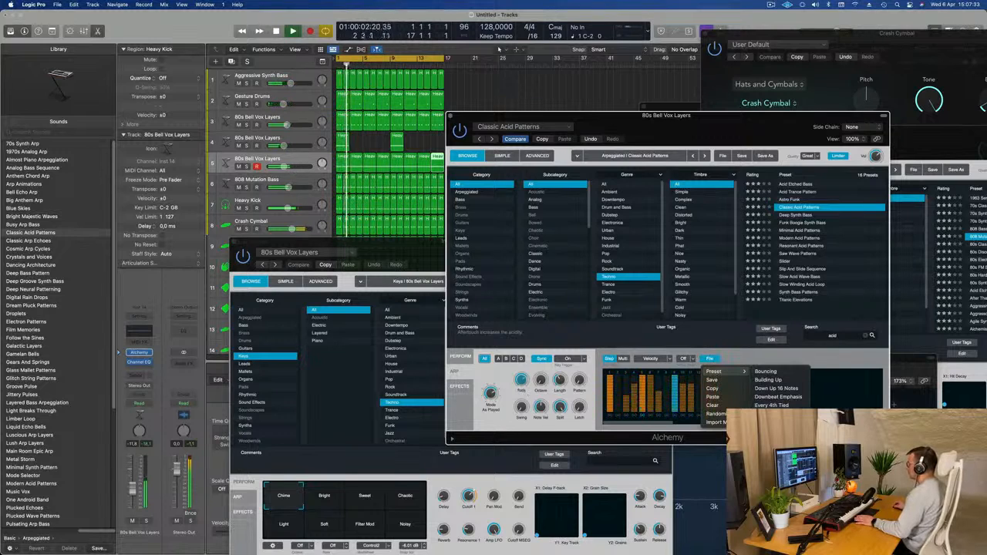
left_click(773, 430)
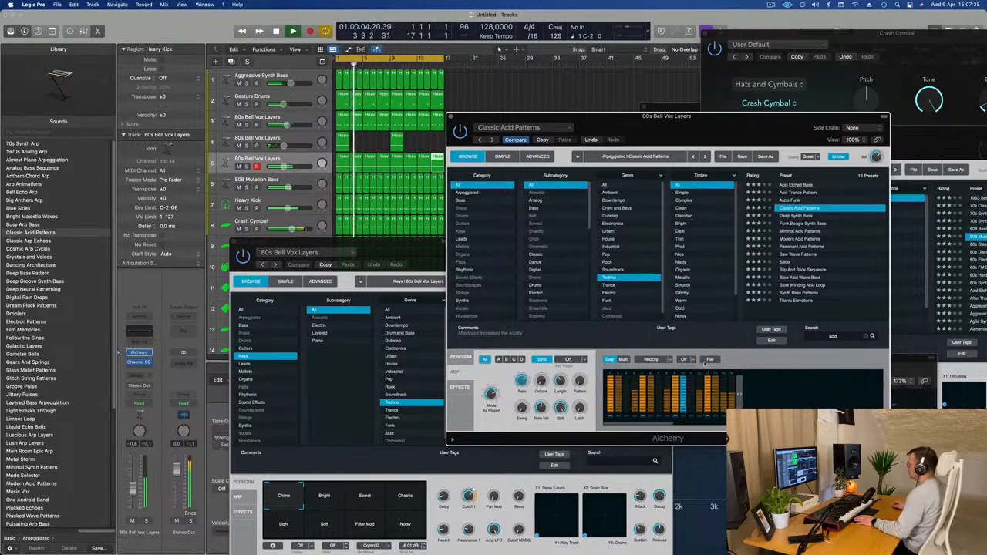
left_click(693, 359)
left_click(717, 360)
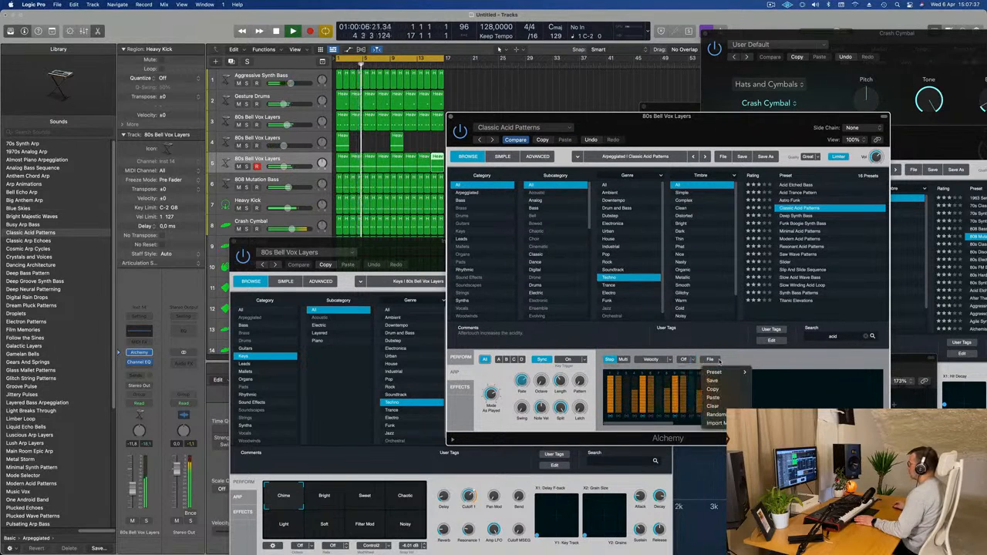
mouse_move(723, 375)
left_click(765, 373)
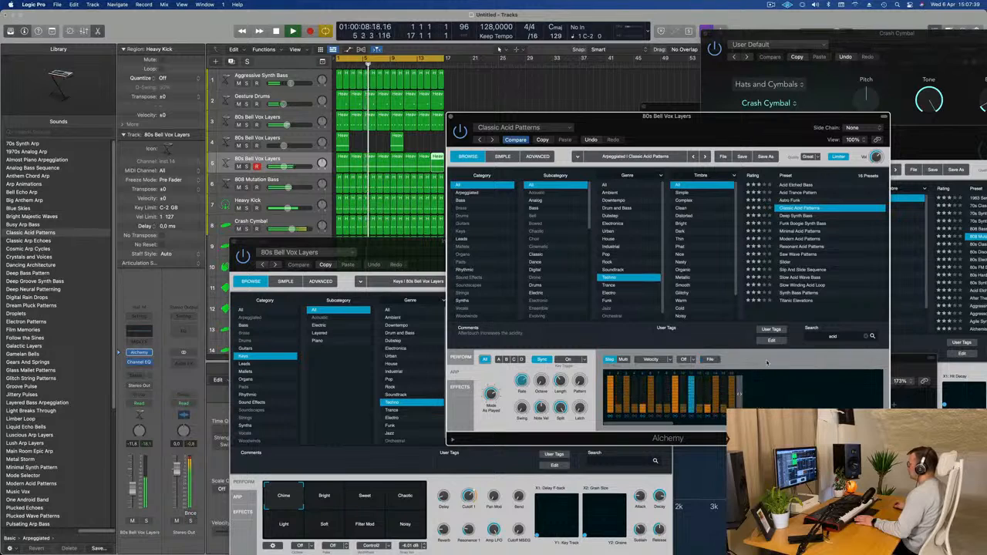
left_click_drag(687, 114, 778, 106)
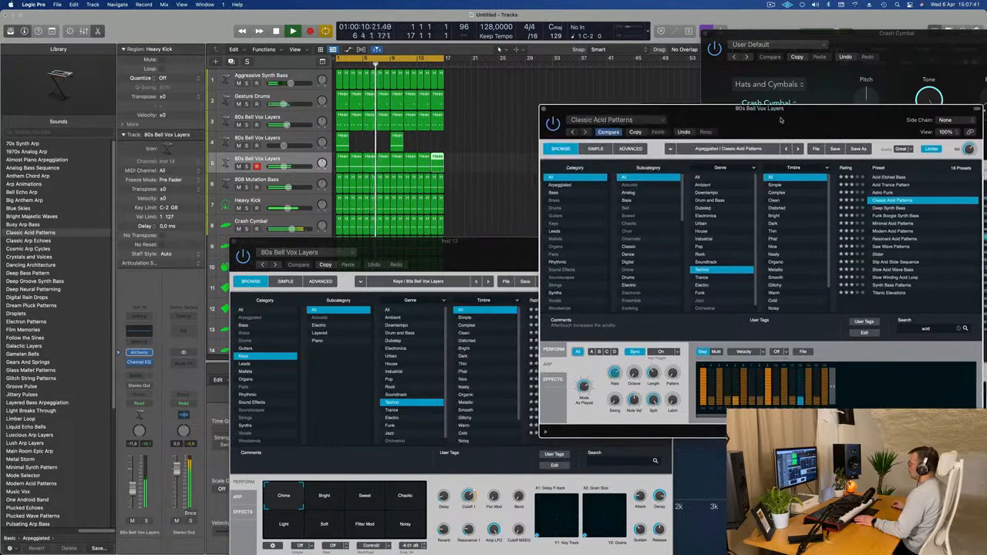
key("space")
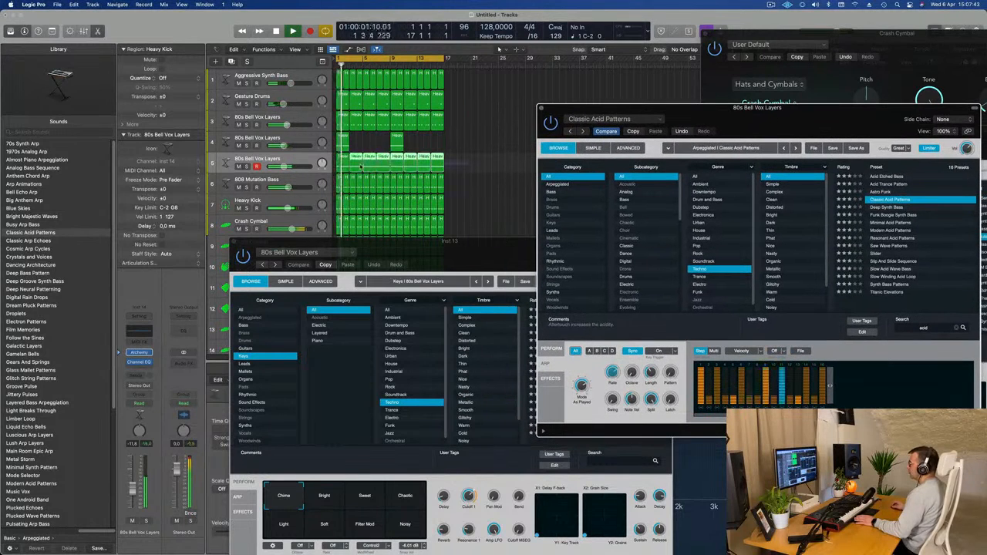
- Select all eight regions on the Classic Acid Patterns track and close the Inst 13 Alchemy window covering the editor
left_click_drag(360, 167, 360, 164)
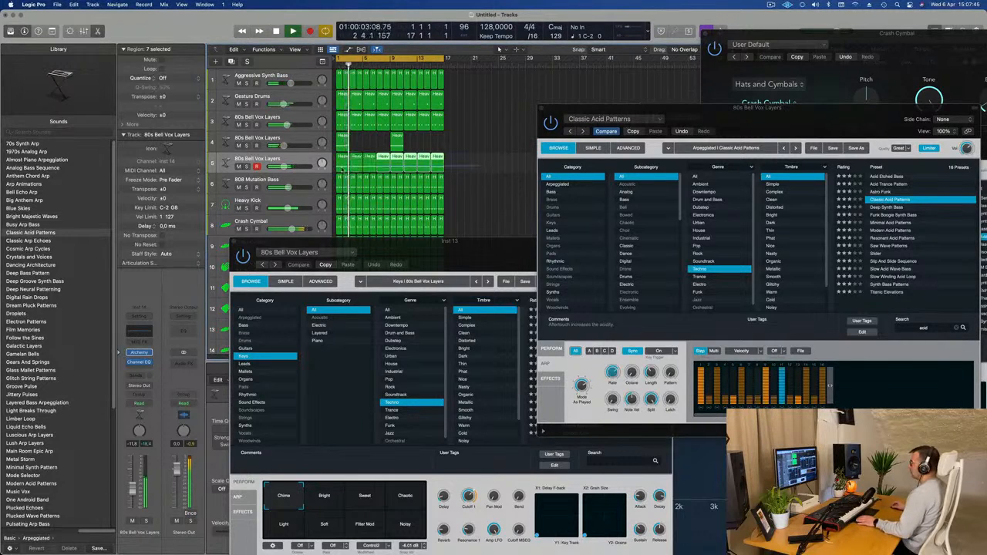
left_click(342, 167, "shift")
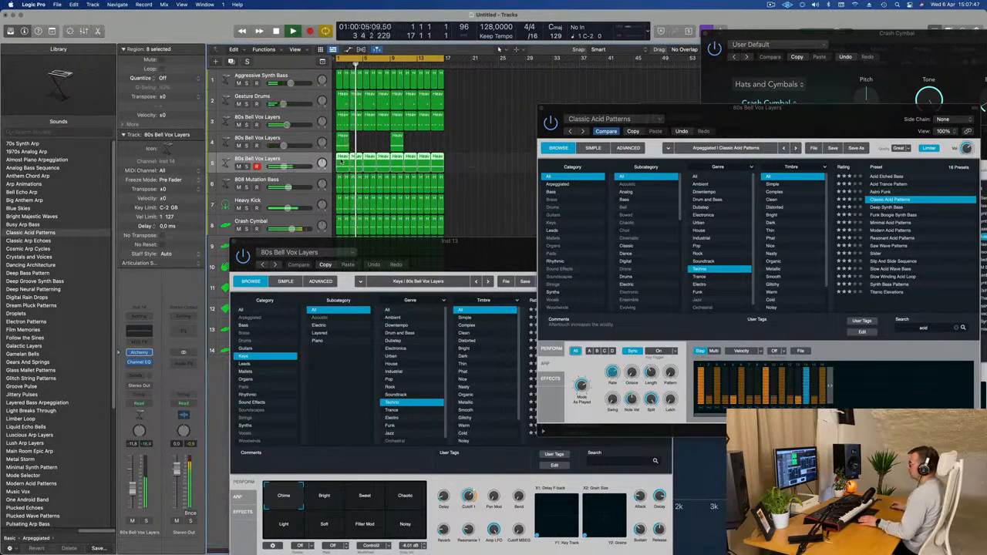
double_click(341, 161)
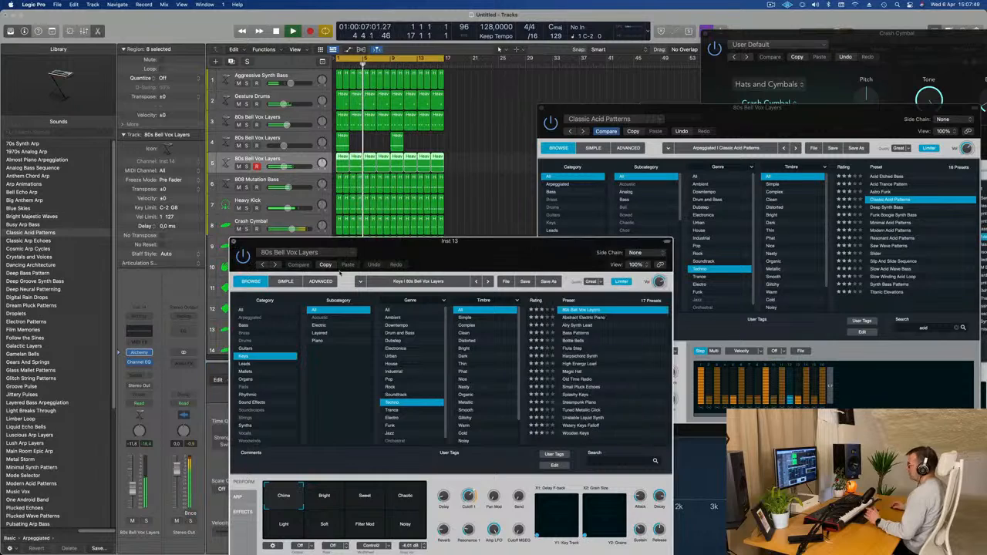
key("super+w")
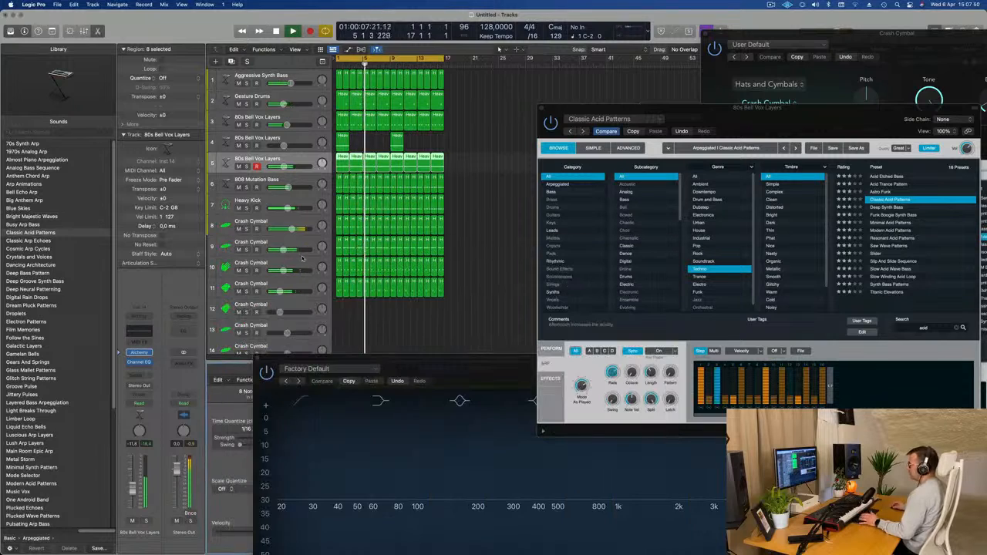
- Uncover the Piano Roll, transpose the eight sustained notes down one octave and play the loop from the start
key("p")
double_click(435, 157)
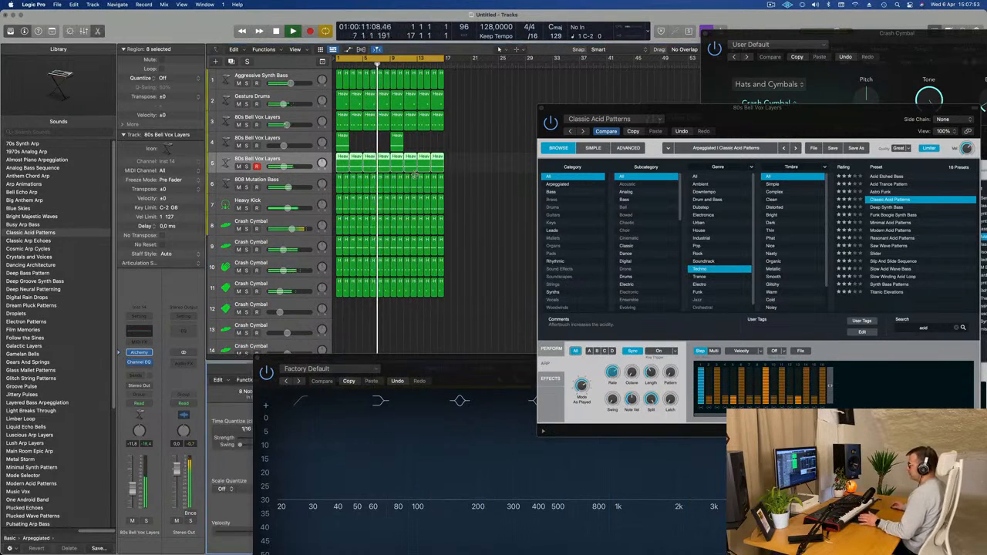
left_click_drag(394, 357, 806, 66)
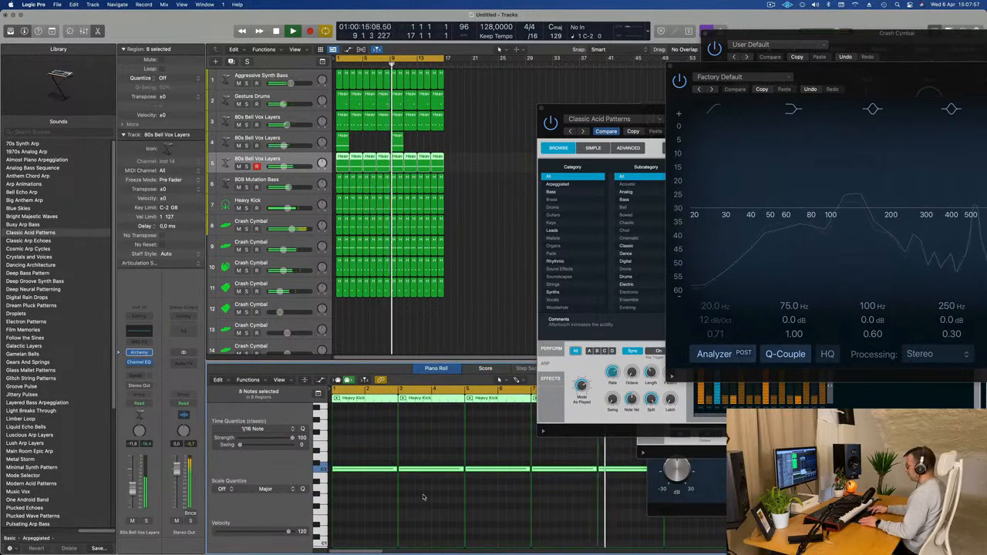
scroll(416, 463, "up", 4)
key("space")
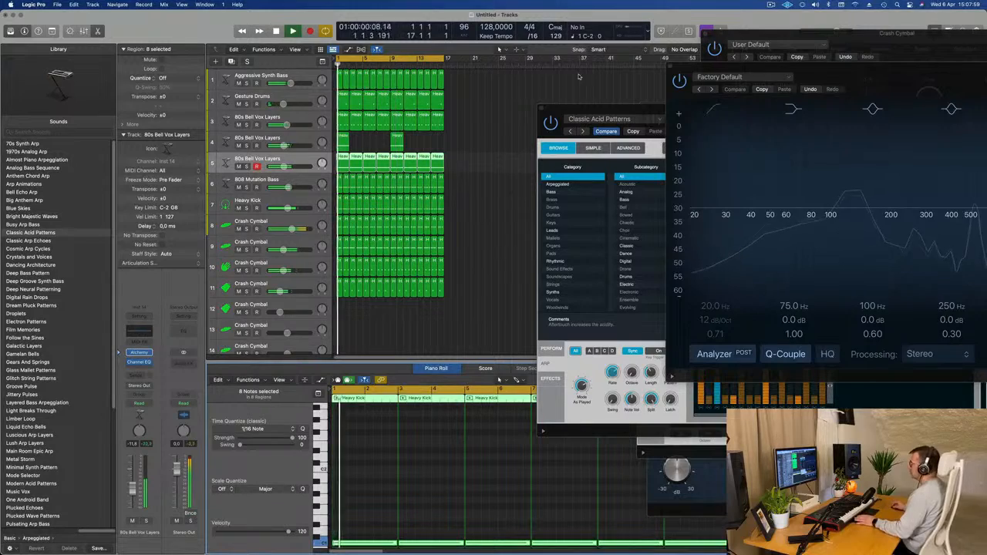
- Uncover the Classic Acid Patterns instrument, adjust its performance filter cutoff and replay the loop from the start
left_click_drag(602, 108, 499, 107)
left_click_drag(584, 118, 526, 135)
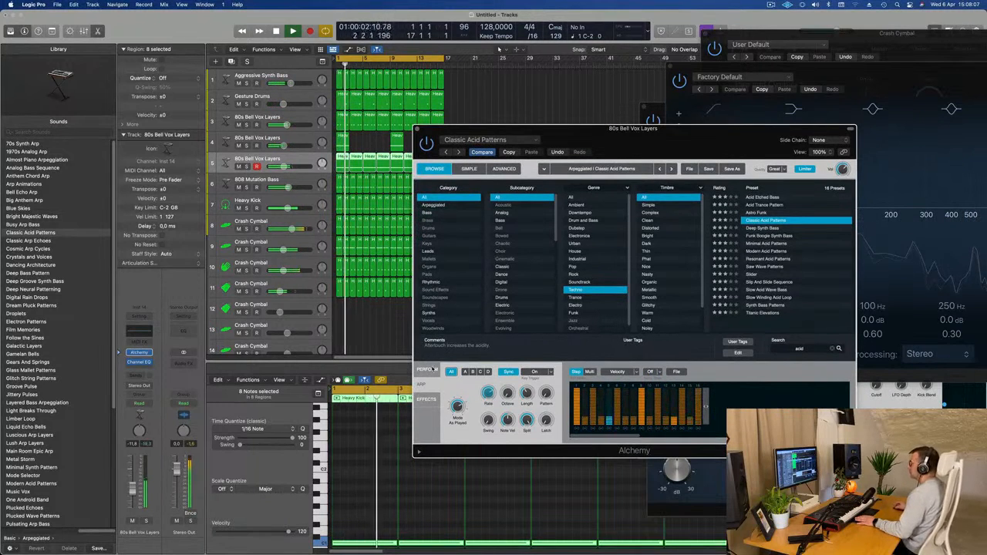
left_click(427, 370)
left_click_drag(654, 394, 653, 401)
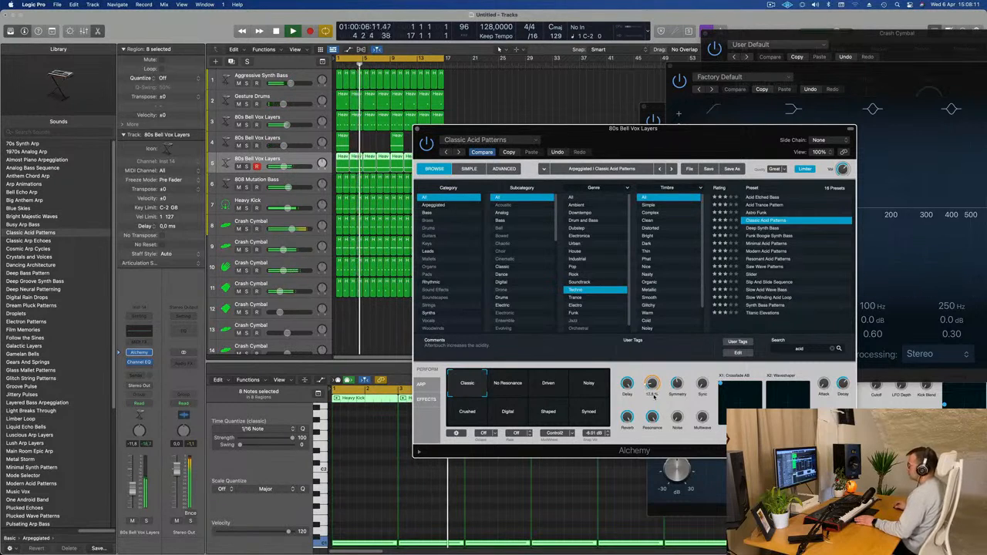
key("Return")
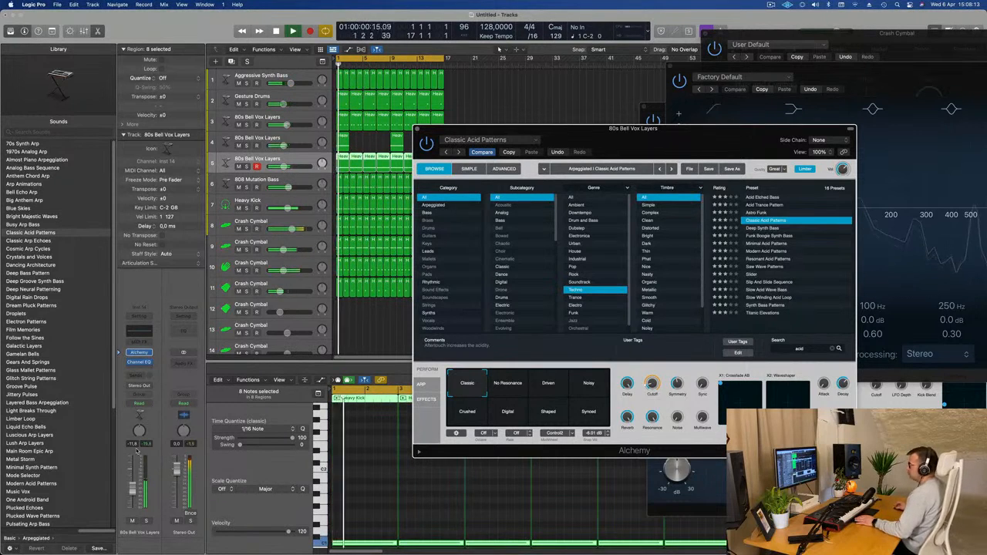
- Raise the Classic Acid Patterns track's volume to about -7.6 dB, reposition the Alchemy window and stop playback
left_click_drag(132, 488, 133, 482)
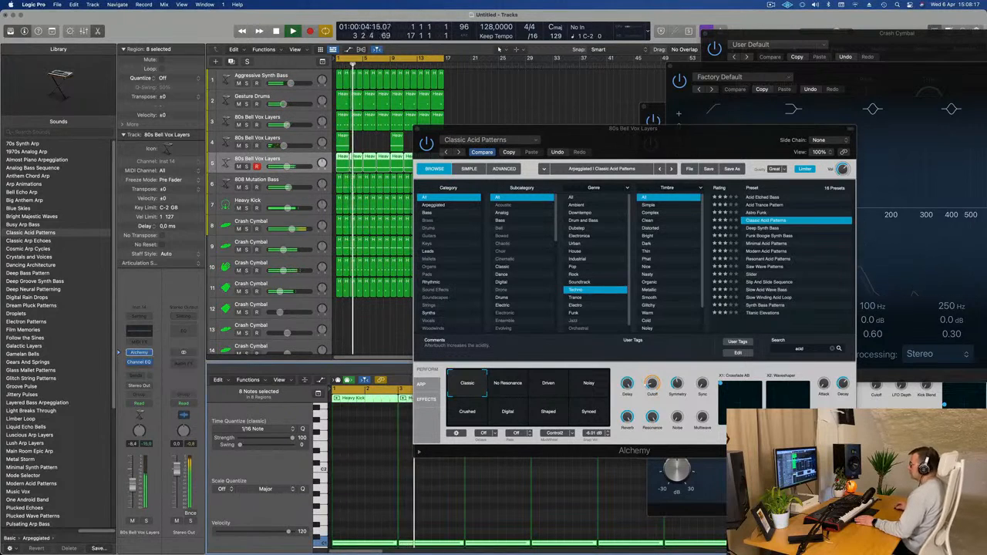
left_click_drag(717, 137, 775, 110)
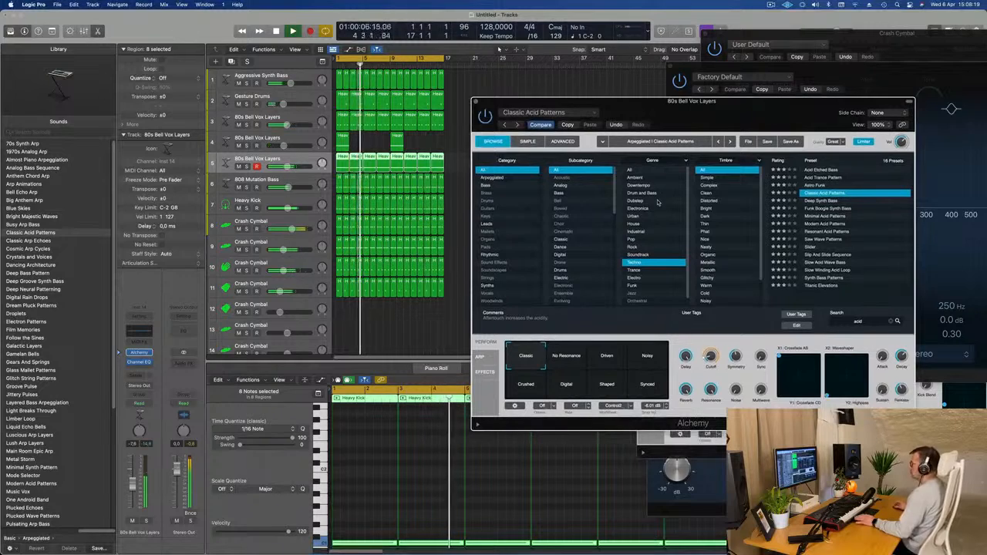
key("space")
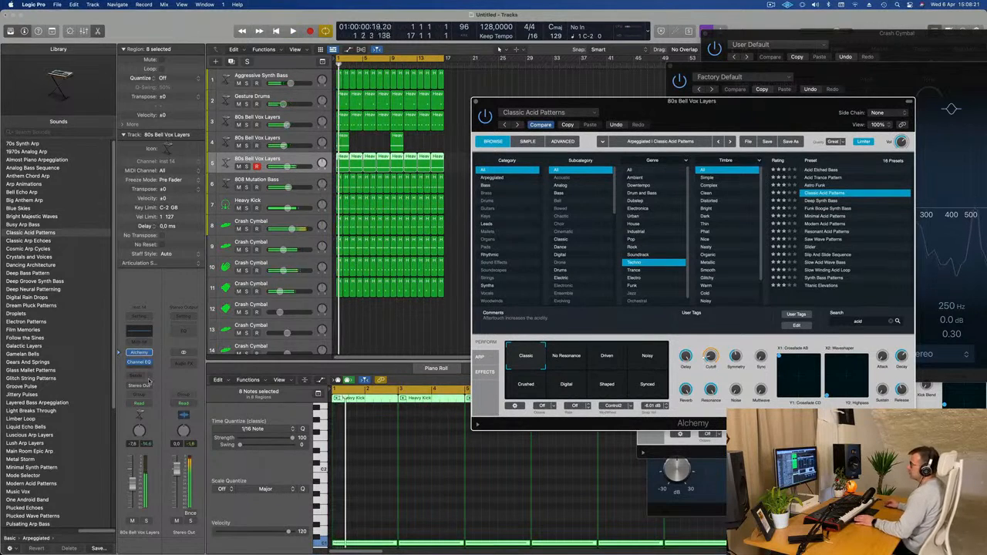
- Insert a stereo Compressor on the acid track and set its side chain to Heavy Kick (Inst 2)
left_click(141, 367)
mouse_move(160, 406)
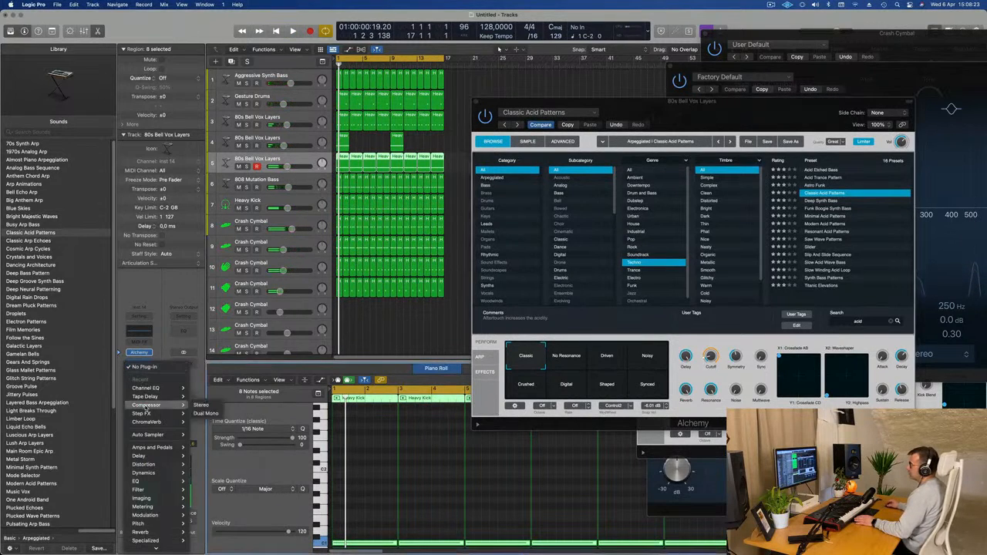
left_click(203, 406)
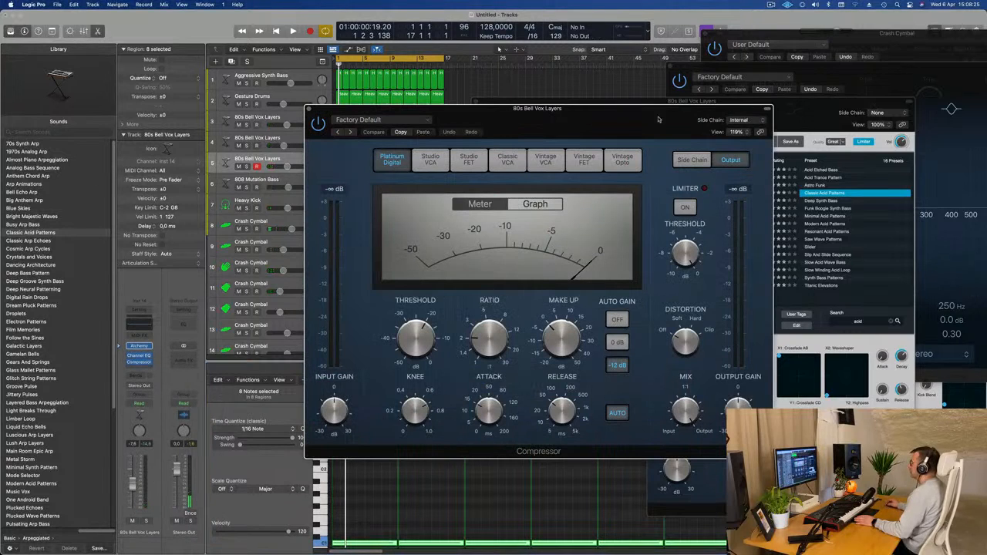
left_click(741, 121)
mouse_move(745, 144)
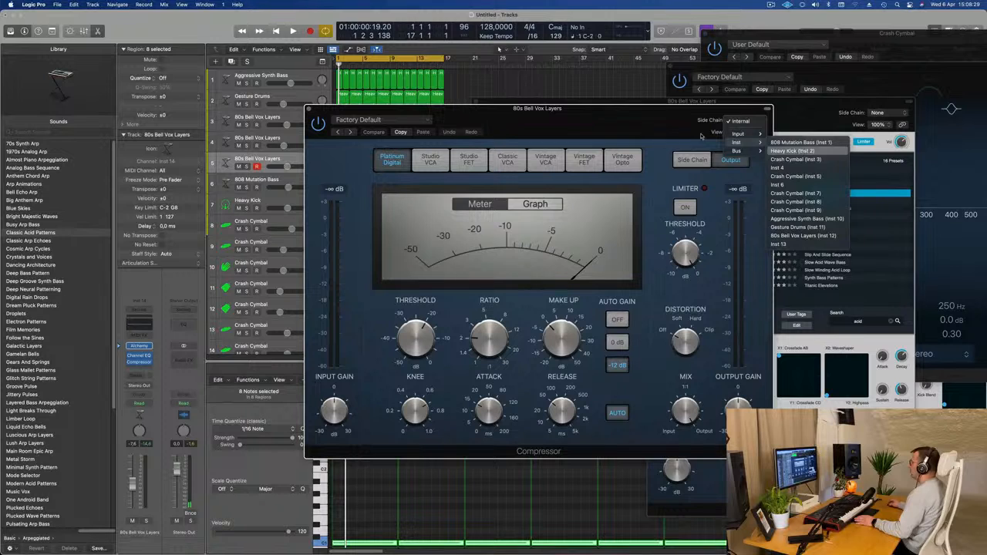
left_click(792, 150)
- Set the Compressor's ratio to 4.1:1, disable automatic release and raise the threshold while the loop plays
key("space")
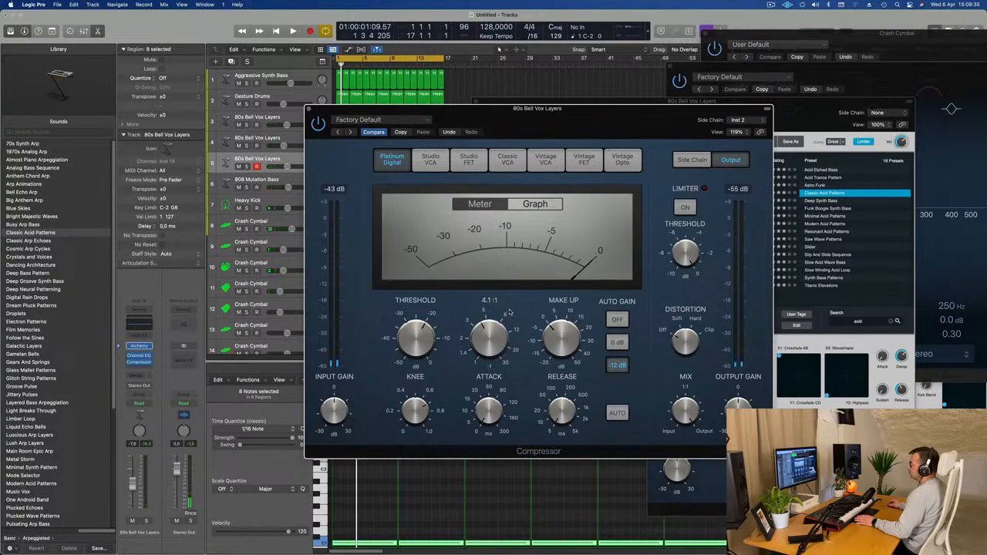
key("space")
left_click_drag(574, 109, 587, 125)
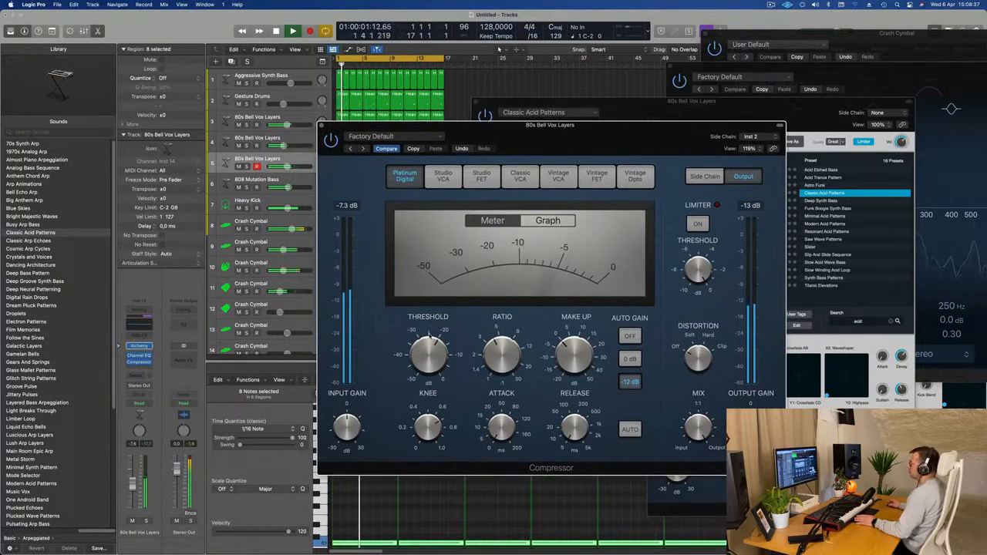
left_click_drag(429, 362, 429, 356)
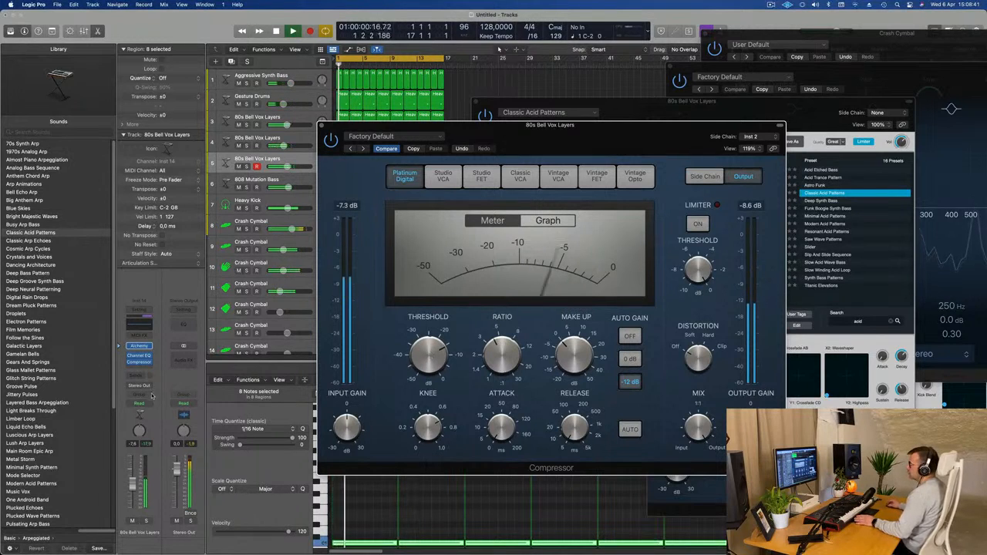
- Stop playback and insert a stereo Vintage Tube EQ after the Compressor on the acid track
key("space")
left_click(142, 366)
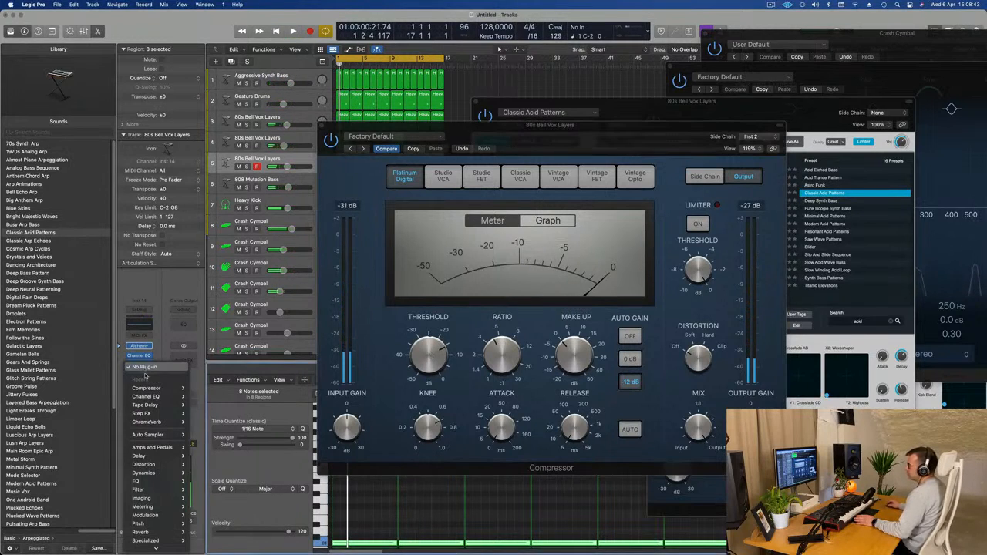
mouse_move(167, 480)
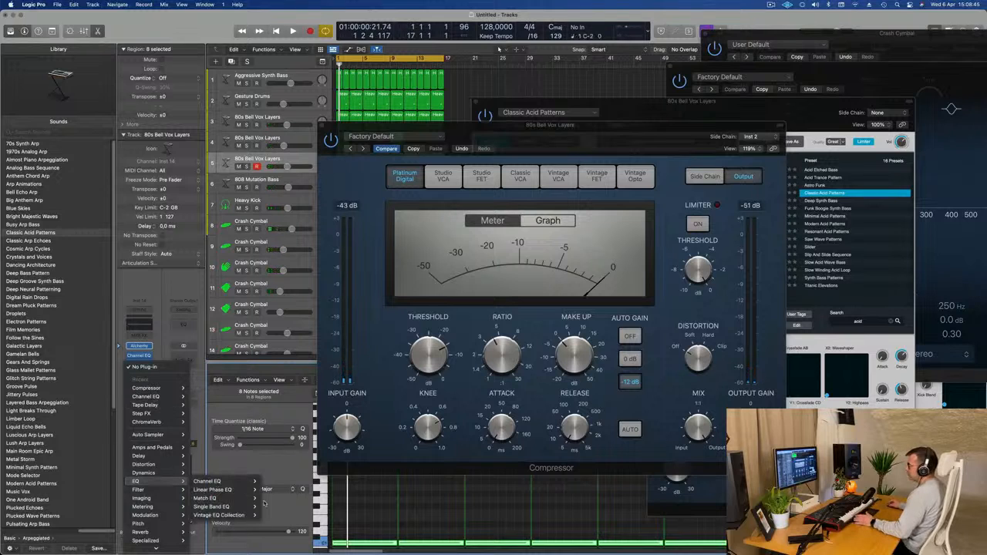
mouse_move(247, 515)
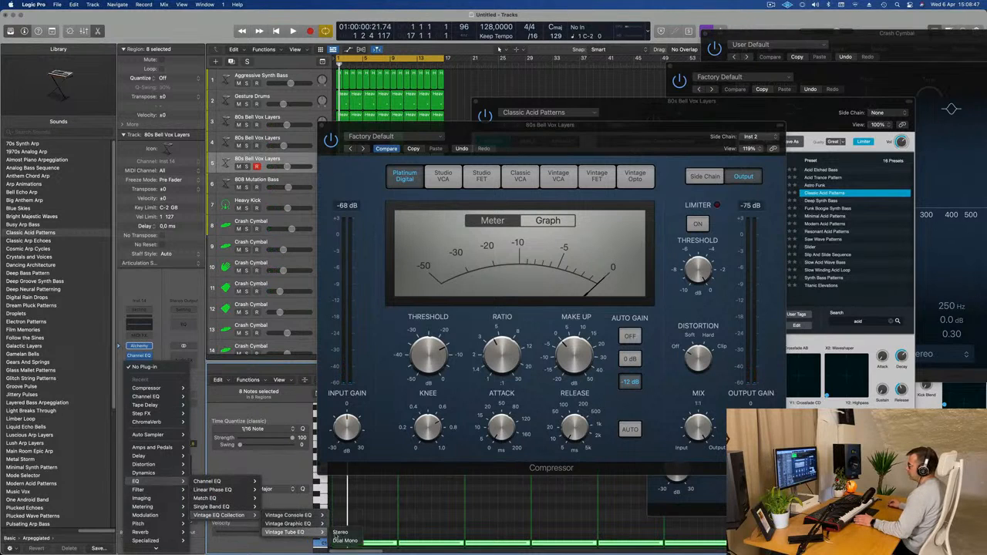
left_click(341, 532)
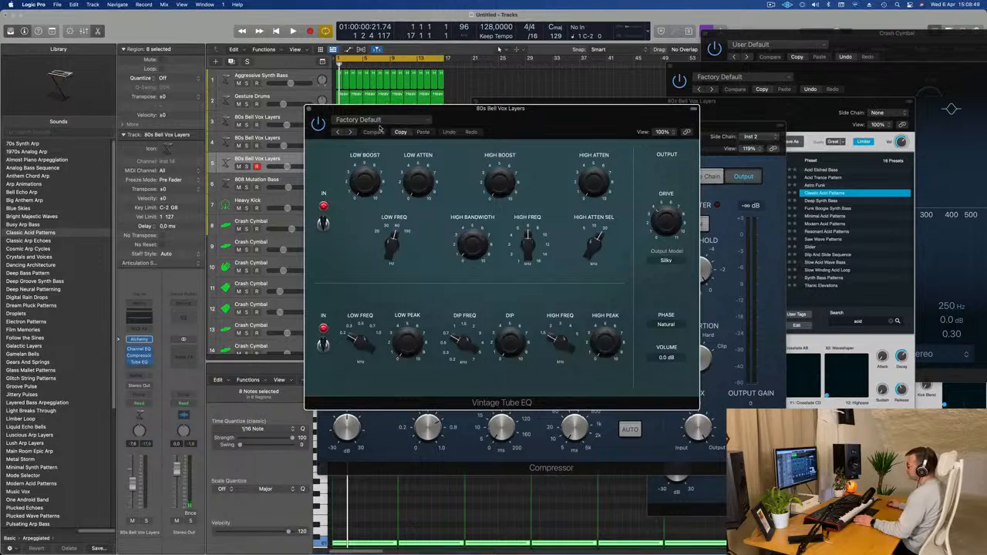
- Load the Big Synth preset in the Vintage Tube EQ, start playback and close the EQ window
left_click(379, 121)
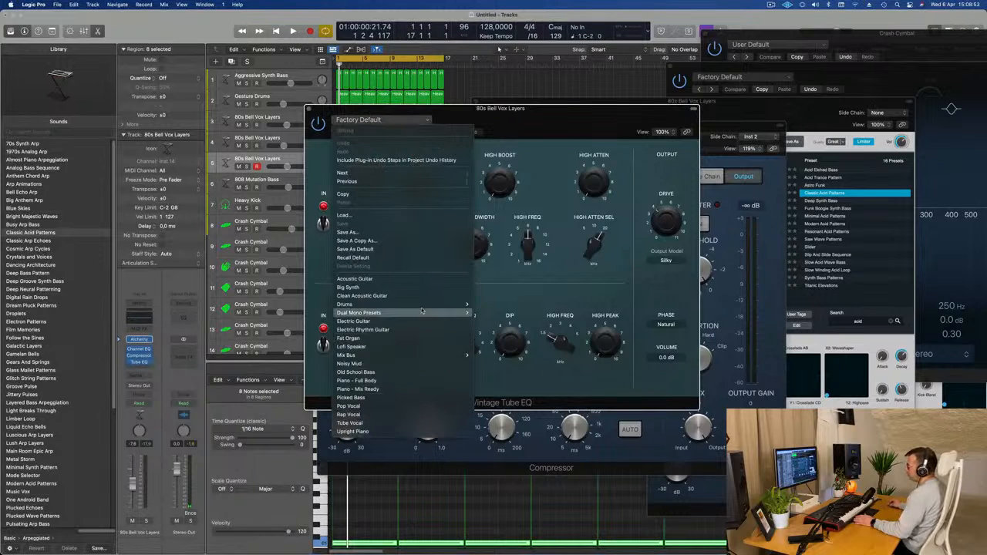
mouse_move(422, 310)
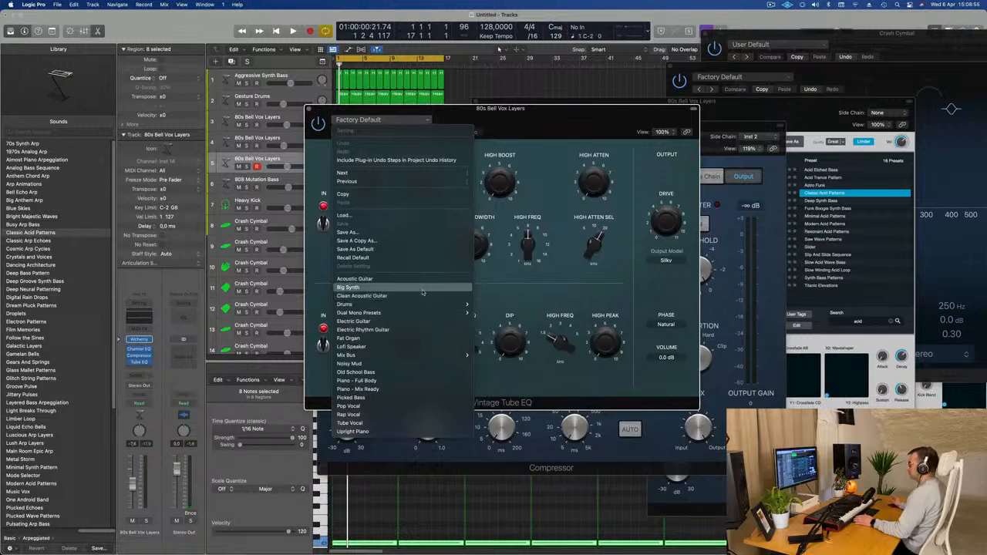
left_click(362, 287)
key("space")
left_click_drag(416, 109, 364, 225)
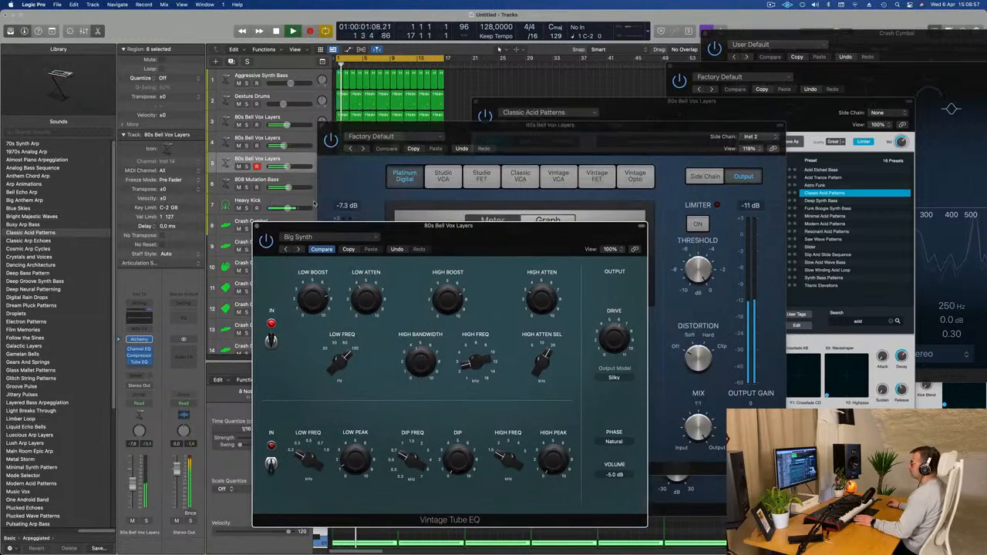
left_click(258, 226)
- Replay the loop, raise the acid track's volume to about -2.8 dB and close the Compressor window
left_click_drag(363, 125, 506, 136)
key("Return")
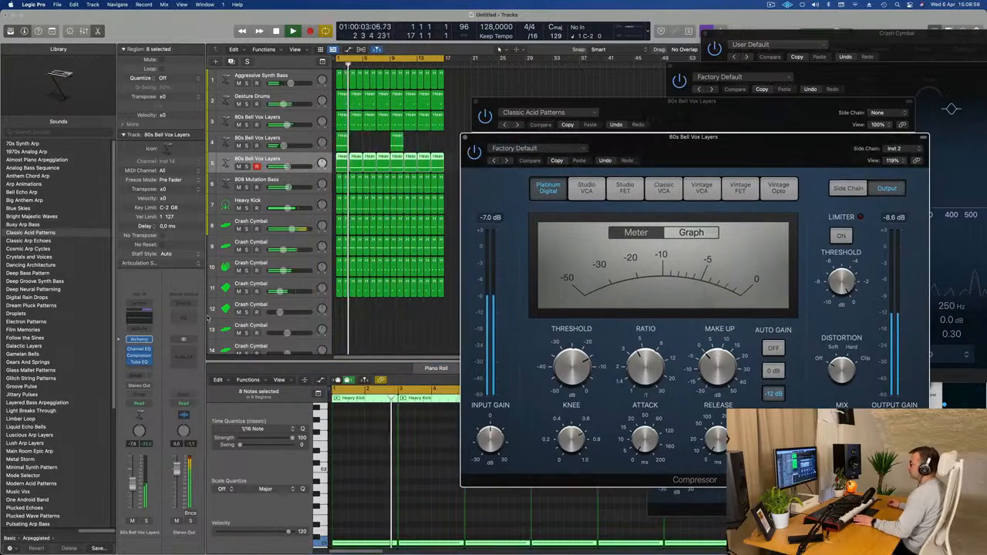
left_click_drag(132, 488, 133, 478)
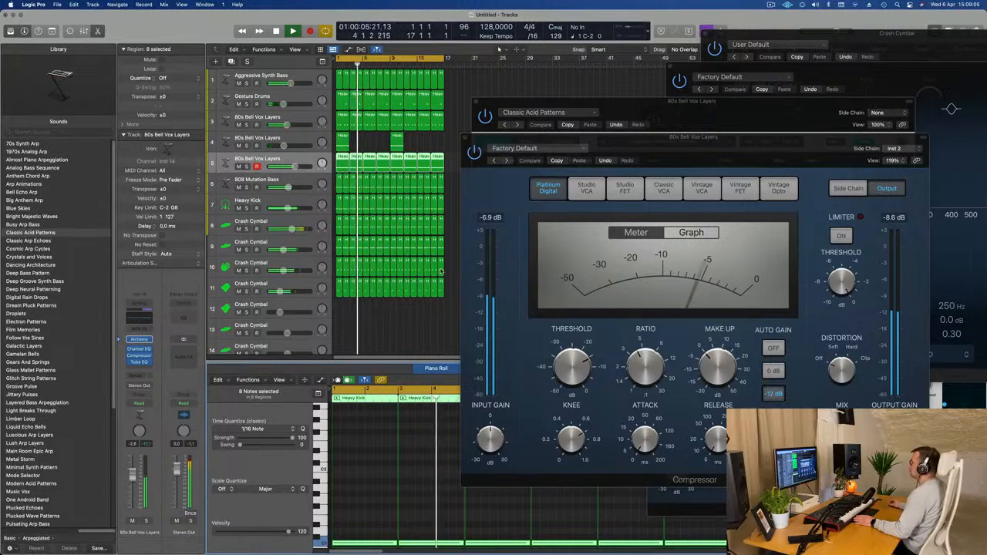
left_click_drag(709, 137, 591, 177)
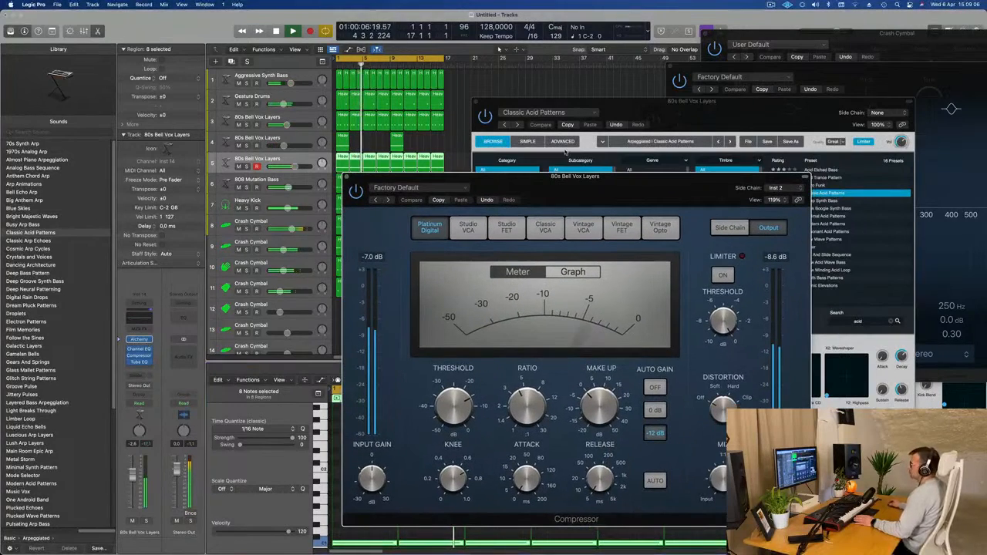
left_click(346, 178)
- Select the 80s Bell Vox Layers track in row 3, lower its volume to -12.6 dB and play the loop
key("space")
key("space")
left_click(235, 118)
key("space")
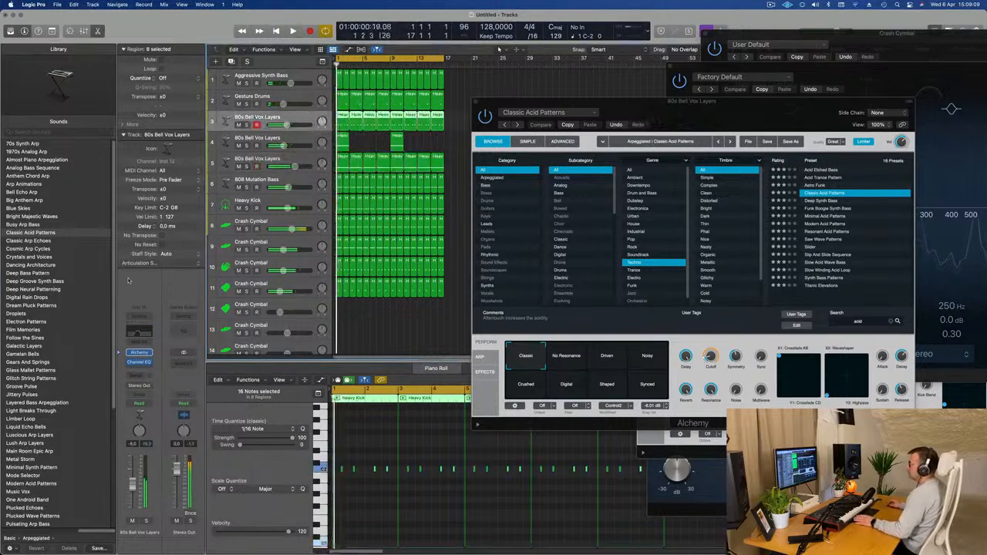
key("space")
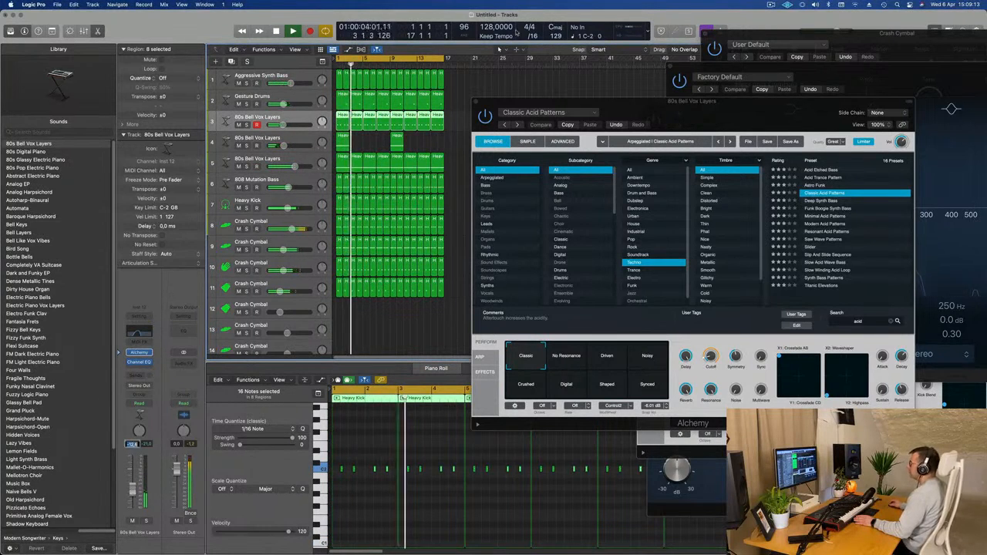
- Close the Alchemy window, repeat all regions once and extend the cycle range to bar 33
left_click(474, 107)
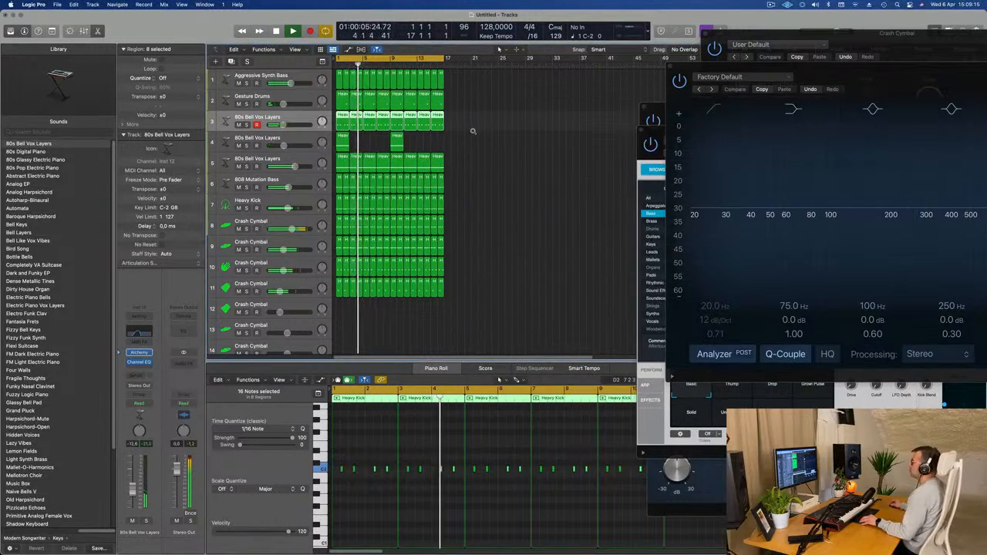
key("super+Left")
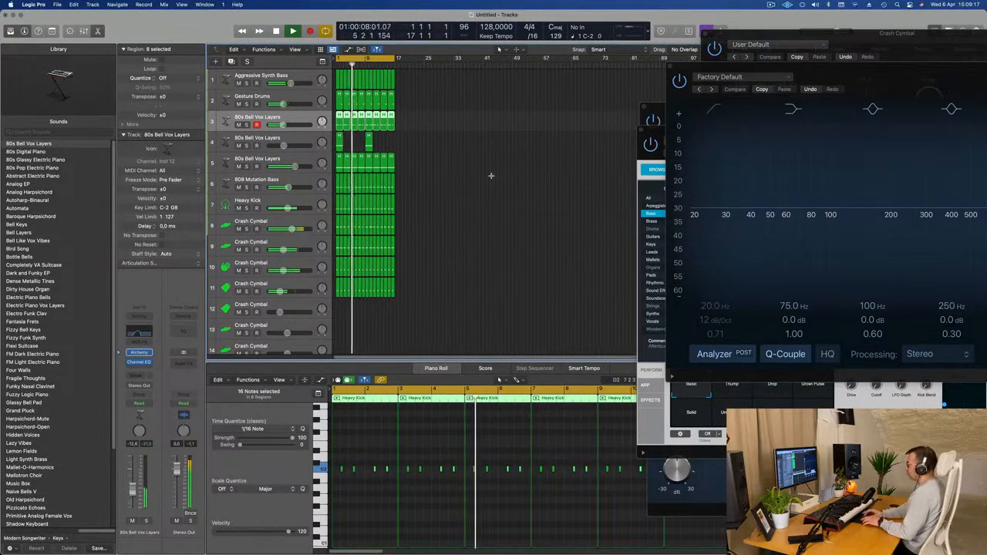
key("super+r")
left_click(500, 163)
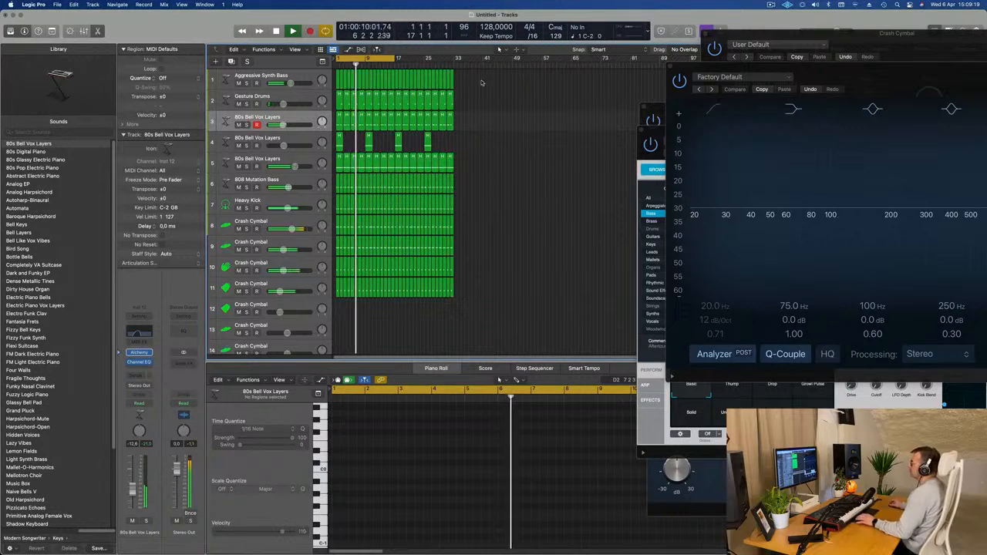
left_click_drag(395, 57, 457, 58)
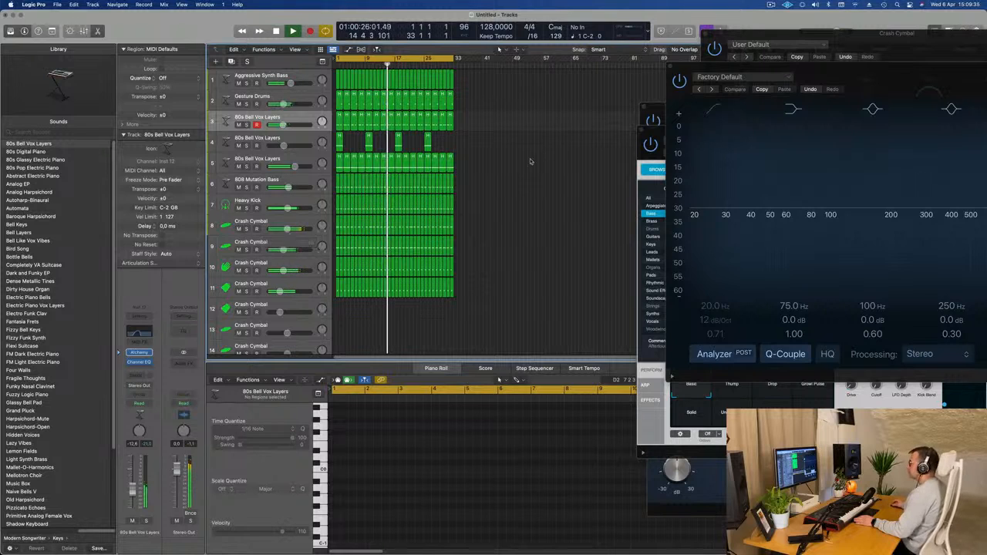
key("super+Right")
key("super+Right")
key("super+Right")
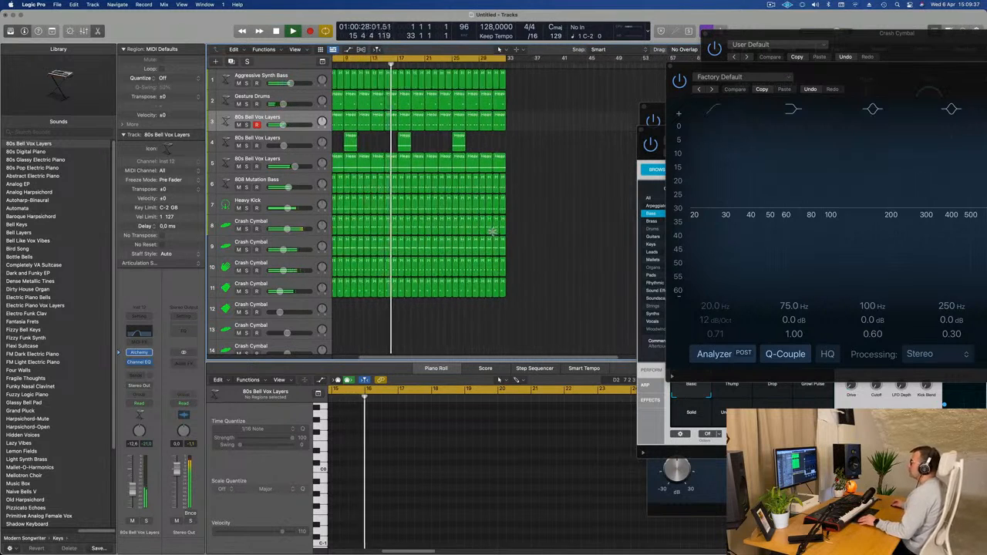
key("super+Left")
key("super+Left")
key("super+Right")
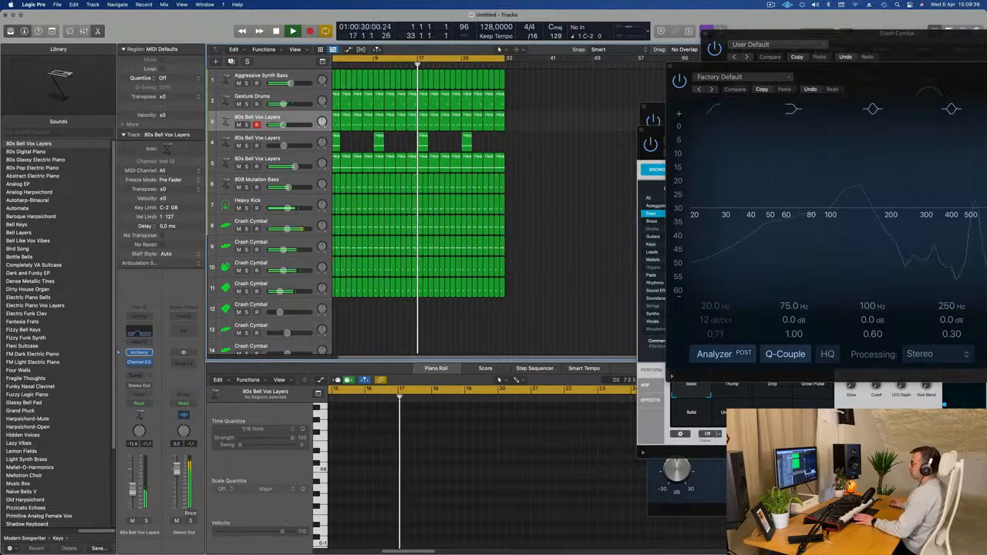
- Select the Classic Acid Patterns track in row 5, replay the loop from the start and rename the track ACID
key("super+a")
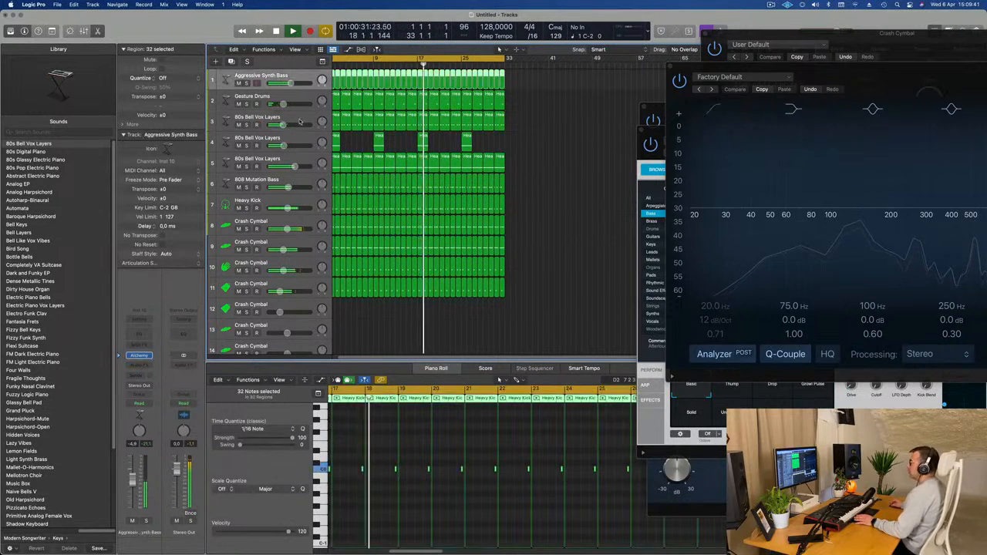
left_click(305, 121)
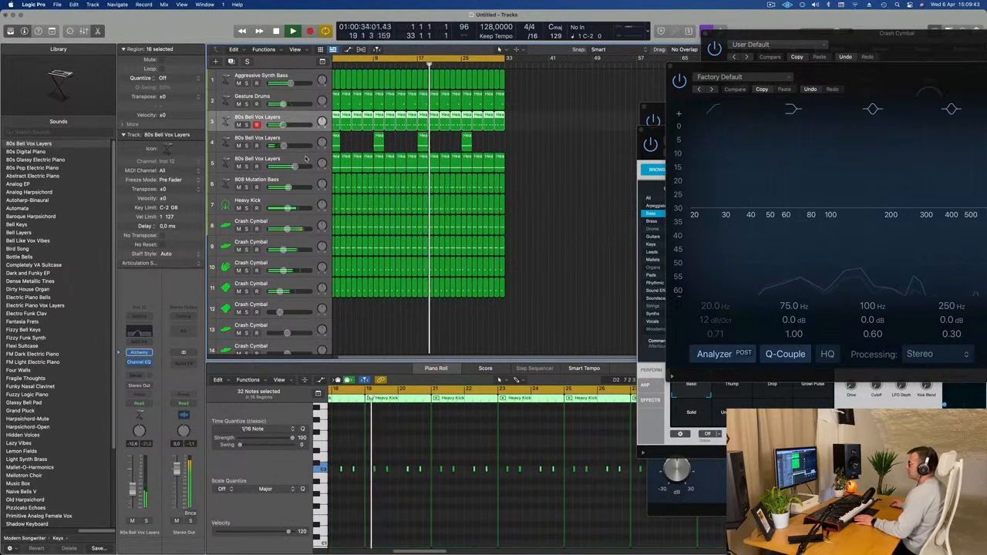
left_click(303, 160)
key("space")
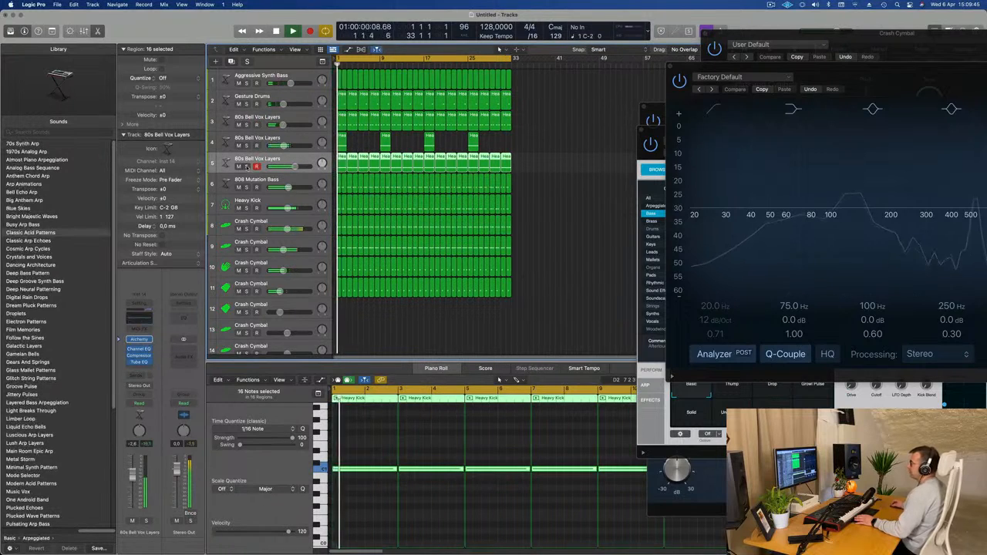
left_click(247, 166)
double_click(257, 159)
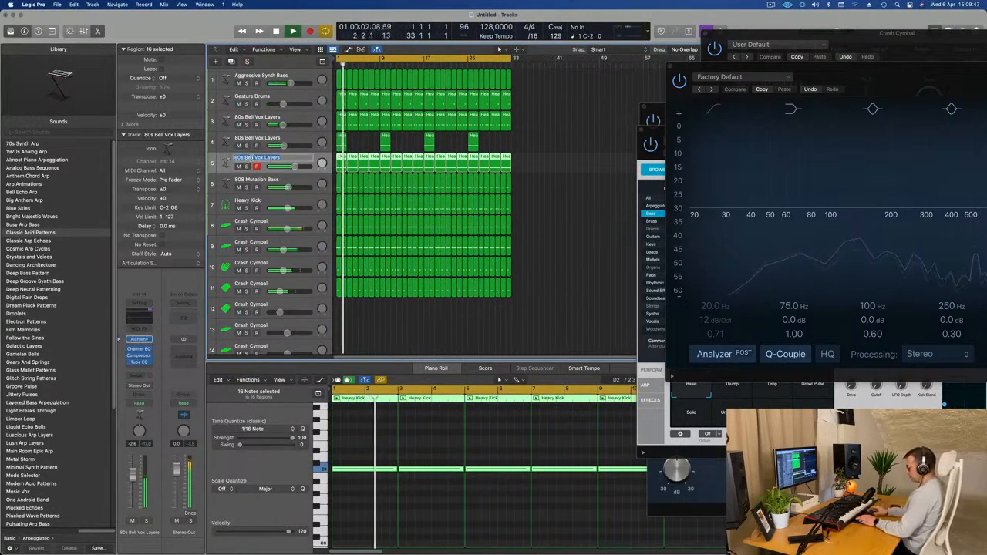
type("ACID")
key("Return")
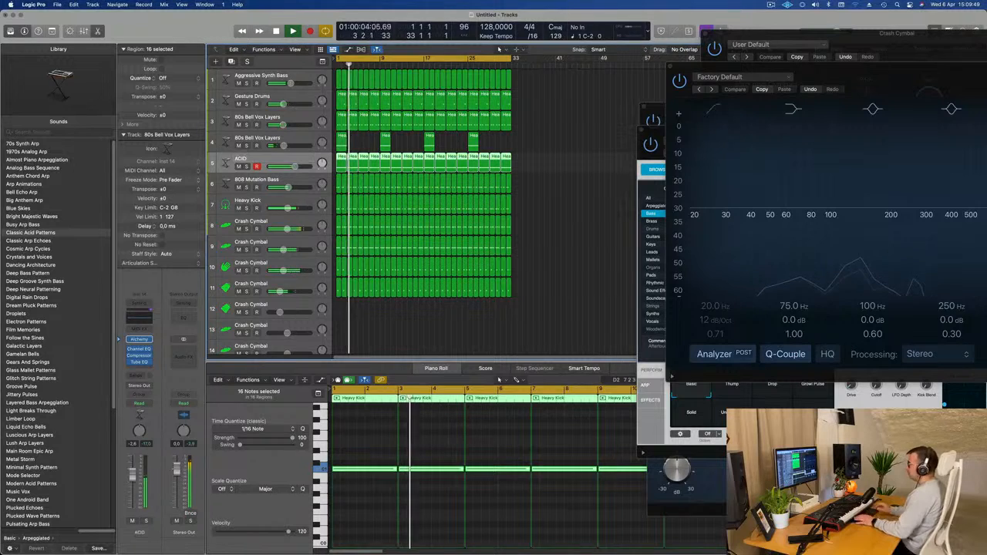
- Rename the track in row 4 as pady and the 80s Bell Vox Layers track in row 3 as Hits
double_click(251, 138)
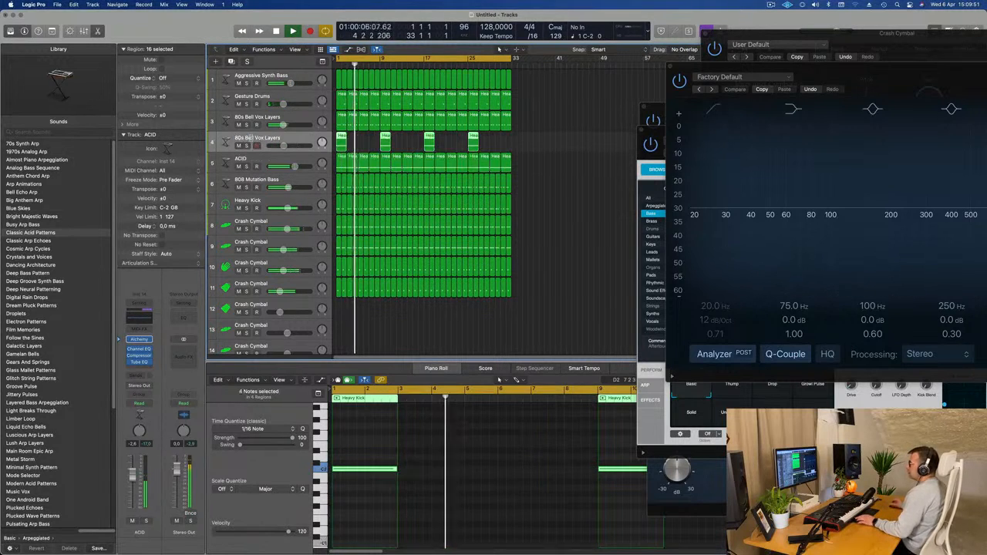
type("pady")
key("Return")
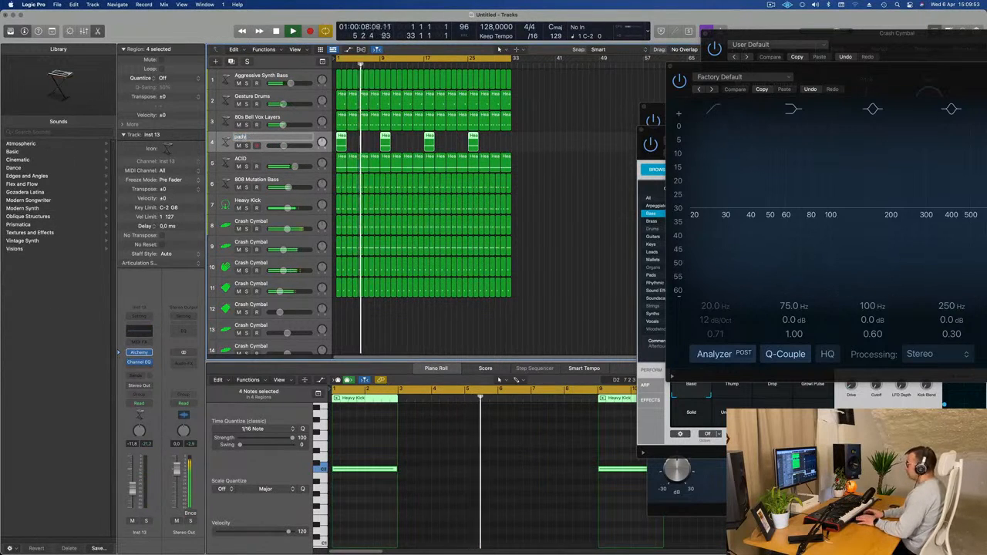
left_click(252, 117)
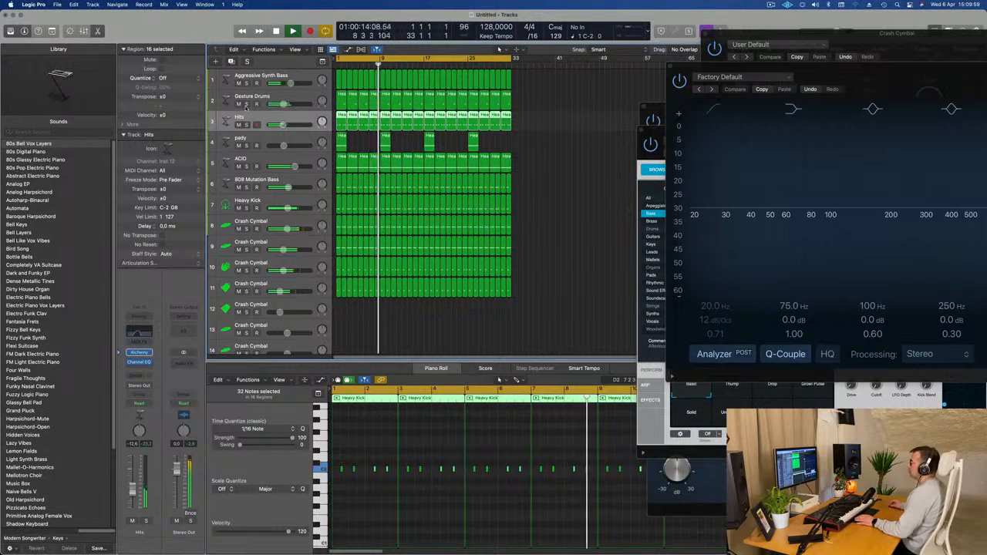
- Briefly solo the Gesture Drums track to identify it, and rename it as Chuck Effects
left_click(246, 103)
left_click(246, 103)
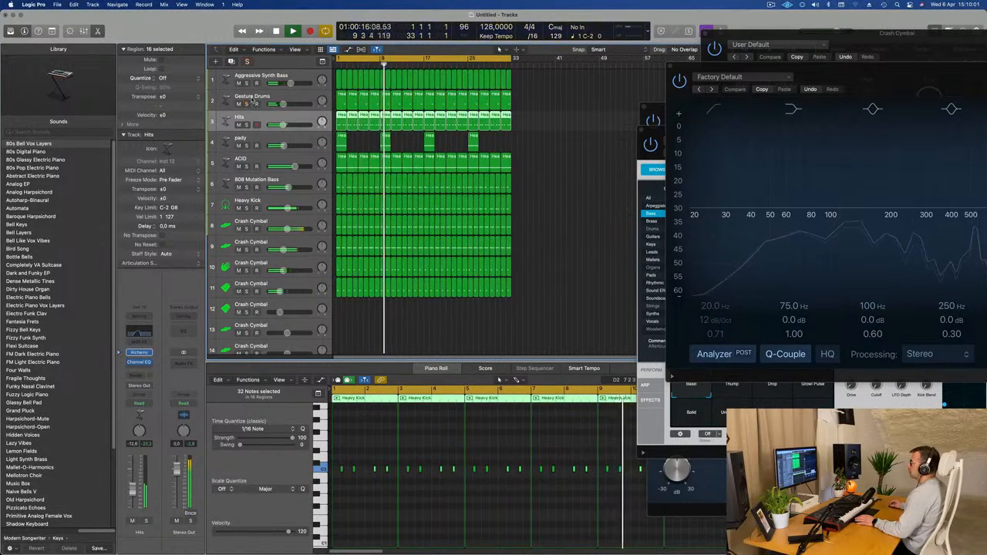
double_click(251, 95)
type("Chuck Ef")
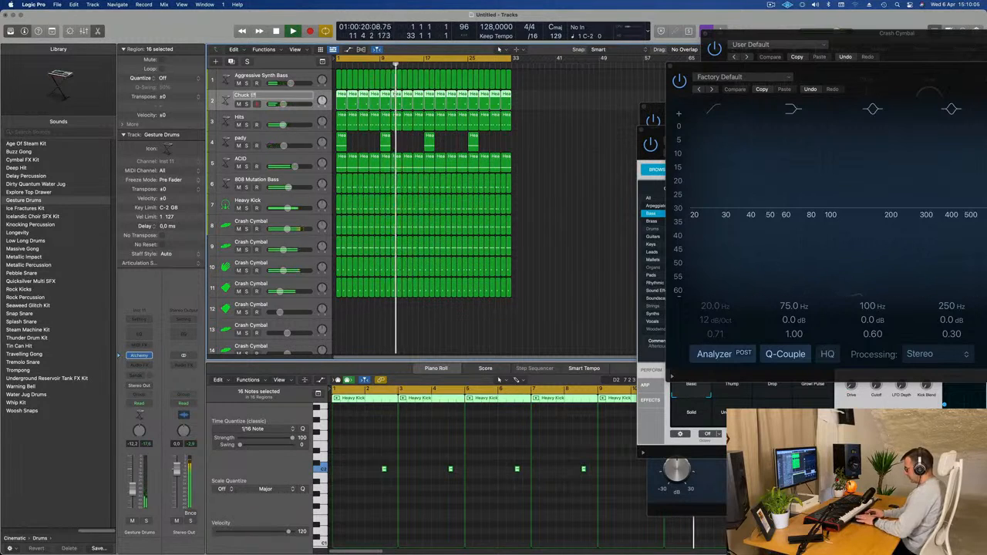
type("fects")
key("Return")
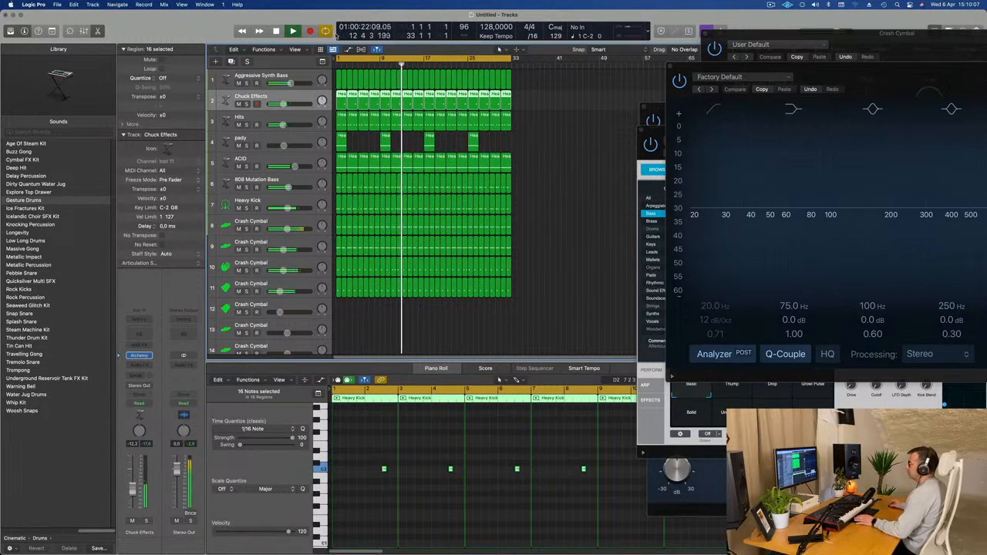
- Briefly solo the Aggressive Synth Bass track, add a Channel EQ to it and enable a low cut at 89.5 Hz with Q 0.88
left_click(247, 83)
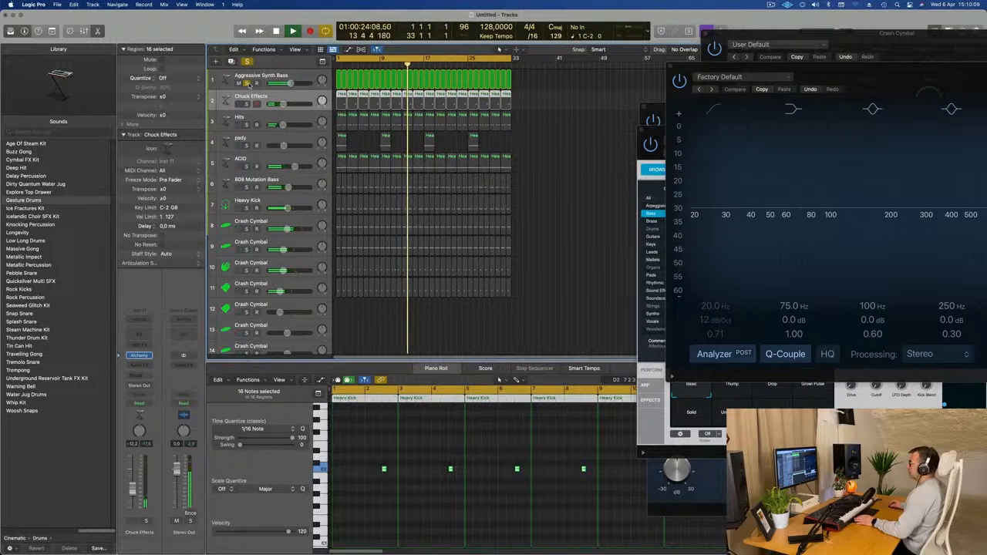
left_click(246, 83)
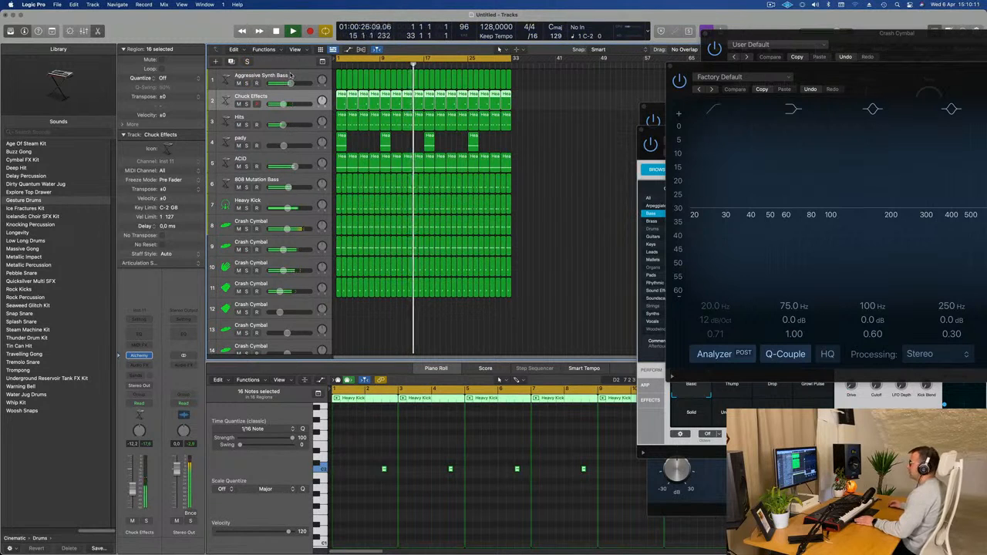
left_click(291, 74)
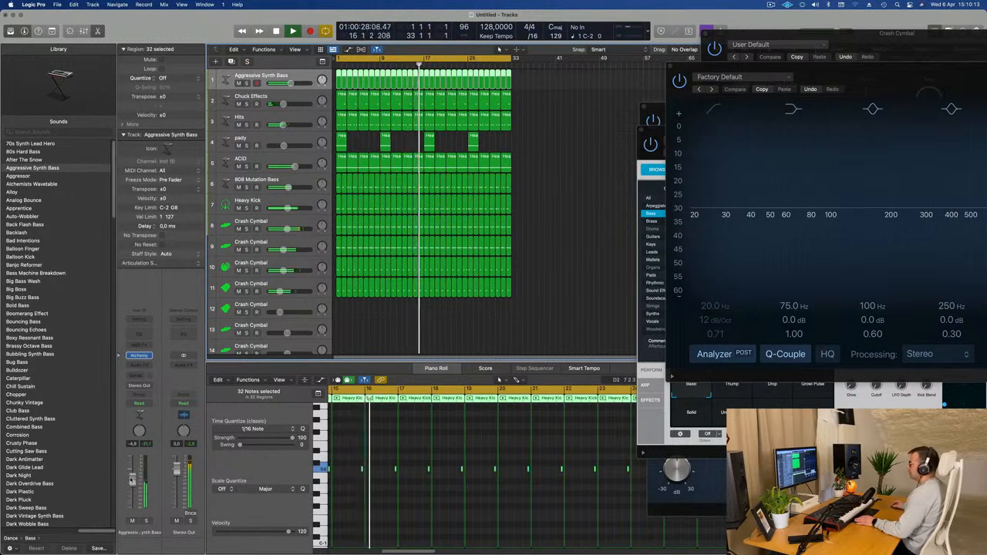
left_click(138, 338)
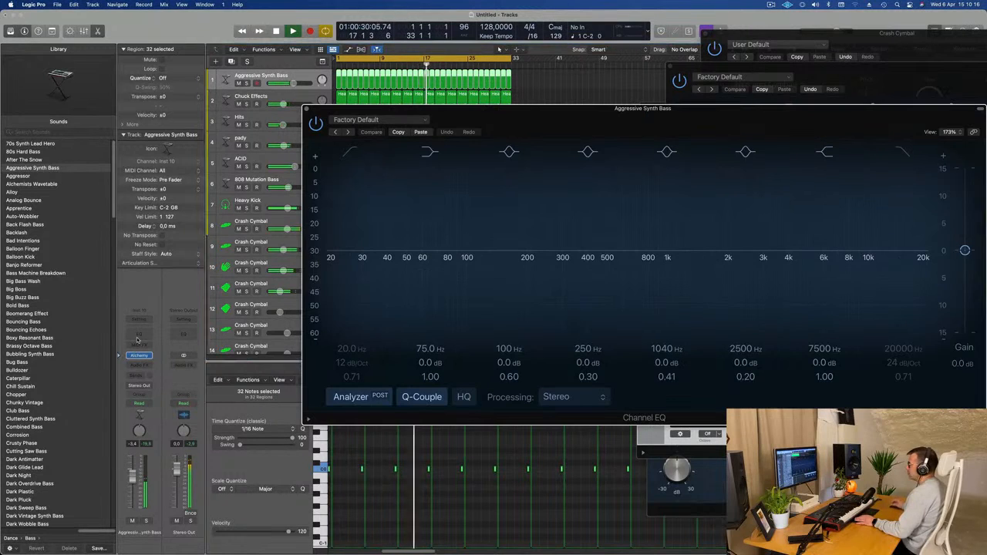
left_click(351, 156)
left_click_drag(351, 203, 467, 183)
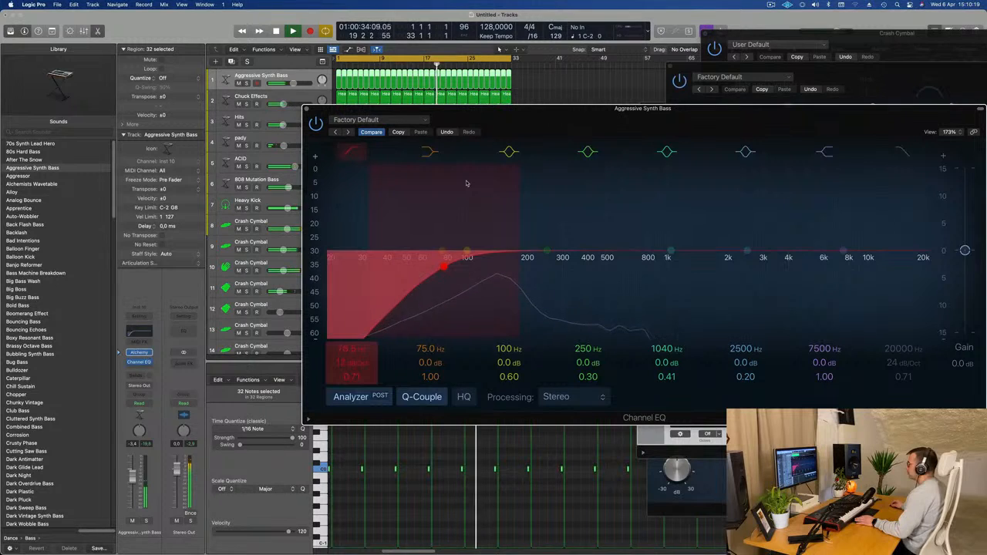
mouse_move(444, 266)
left_mouse_down()
mouse_move(436, 259)
mouse_move(456, 255)
left_mouse_up()
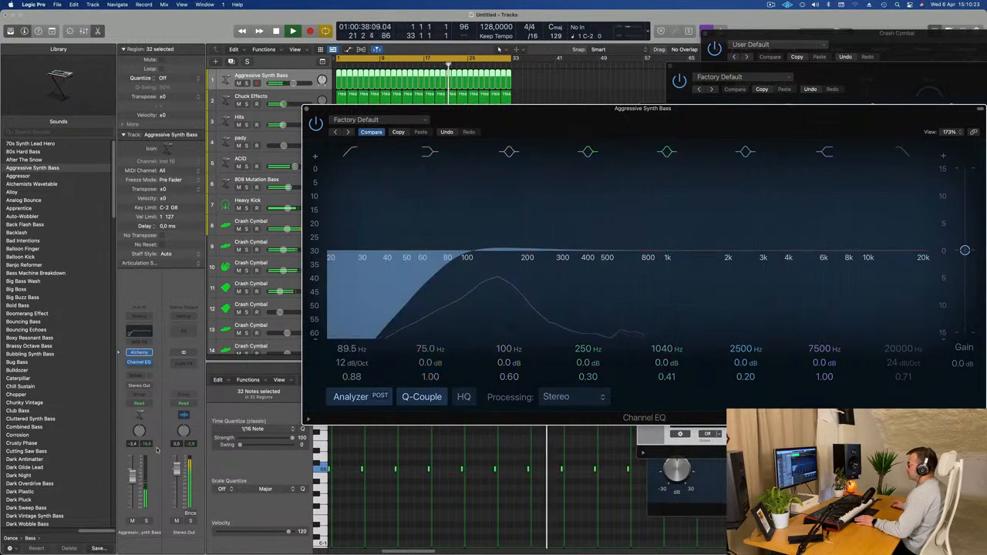
- Raise the Aggressive Synth Bass volume to about -0.5 dB, close its Channel EQ window and stop playback
left_click_drag(133, 468, 132, 472)
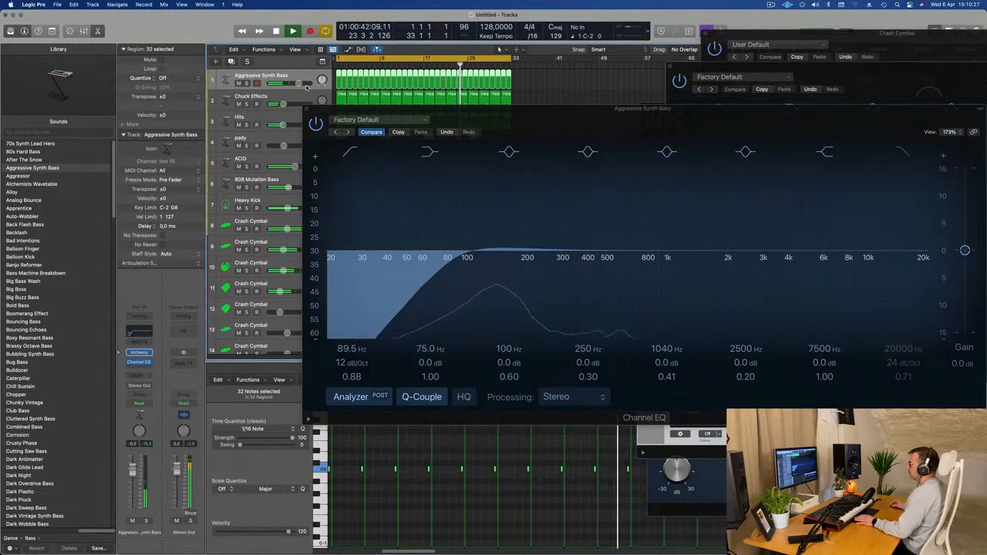
left_click(309, 109)
key("super+Left")
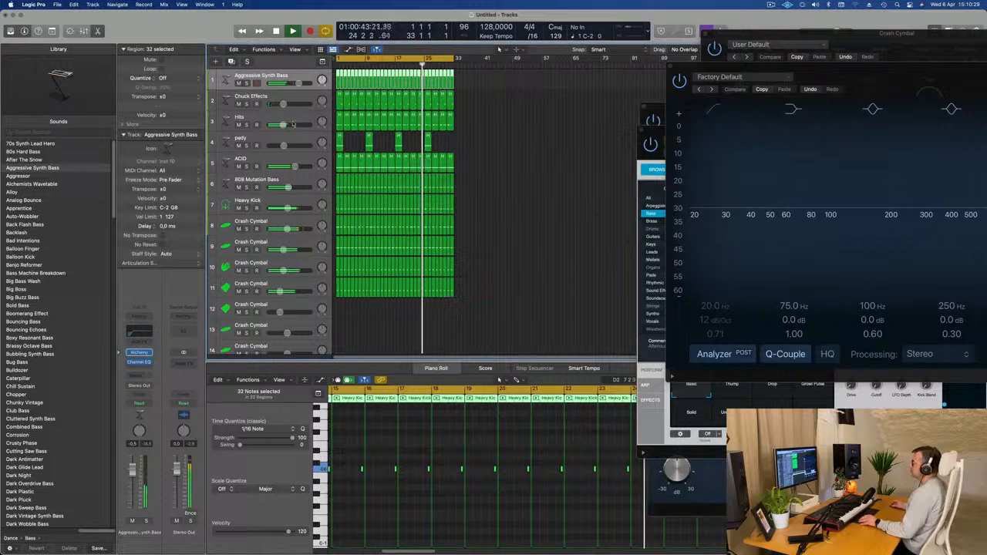
key("space")
- Select the 808 Mutation Bass track, replay the loop from the start and open its Alchemy instrument
left_click(285, 181)
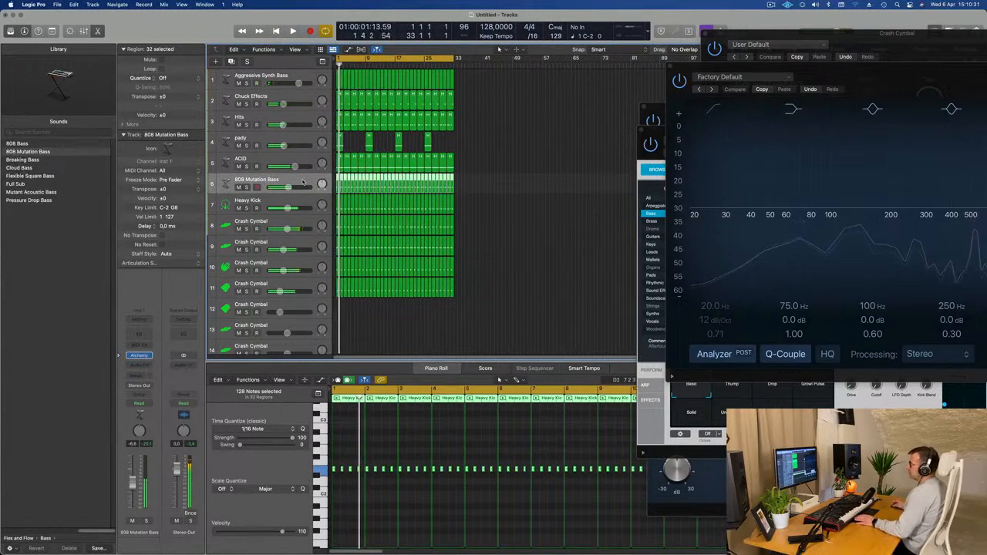
key("space")
left_click(139, 403)
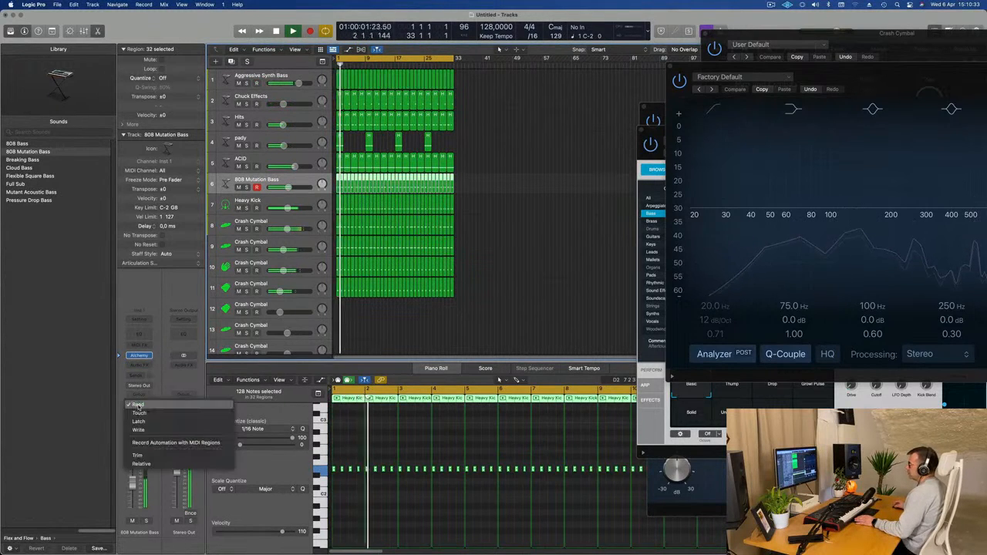
left_click(138, 405)
left_click(139, 356)
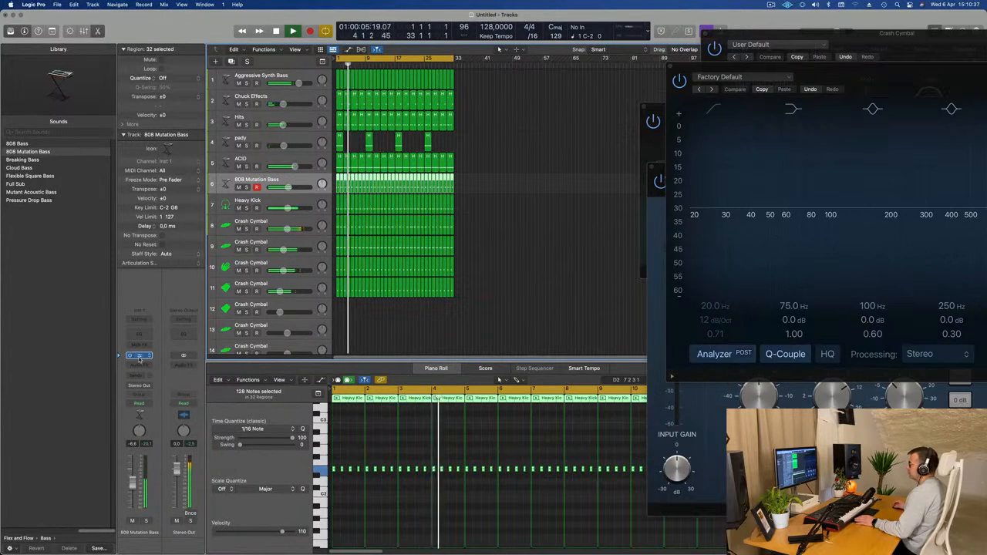
left_click(139, 356)
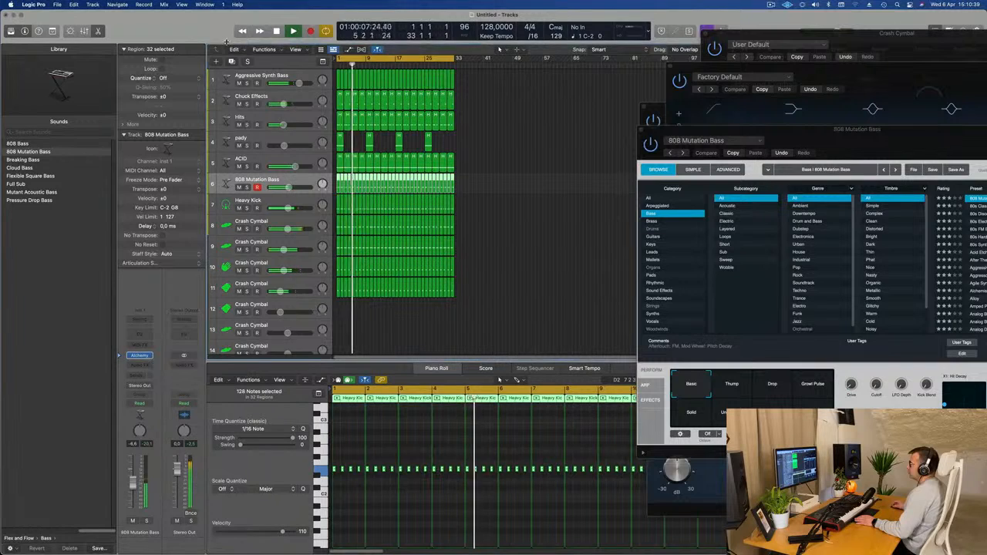
- Display the toolbar, turn on track zoom for the selected track and move the Alchemy window fully into view
key("ctrl+alt+super+t")
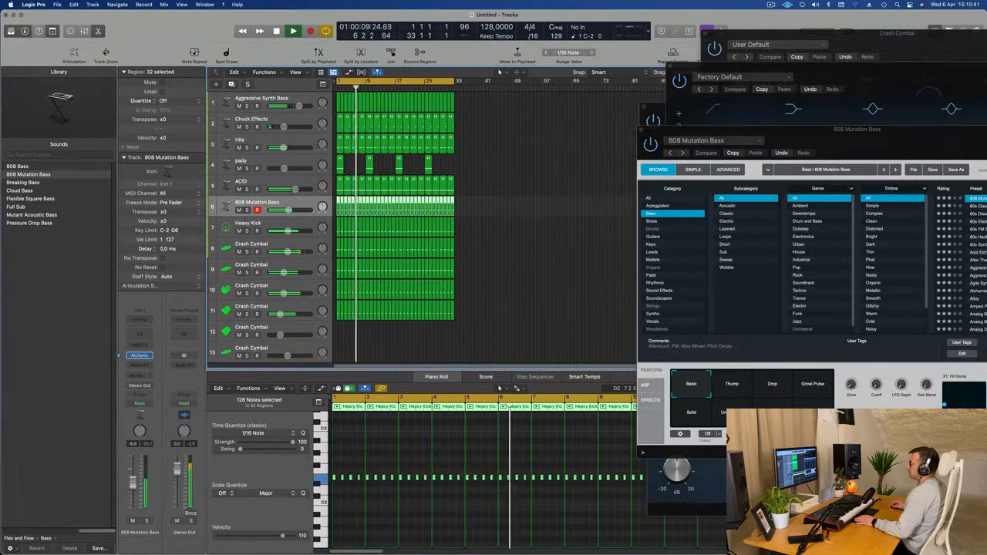
key("ctrl+z")
left_click_drag(876, 141, 708, 94)
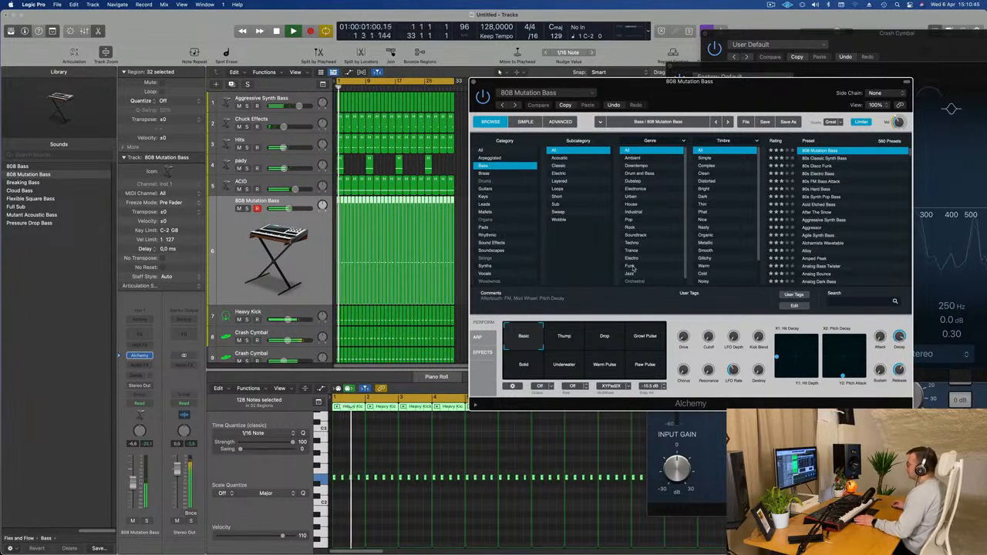
- Set the 808 Mutation Bass track's automation mode to Touch, replay the loop while adjusting Alchemy's Cutoff, and close the Alchemy window
left_click(139, 403)
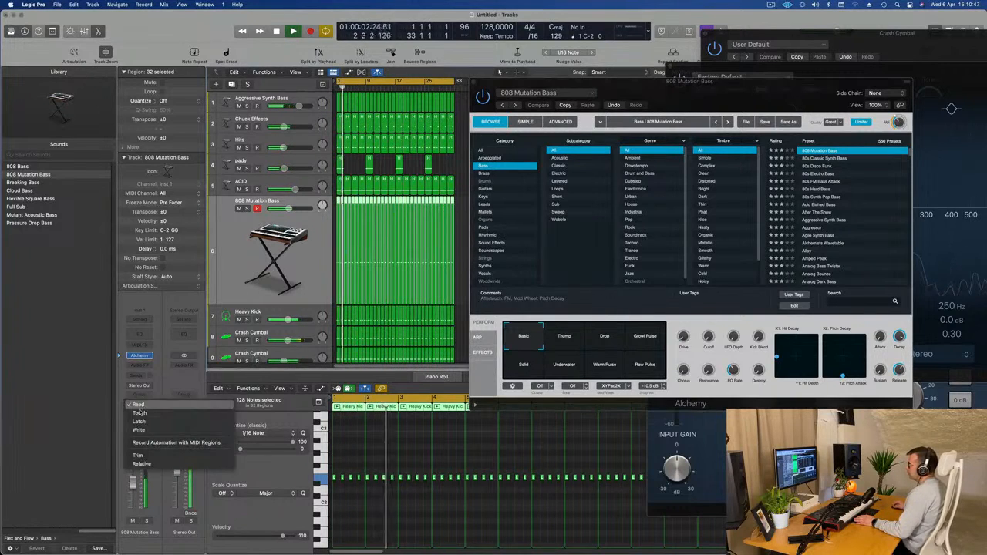
left_click(143, 413)
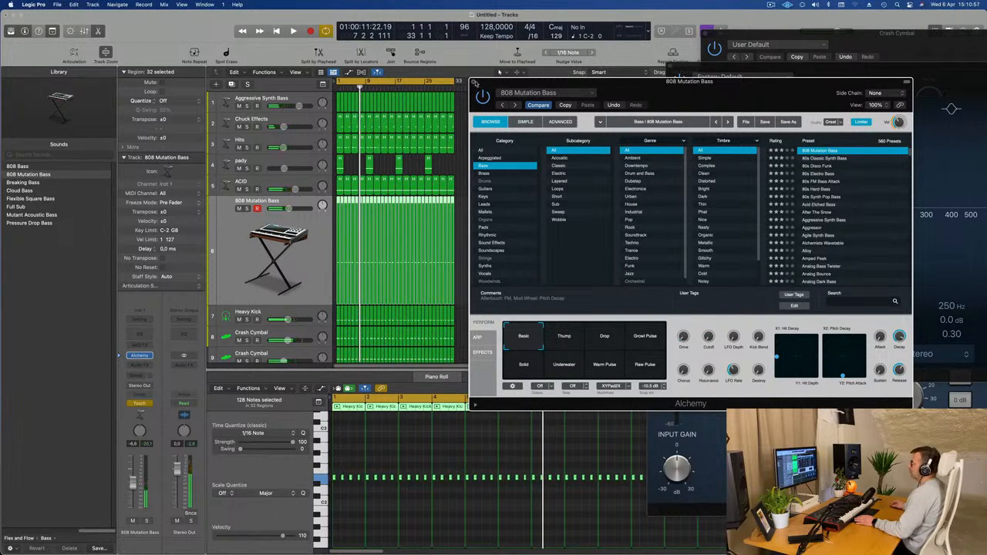
key("super+w")
key("space")
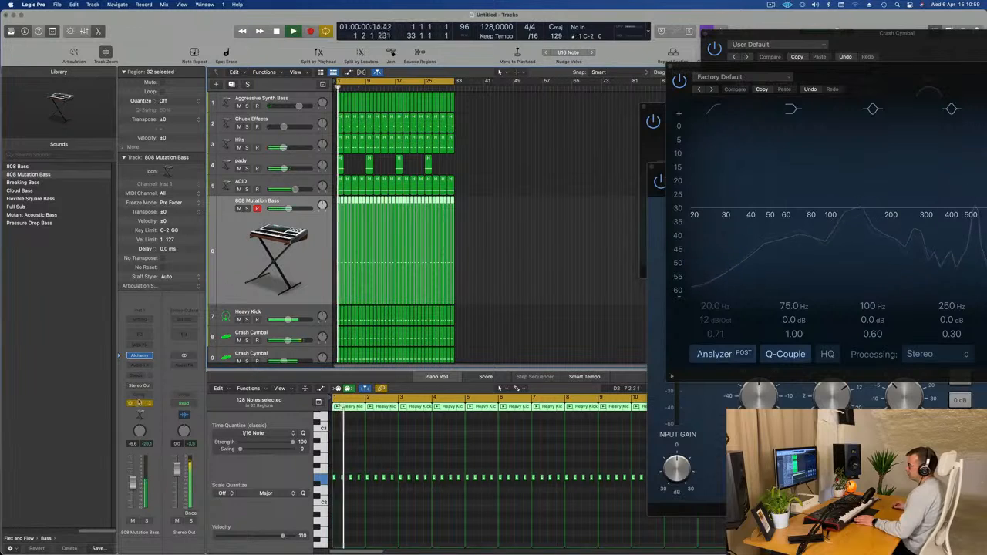
left_click(139, 356)
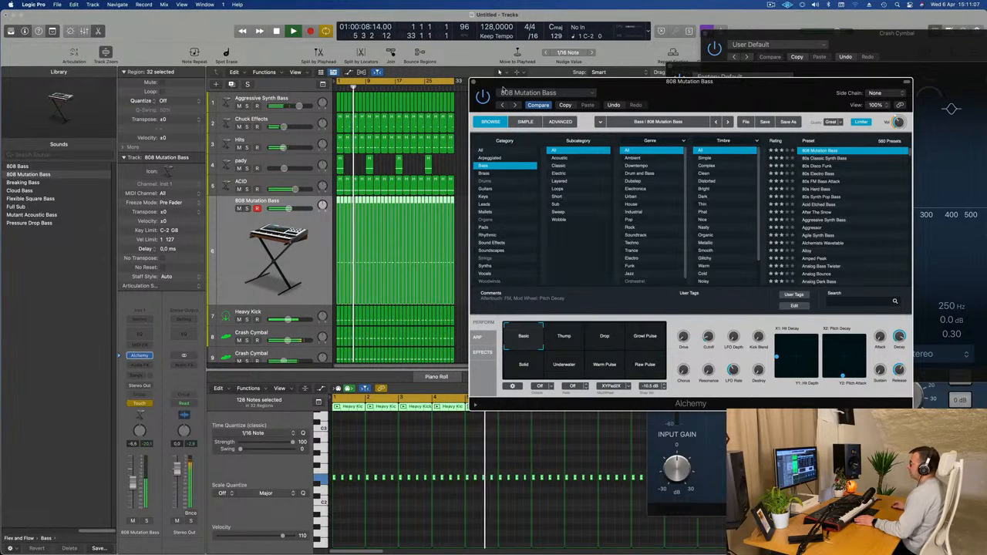
left_click(474, 82)
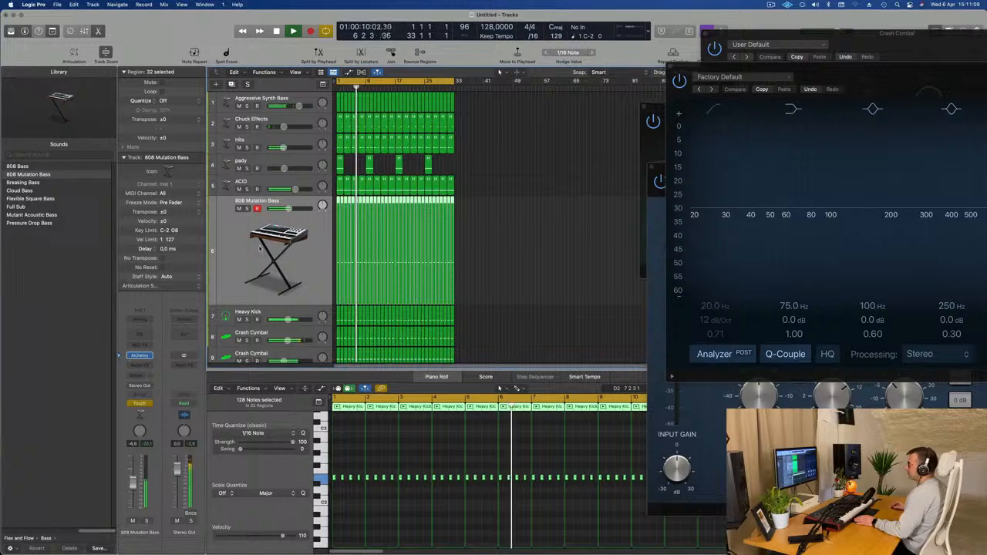
- Select the ACID track and set its automation mode to Touch
left_click(269, 180)
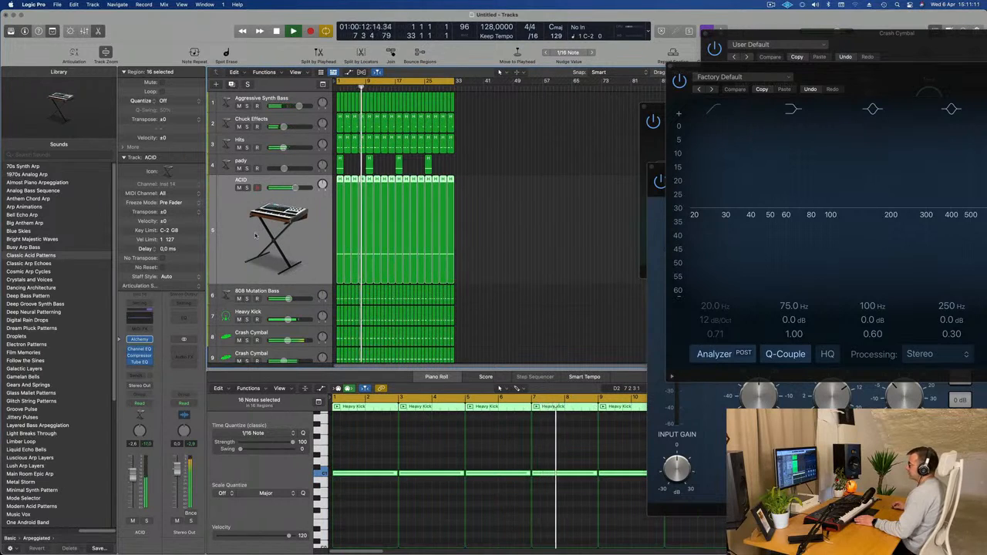
left_click(268, 165)
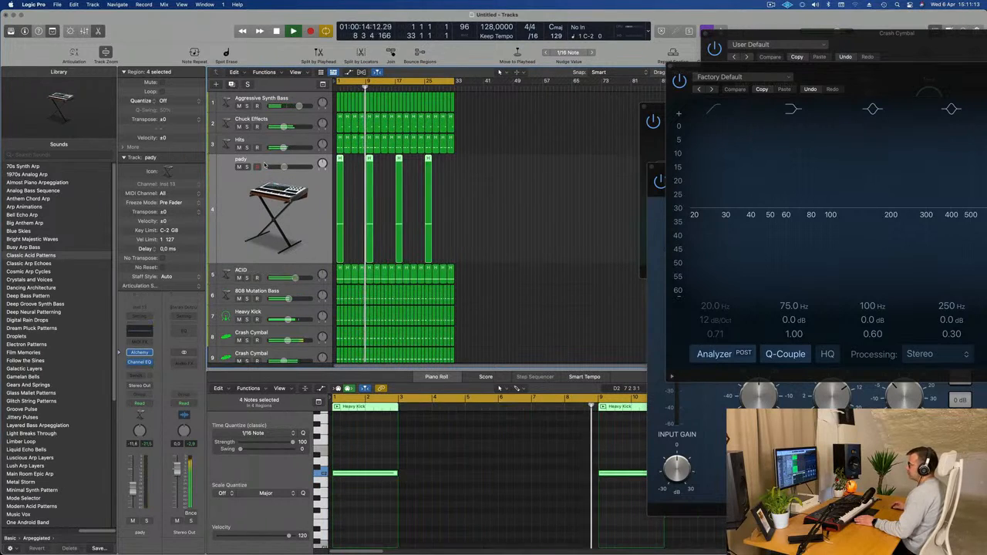
left_click(266, 259)
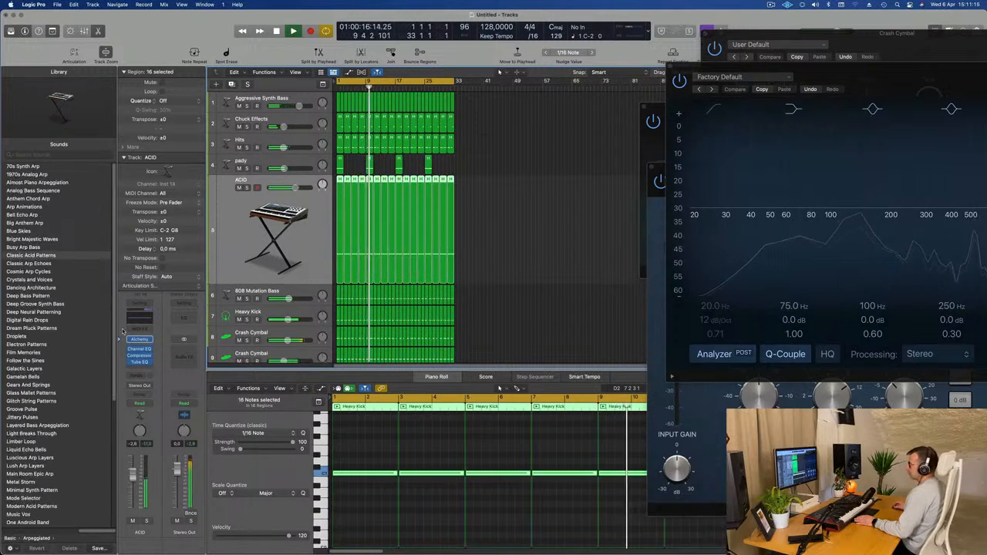
left_click(139, 403)
left_click(140, 415)
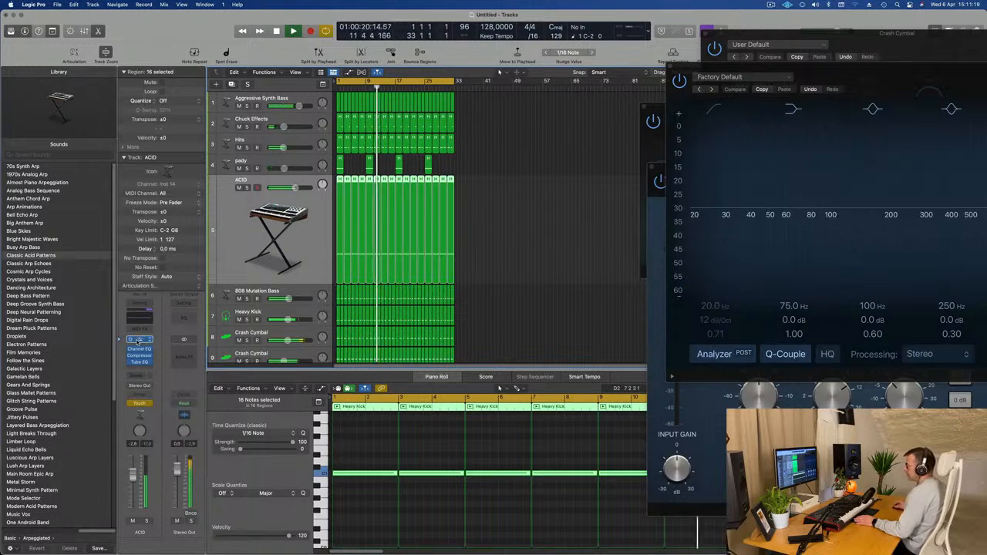
- Open the ACID track's Alchemy, record a rising Cutoff sweep during playback, replay from the start and close the window
left_click(139, 339)
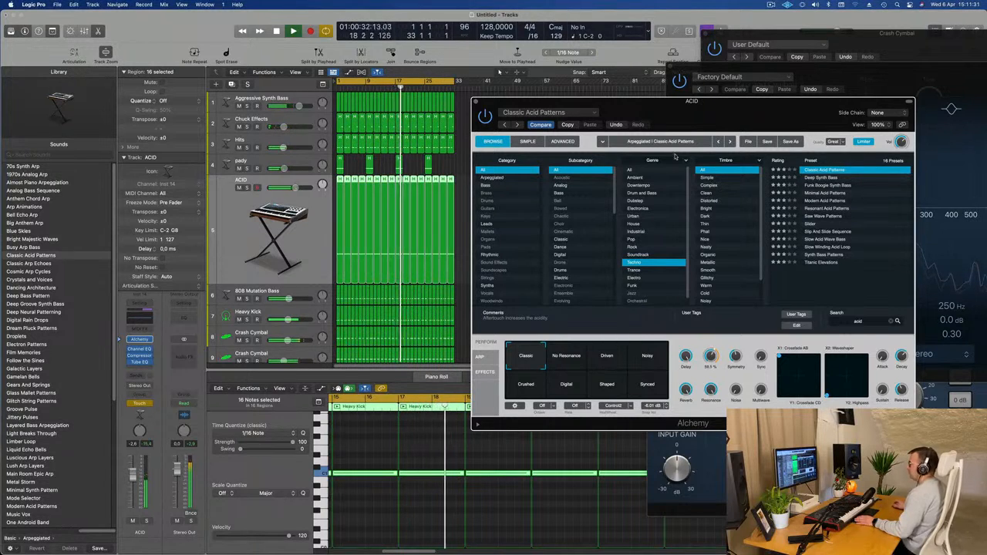
key("space")
key("space")
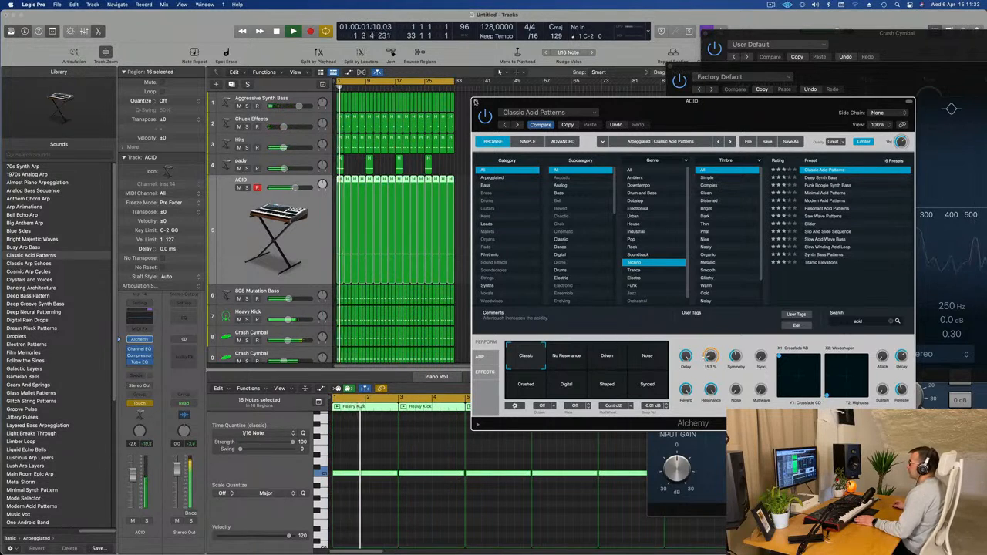
left_click(476, 101)
- Show the ACID track's Alchemy Cutoff automation, clear the recorded sweep to leave a flat 15.3 % line and stop playback
key("Return")
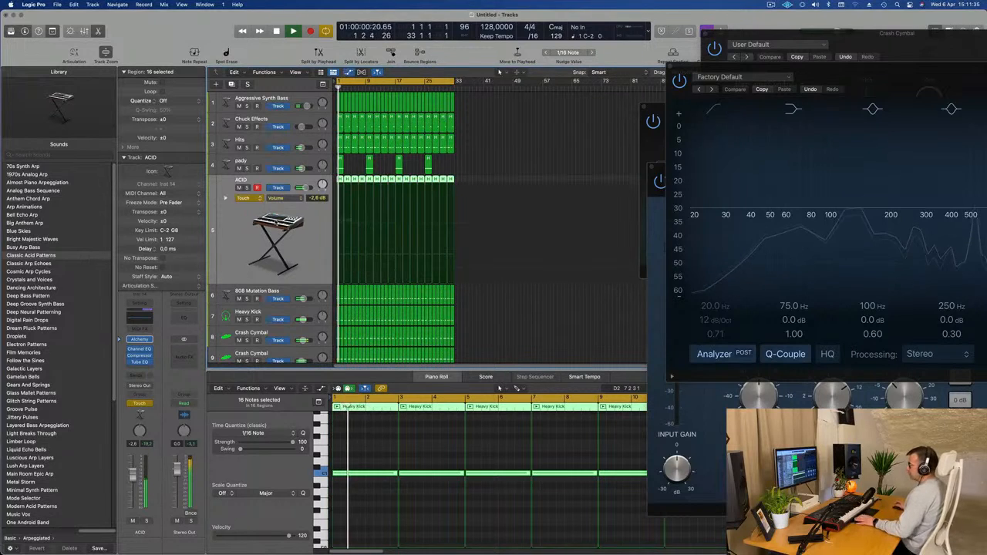
key("a")
left_click(277, 199)
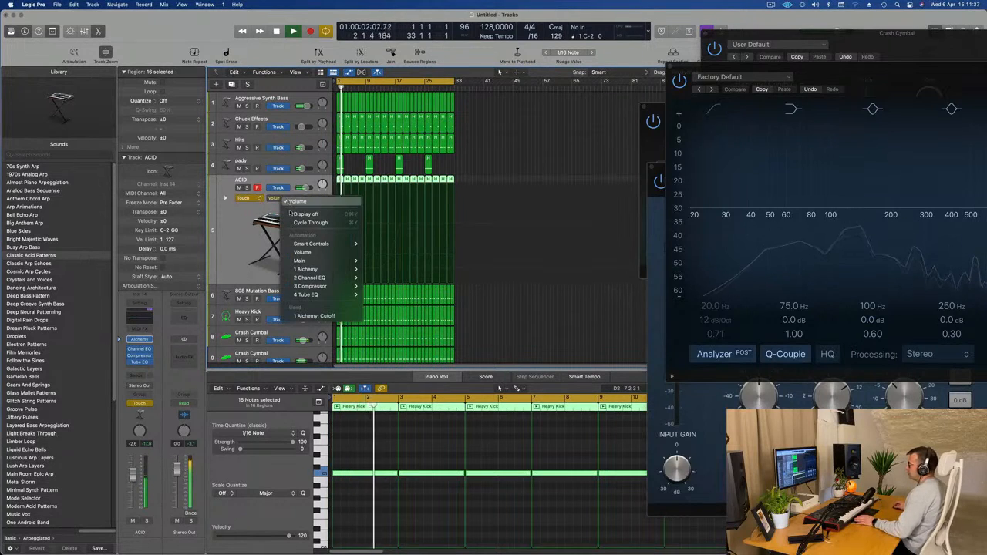
left_click(312, 316)
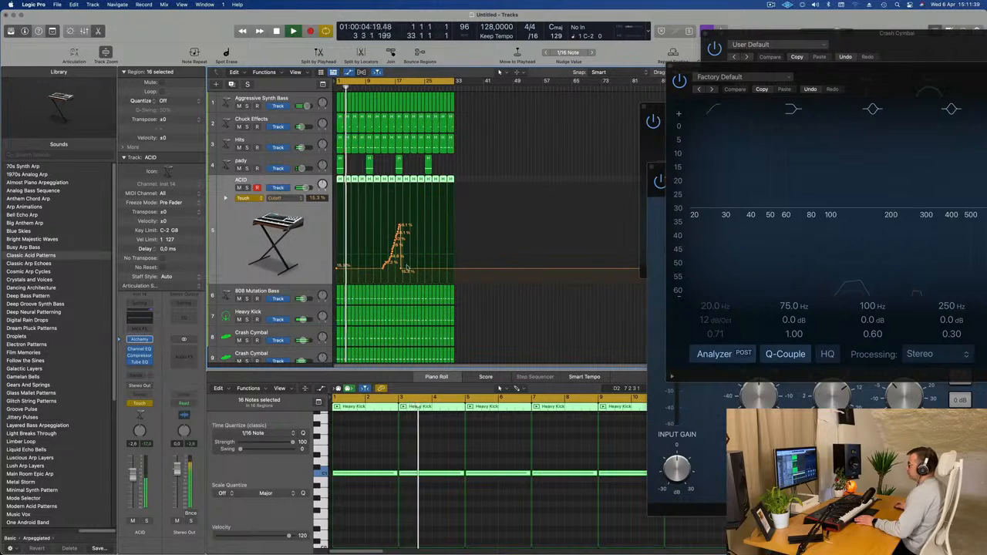
left_click_drag(402, 269, 337, 270)
key("space")
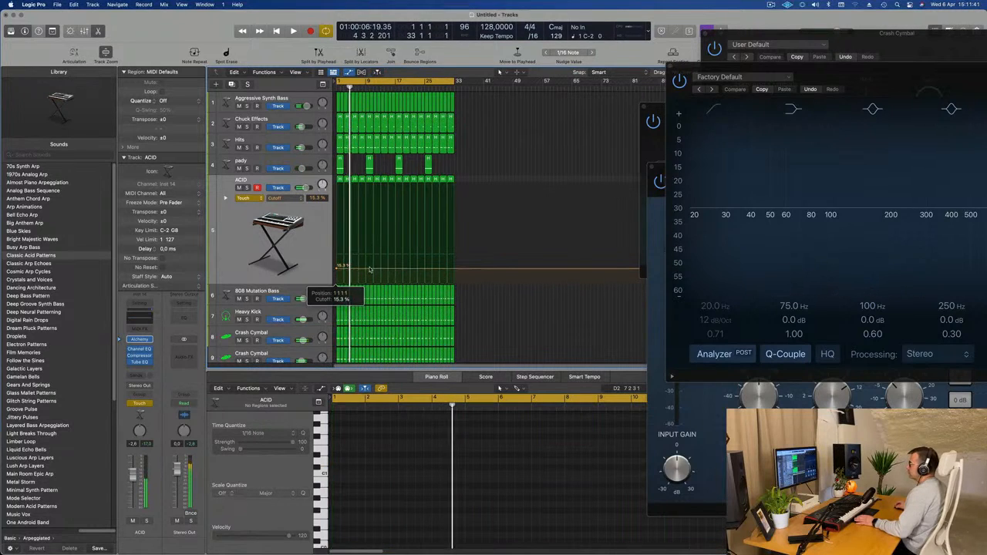
- Shape the ACID track's Cutoff automation into a ramp from 9.63 % at bar 1 to 15.3 % near bar 17 and set its mode to Read
left_click(387, 270)
key("space")
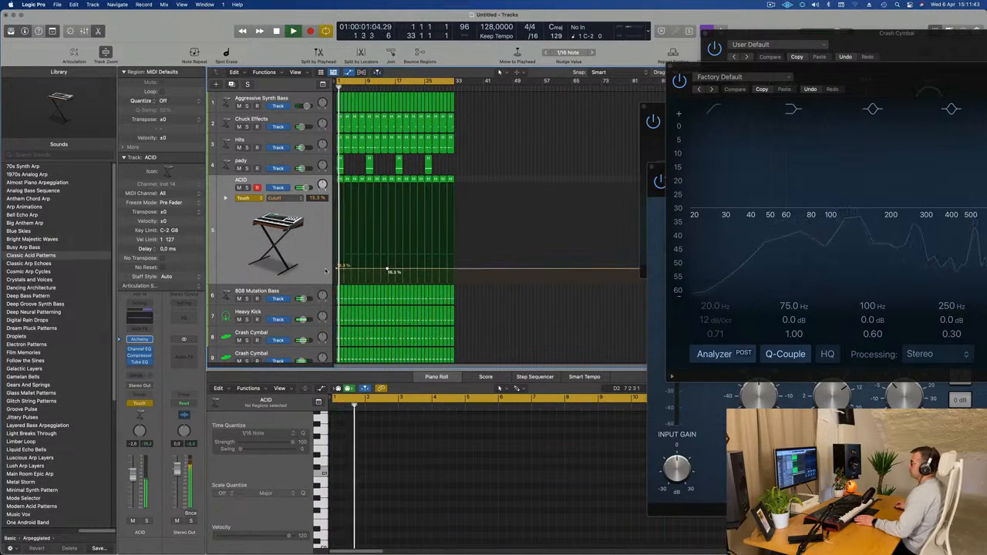
left_click_drag(338, 270, 395, 268)
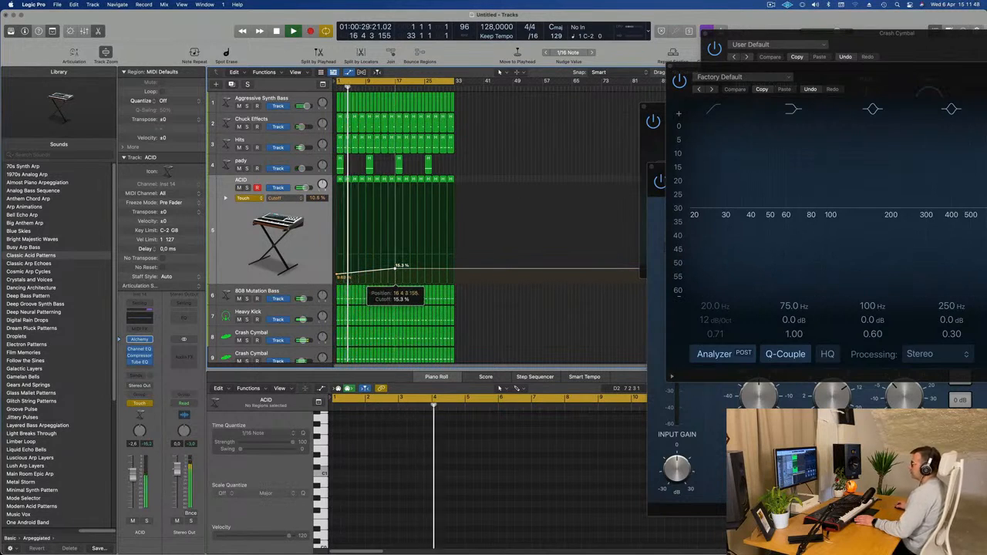
left_click(260, 198)
left_click(248, 191)
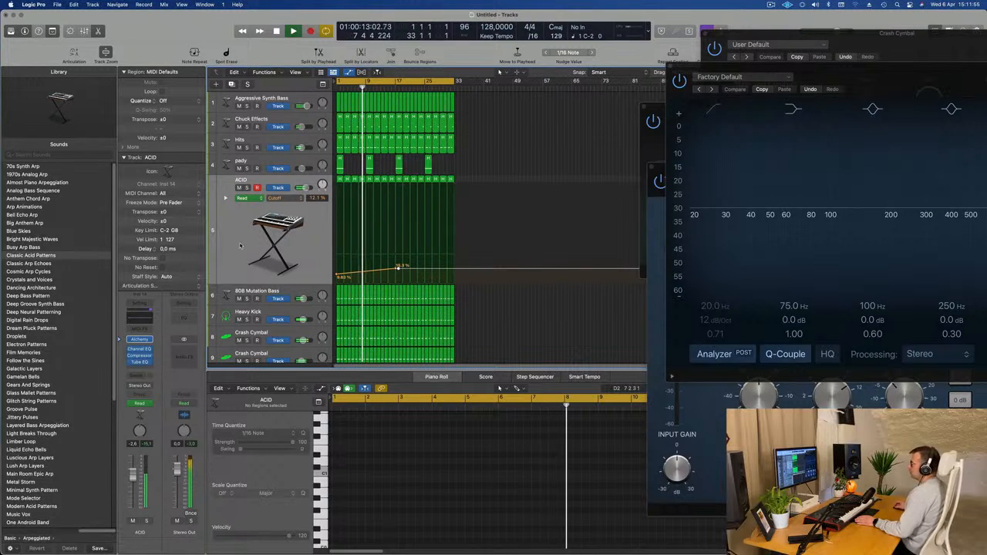
- Open the ACID track's Alchemy, audition the performance snapshots from No Resonance through Synced during playback, and return to Classic
key("super+a")
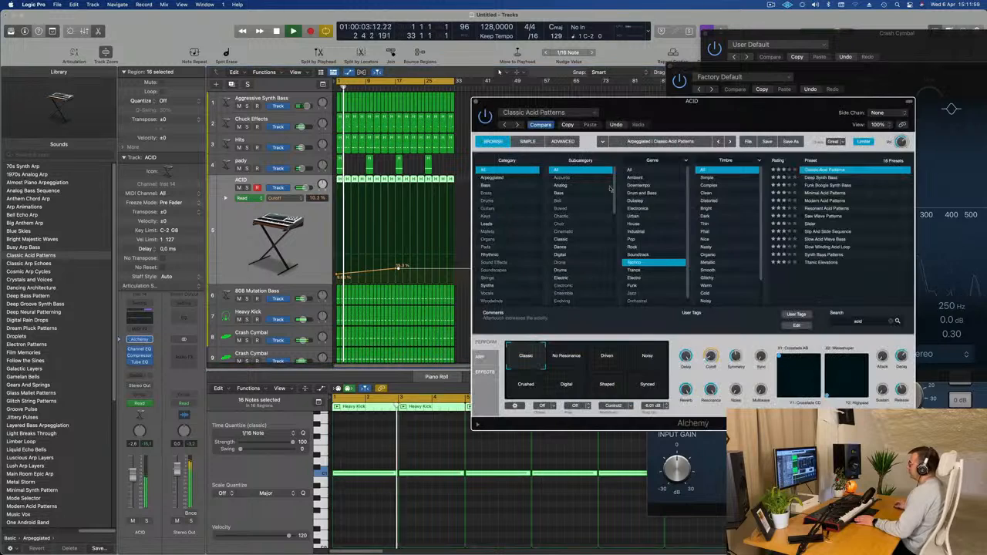
left_click(567, 356)
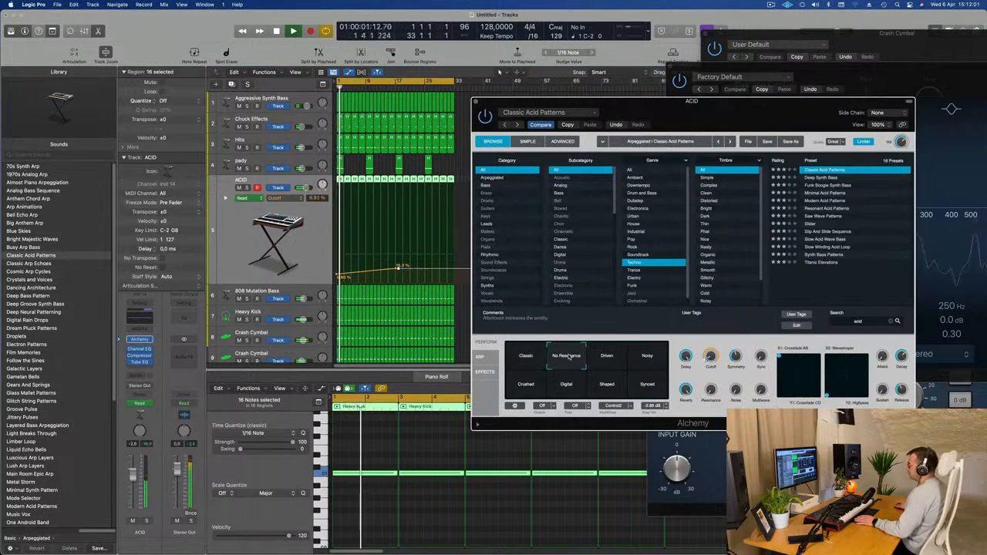
left_click(608, 357)
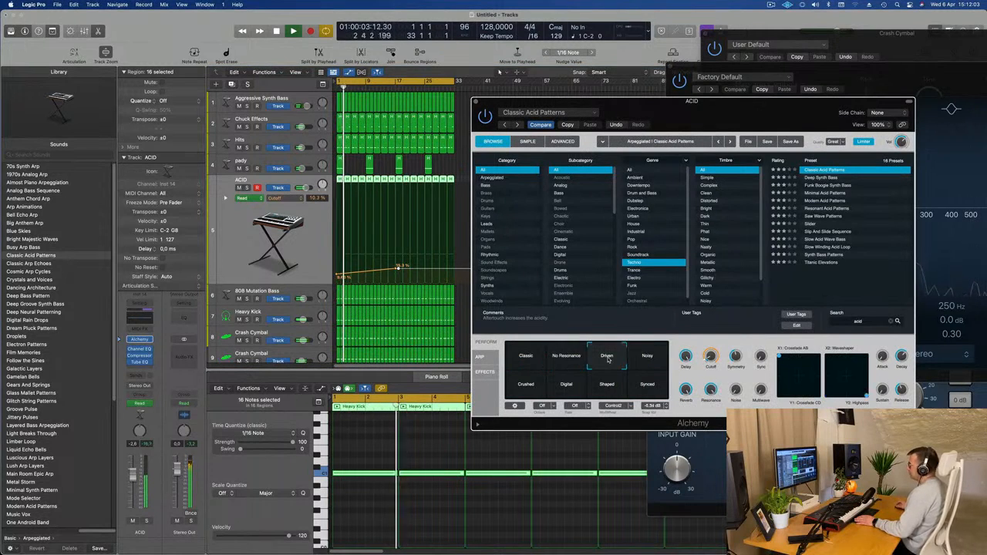
left_click(649, 359)
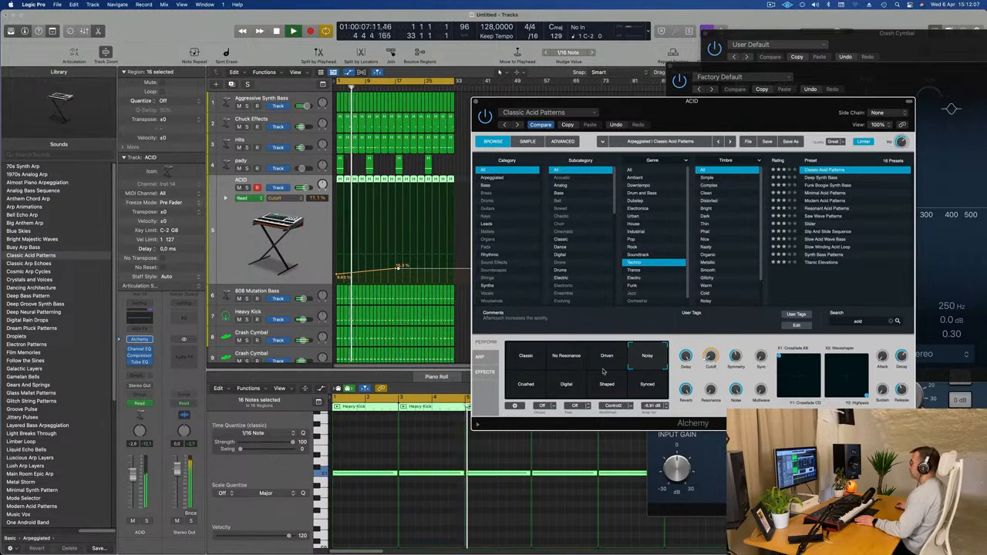
left_click(529, 388)
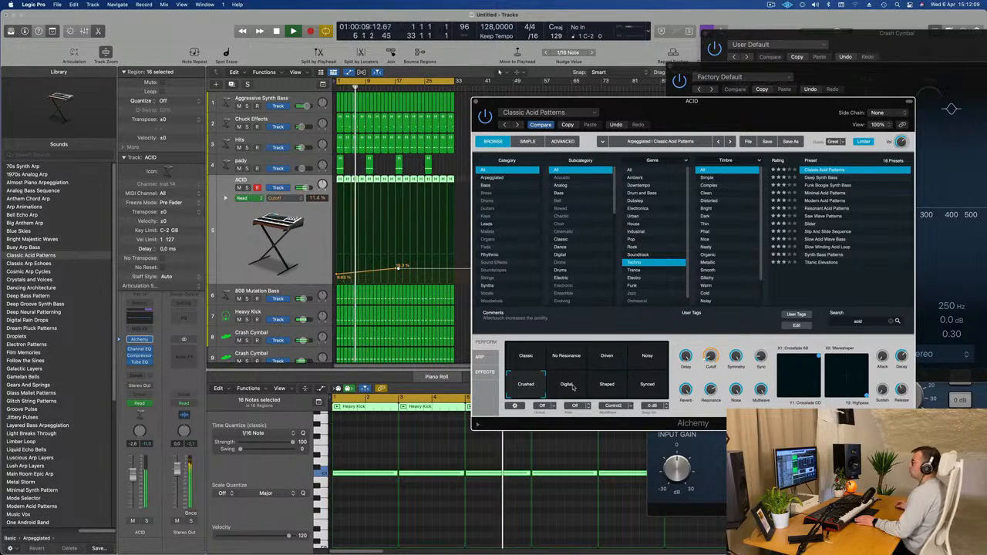
left_click(572, 388)
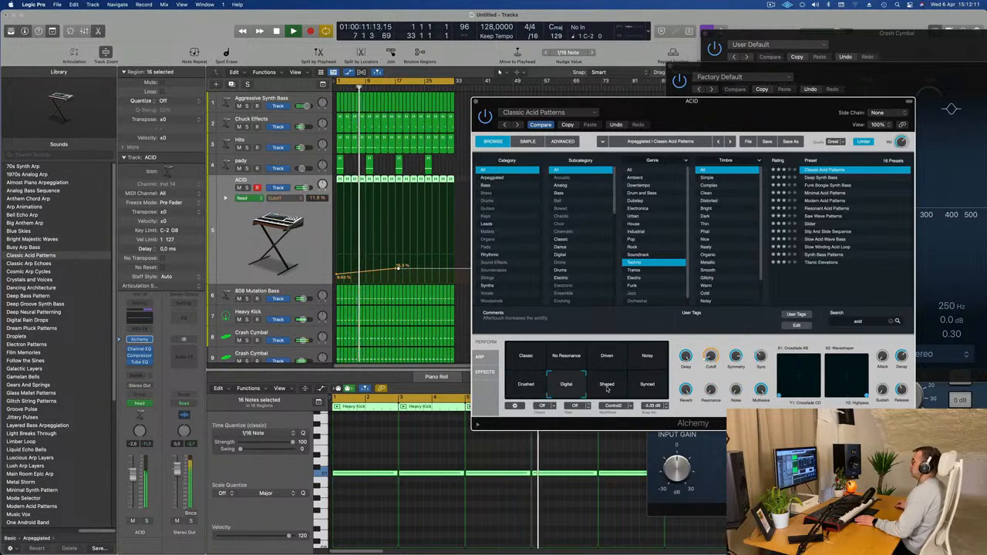
left_click(609, 389)
left_click(646, 389)
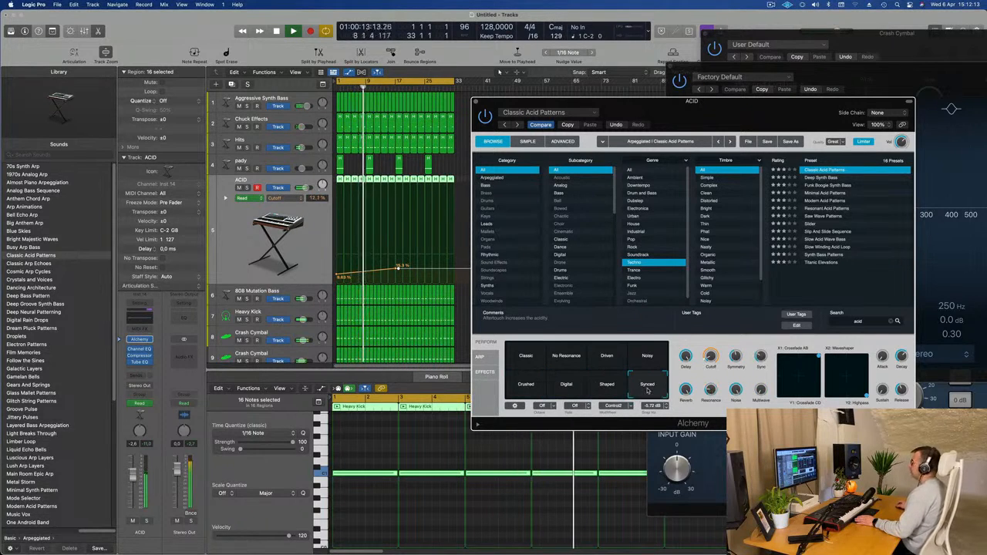
left_click(530, 358)
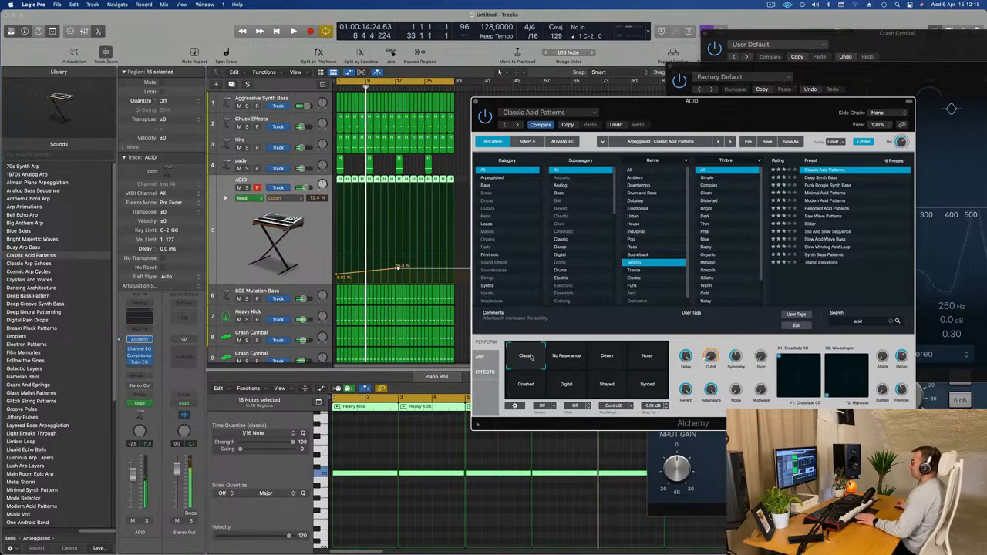
- Move the Alchemy window over the track area and replay the loop from the start
left_click_drag(527, 101, 355, 146)
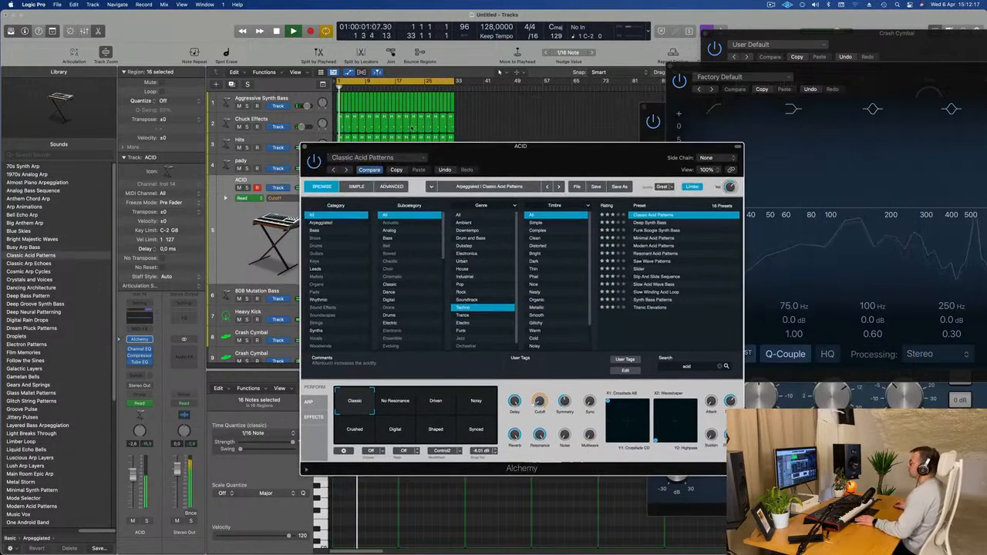
left_click(771, 4)
left_click(529, 157)
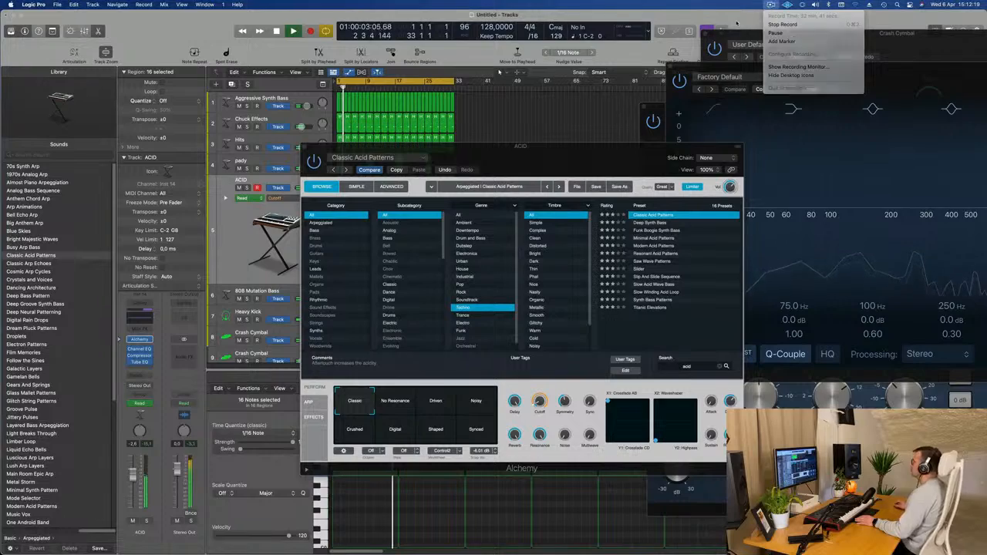
left_click_drag(565, 155, 571, 194)
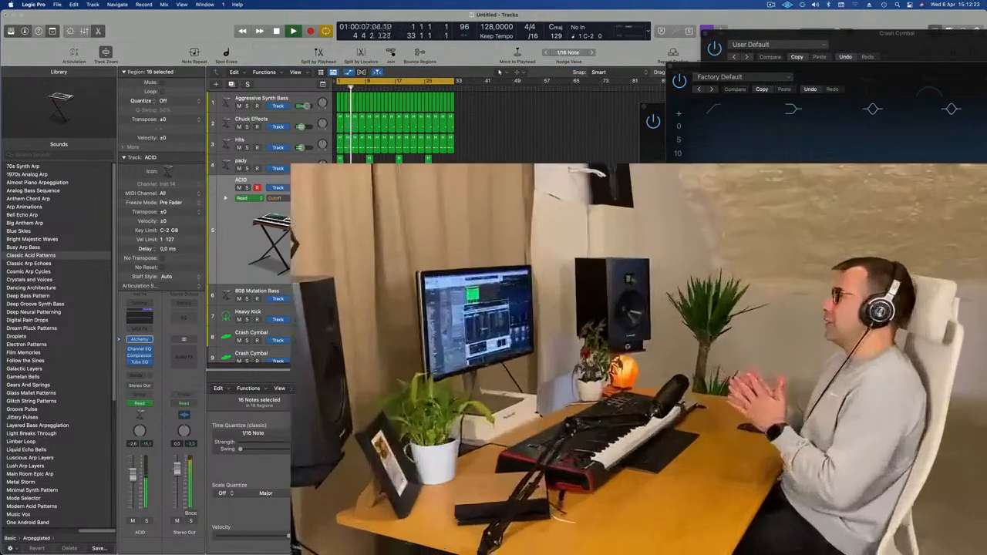